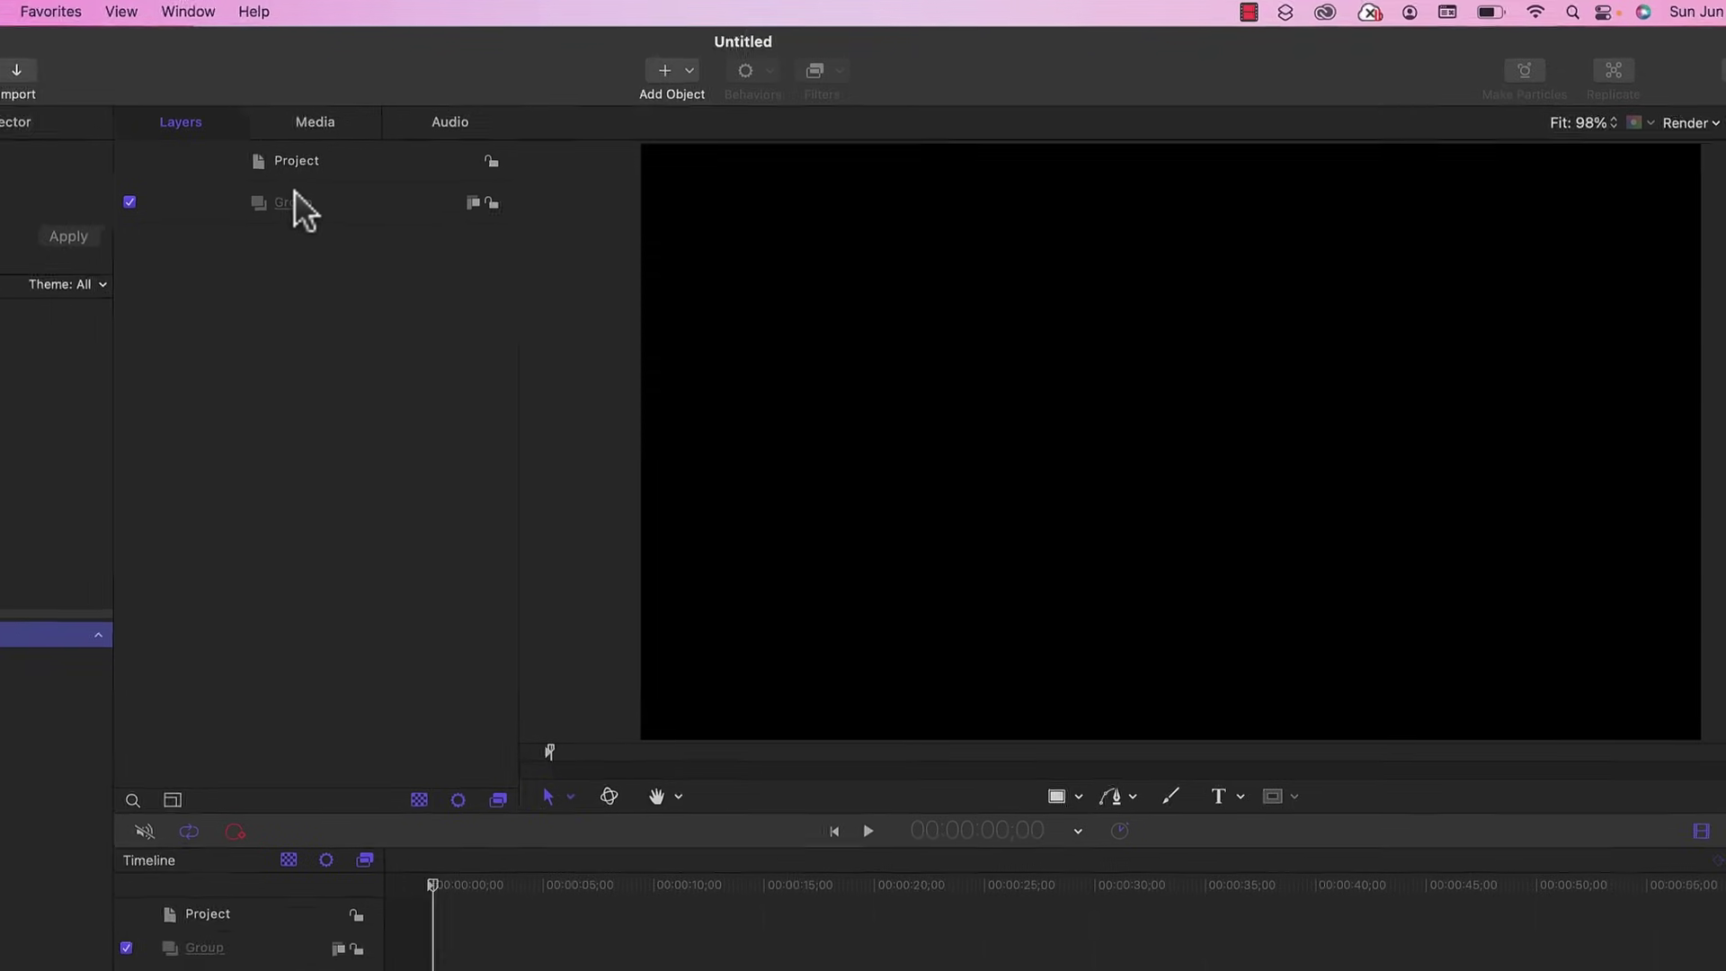
# - Import TheThing.png from the Desktop into the Motion group as a logo layer
pyautogui.press('super+Tab')
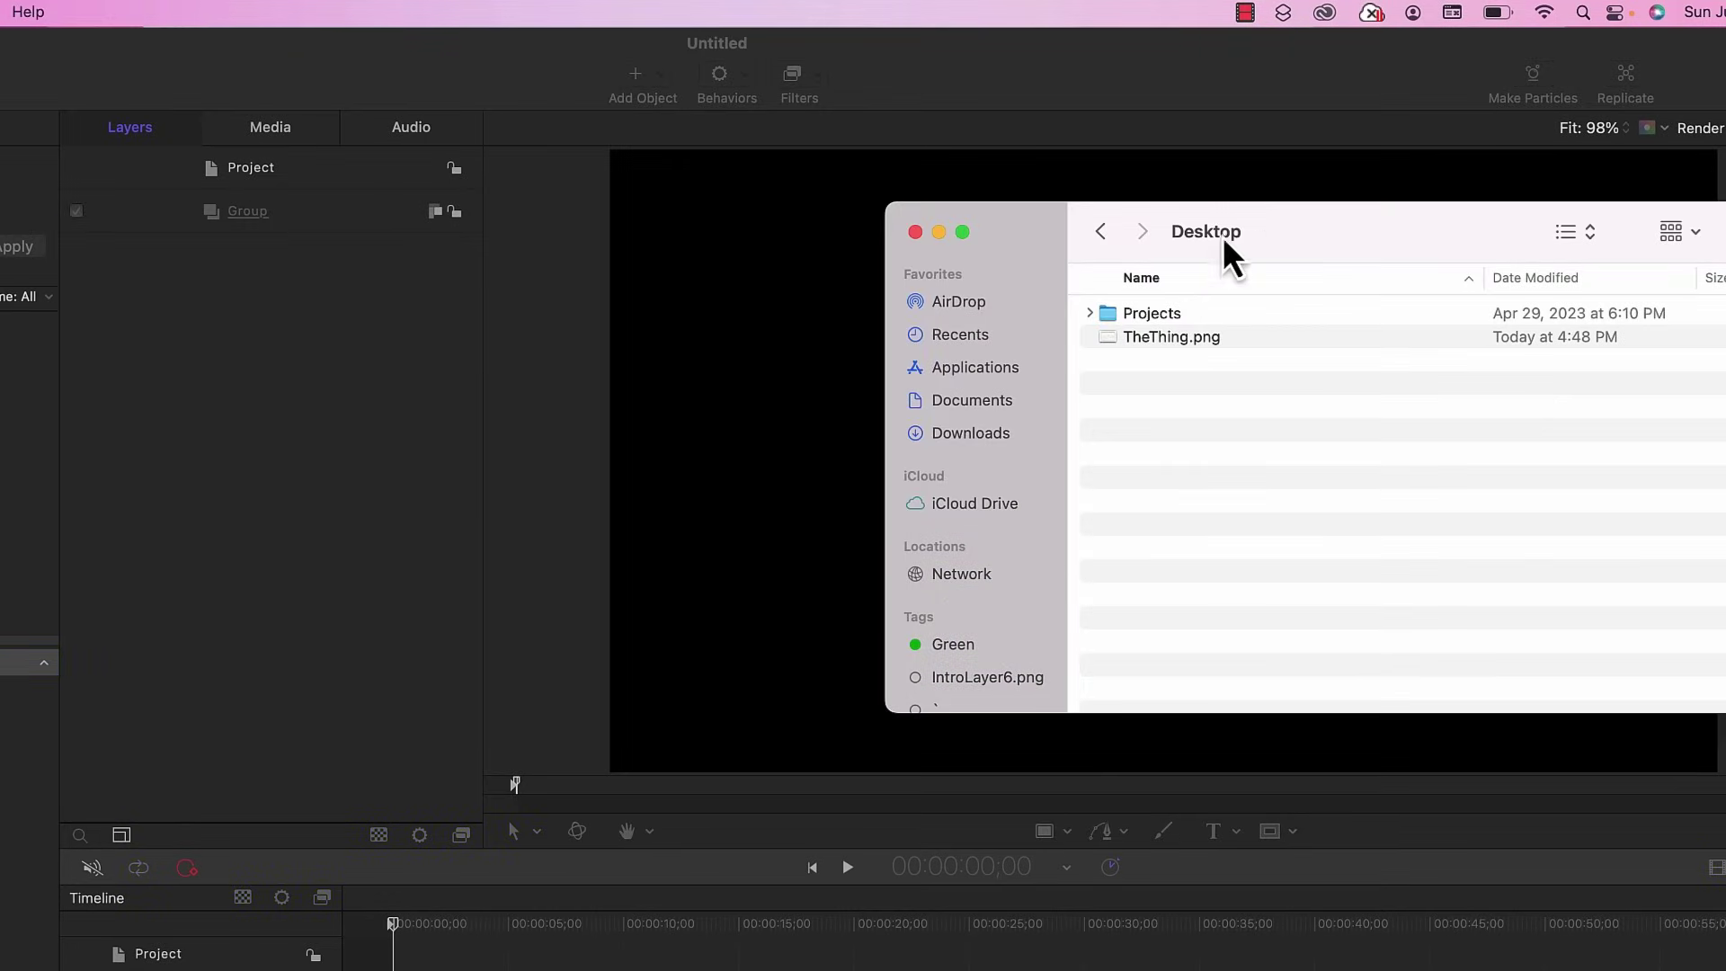
pyautogui.moveTo(1175, 342); pyautogui.dragTo(261, 205)
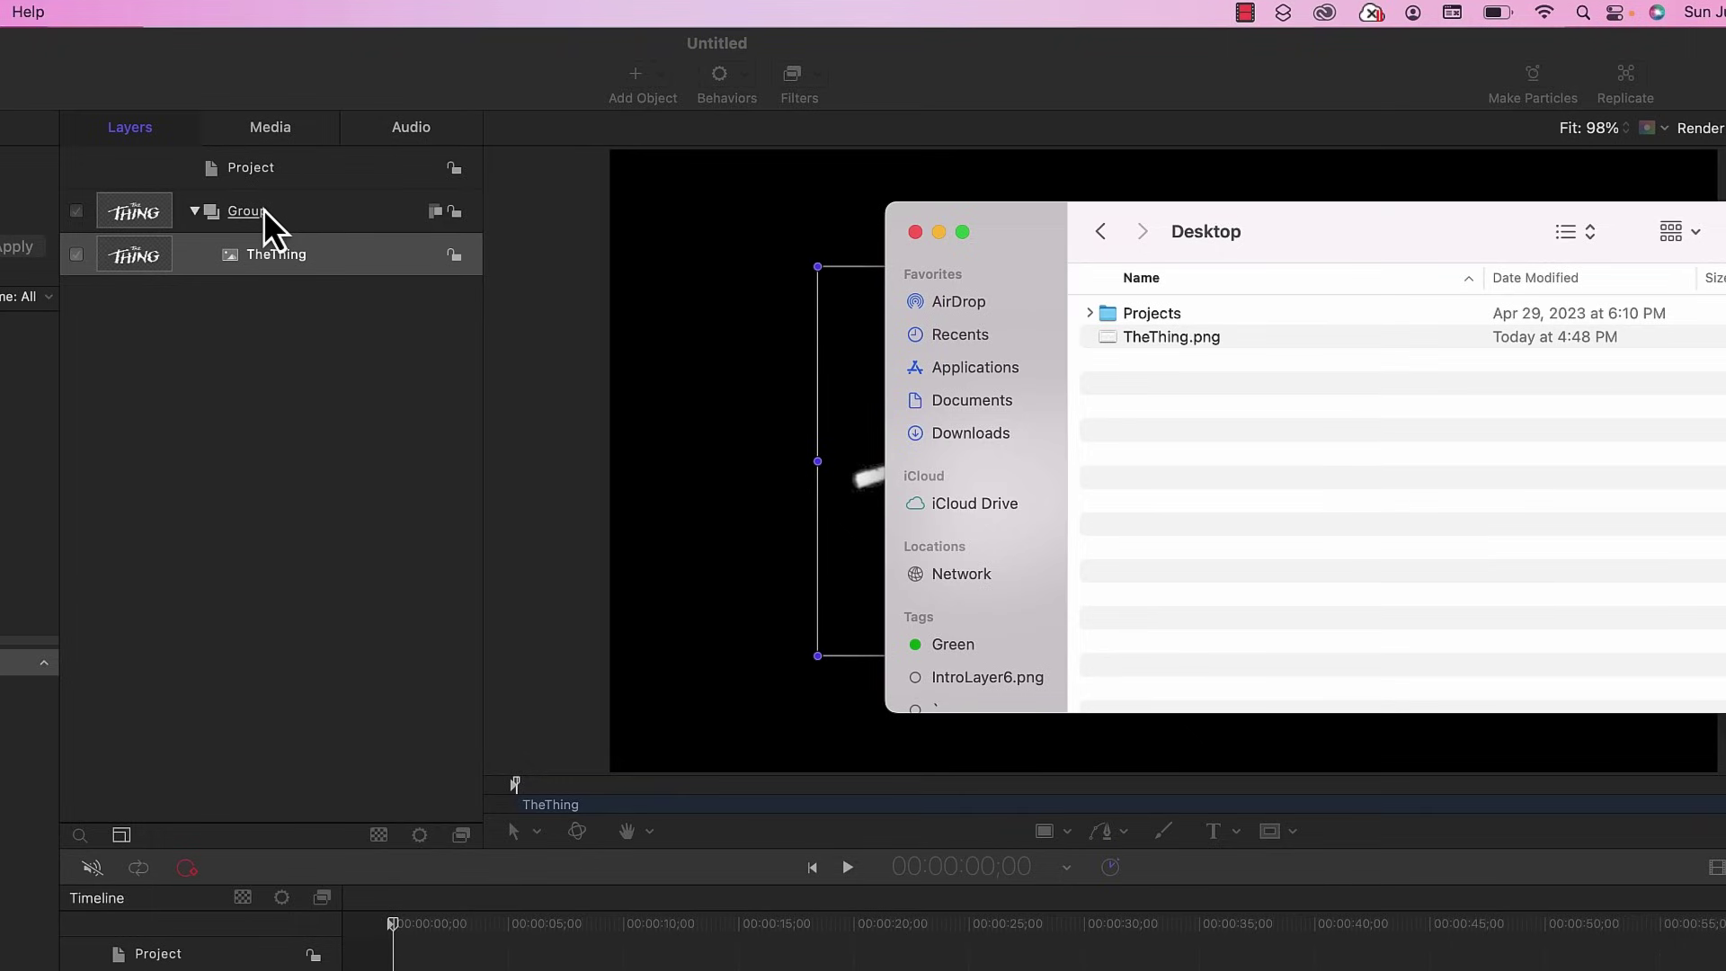
pyautogui.click(289, 413)
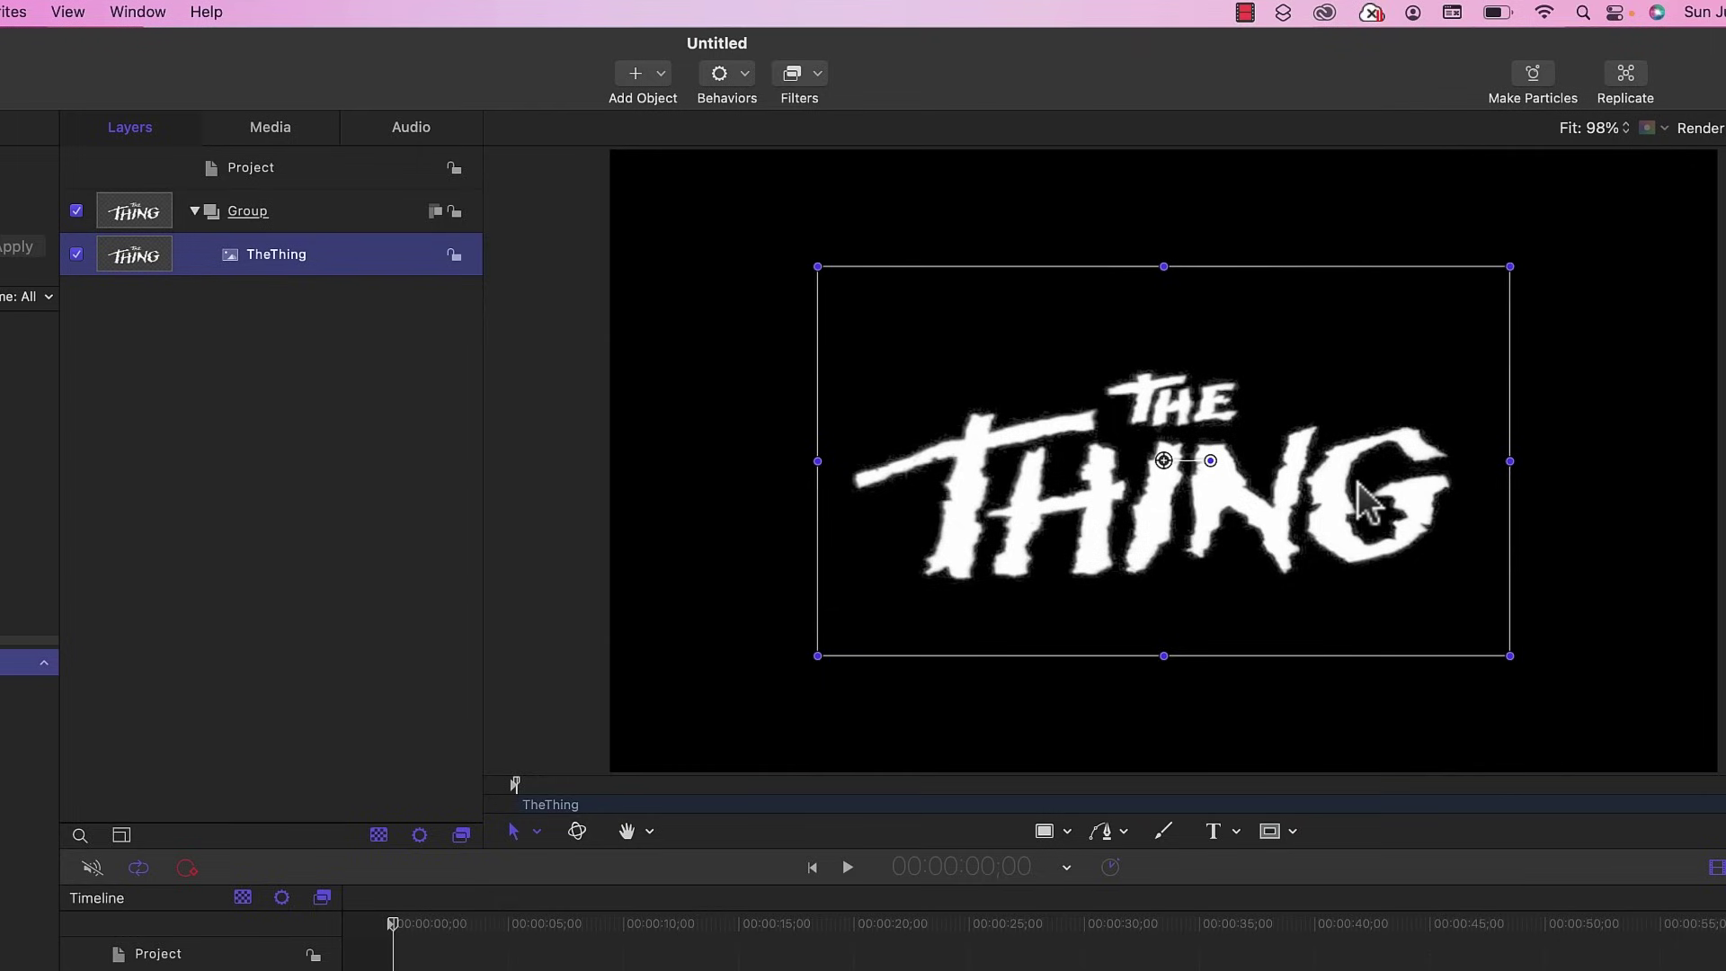
# - Rename the Group layer holding TheThing to 'Thing Logo'
pyautogui.doubleClick(261, 212)
pyautogui.write('Thing Logo')
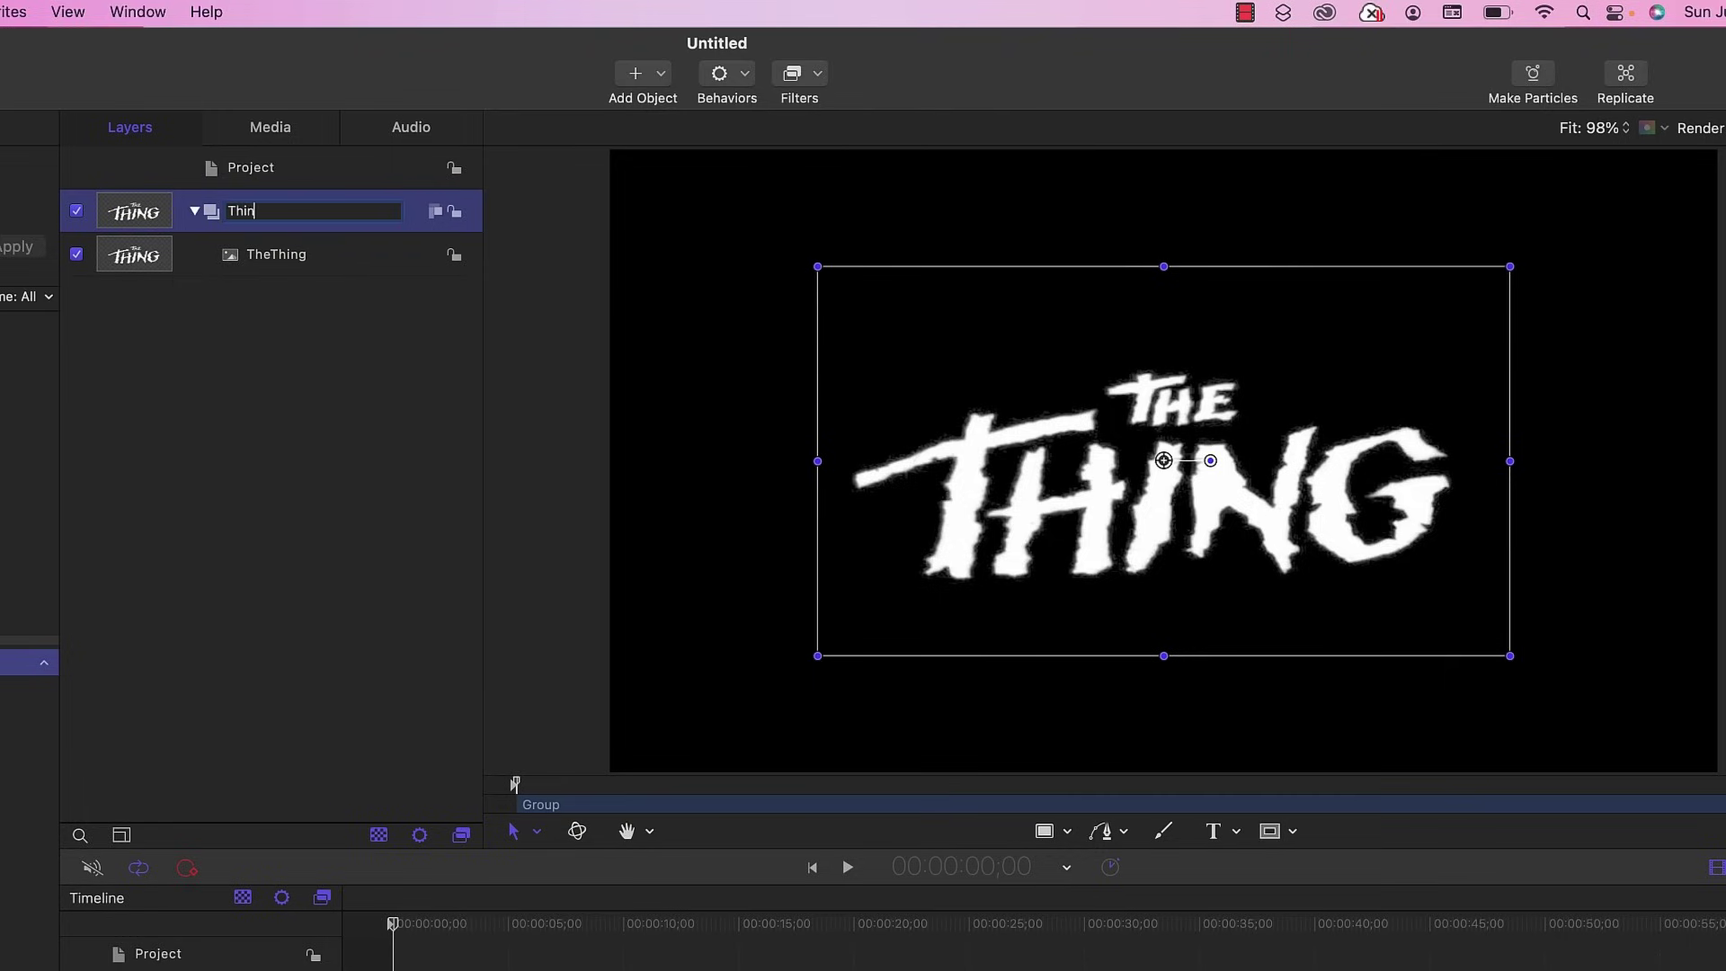
pyautogui.press('Return')
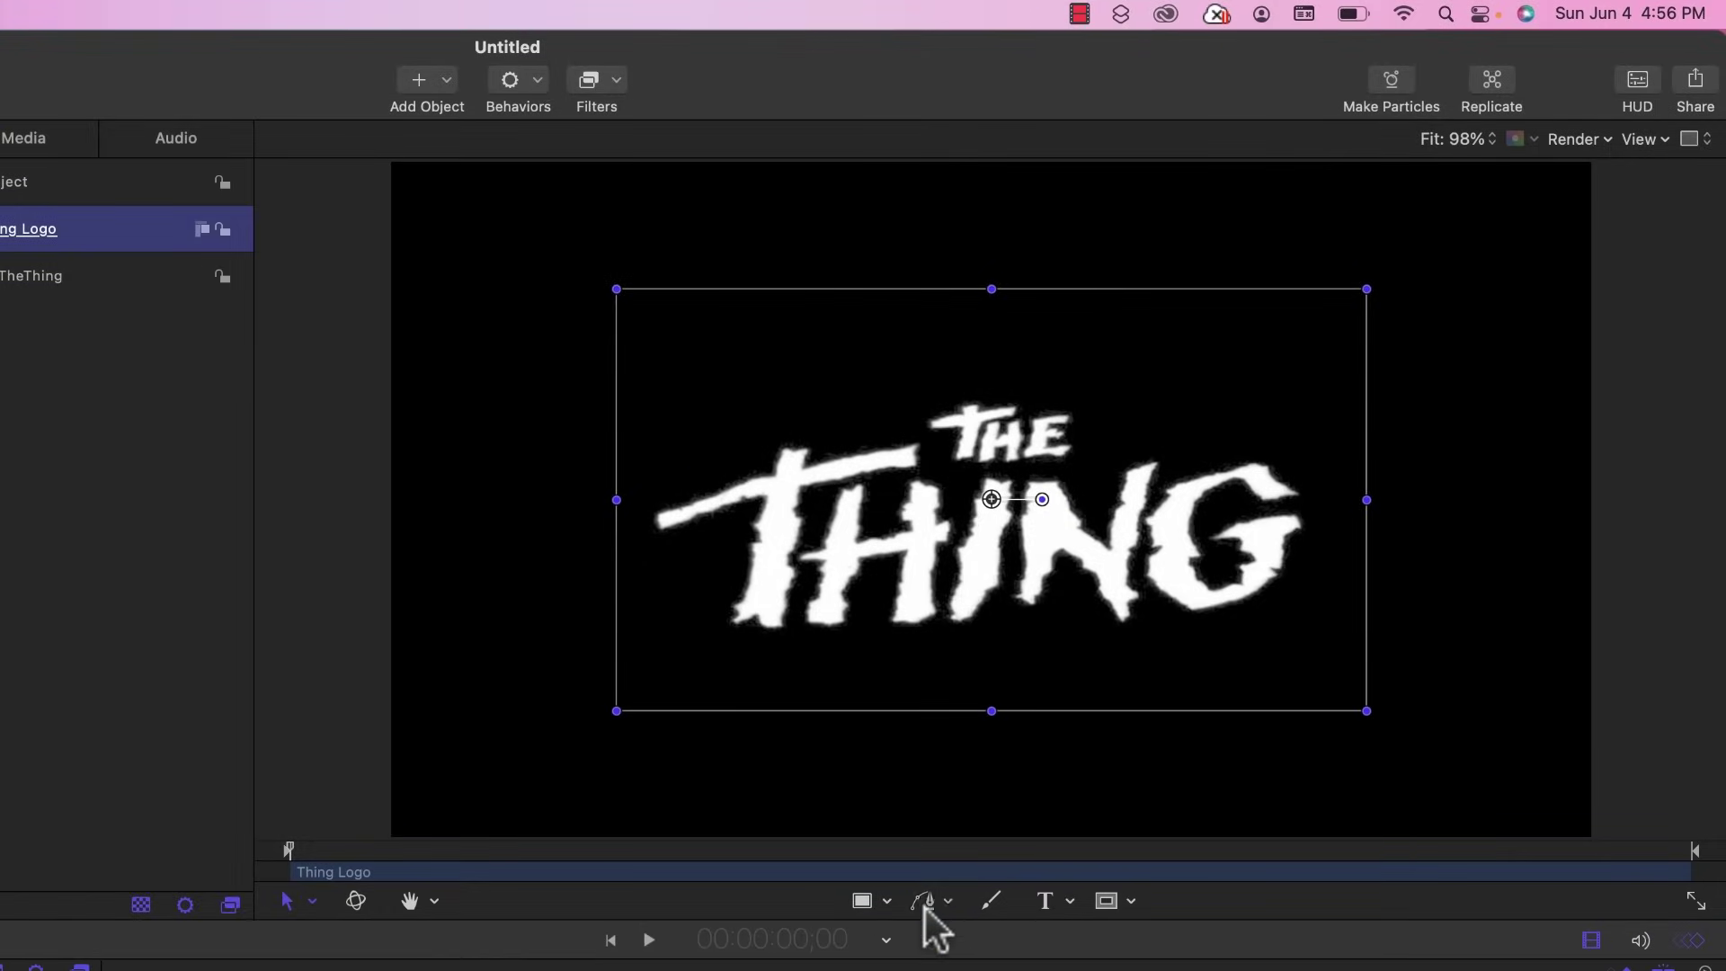
# - Draw a closed Bezier blob with a rounded right edge over the logo
pyautogui.click(927, 906)
pyautogui.click(913, 554)
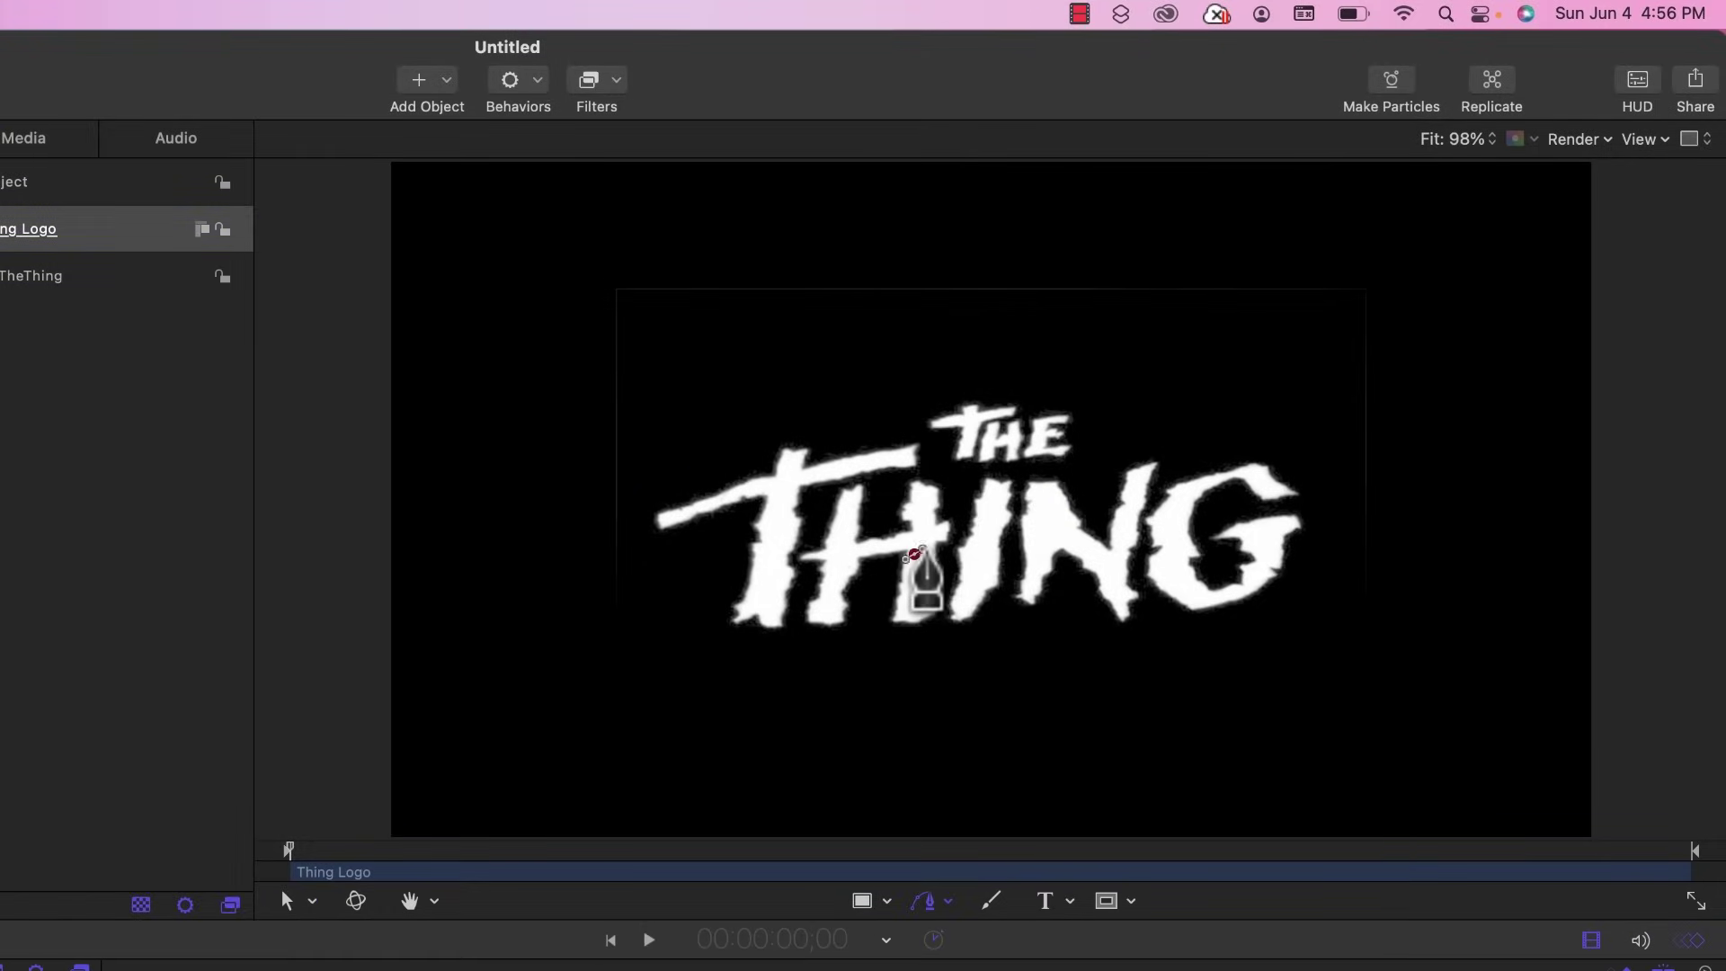
pyautogui.click(965, 557)
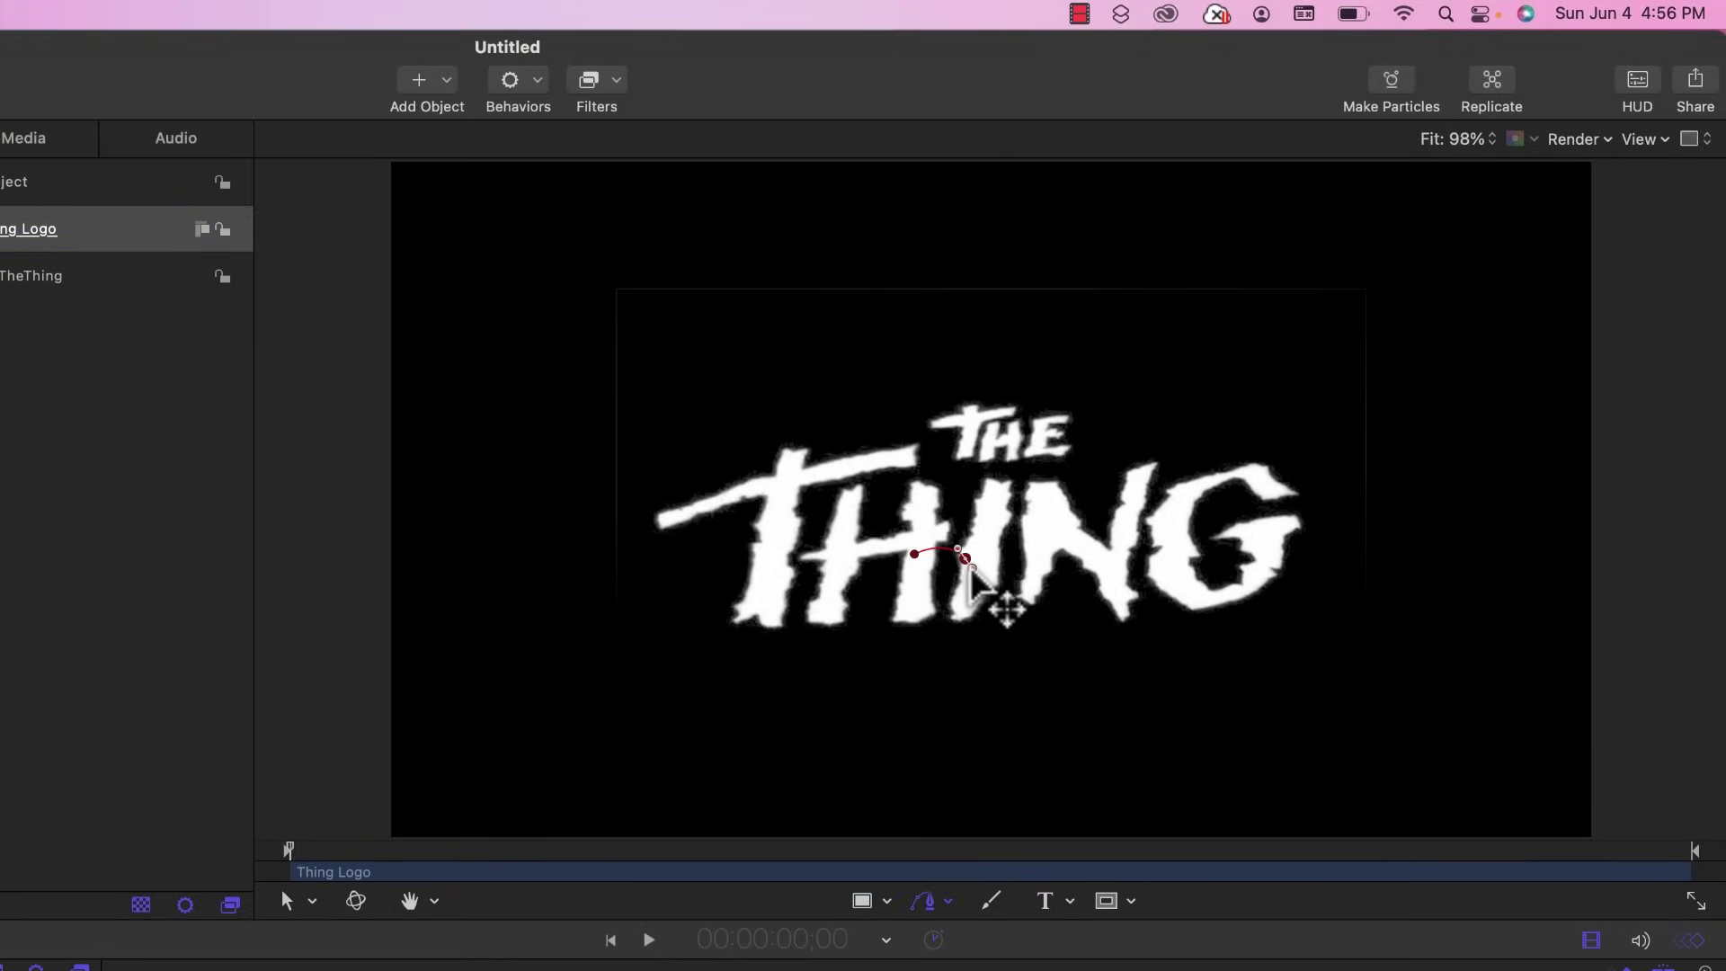
pyautogui.moveTo(985, 595); pyautogui.dragTo(962, 615)
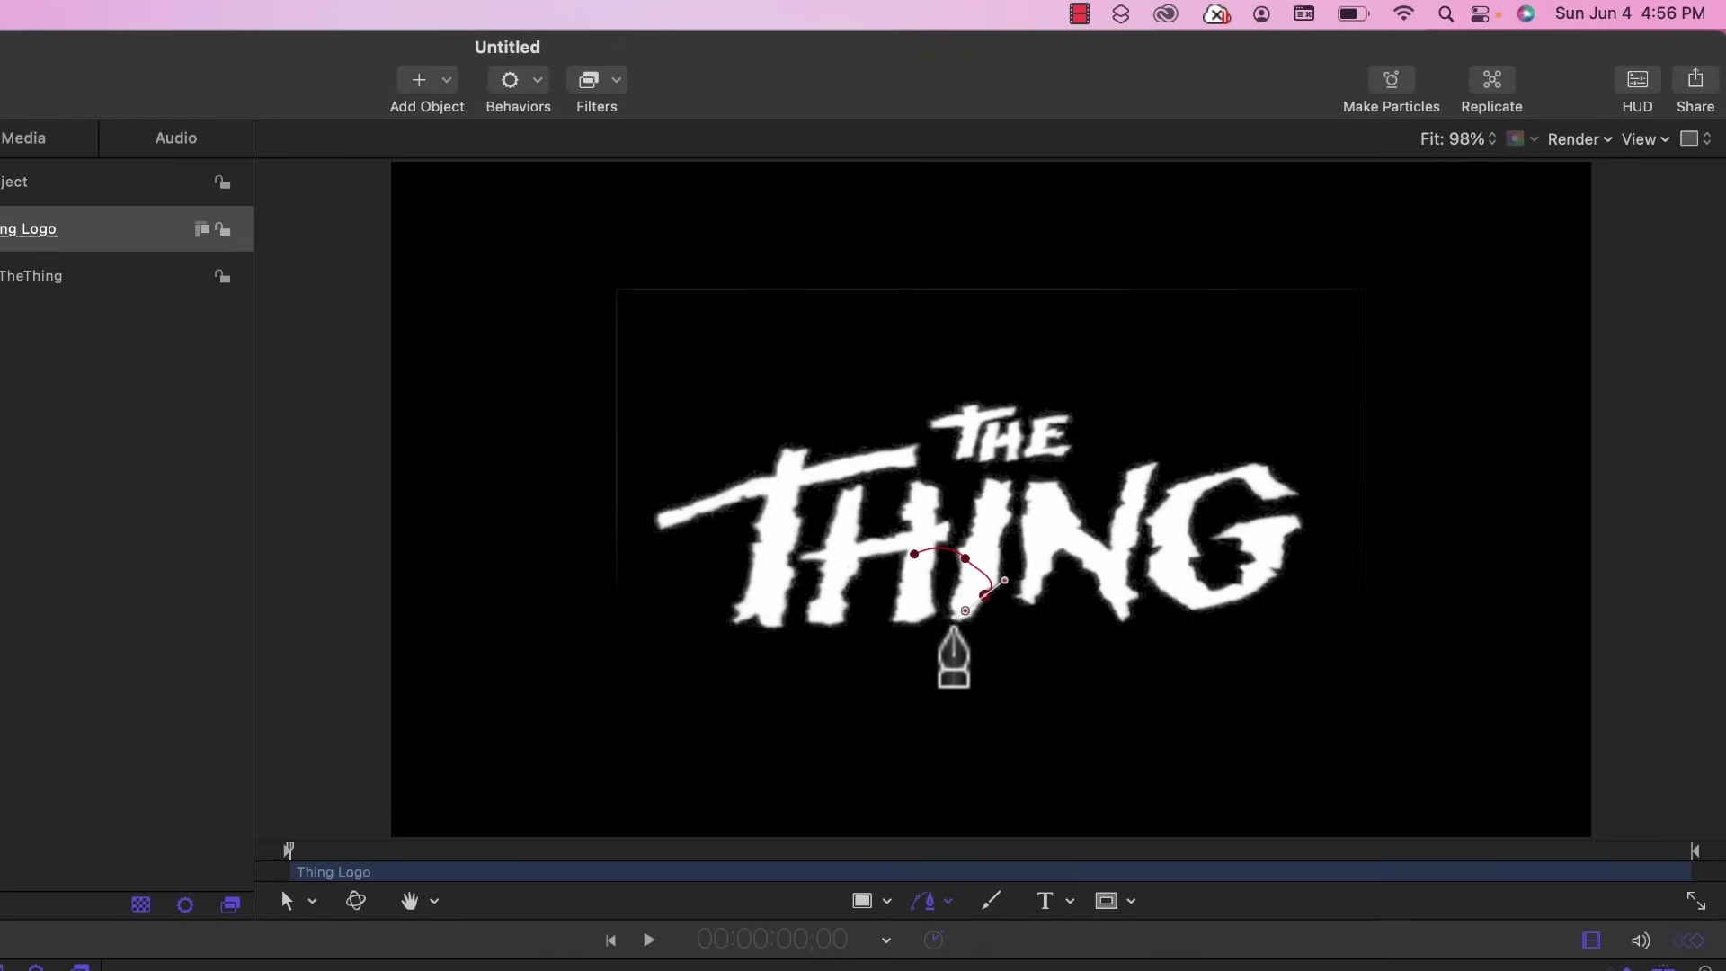
pyautogui.click(949, 626)
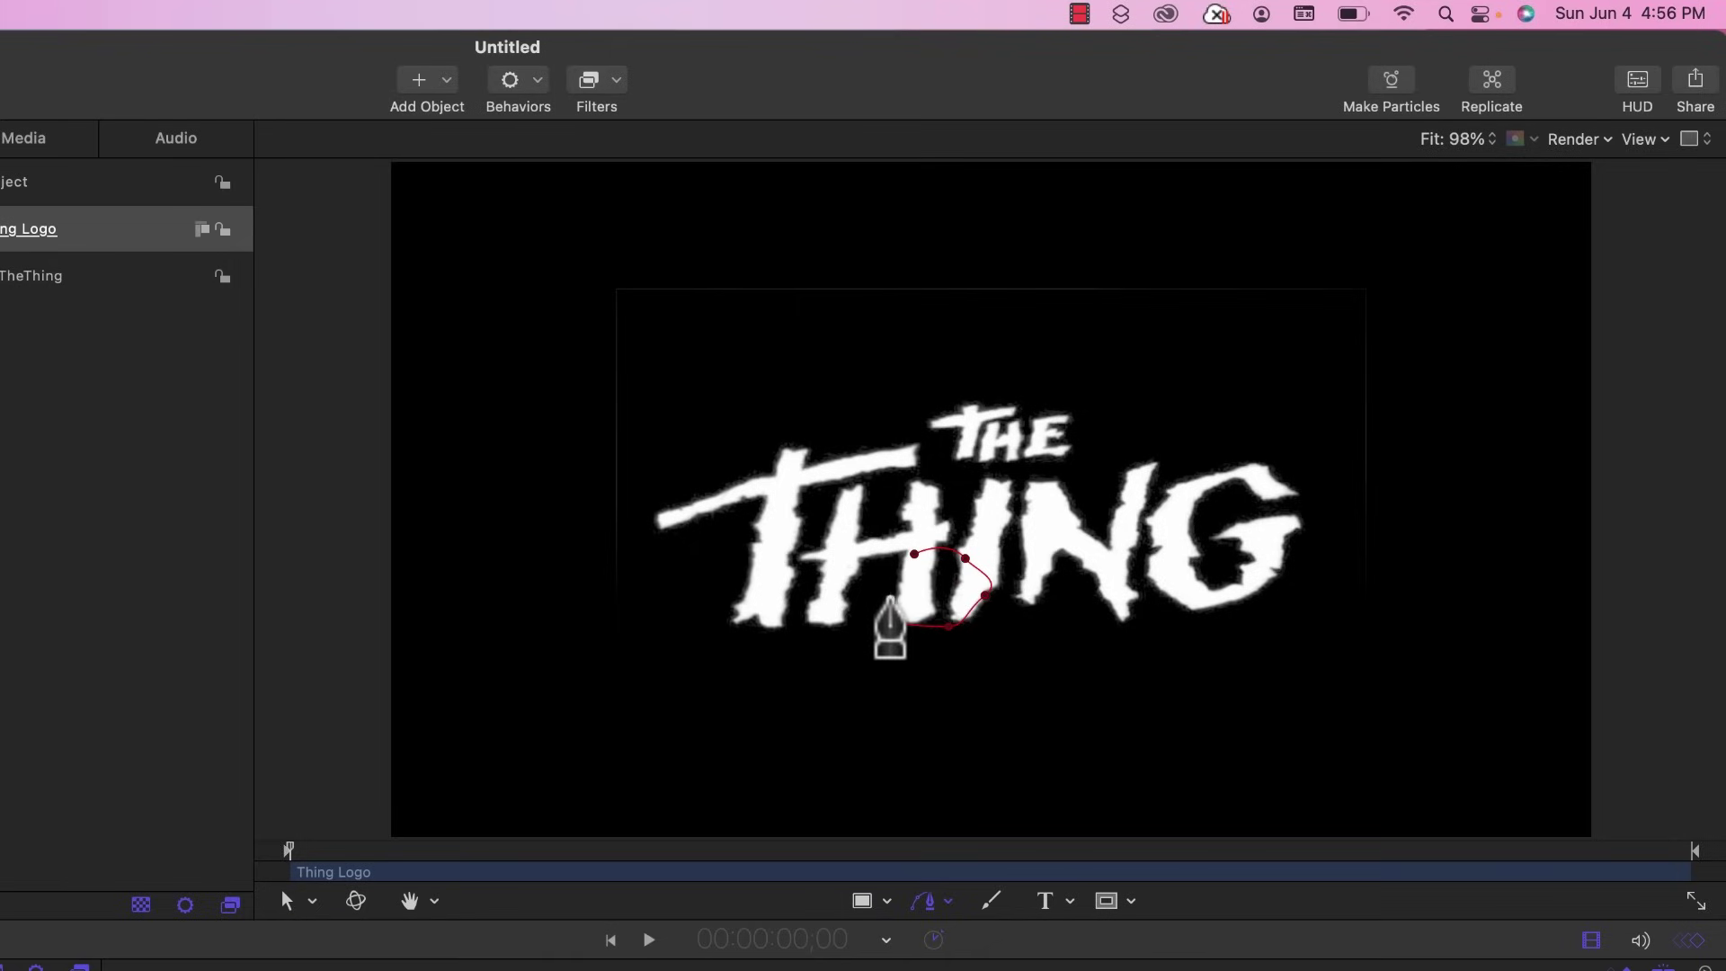
pyautogui.click(892, 614)
pyautogui.click(913, 556)
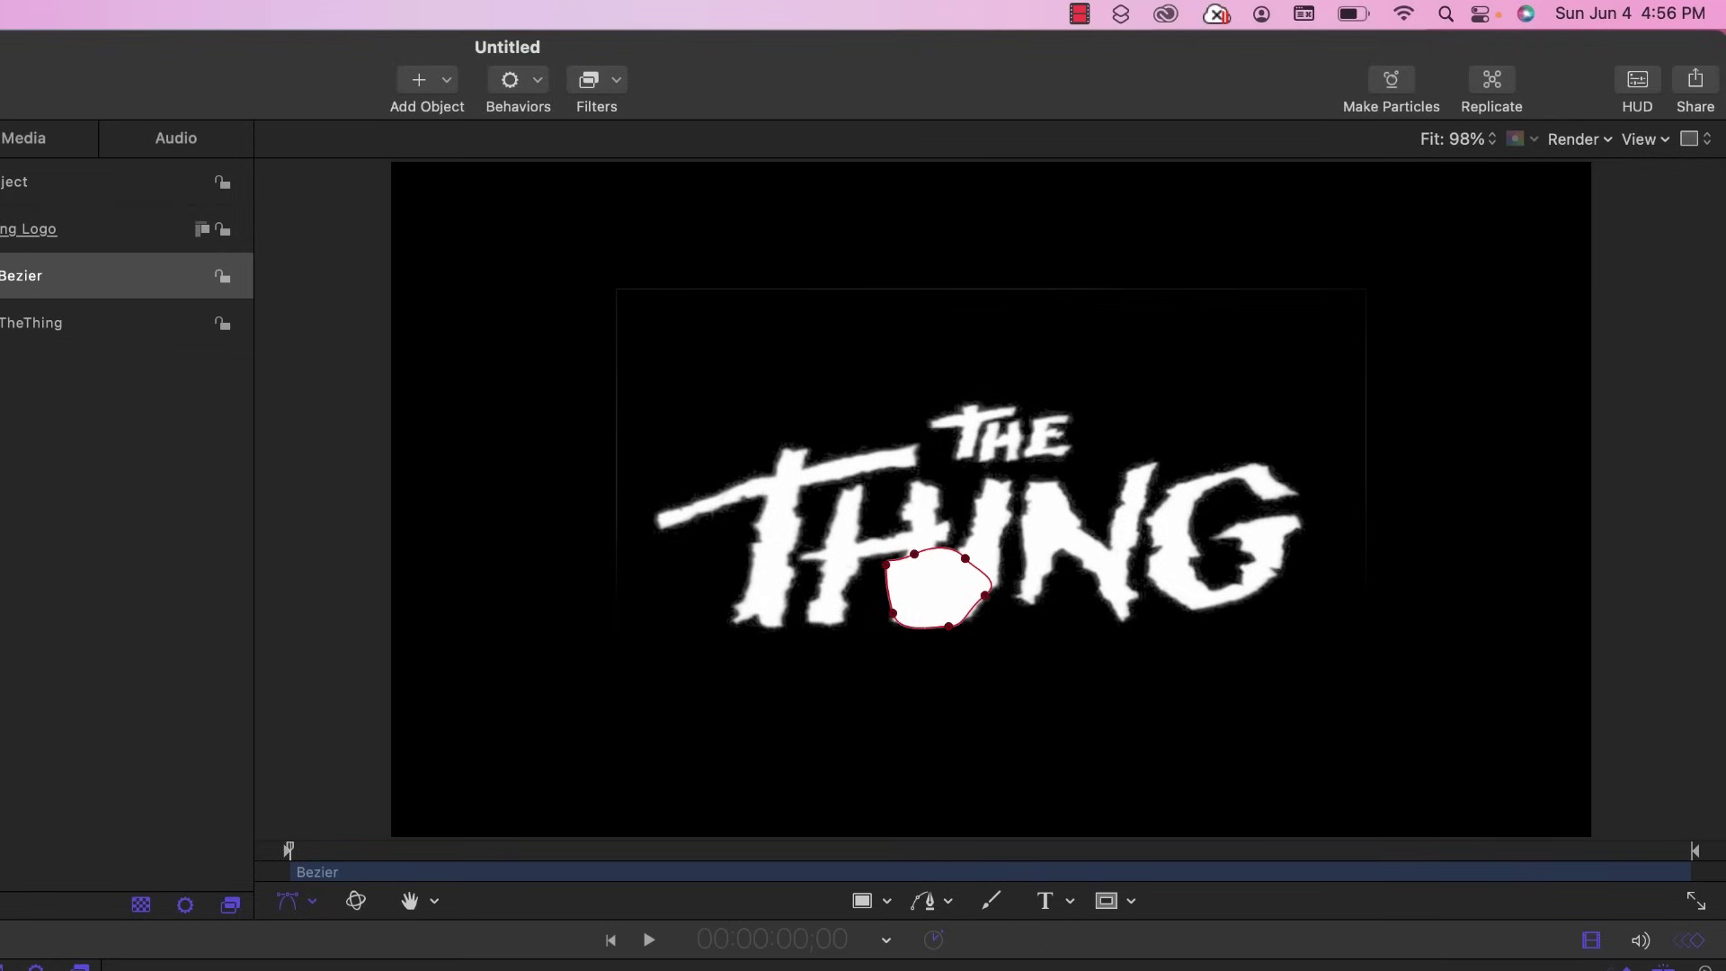
# - Reshape the blob by dragging its top-left, right and lower-left control points
pyautogui.click(295, 906)
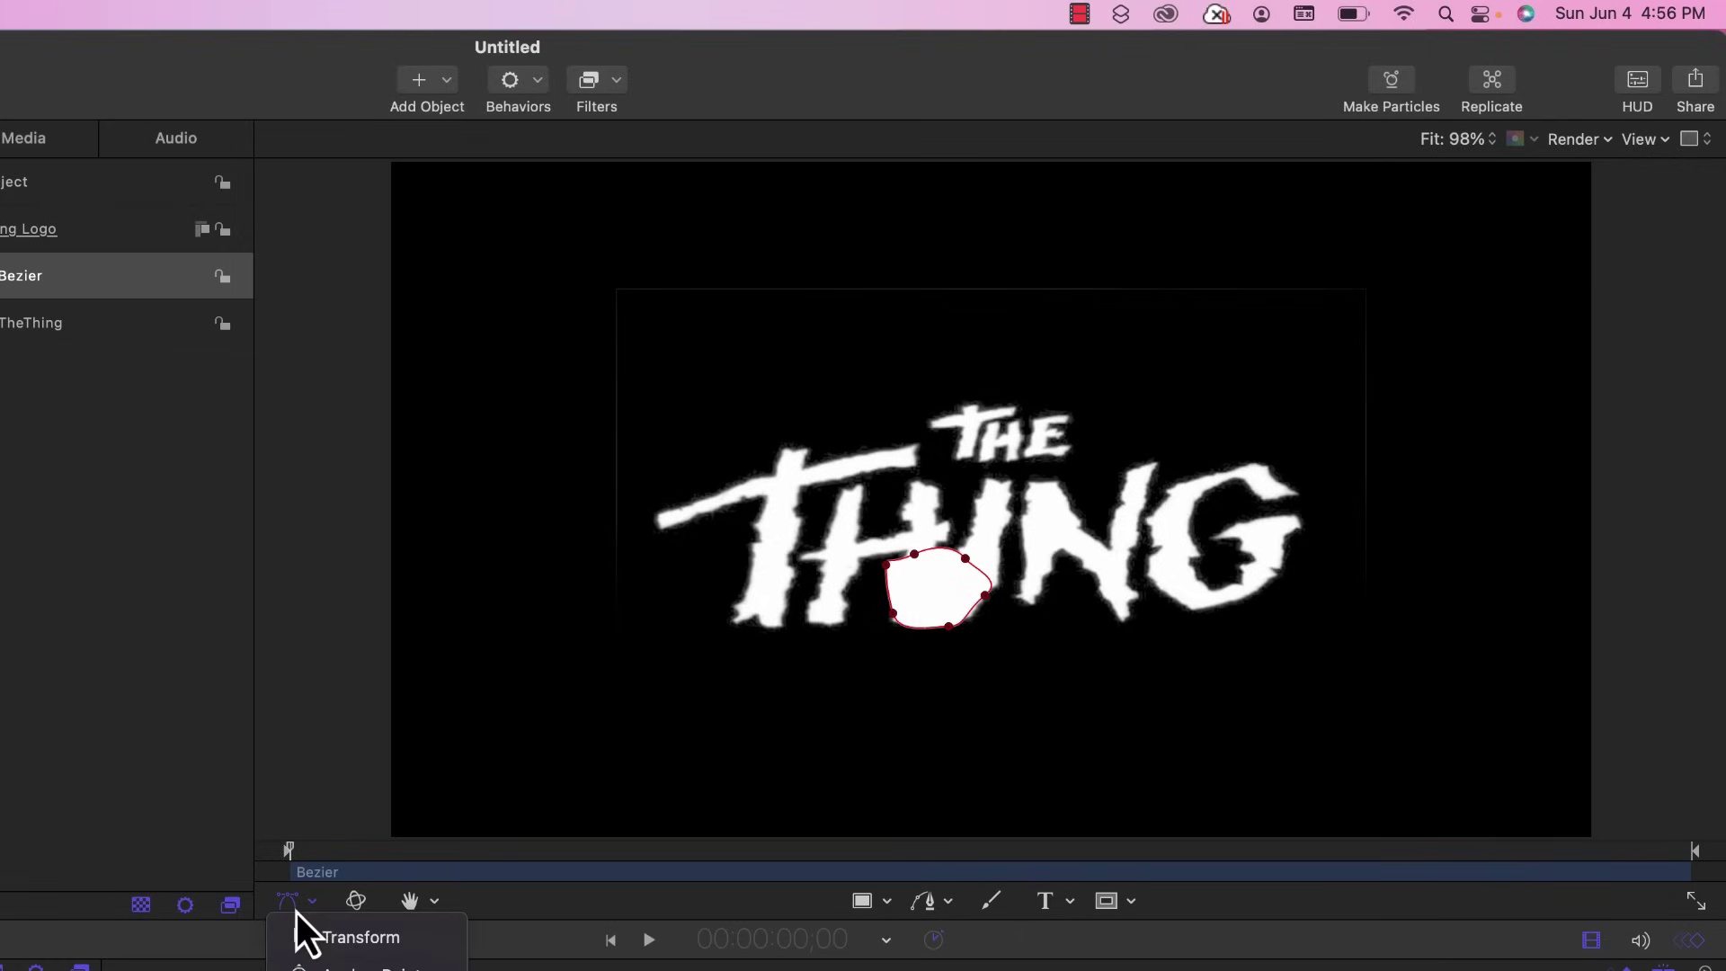
pyautogui.press('Escape')
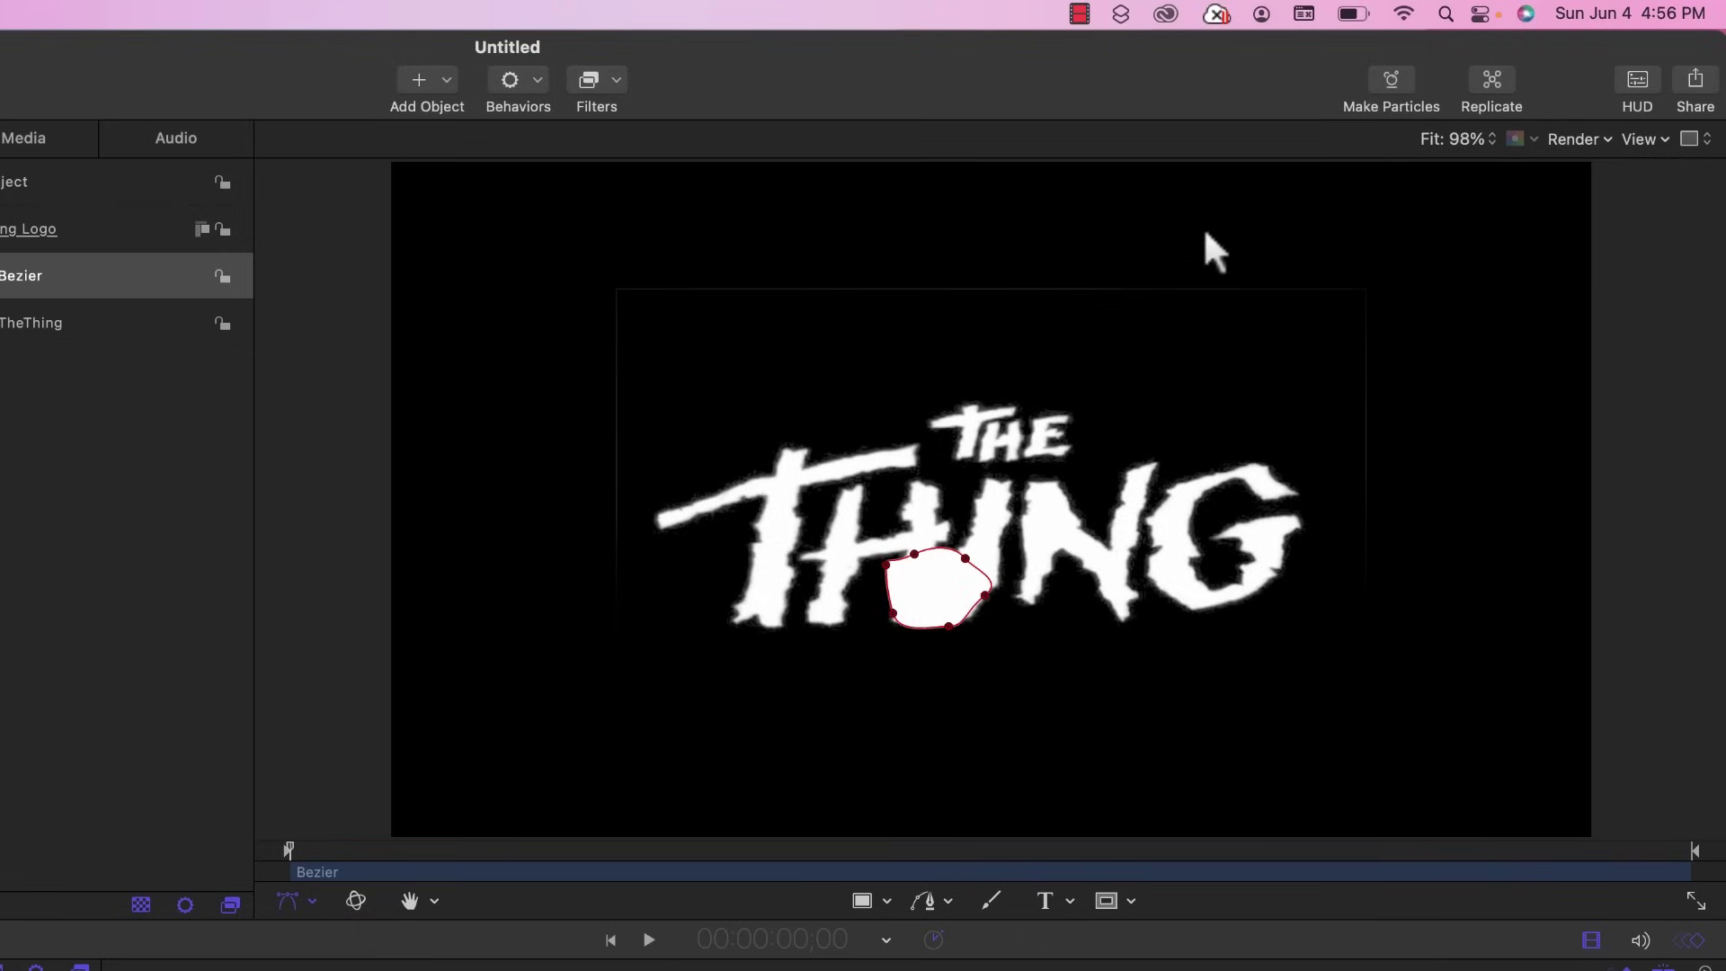
pyautogui.click(892, 570)
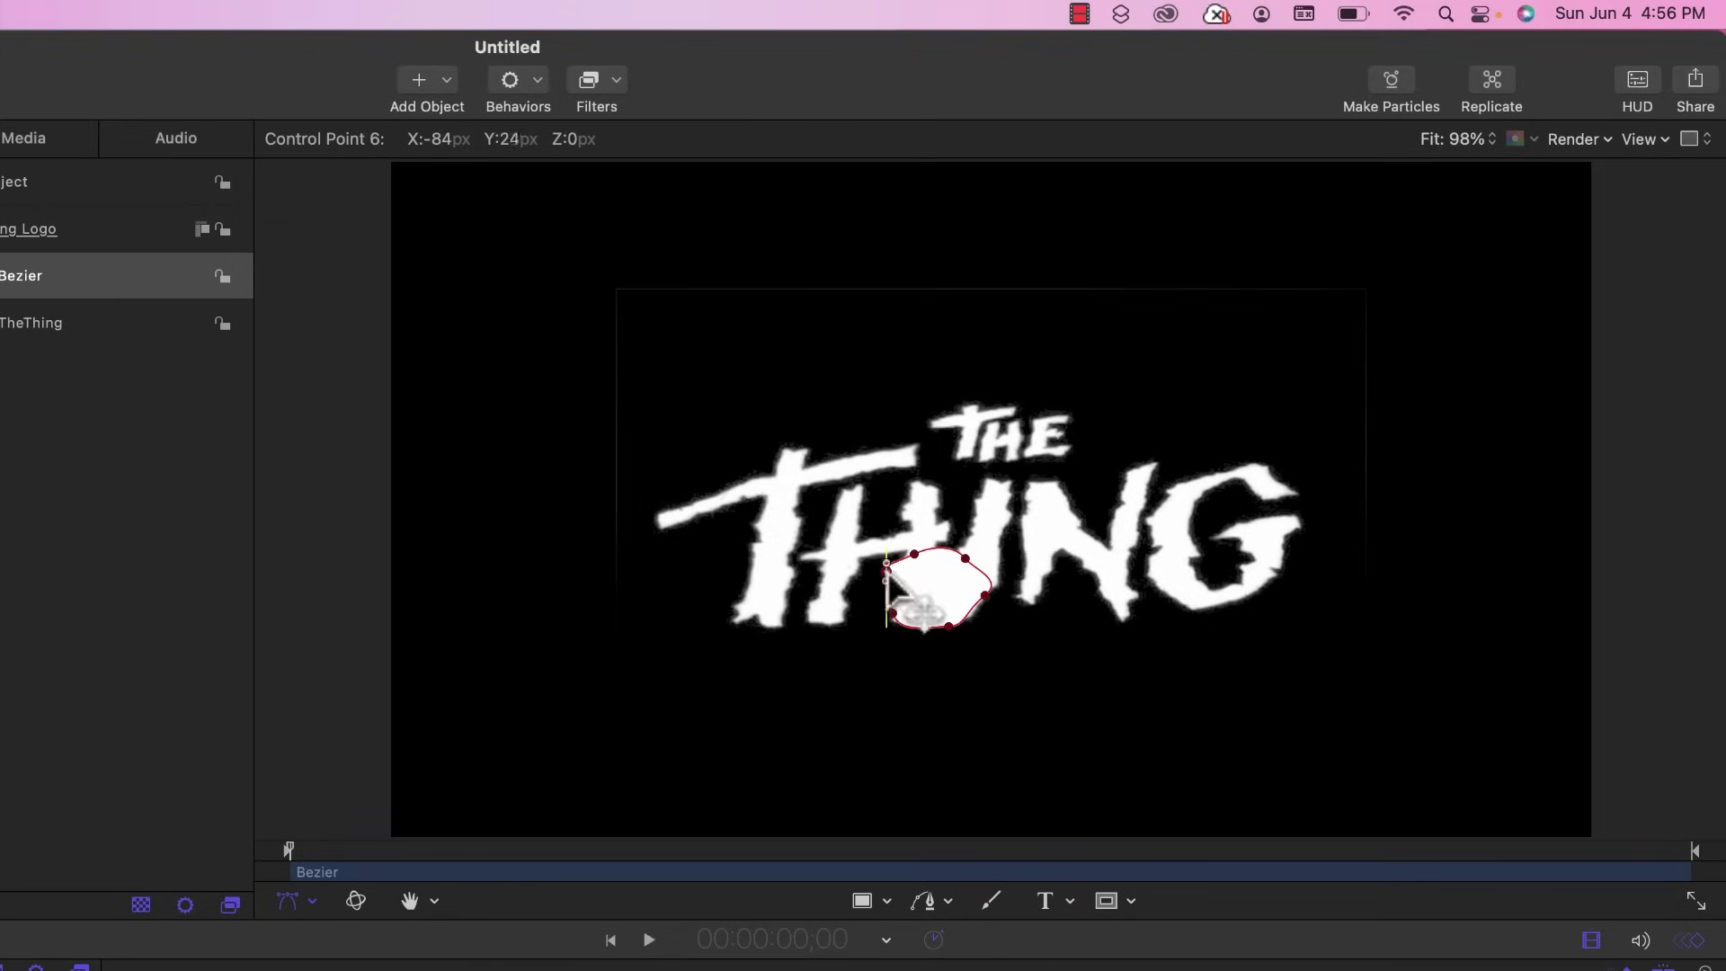
pyautogui.moveTo(908, 568); pyautogui.dragTo(975, 577)
pyautogui.click(981, 596)
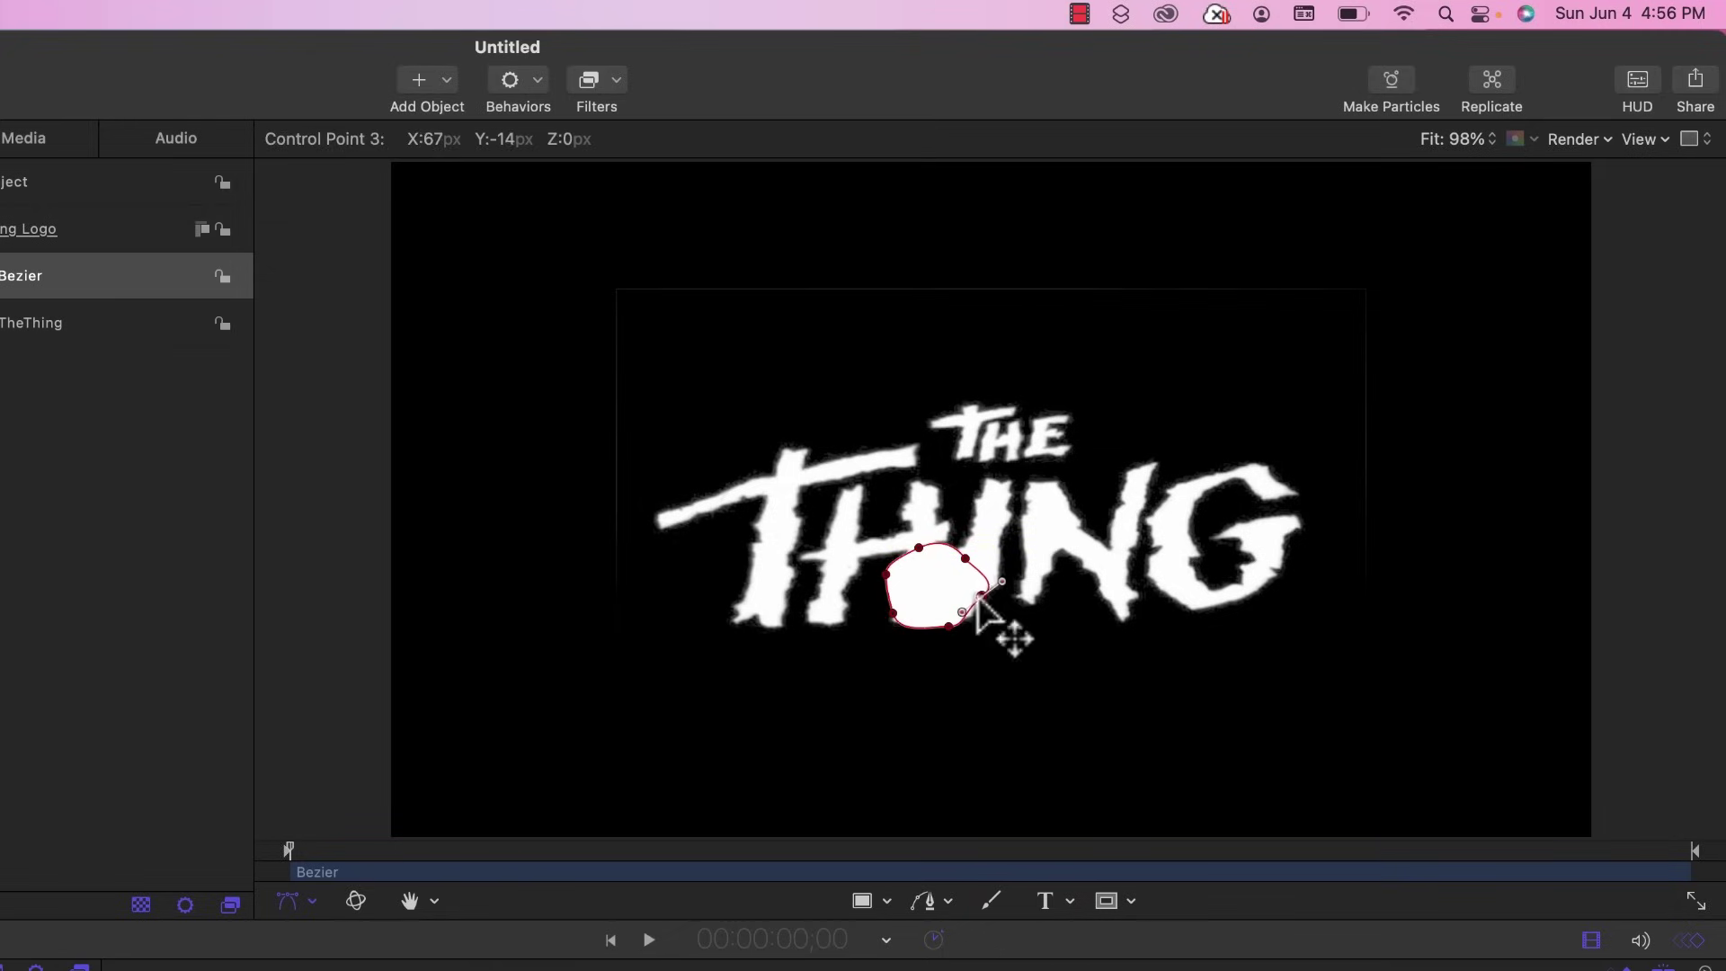
pyautogui.moveTo(986, 589); pyautogui.dragTo(961, 562)
pyautogui.moveTo(894, 614); pyautogui.dragTo(921, 741)
# - Place the white blob below the logo and select it
pyautogui.press('s')
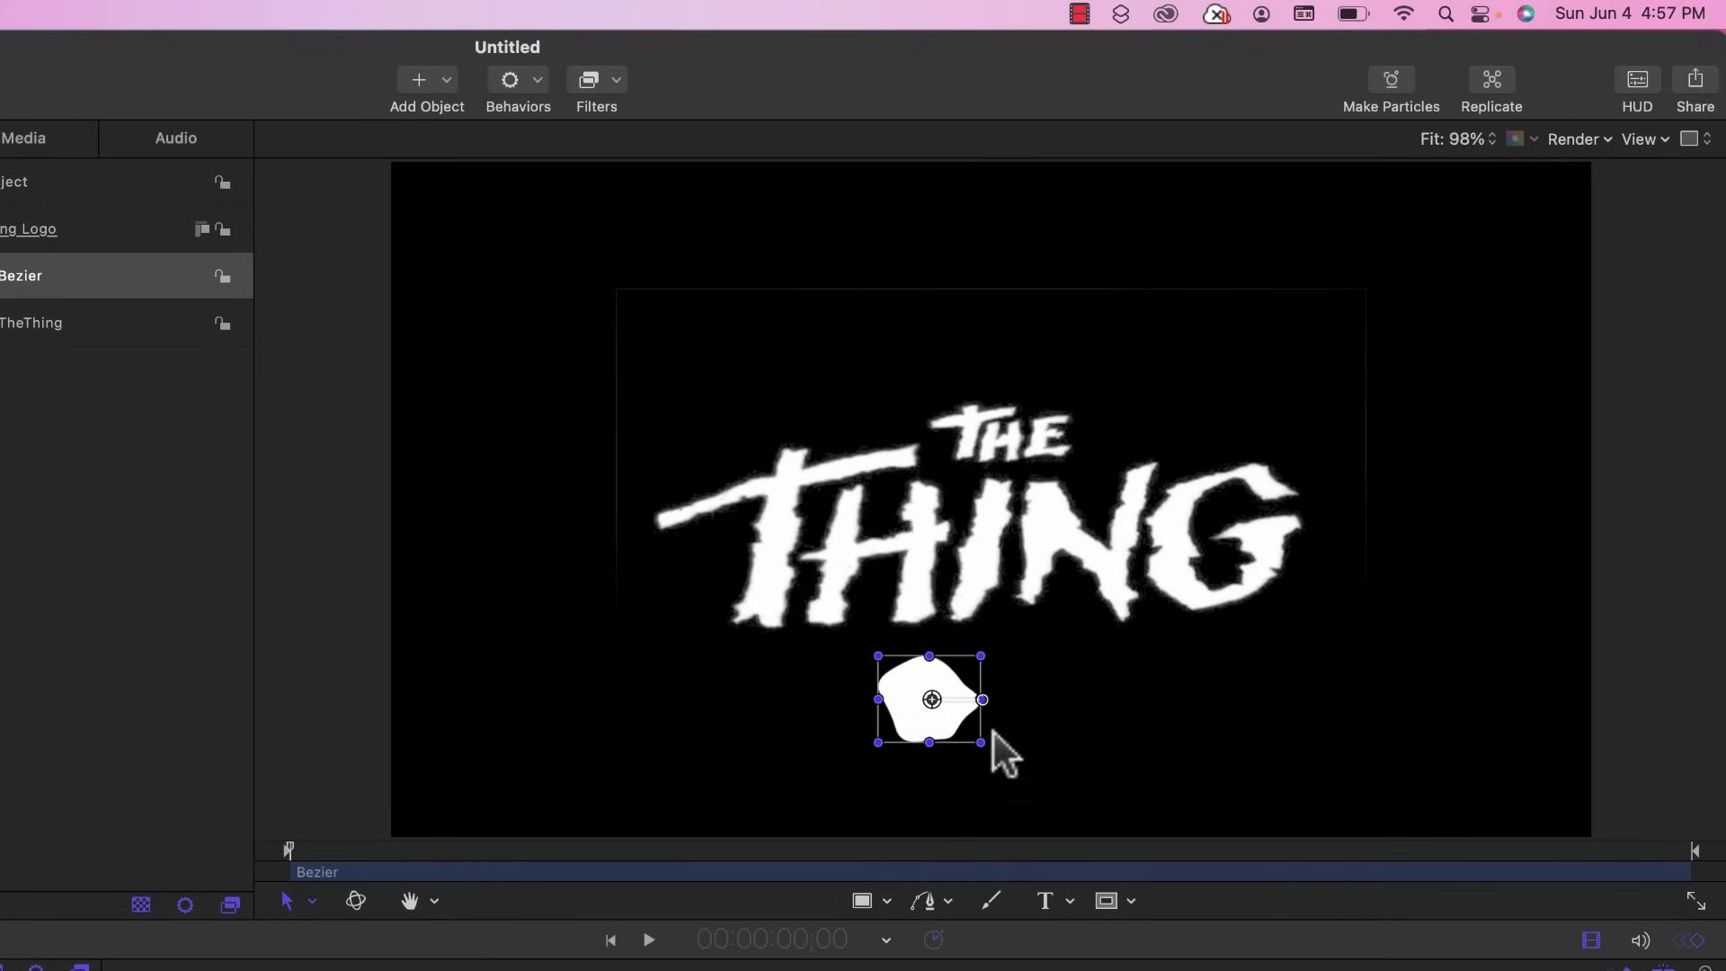
pyautogui.click(798, 749)
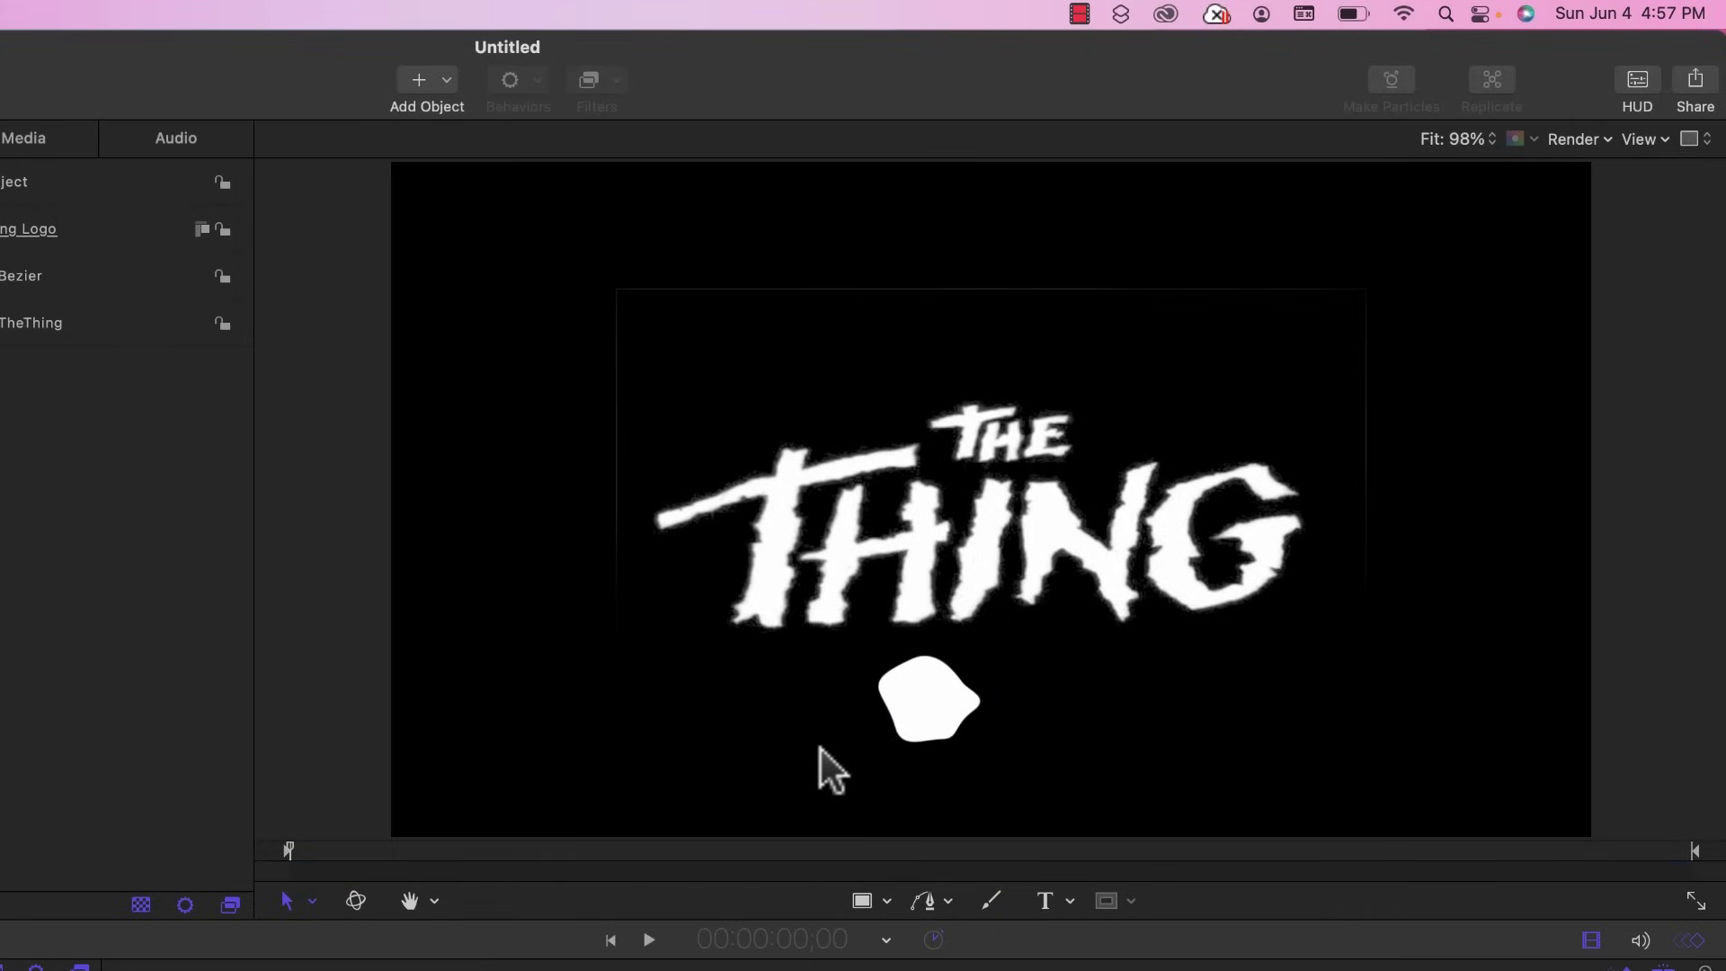
pyautogui.click(942, 713)
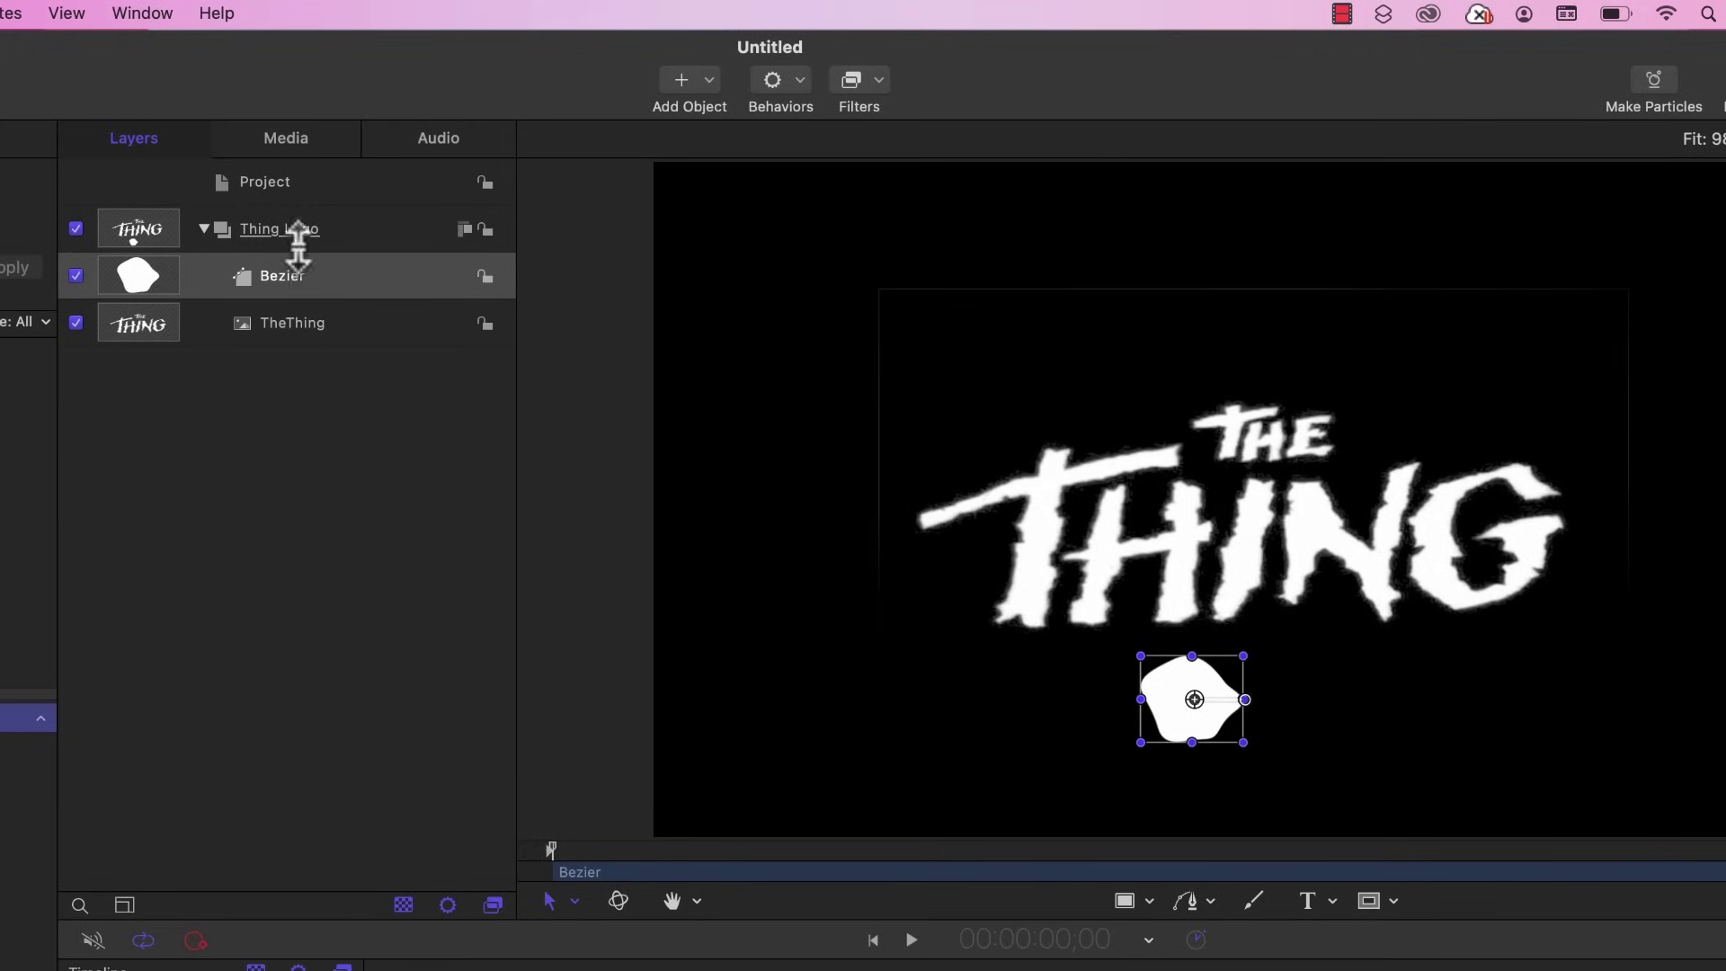
# - Rename the blob's Bezier layer to 'Mask Particle'
pyautogui.doubleClick(282, 279)
pyautogui.write('Mask Pa')
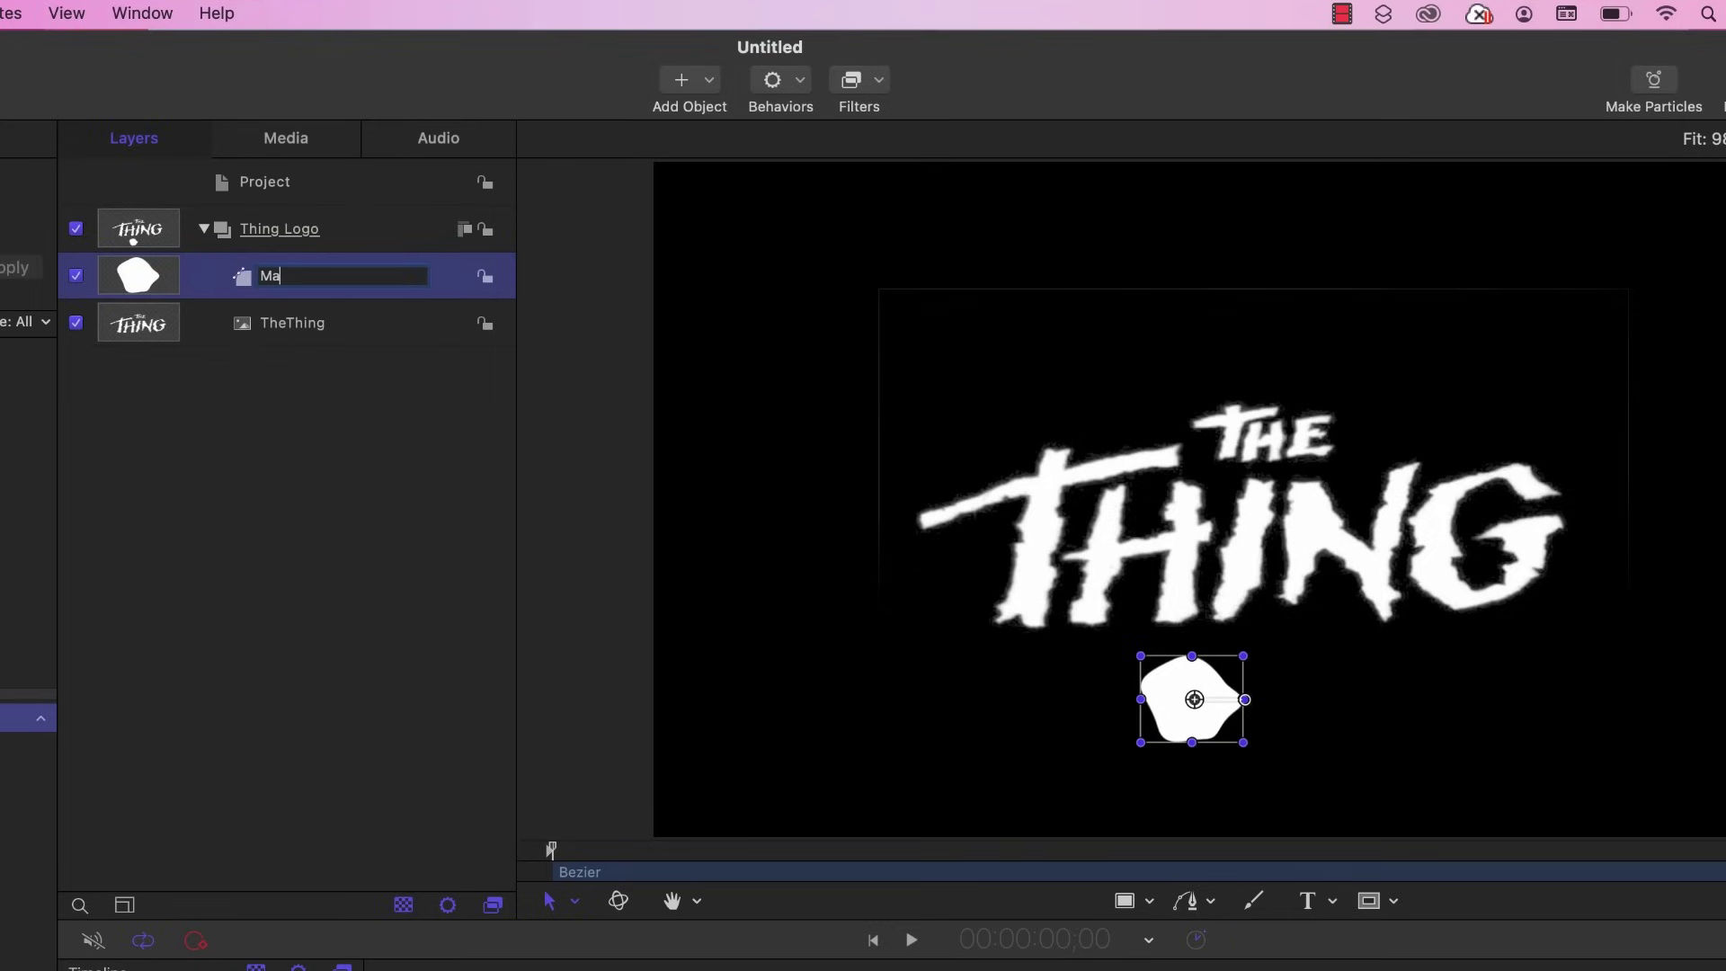
pyautogui.write('rticle')
pyautogui.press('Return')
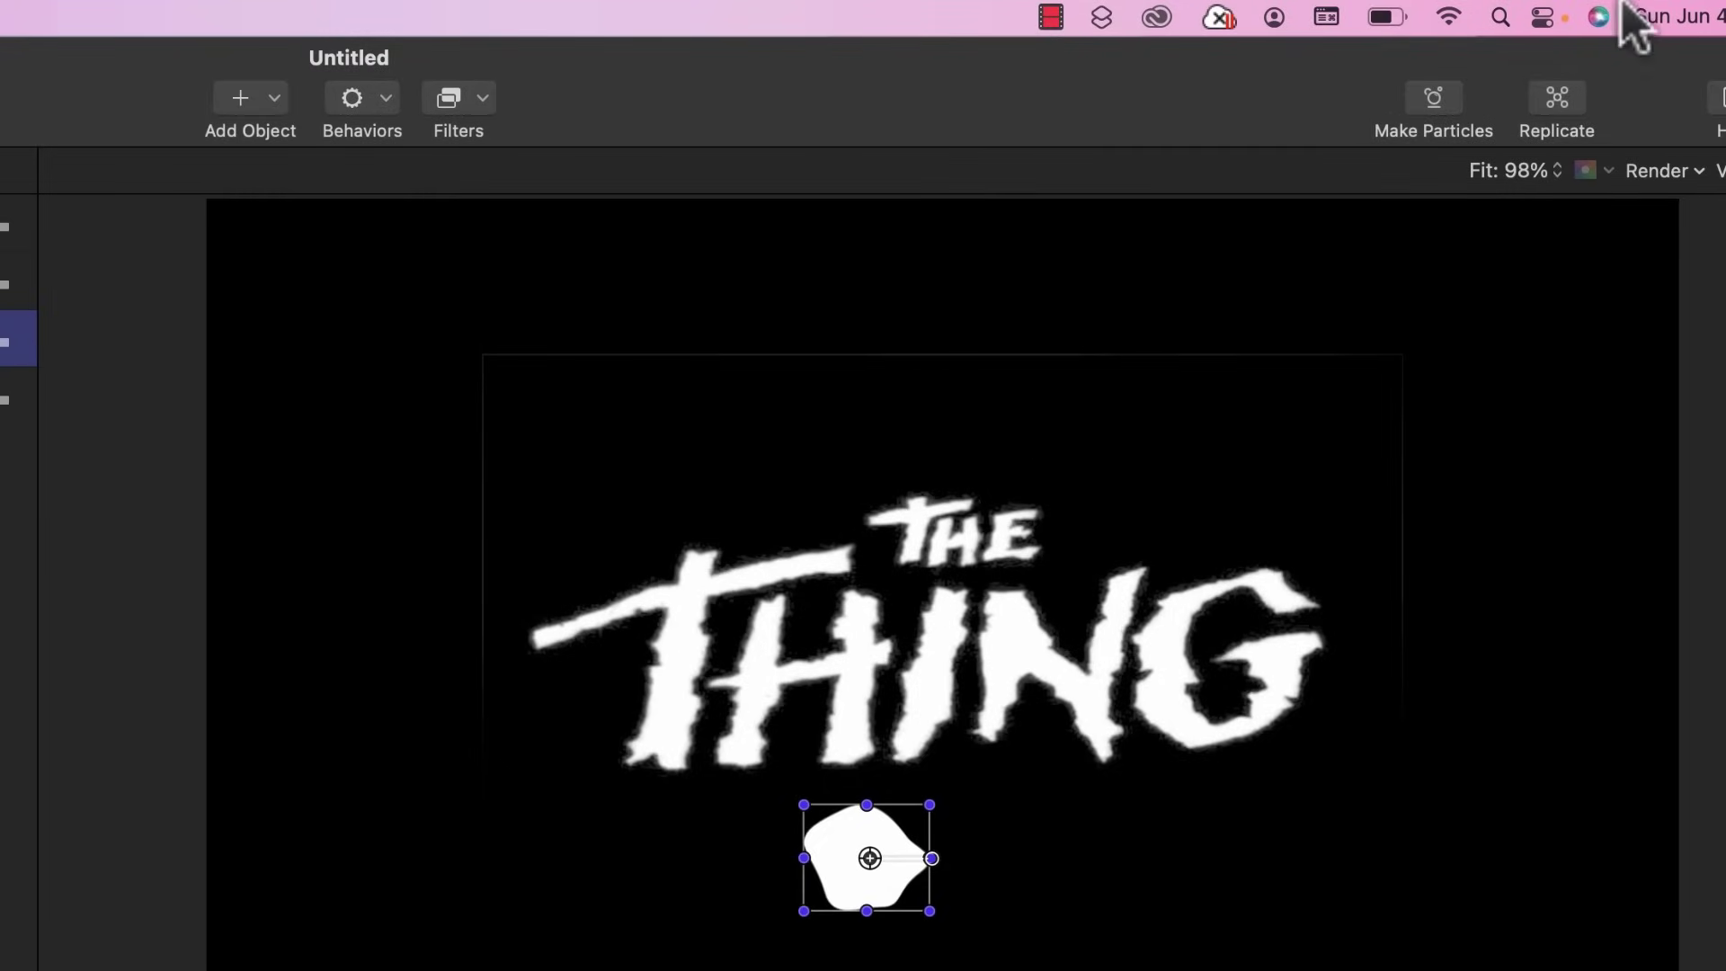
# - Convert the blob into a particle emitter and name the emitter 'Mask'
pyautogui.click(1424, 104)
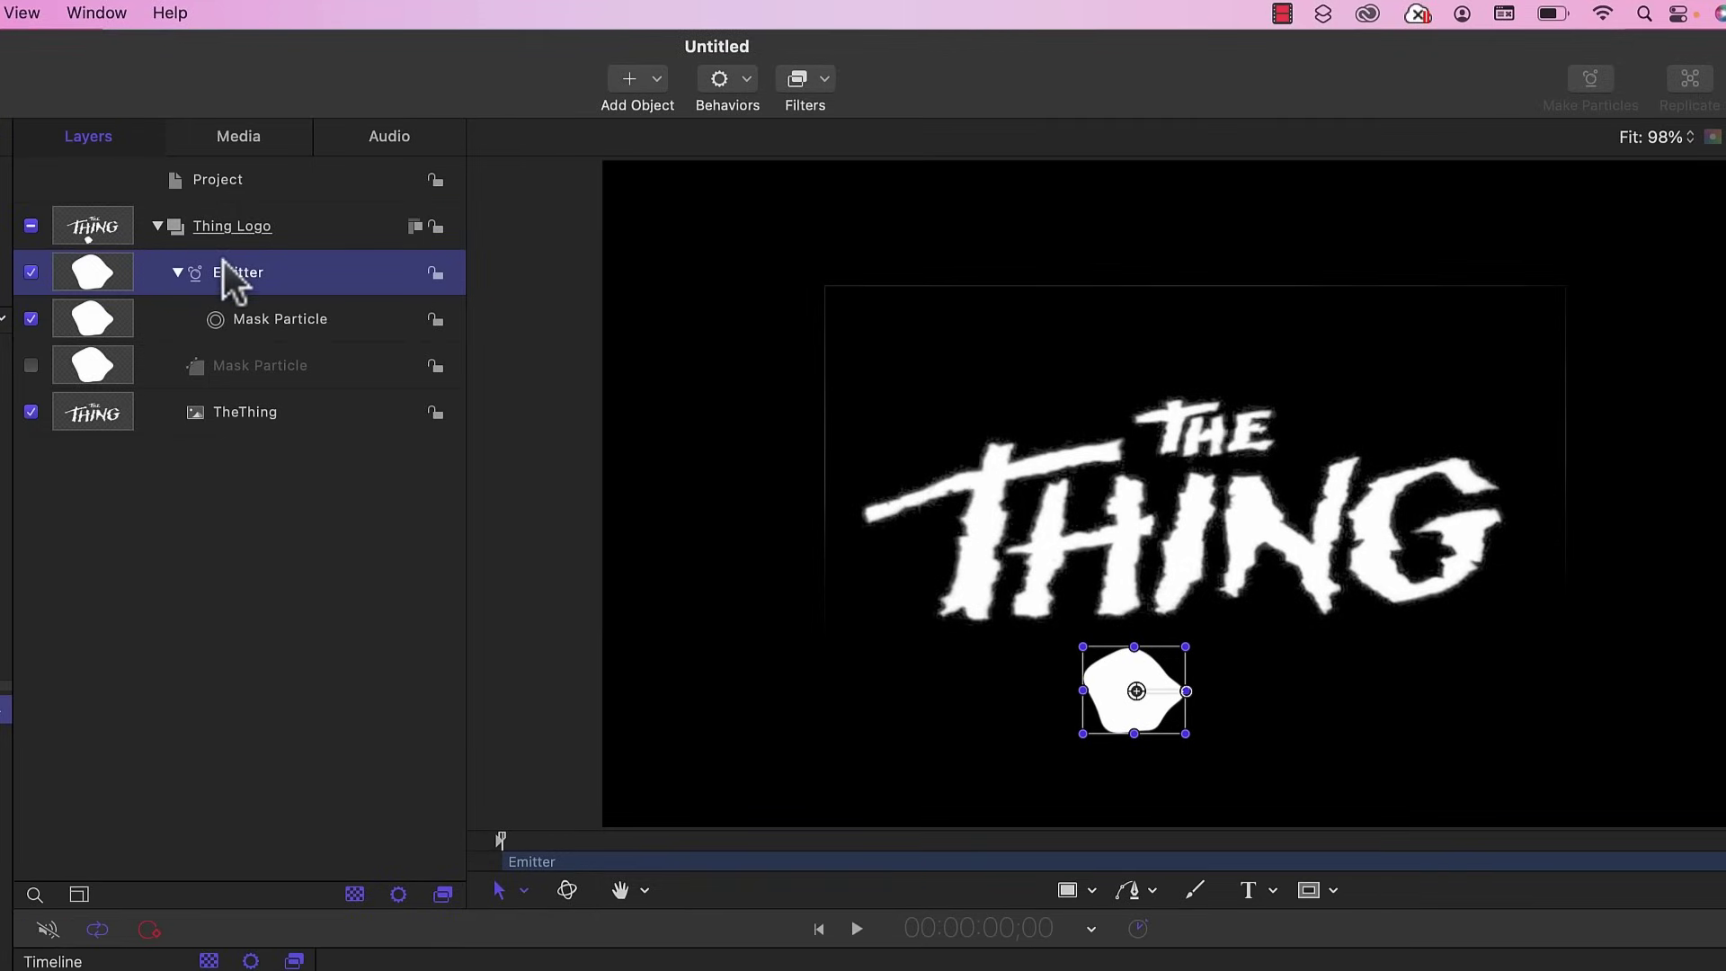
pyautogui.doubleClick(224, 268)
pyautogui.write('Mask')
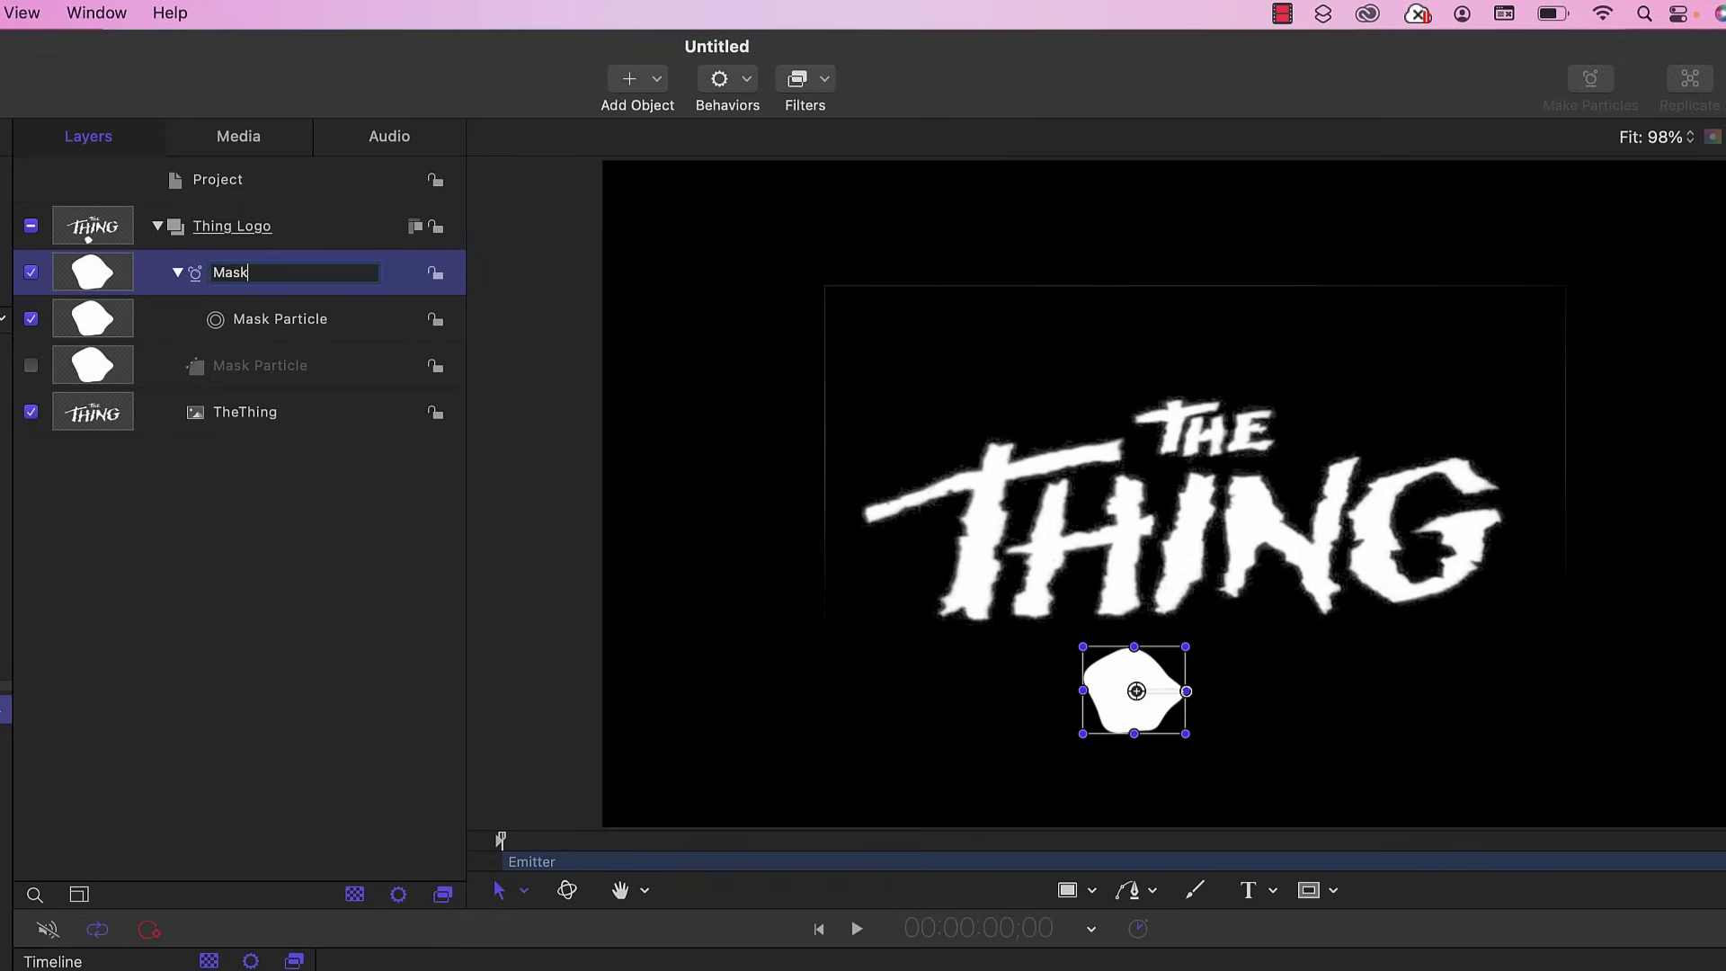
pyautogui.press('Return')
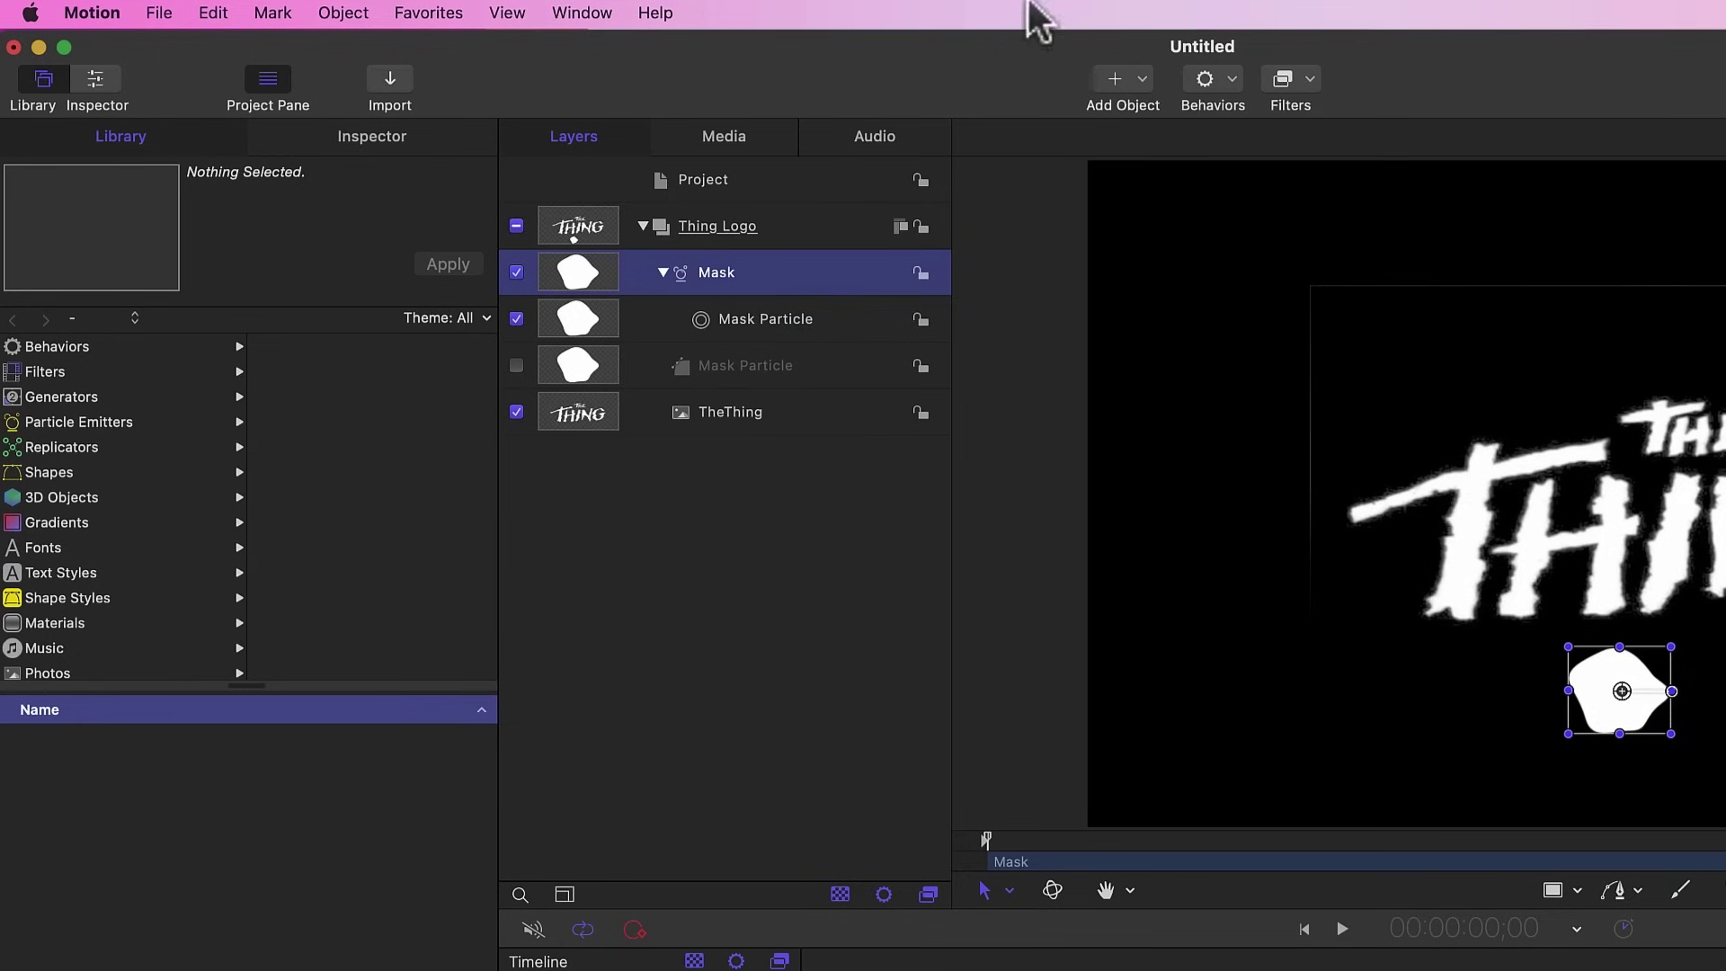
# - Set the Mask emitter's Emission Angle to 90 and Emission Range to 180
pyautogui.click(425, 137)
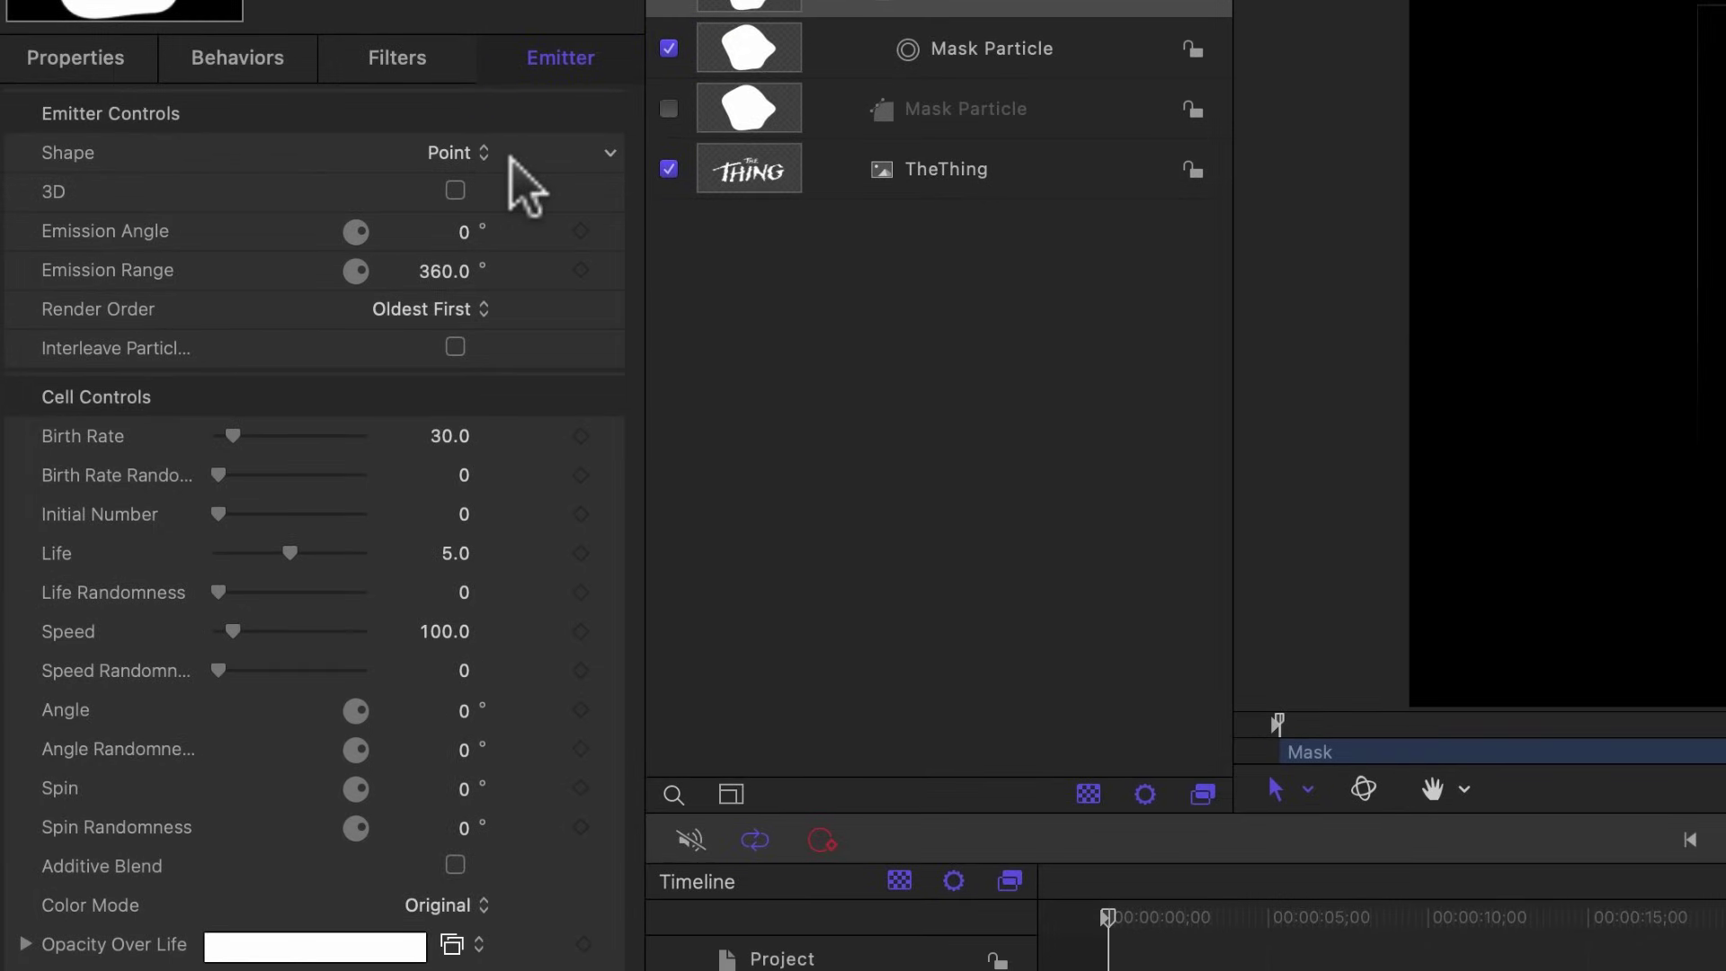
pyautogui.click(460, 234)
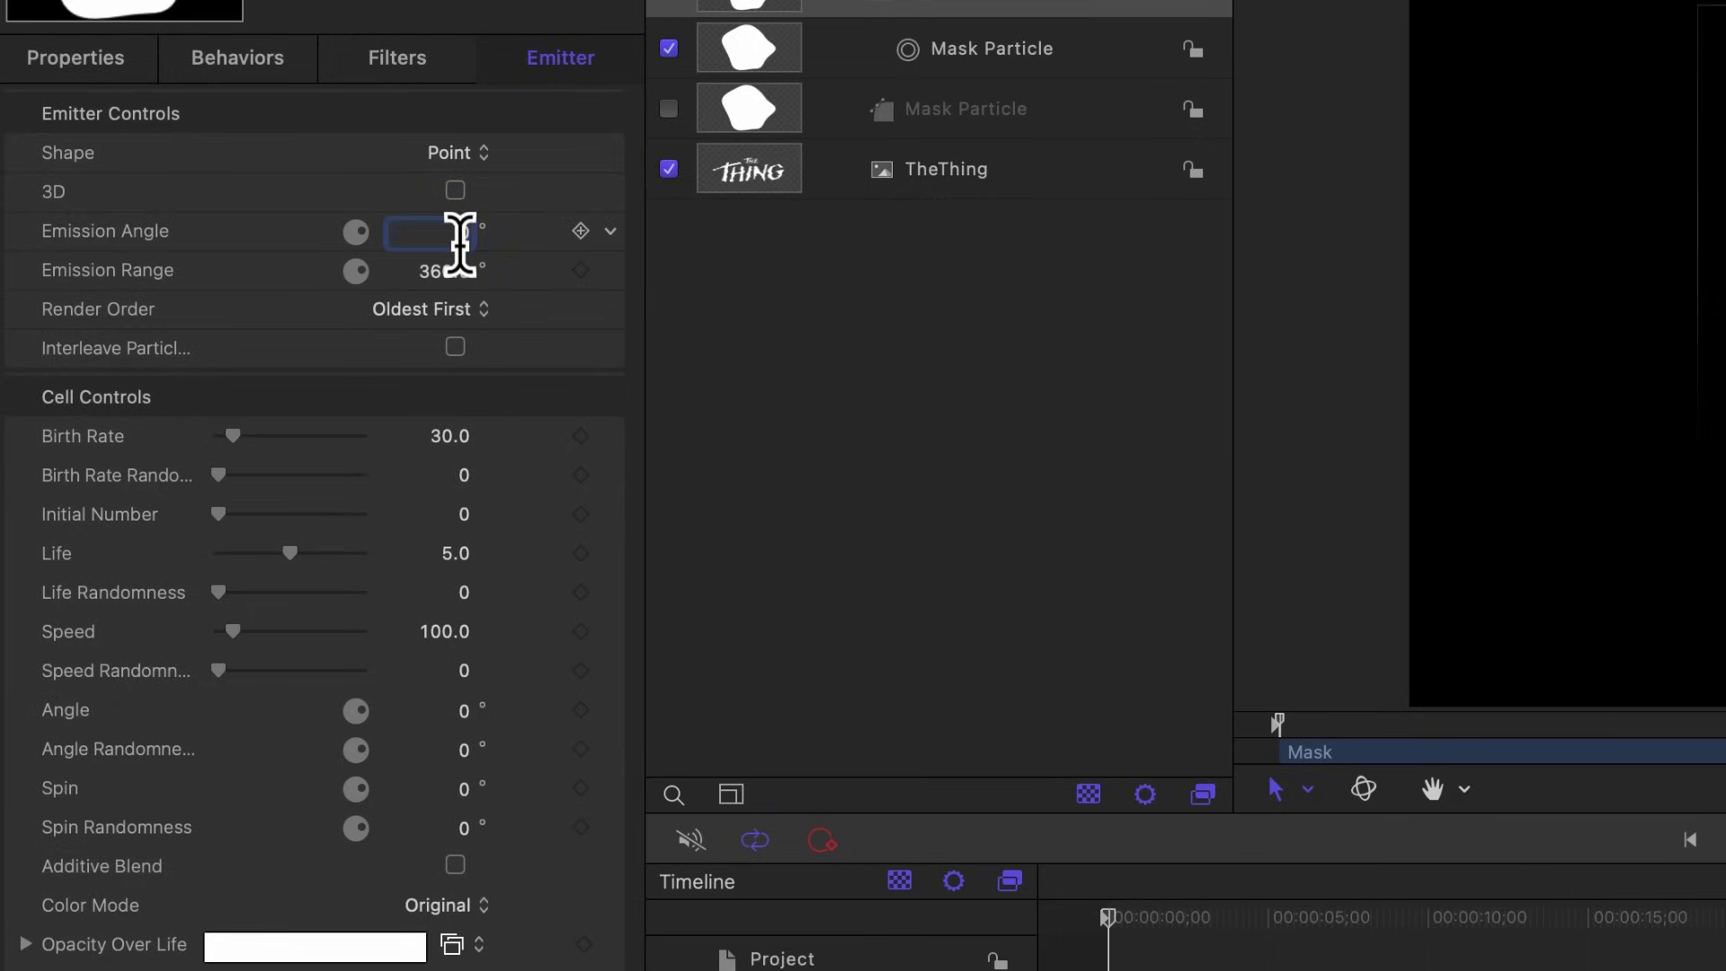
pyautogui.write('90')
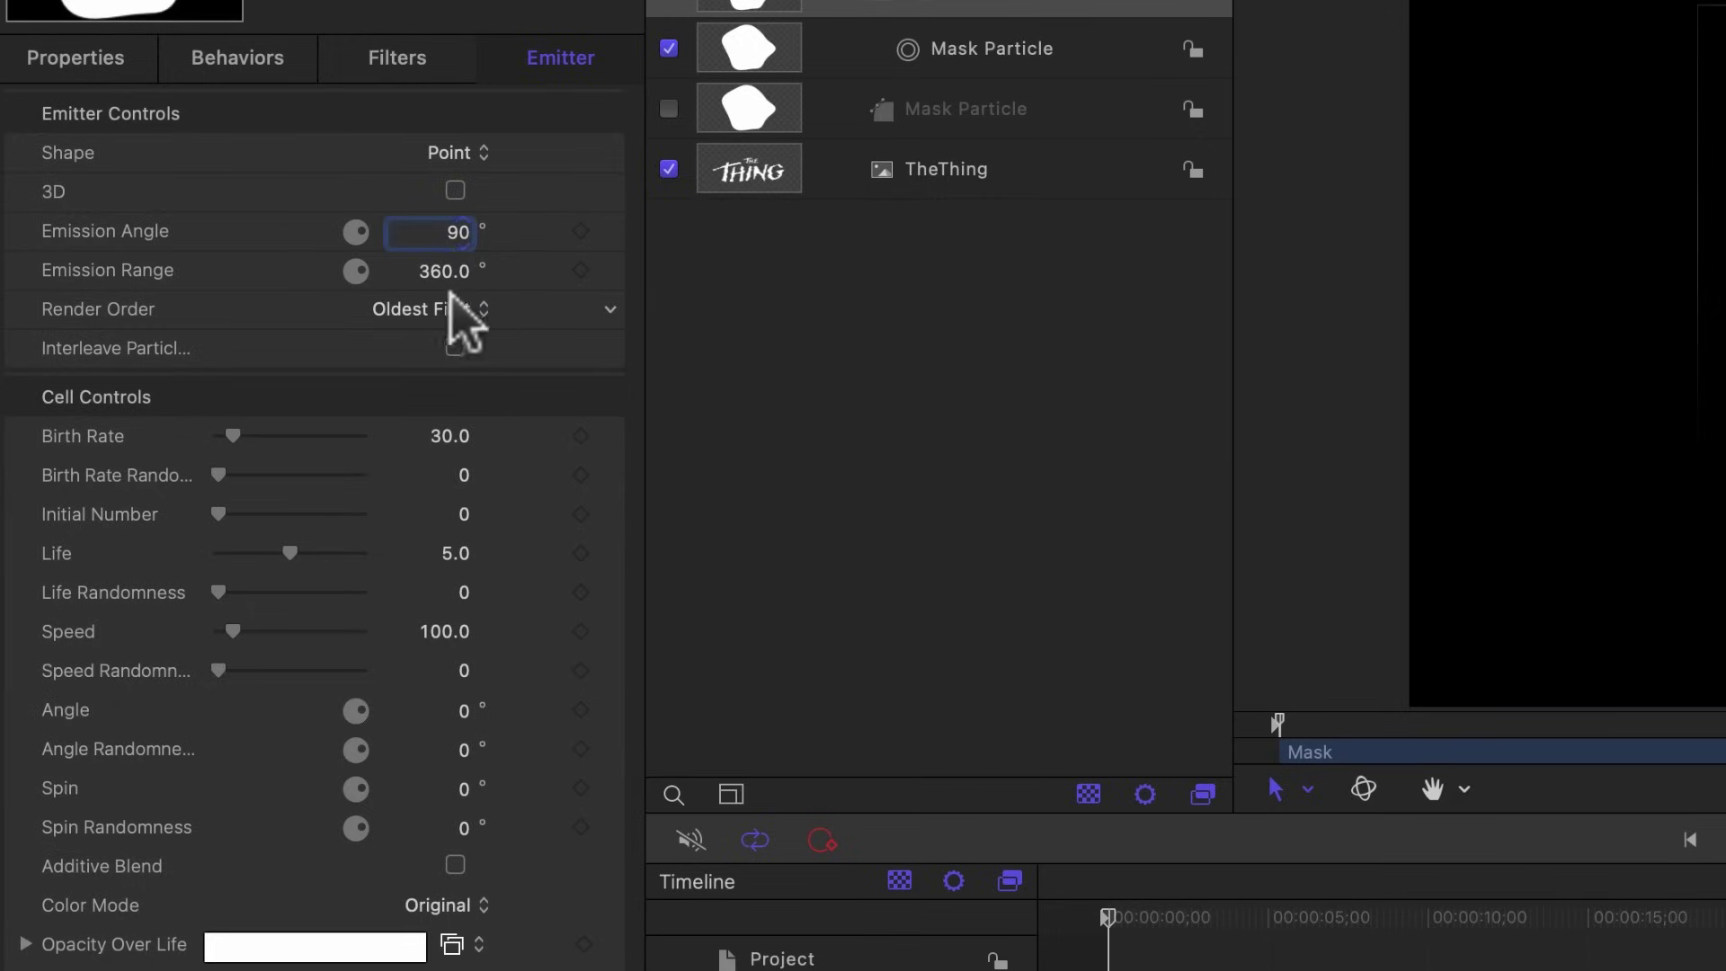
pyautogui.click(438, 282)
pyautogui.write('180')
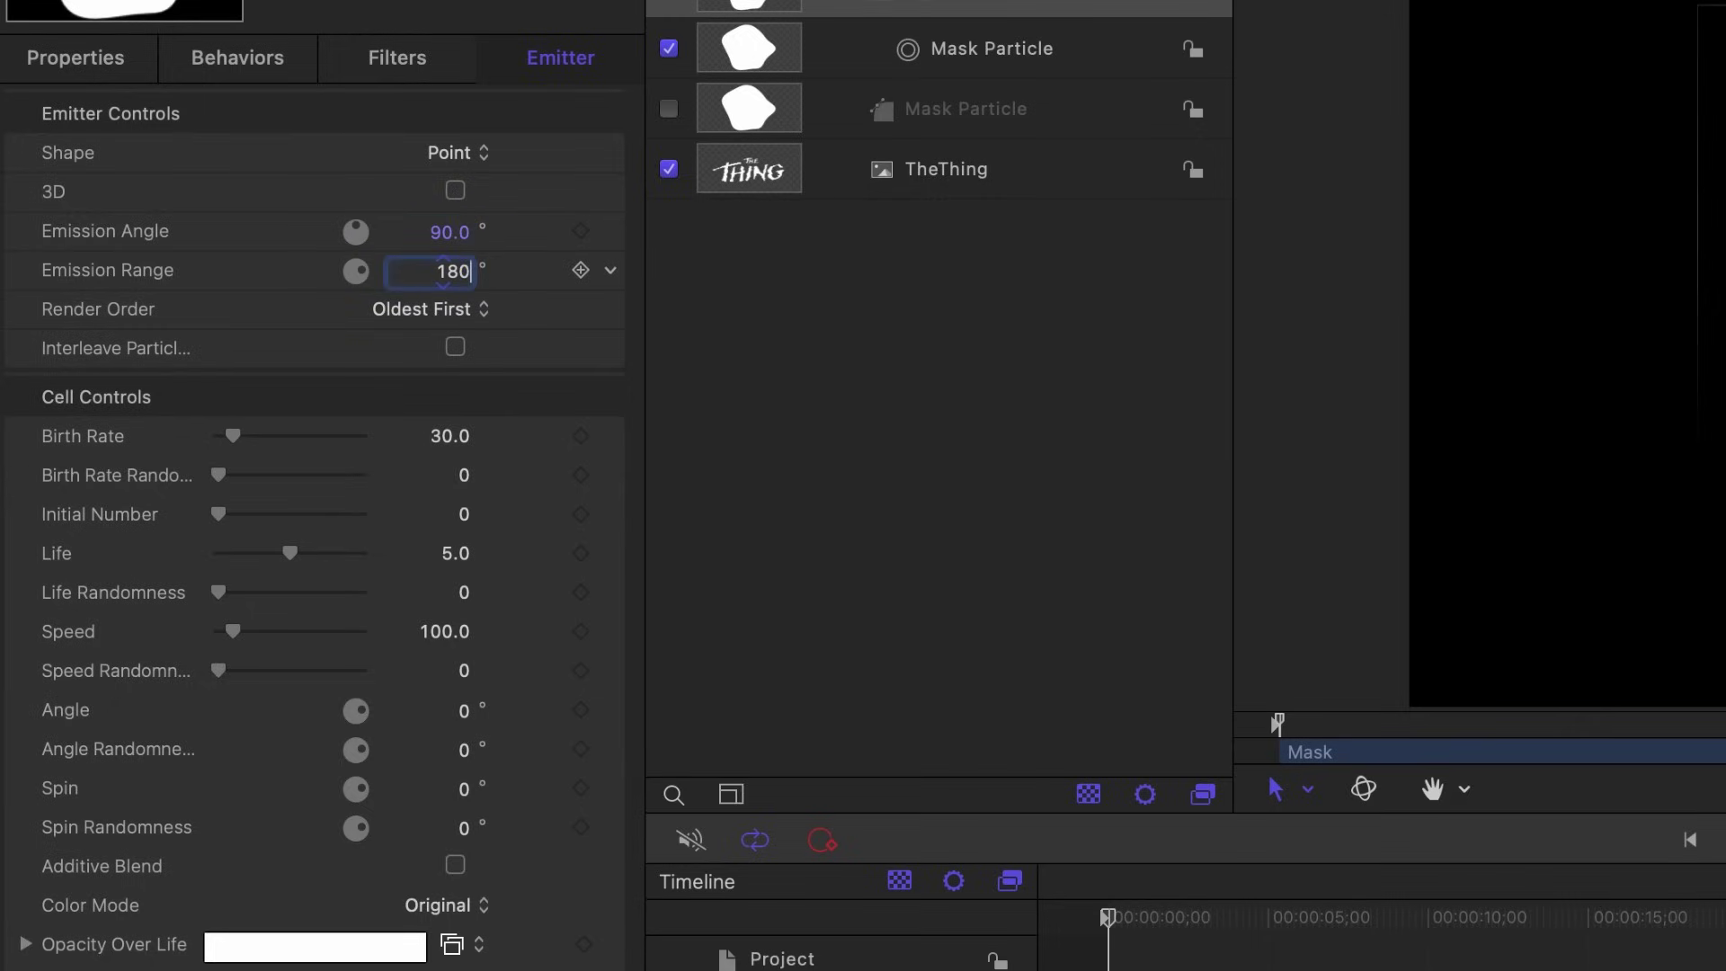
pyautogui.press('Return')
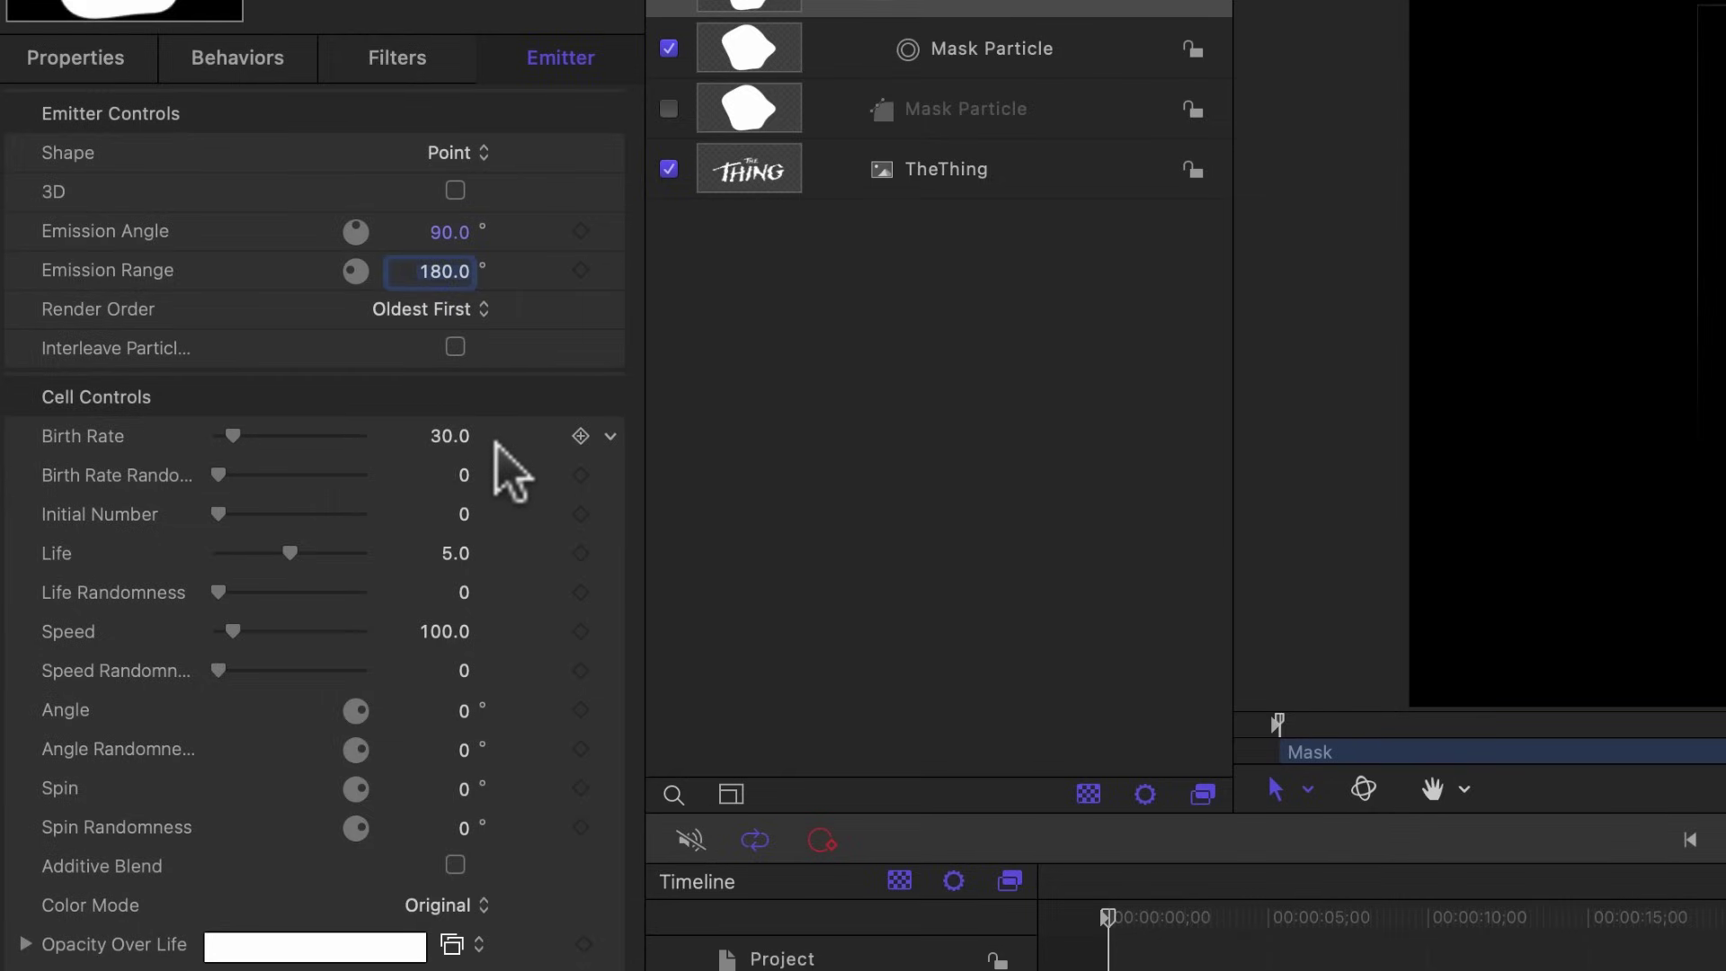
# - Set Birth Rate 250, Initial Number 75, Life 100, Speed 60 and Speed Randomness 15
pyautogui.click(451, 436)
pyautogui.write('2')
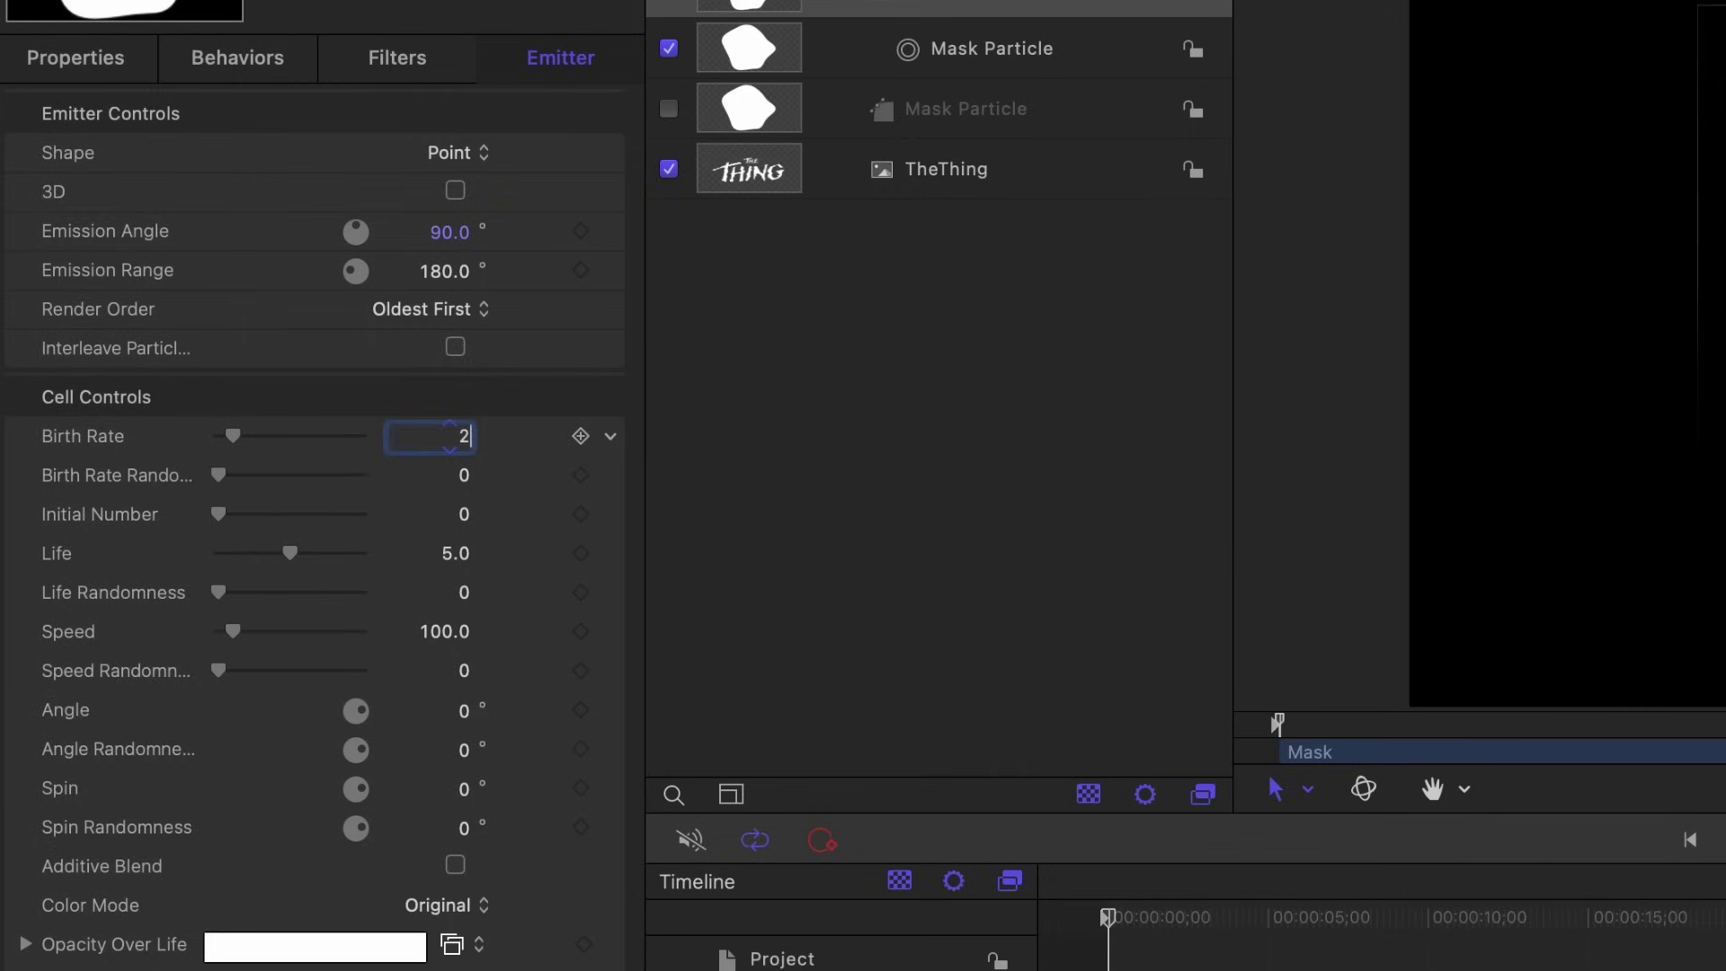
pyautogui.write('50')
pyautogui.press('Tab')
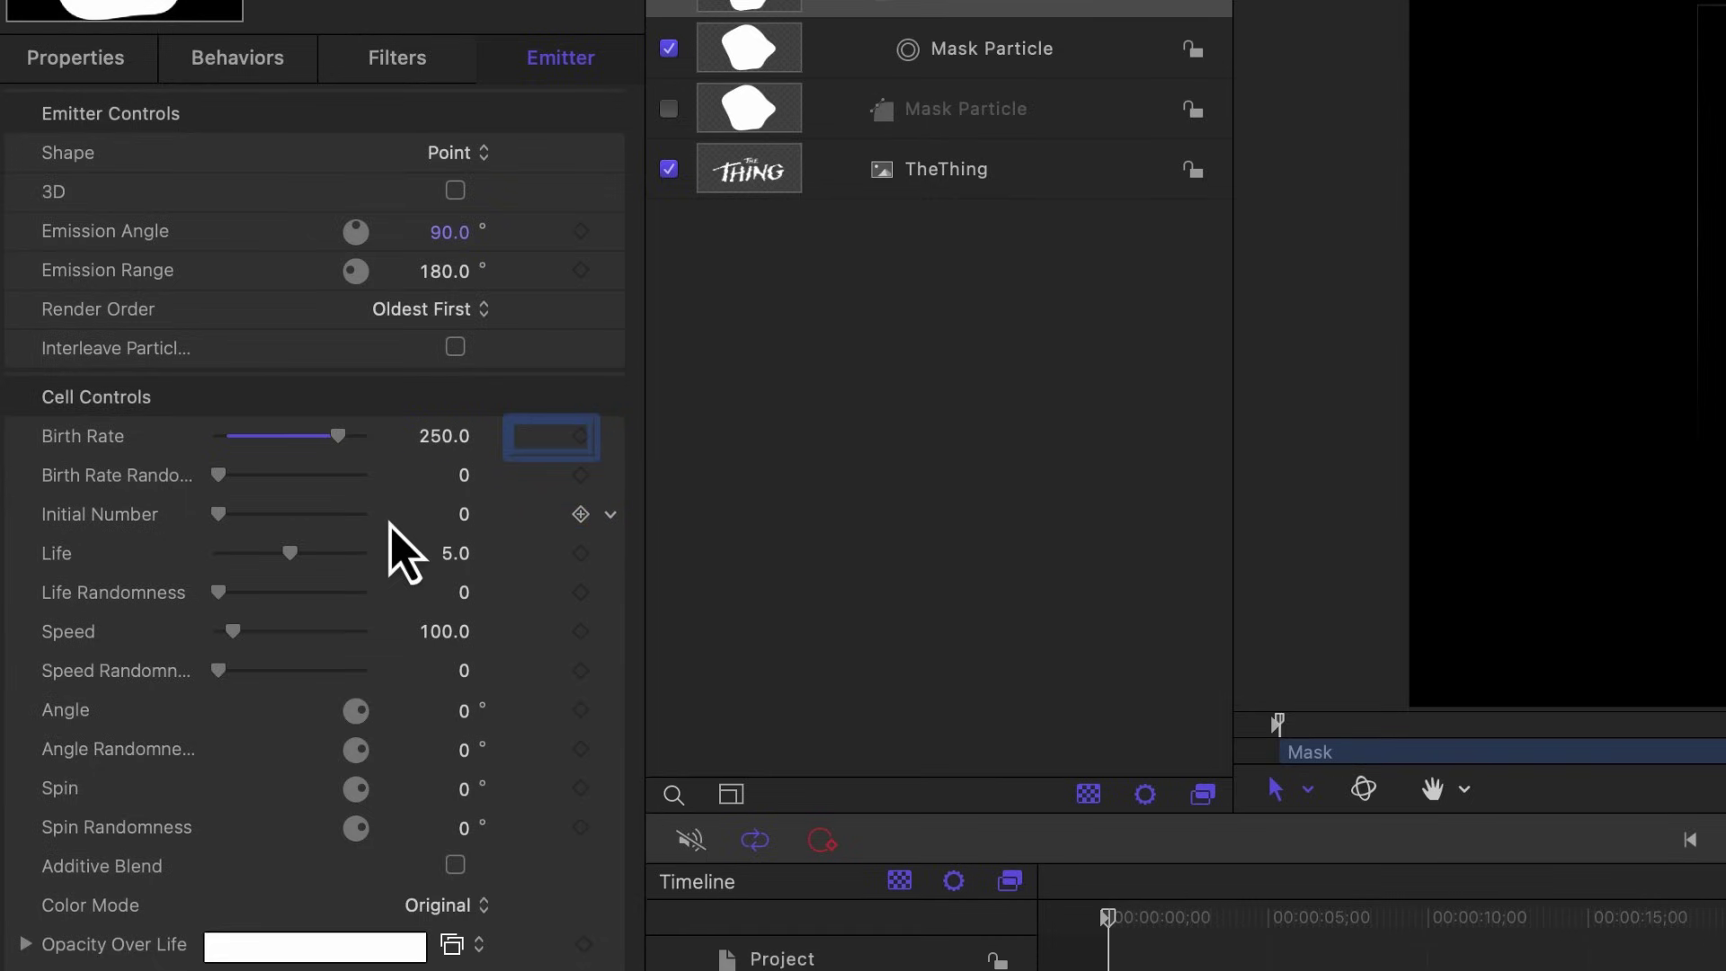
pyautogui.click(465, 520)
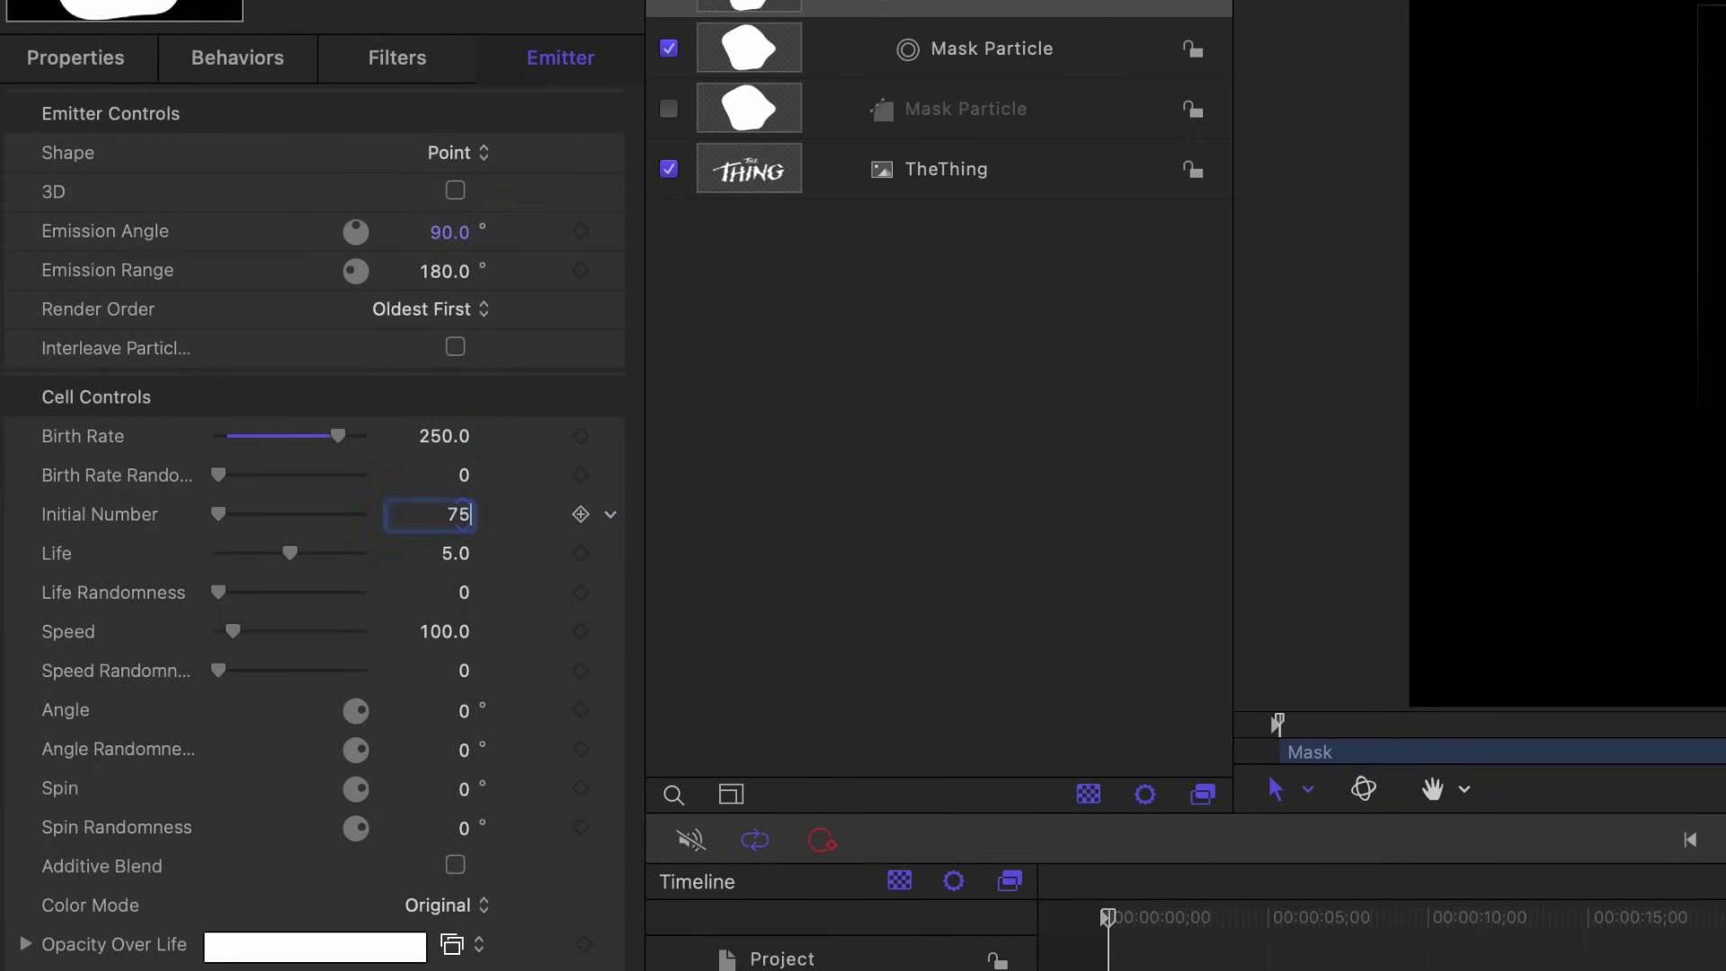
pyautogui.press('Return')
pyautogui.click(447, 561)
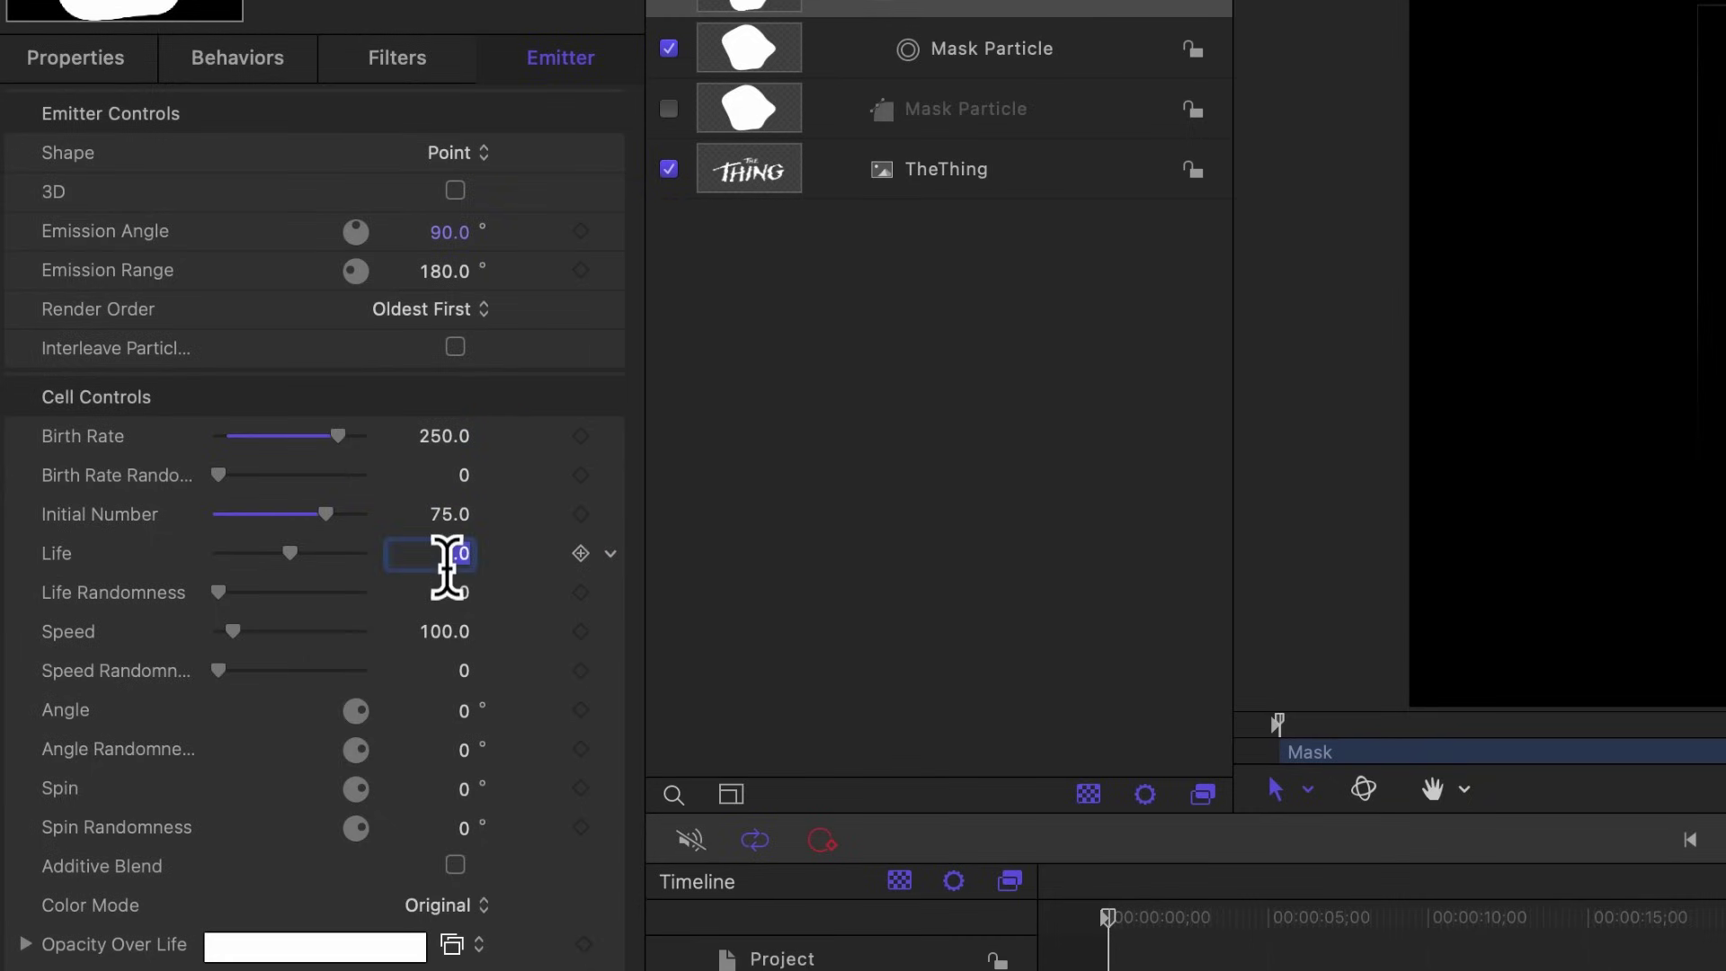
pyautogui.write('100')
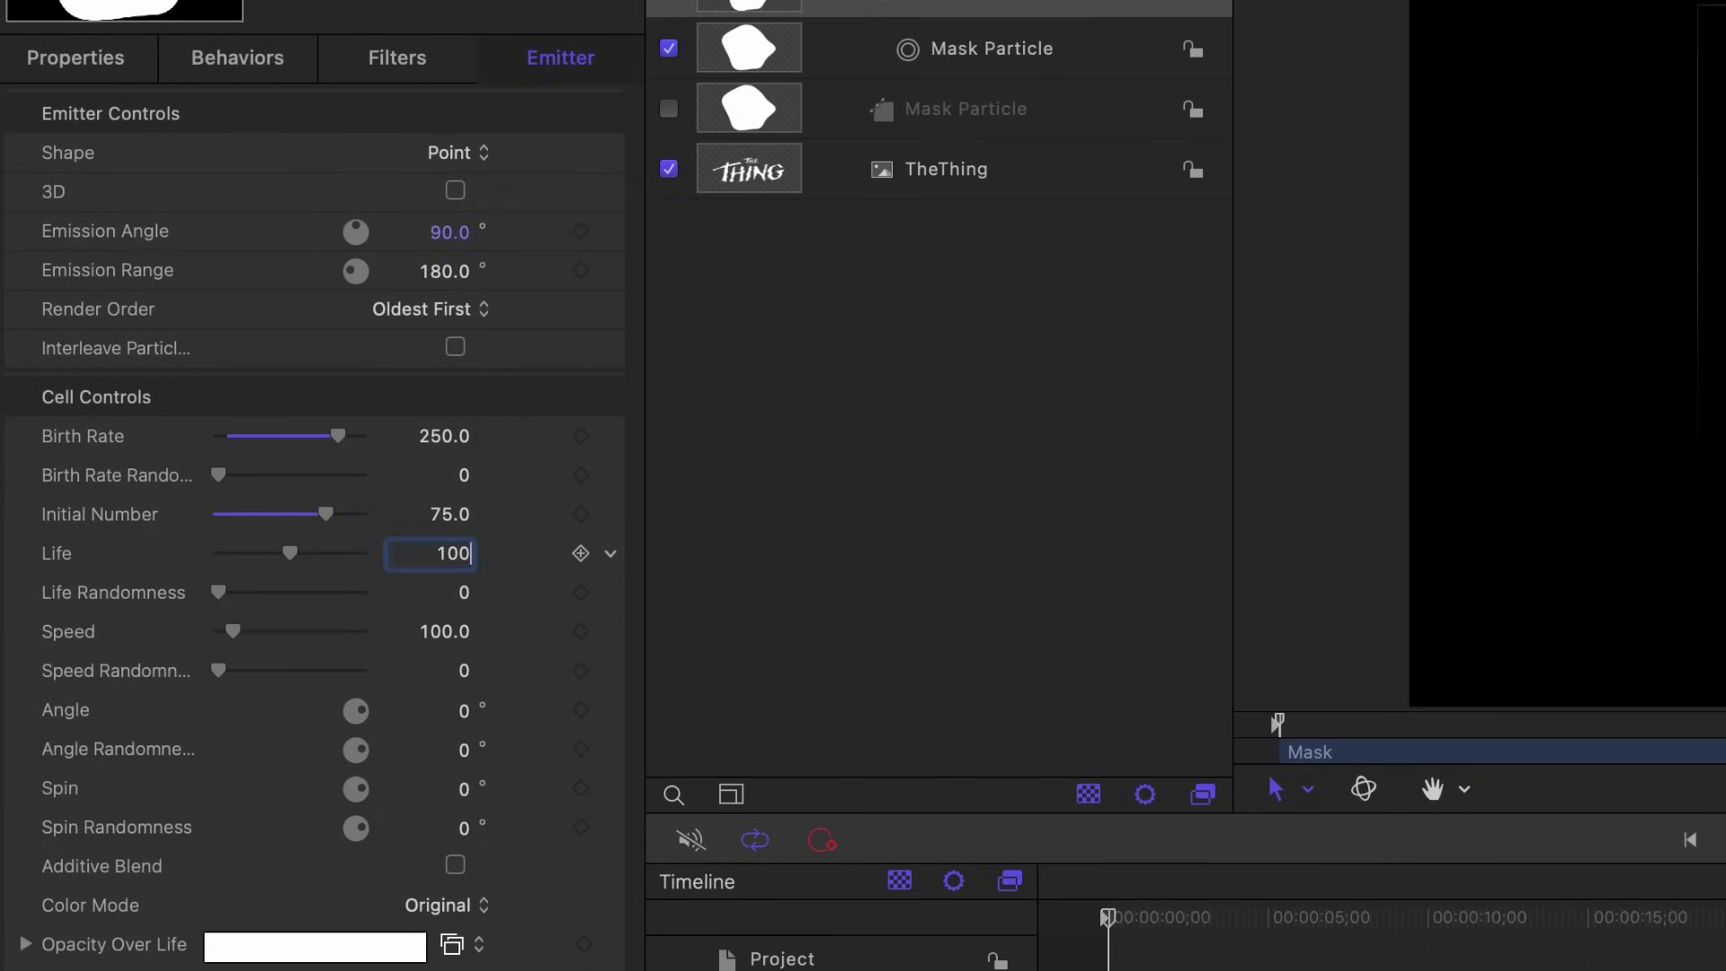
pyautogui.press('Return')
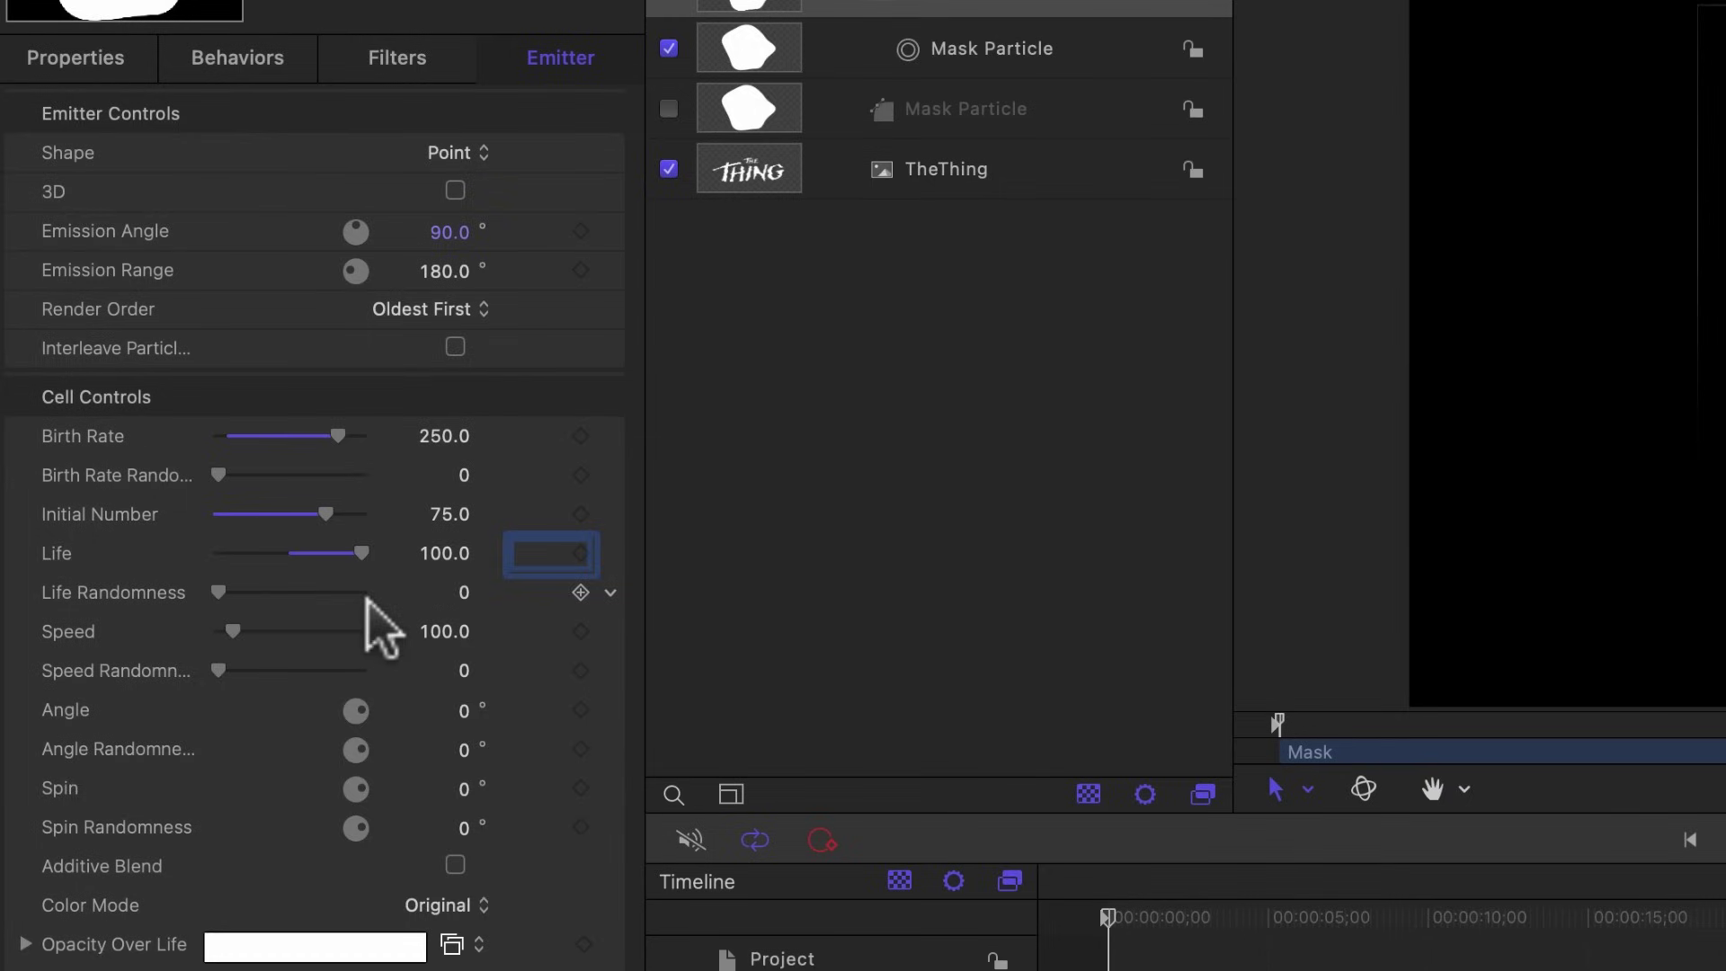
pyautogui.click(461, 643)
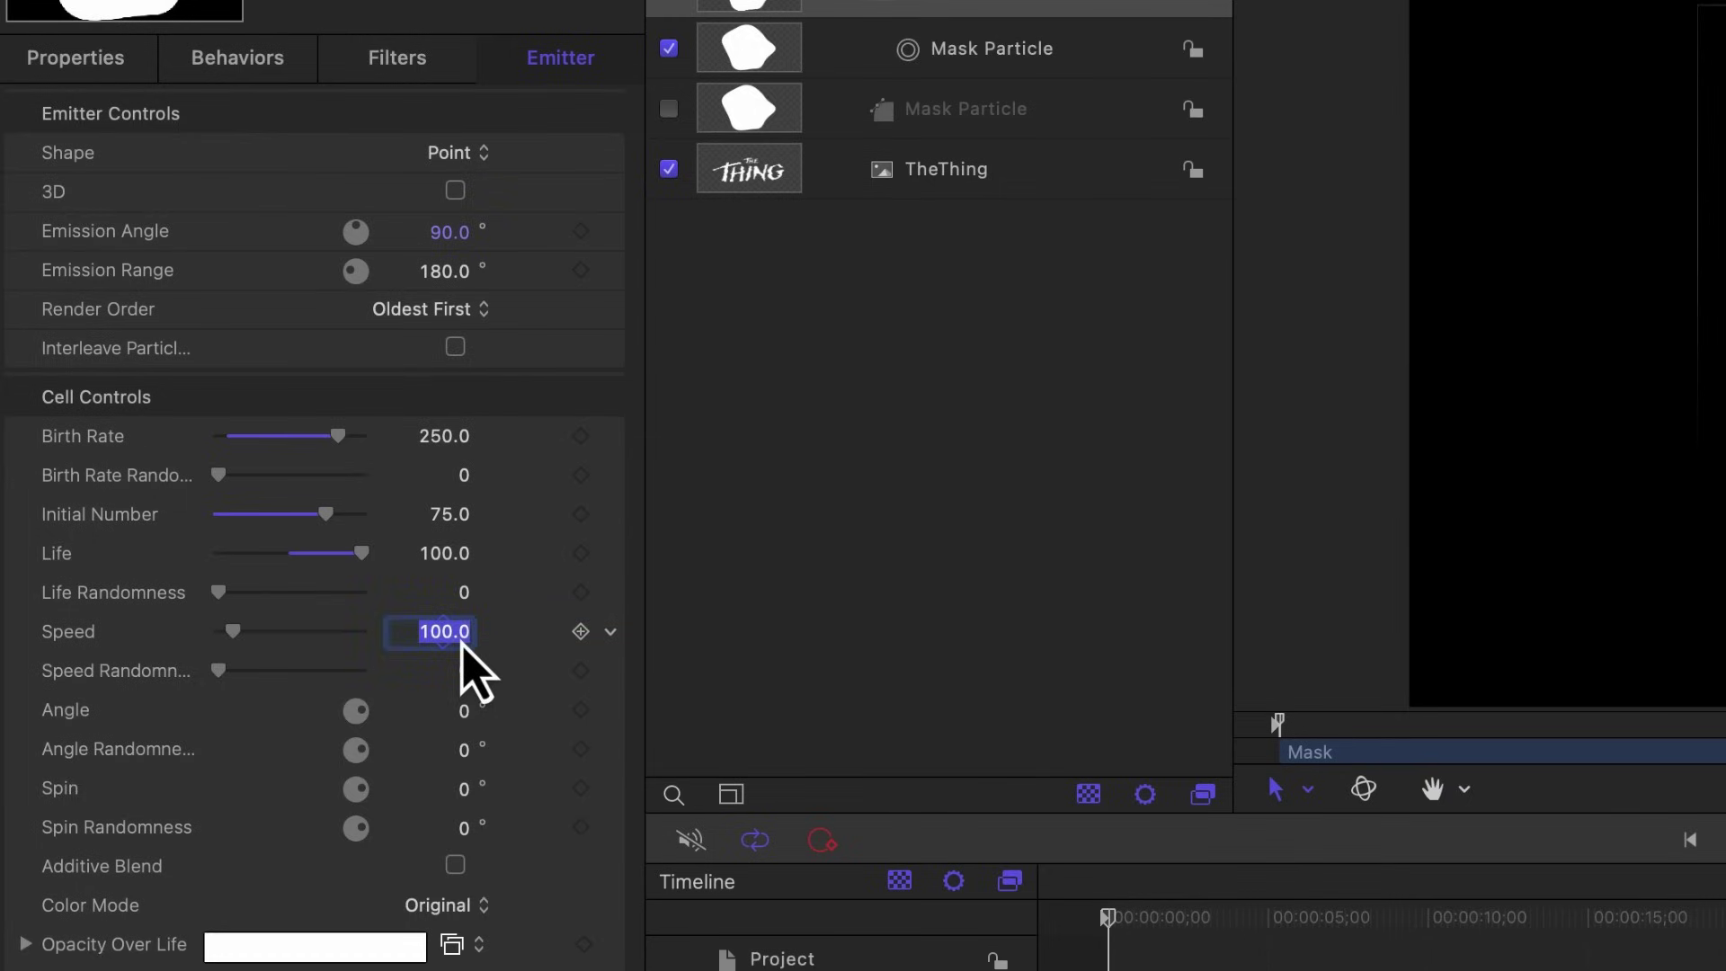
pyautogui.write('6')
pyautogui.click(457, 671)
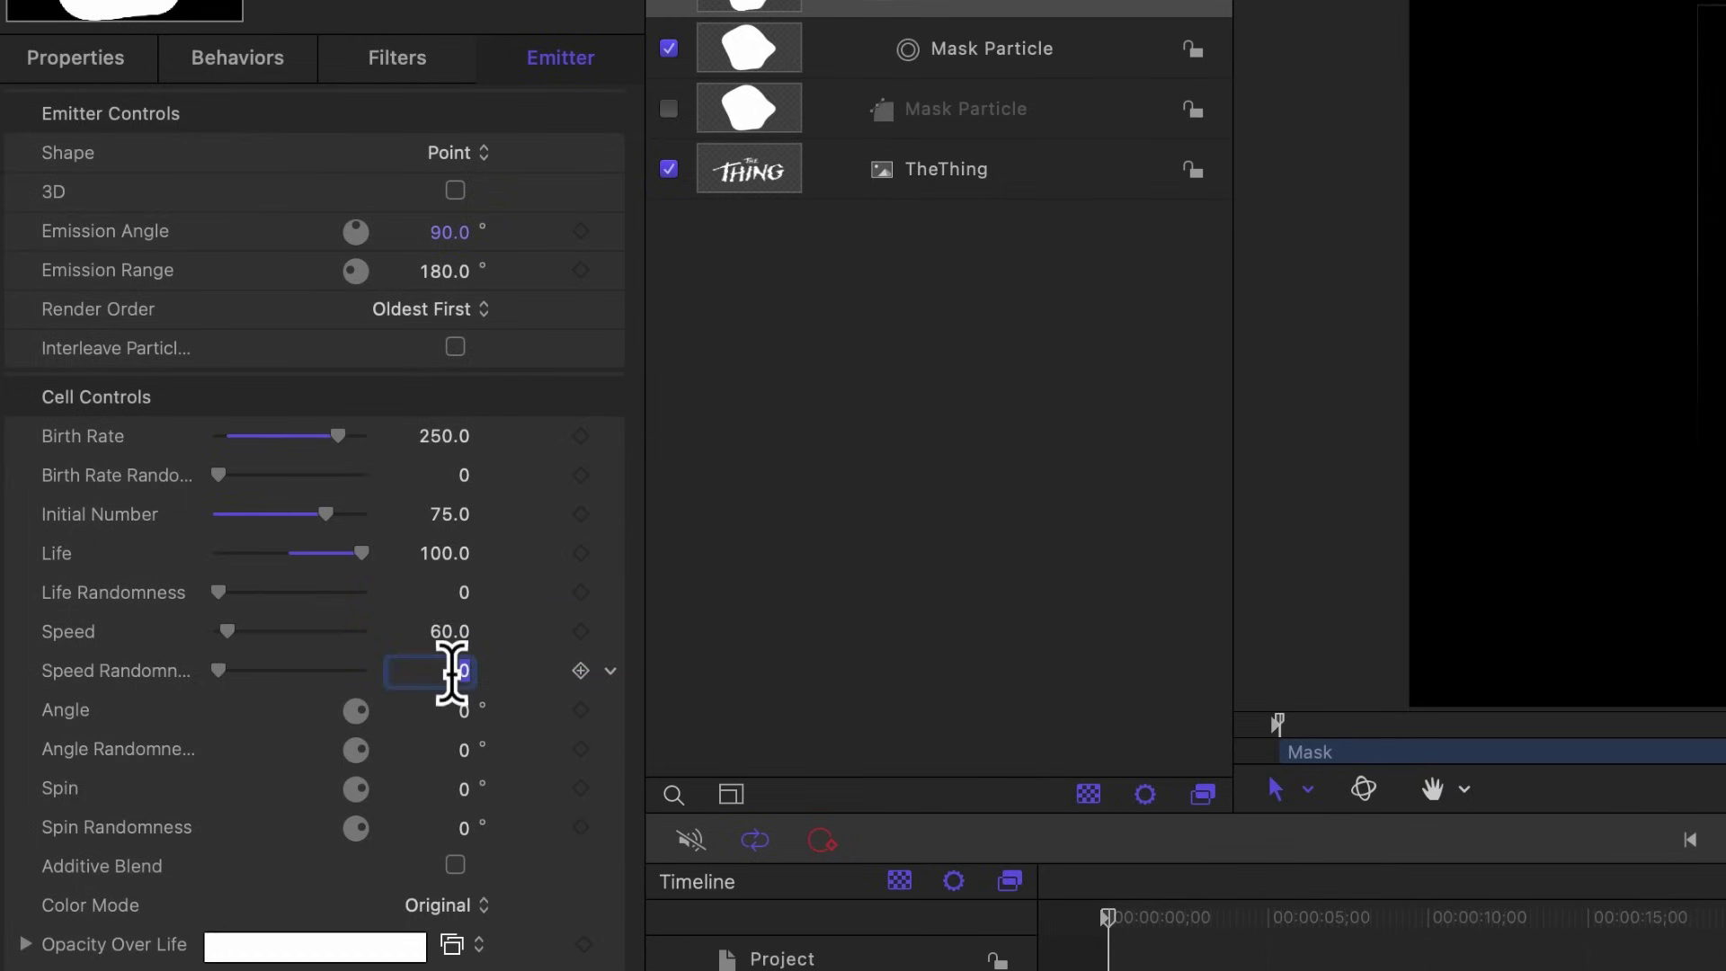
pyautogui.press('Tab')
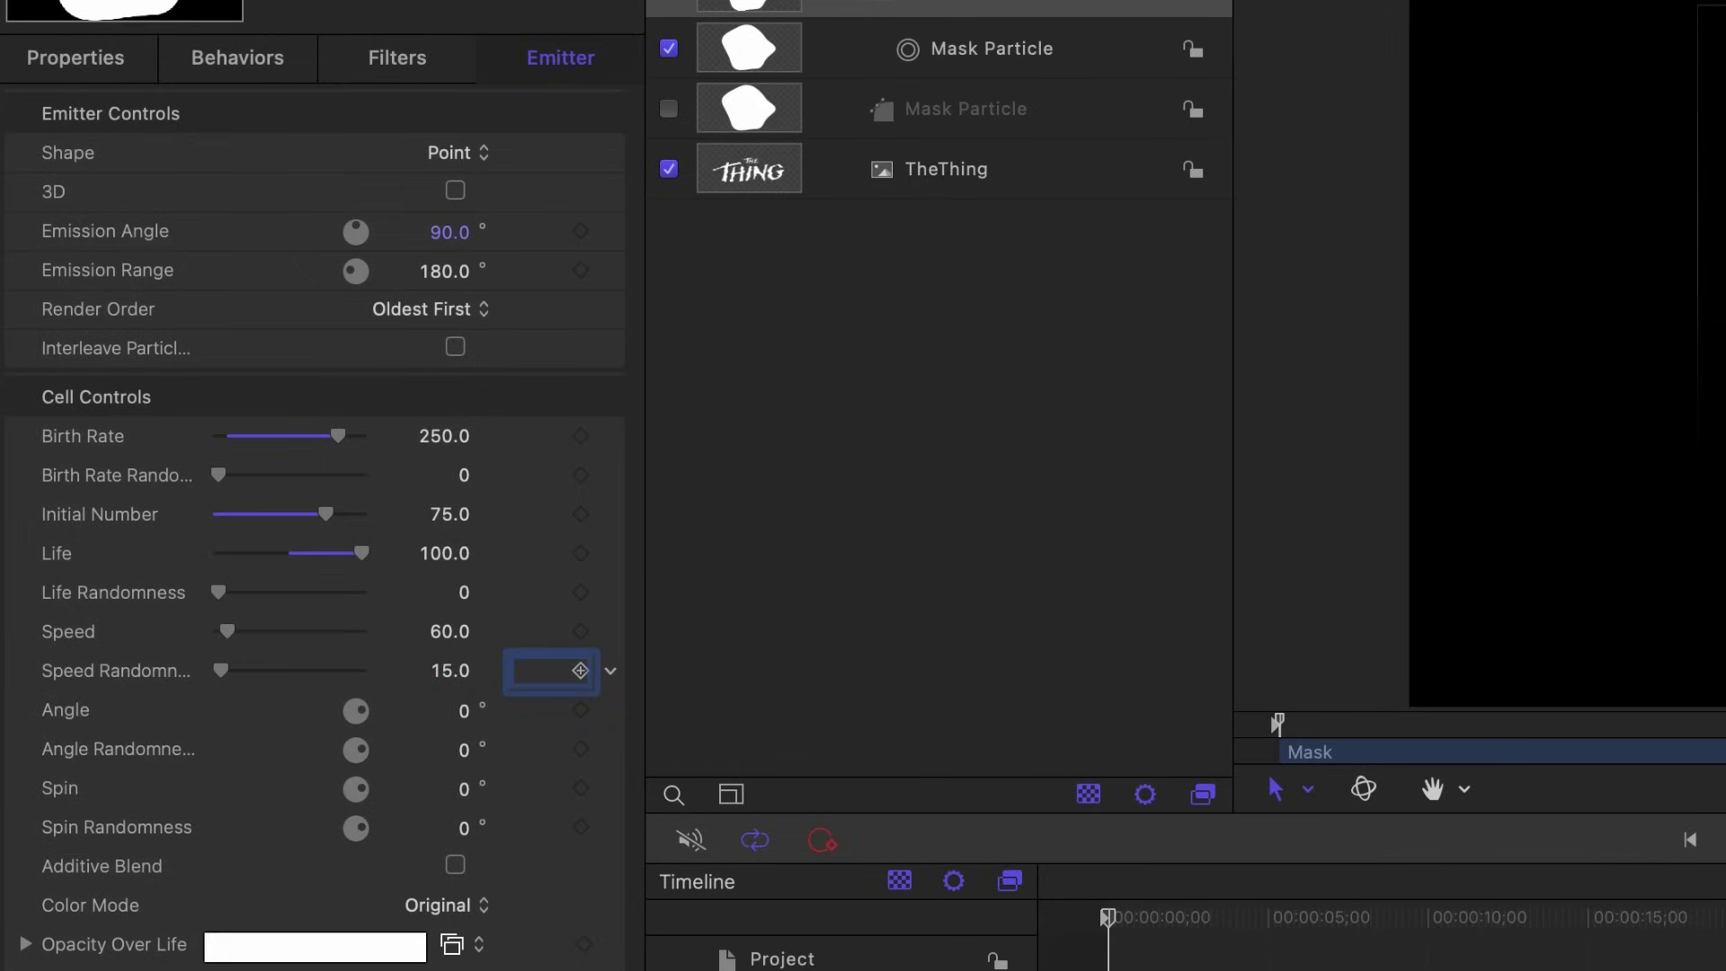
# - Set Angle Randomness 180, Spin 15, Spin Randomness 5 and Scale Randomness 75
pyautogui.click(464, 750)
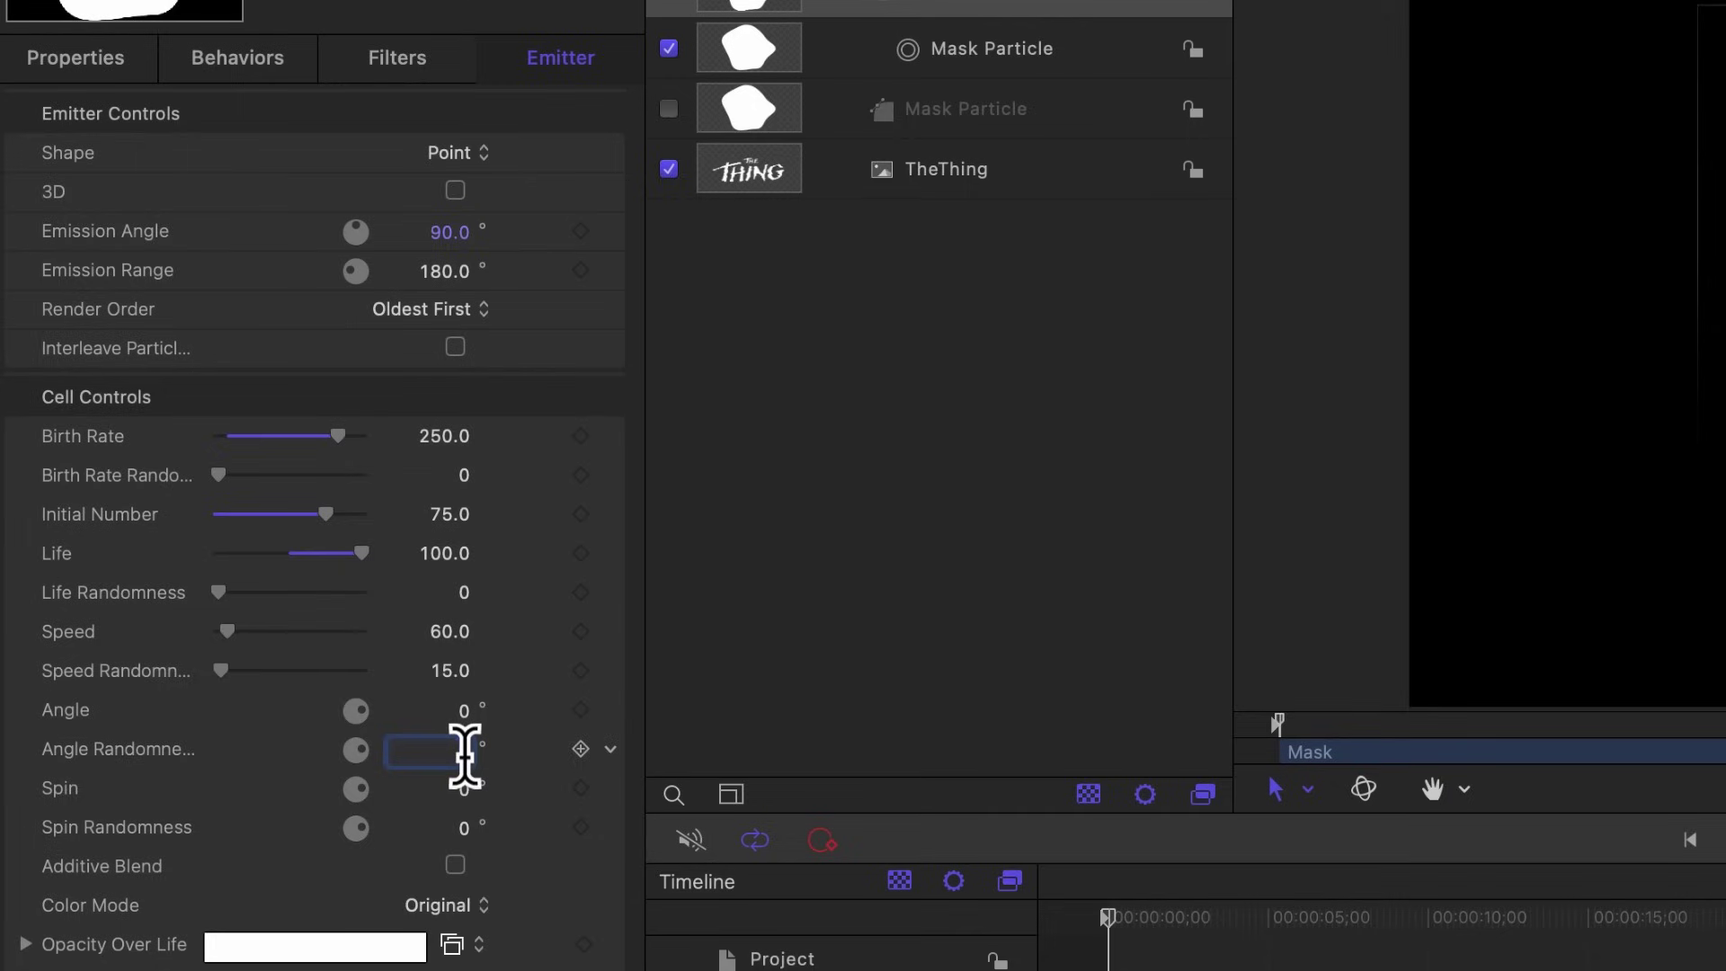
pyautogui.write('180')
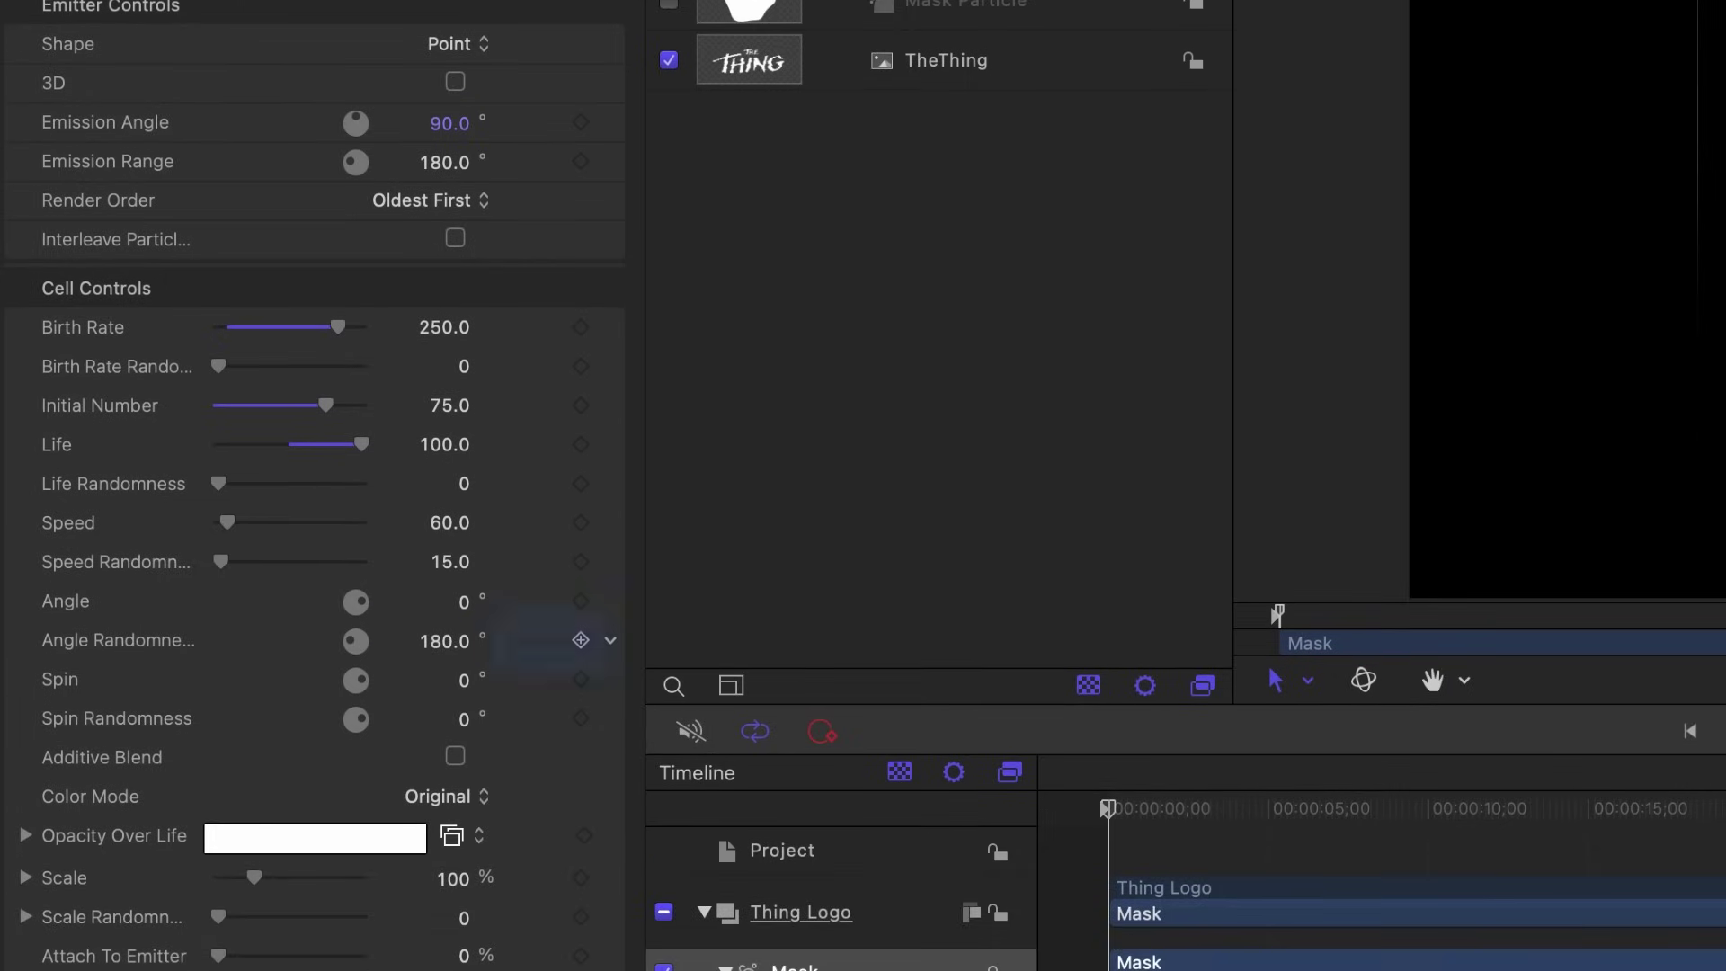
pyautogui.press('Tab')
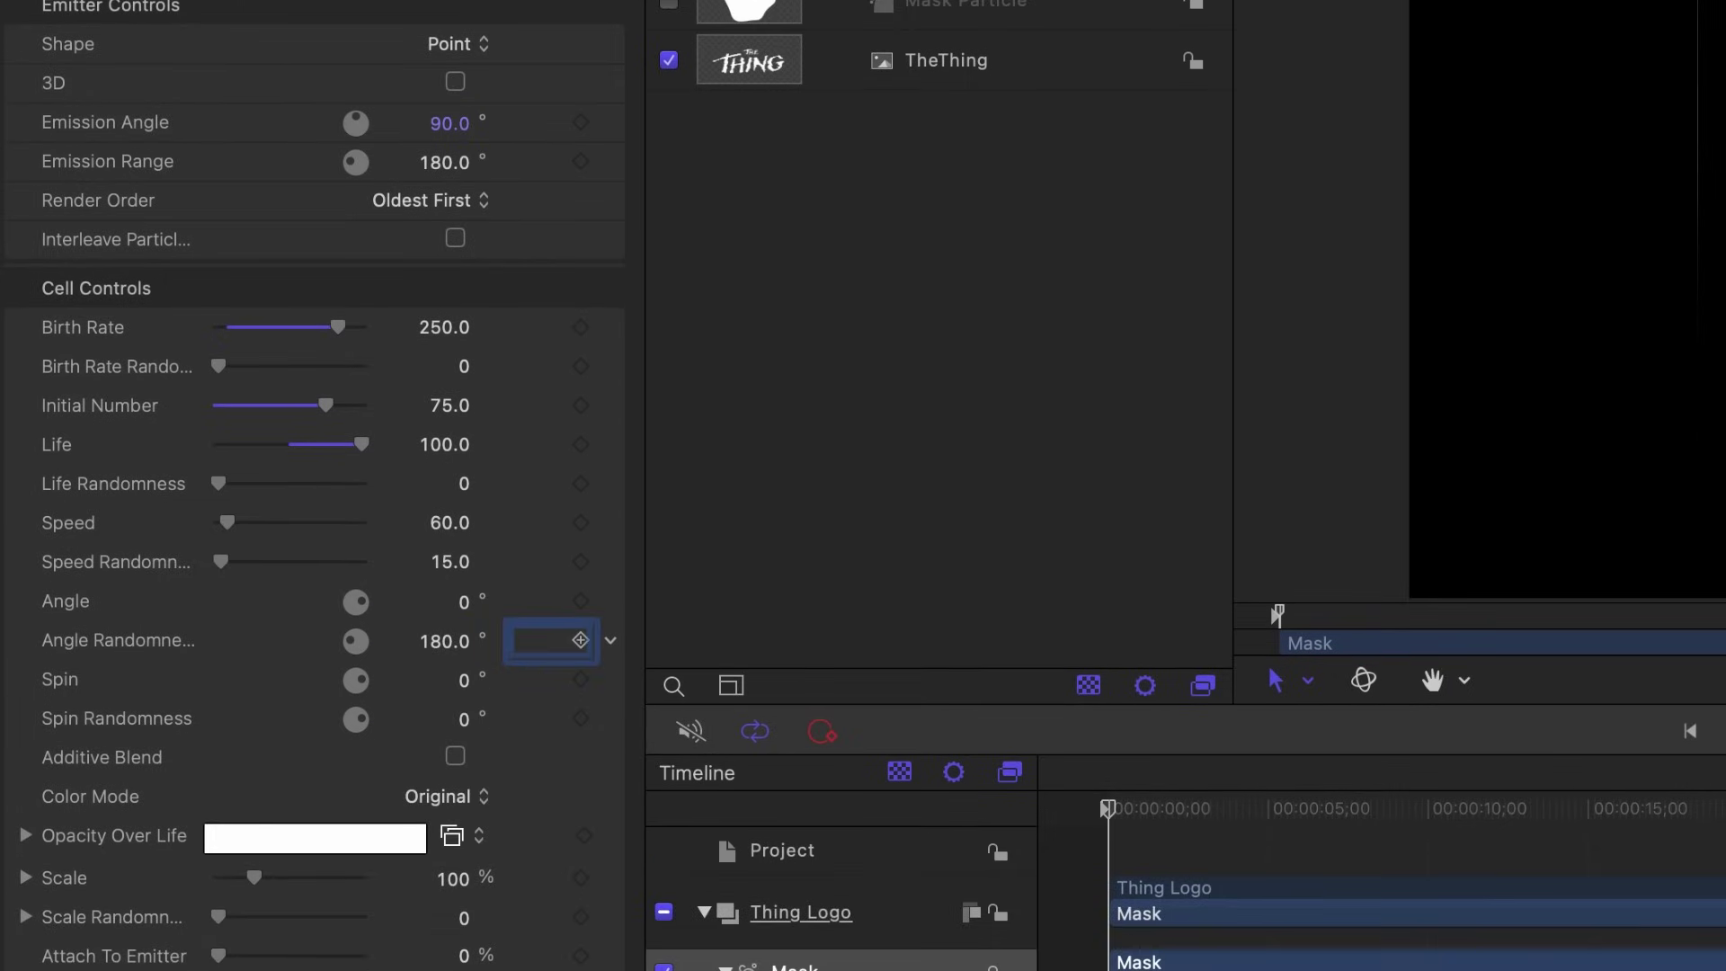
pyautogui.click(464, 681)
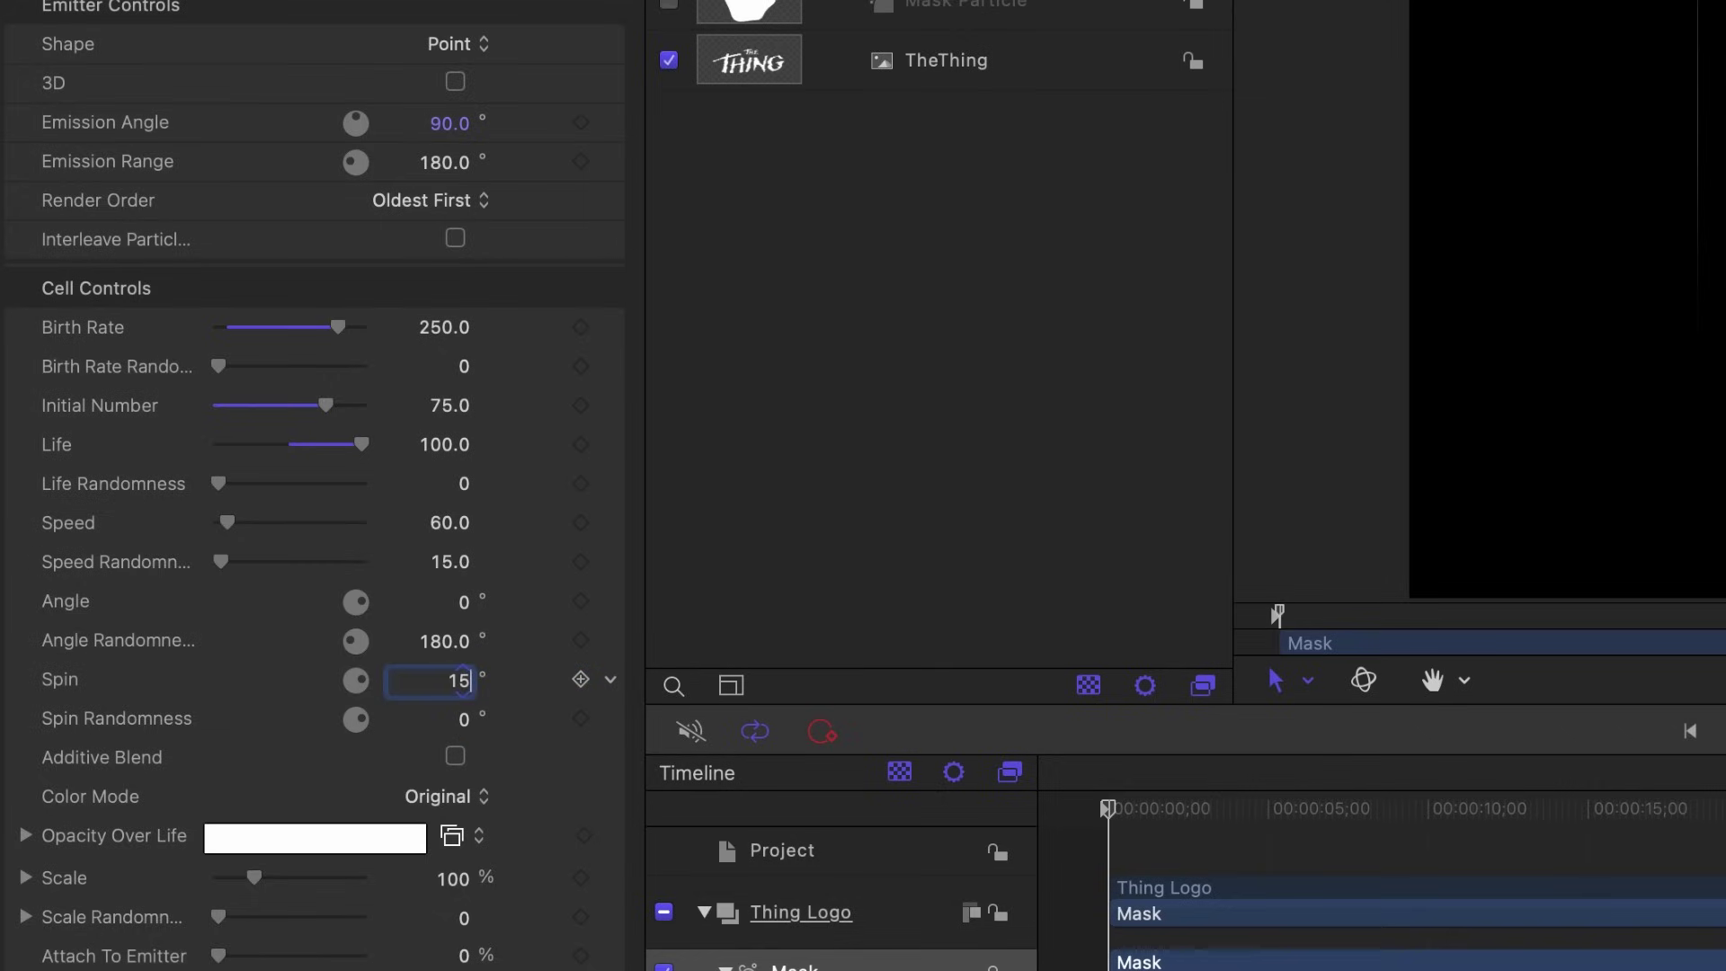
pyautogui.write('15')
pyautogui.press('Tab')
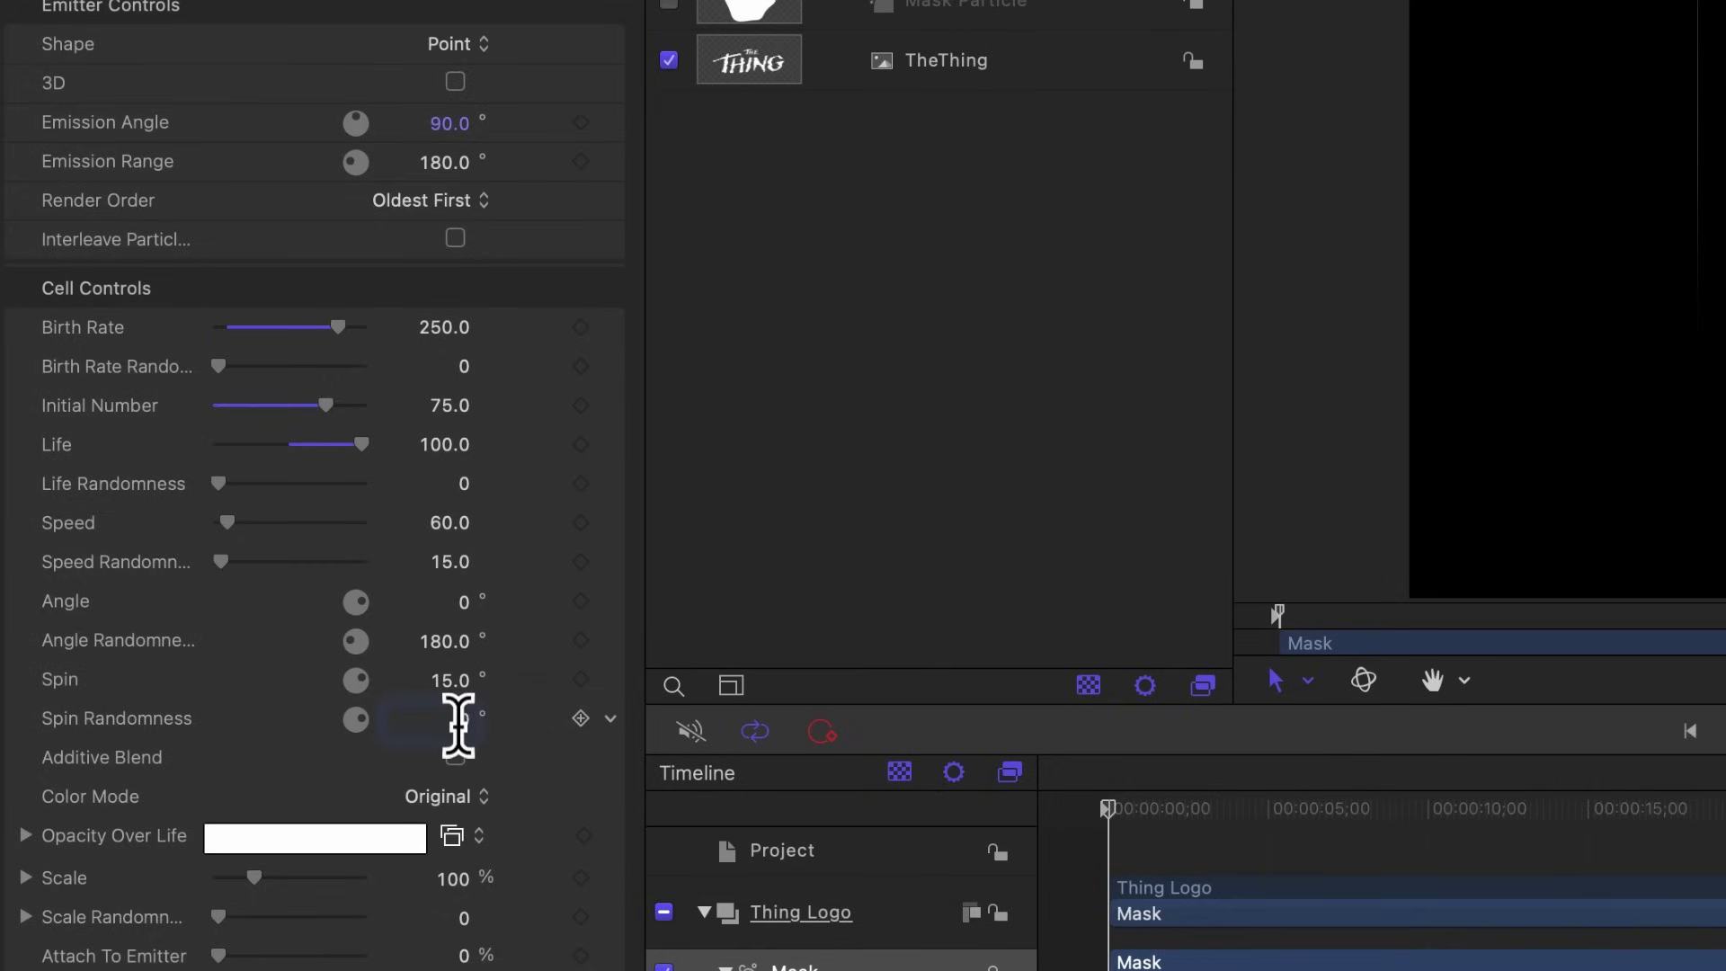
pyautogui.click(458, 724)
pyautogui.write('5')
pyautogui.press('Tab')
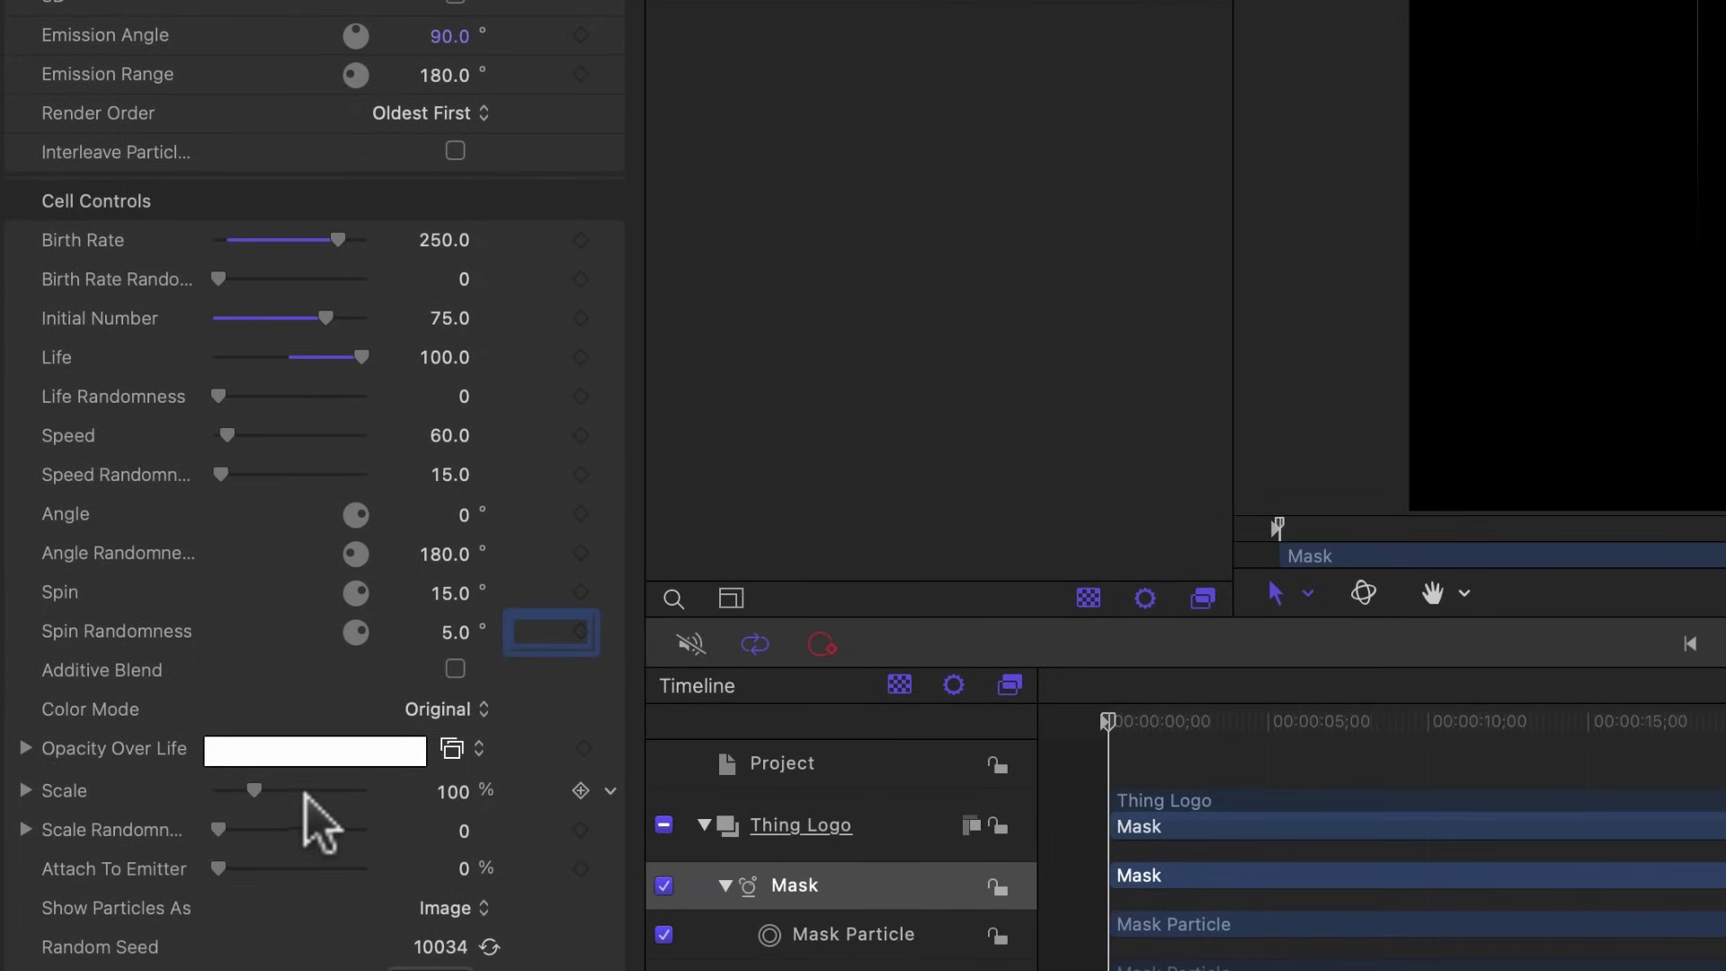
pyautogui.click(464, 829)
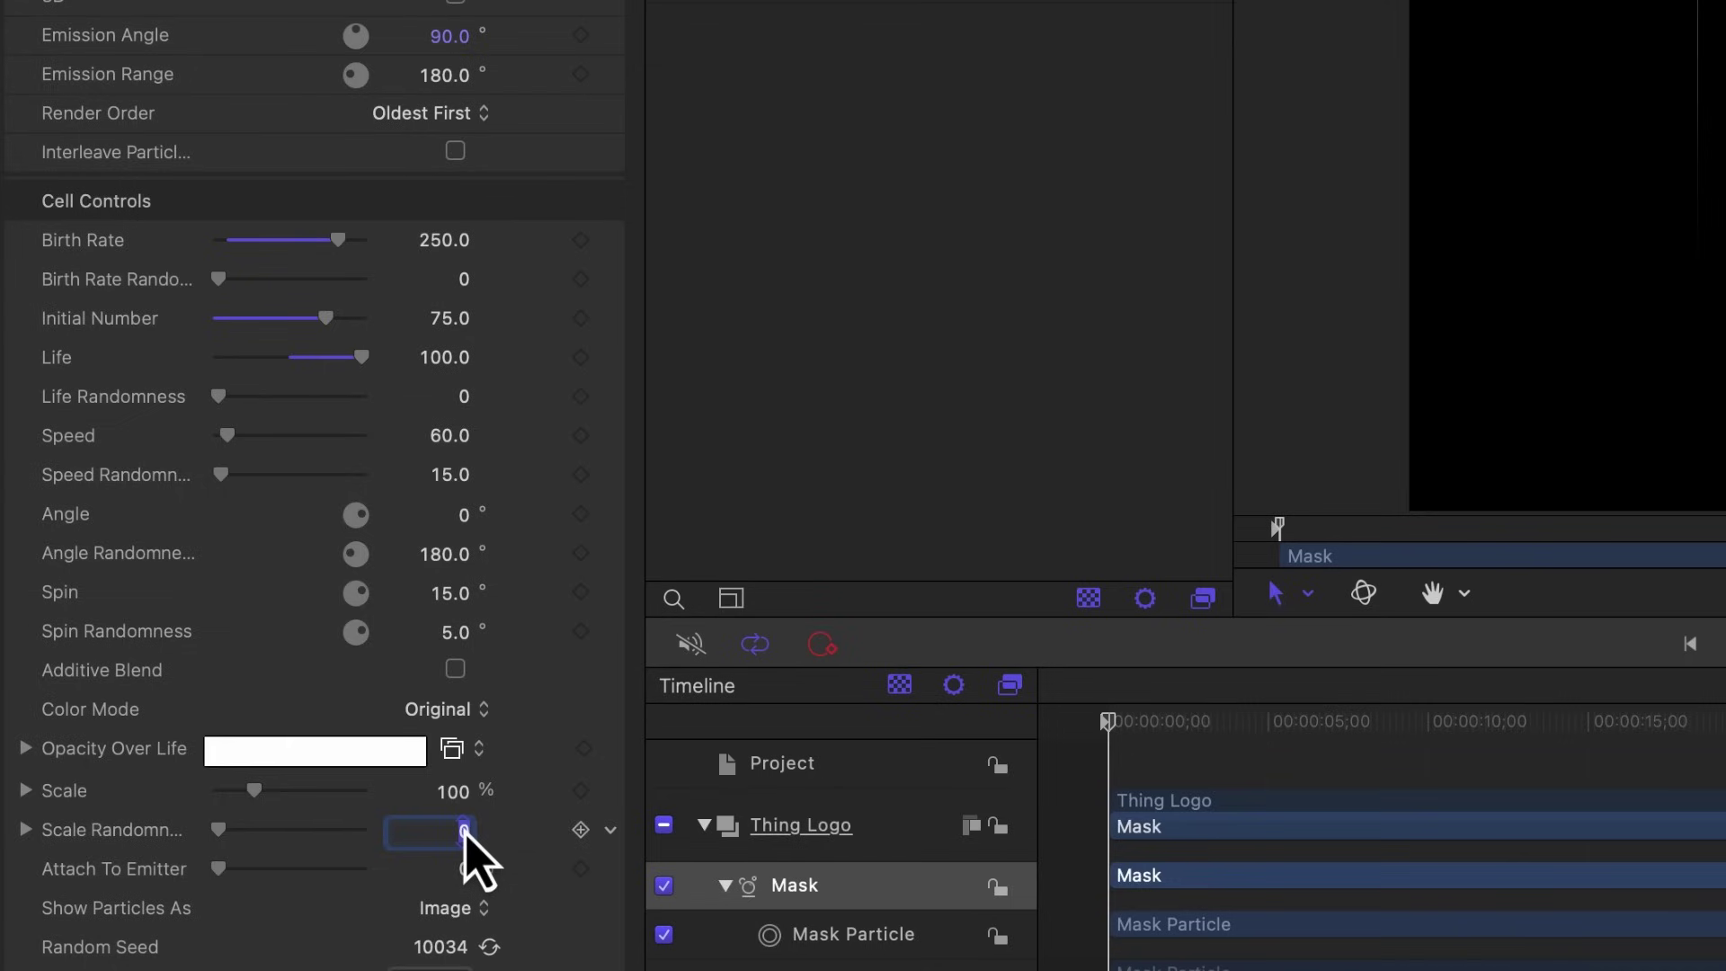
pyautogui.write('75')
pyautogui.press('Return')
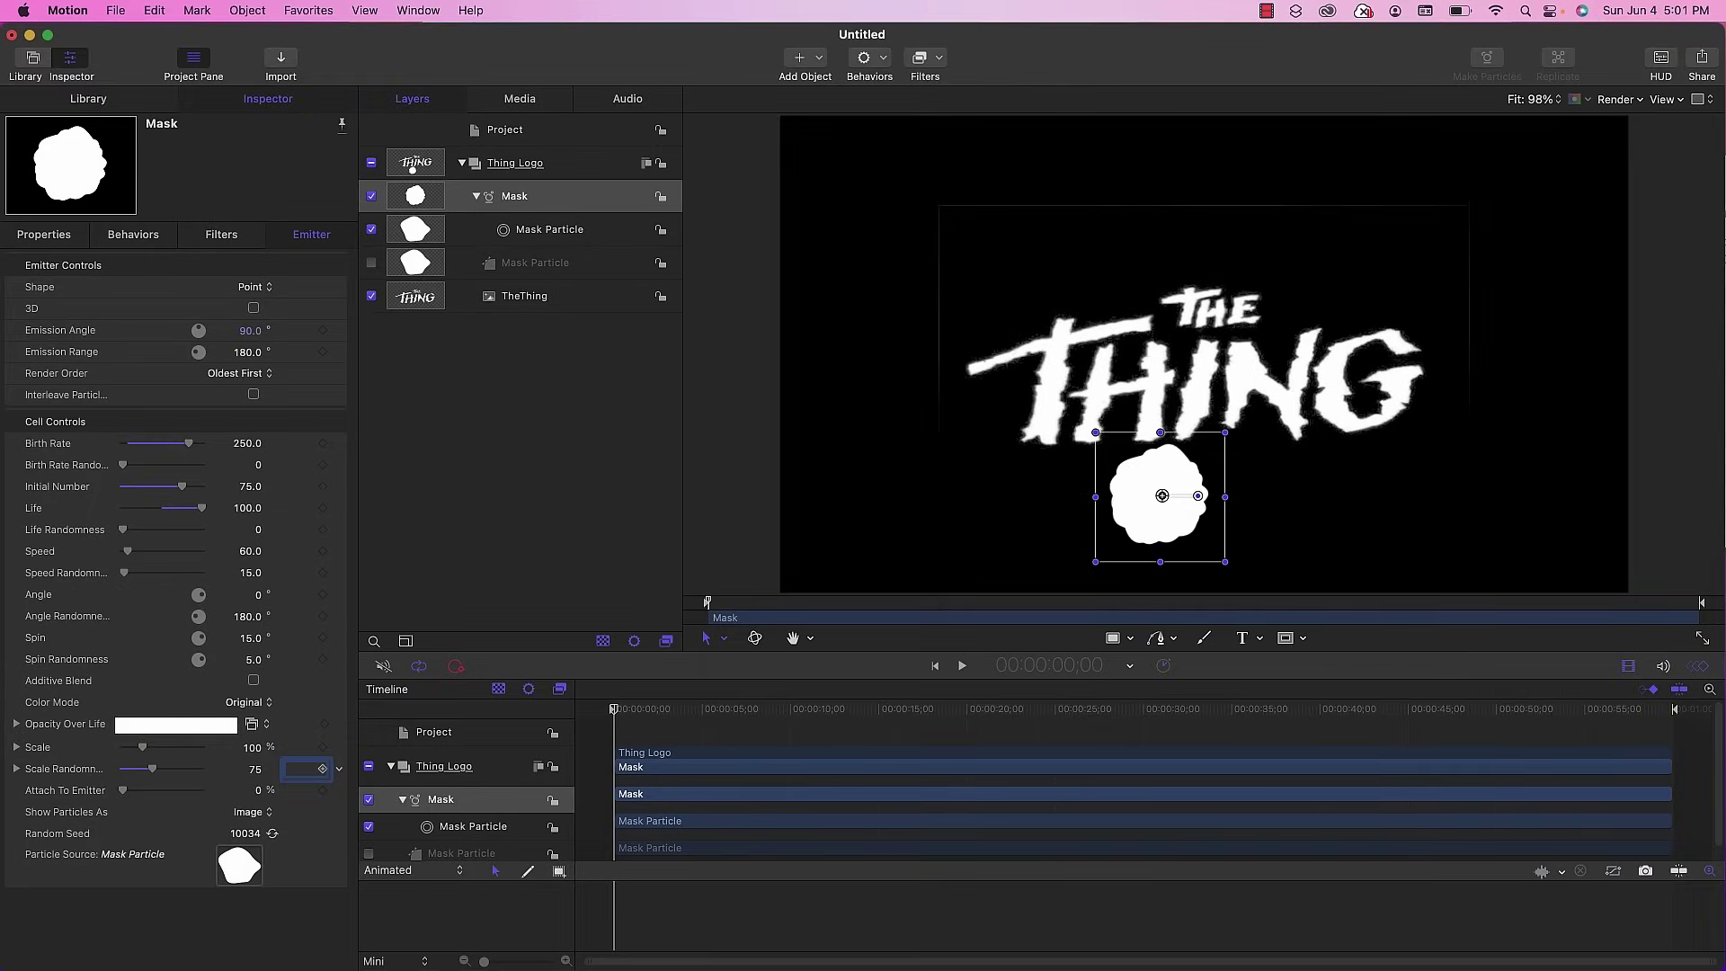
# - Preview the particle animation, then stop and return to the start
pyautogui.press('space')
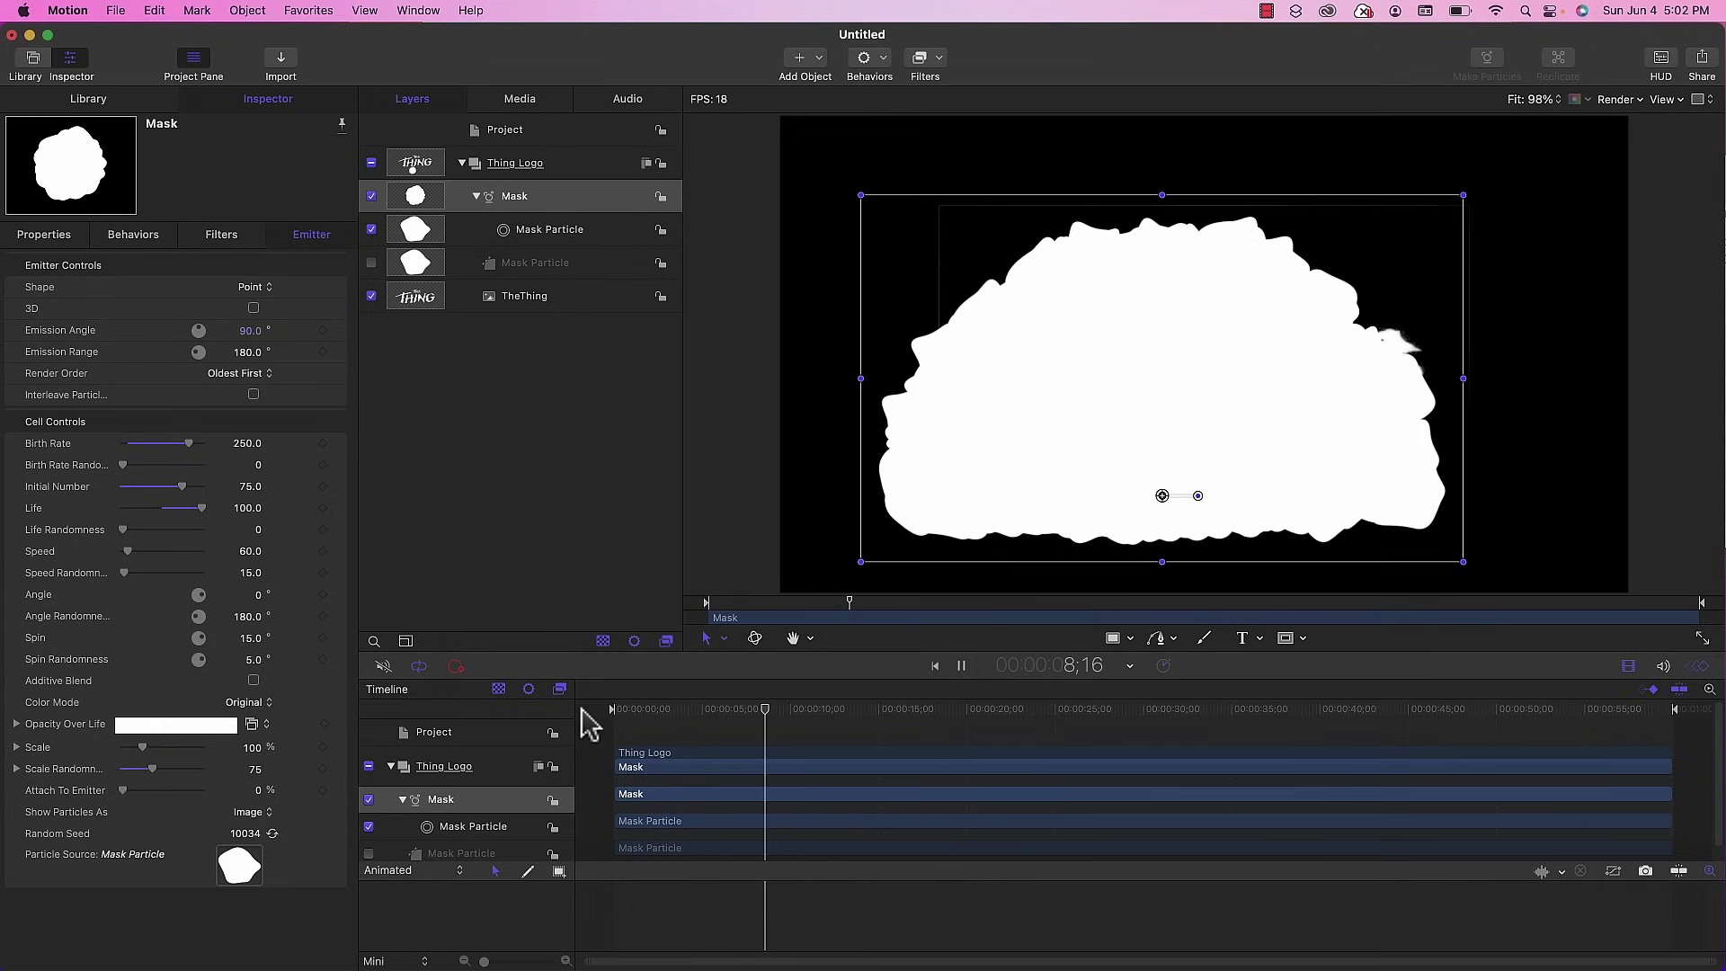
pyautogui.click(700, 710)
pyautogui.press('Home')
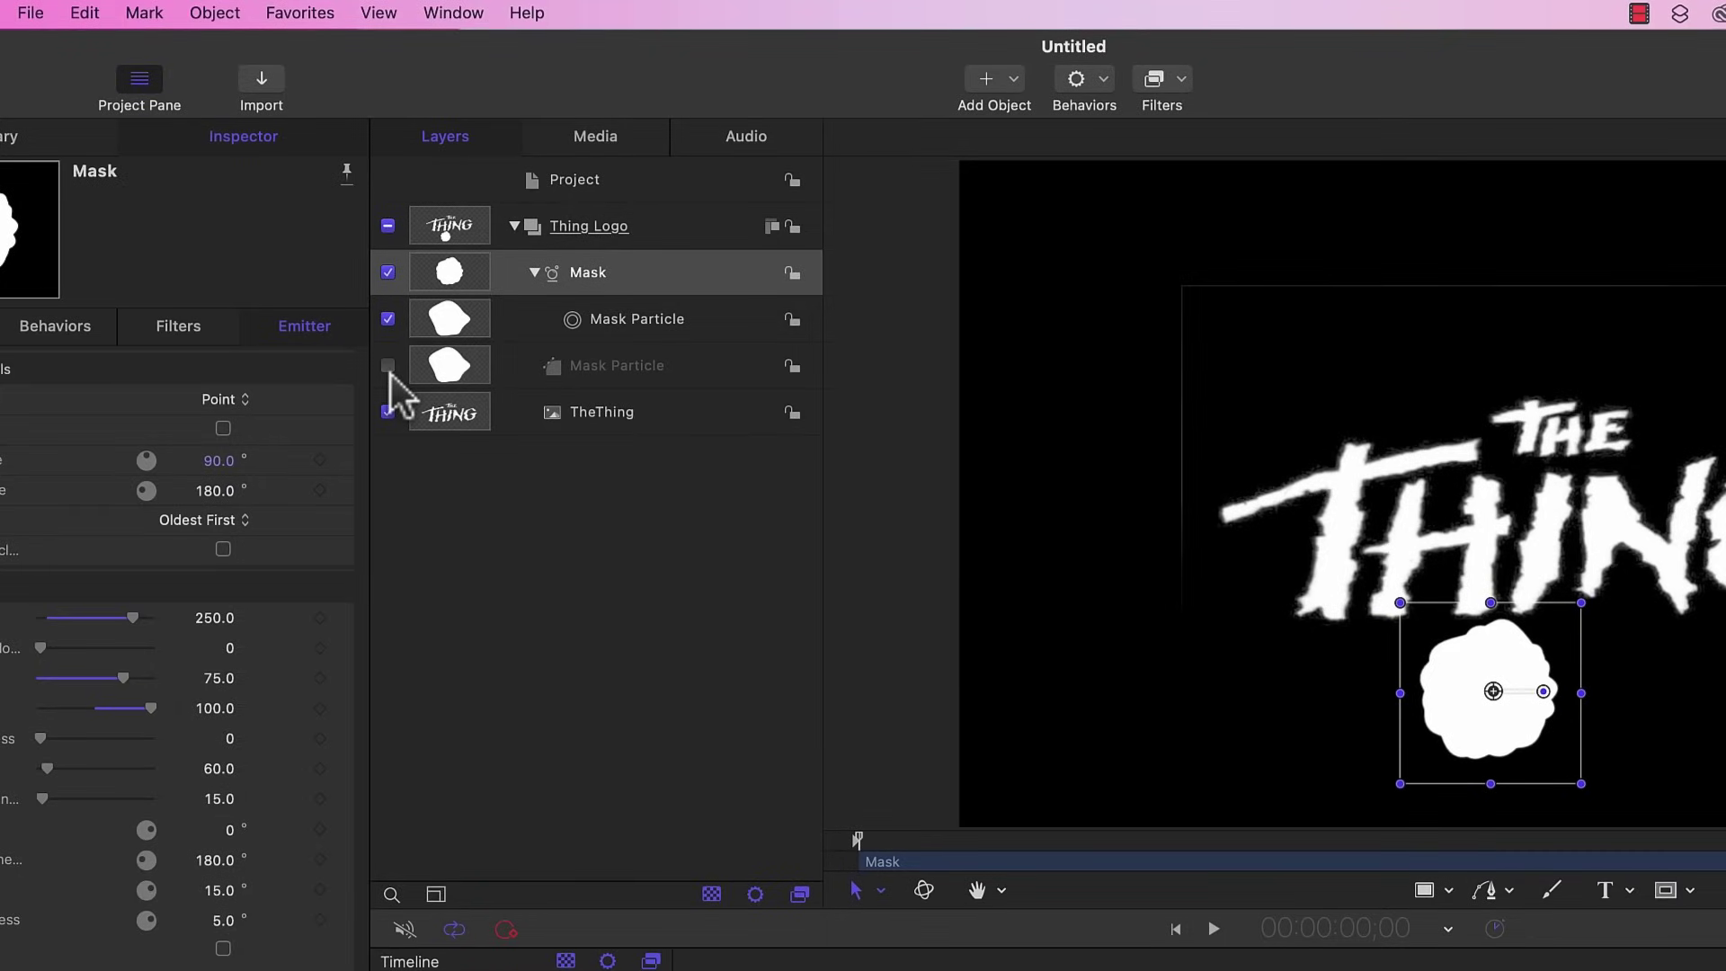
# - Add a Gaussian Blur with Amount 25 to the Mask Particle layer
pyautogui.click(610, 372)
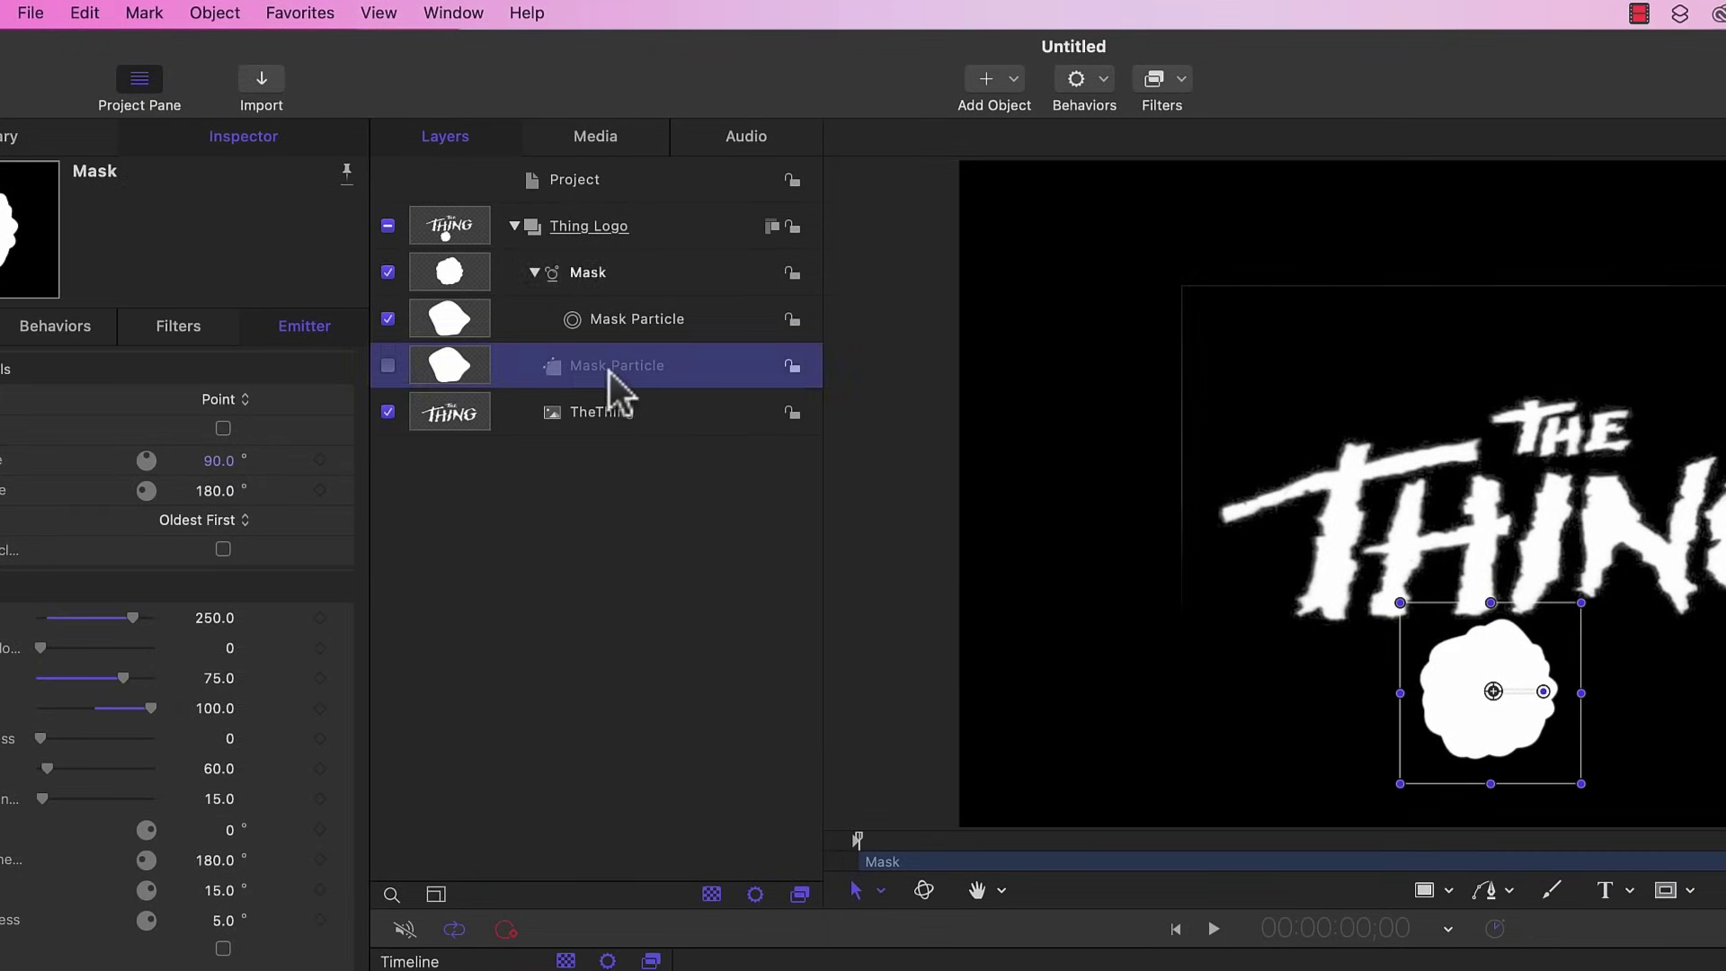
pyautogui.click(1178, 81)
pyautogui.moveTo(1196, 148)
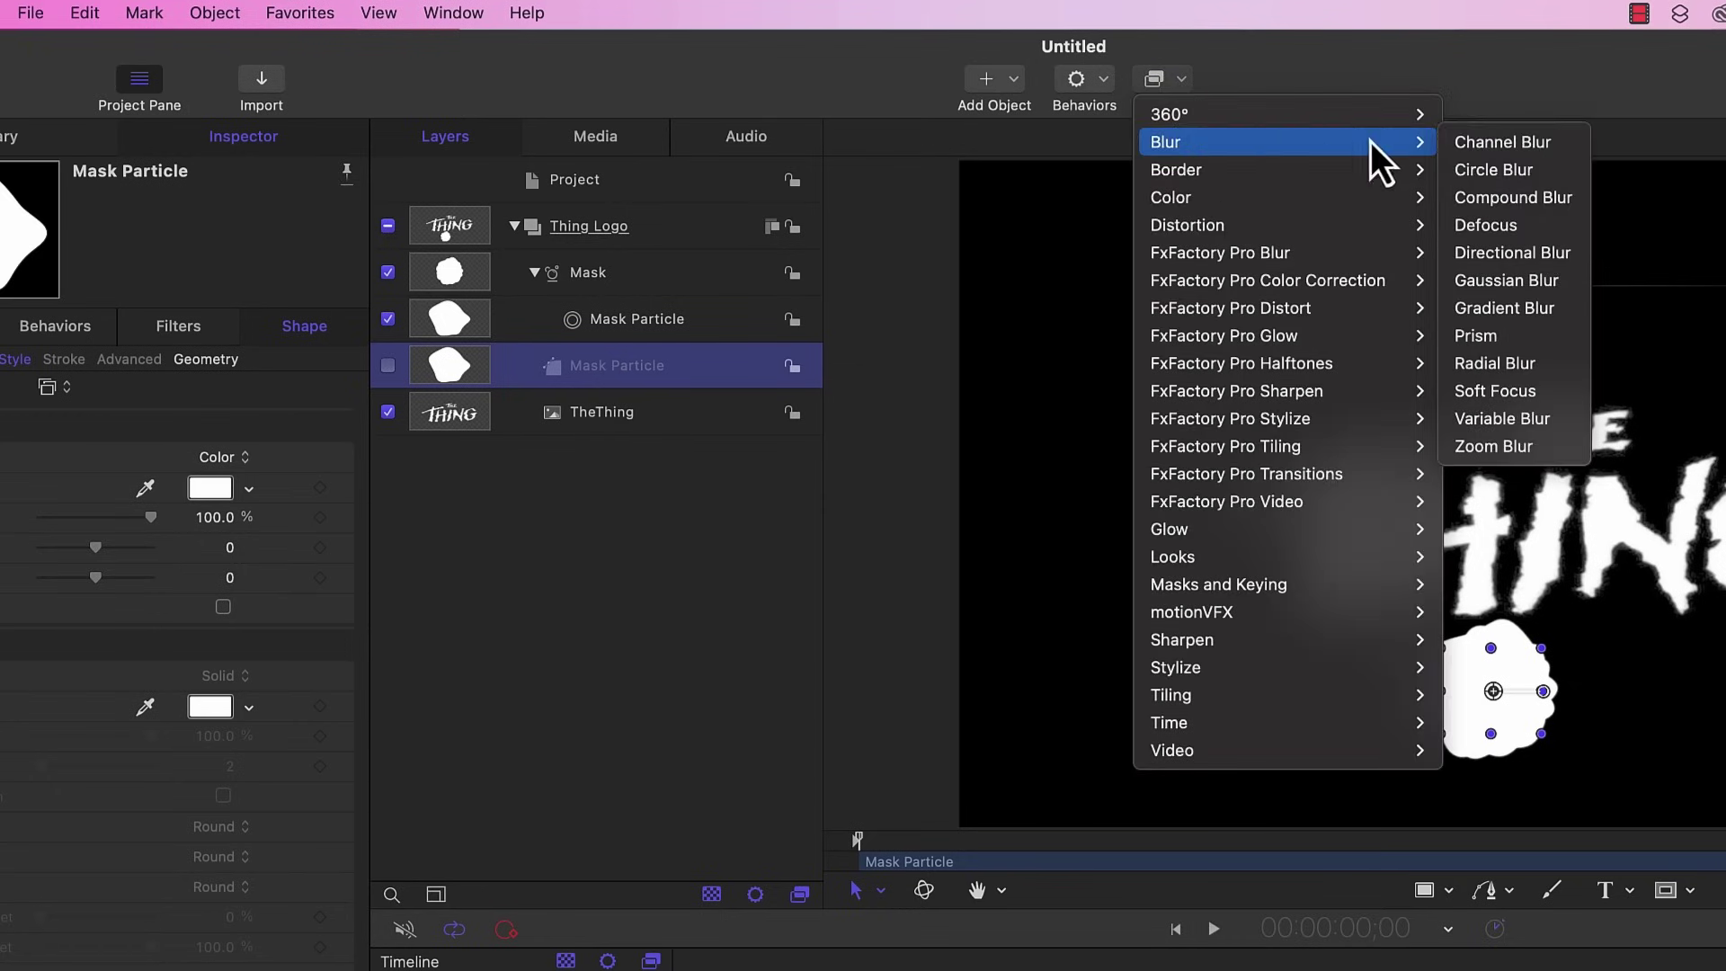
pyautogui.click(1527, 282)
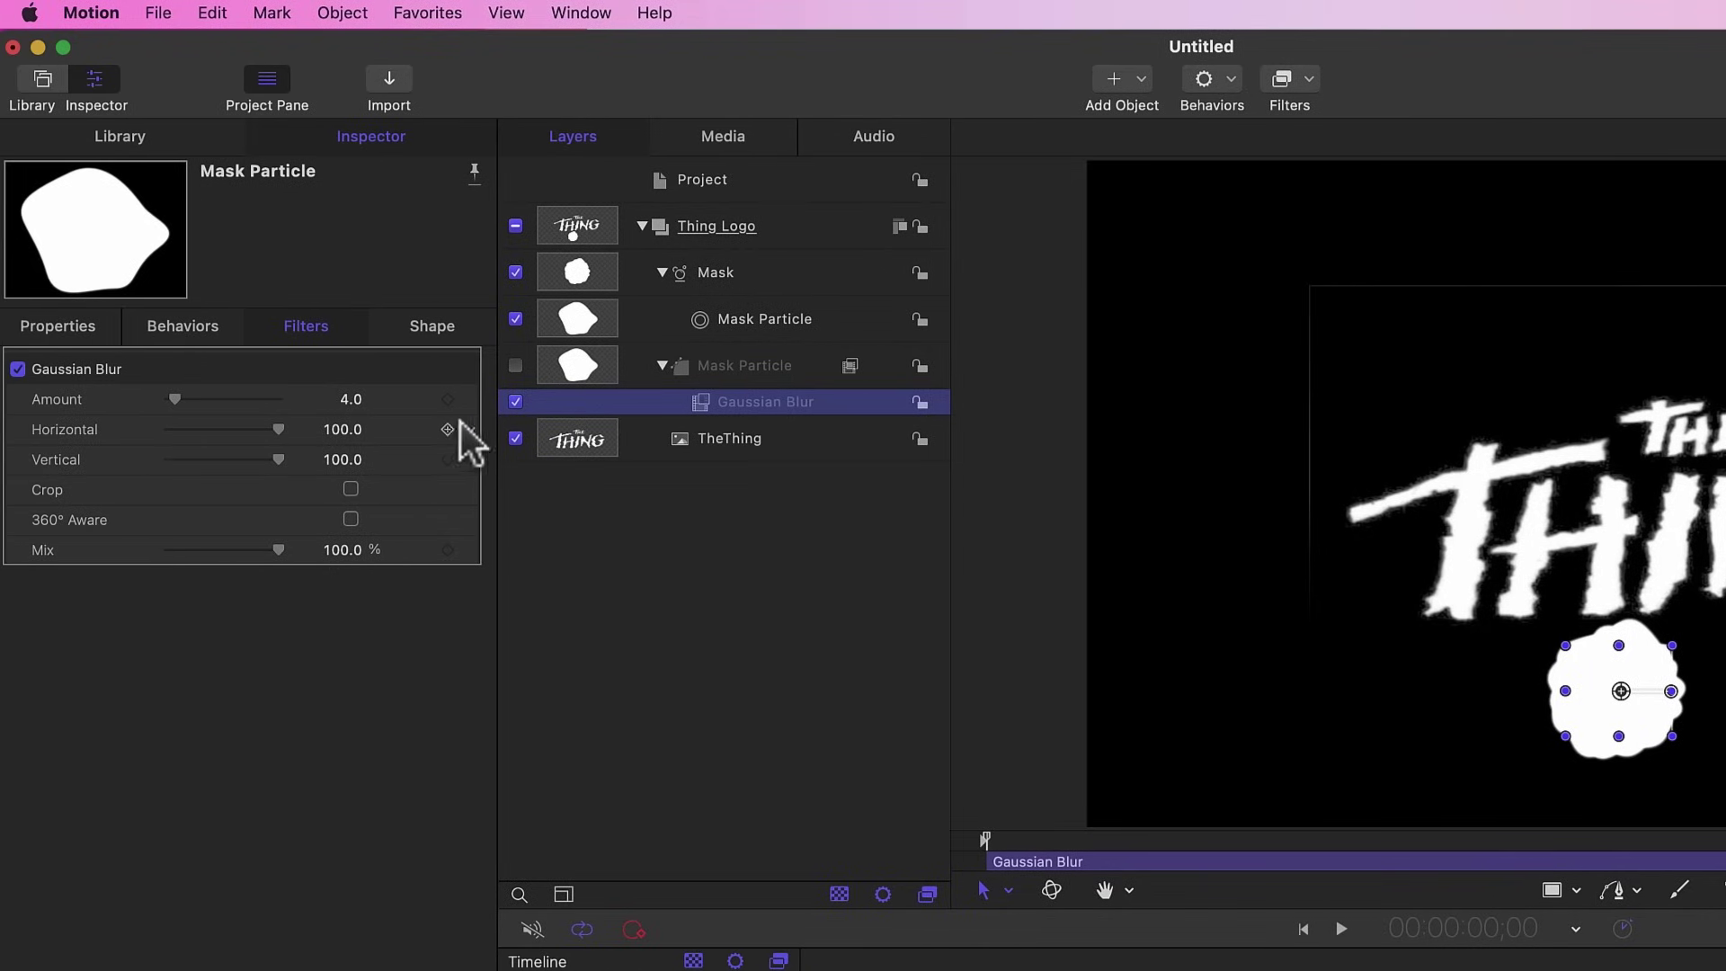
pyautogui.click(339, 399)
pyautogui.write('25')
pyautogui.press('Return')
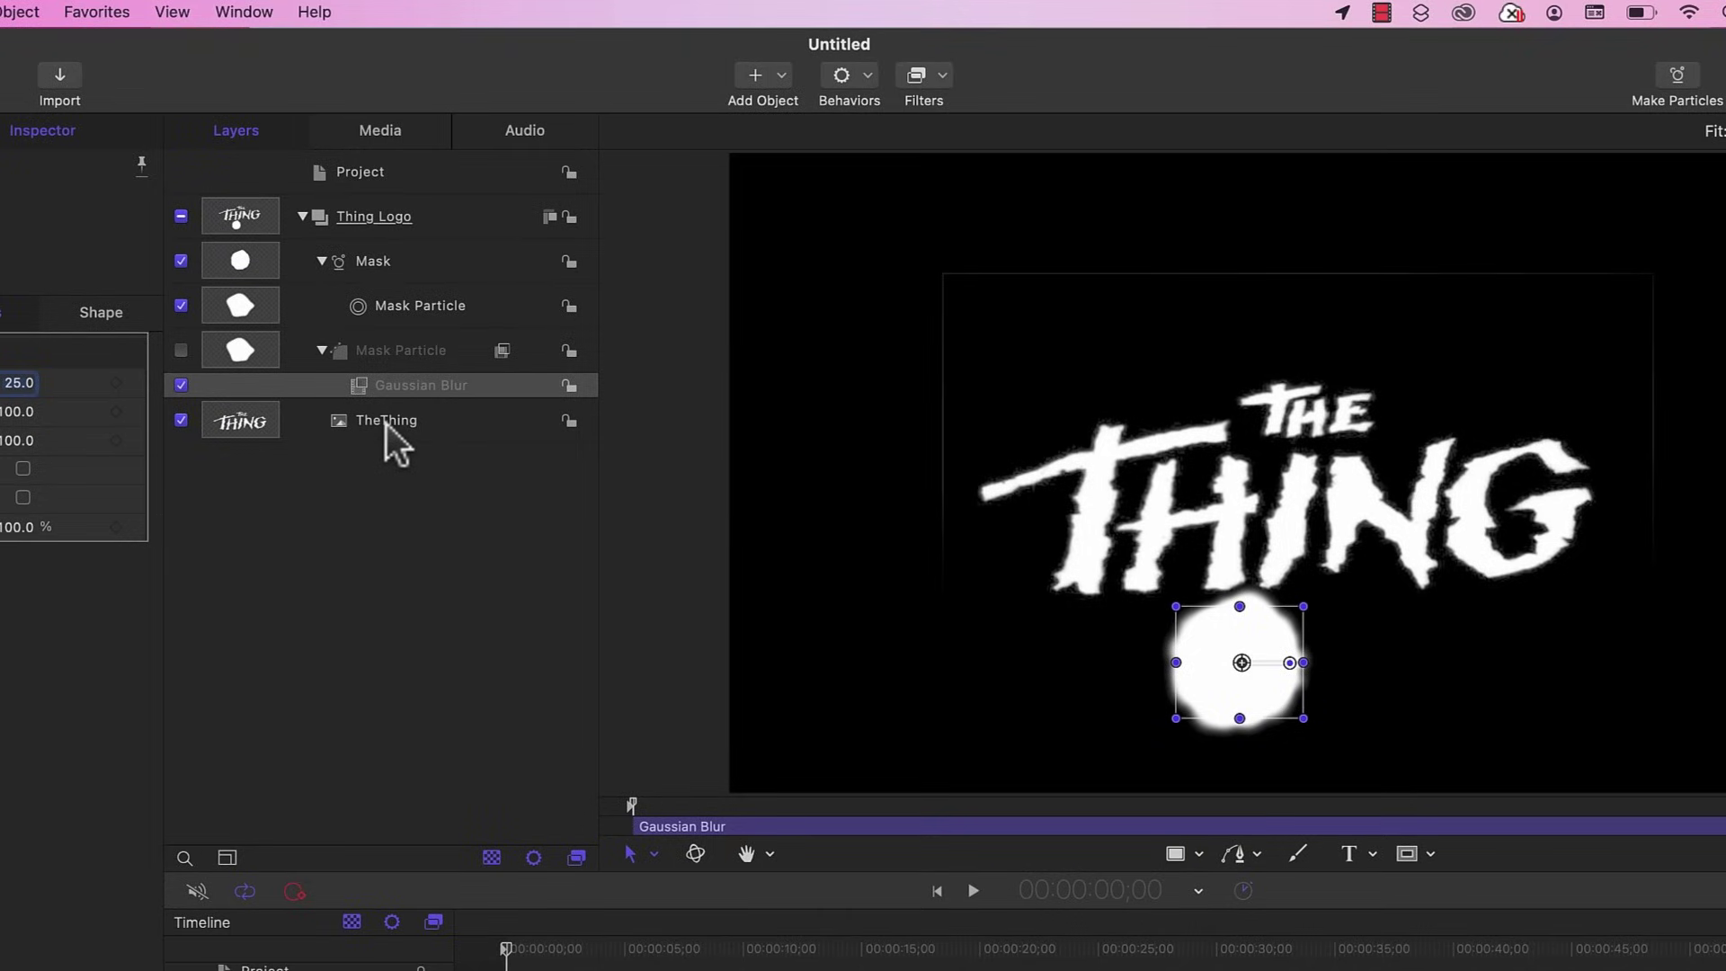
# - Add an Image Mask to TheThing layer with the Mask emitter as source
pyautogui.click(386, 423)
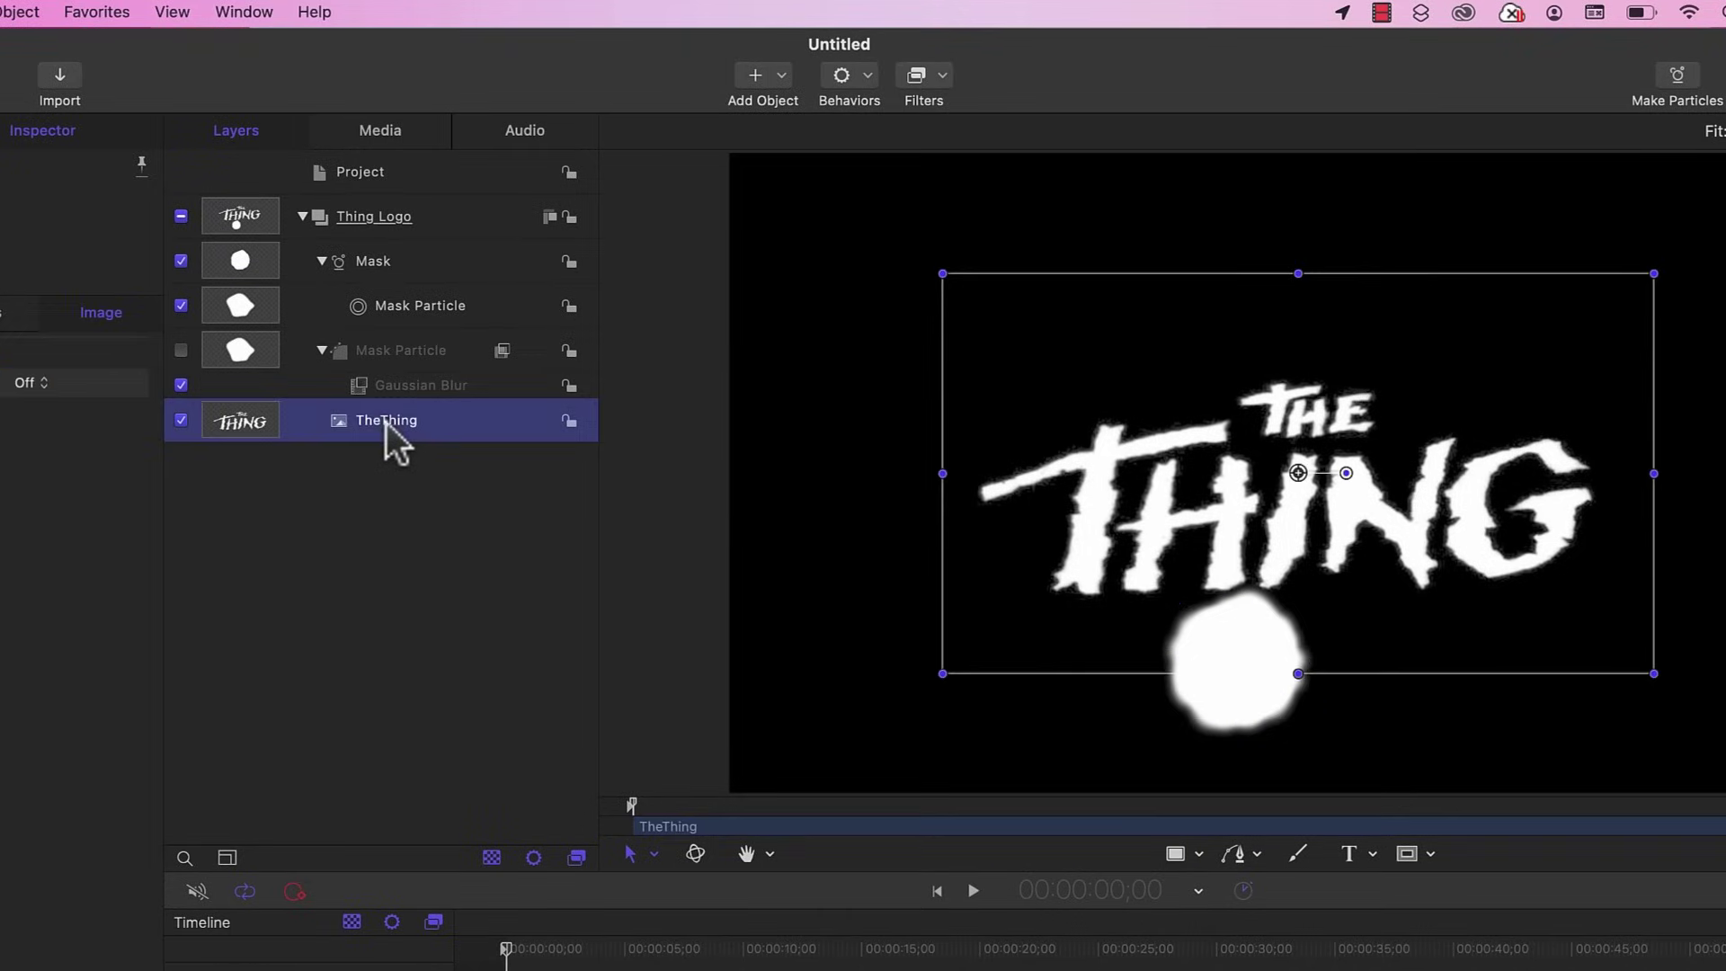
pyautogui.rightClick(434, 428)
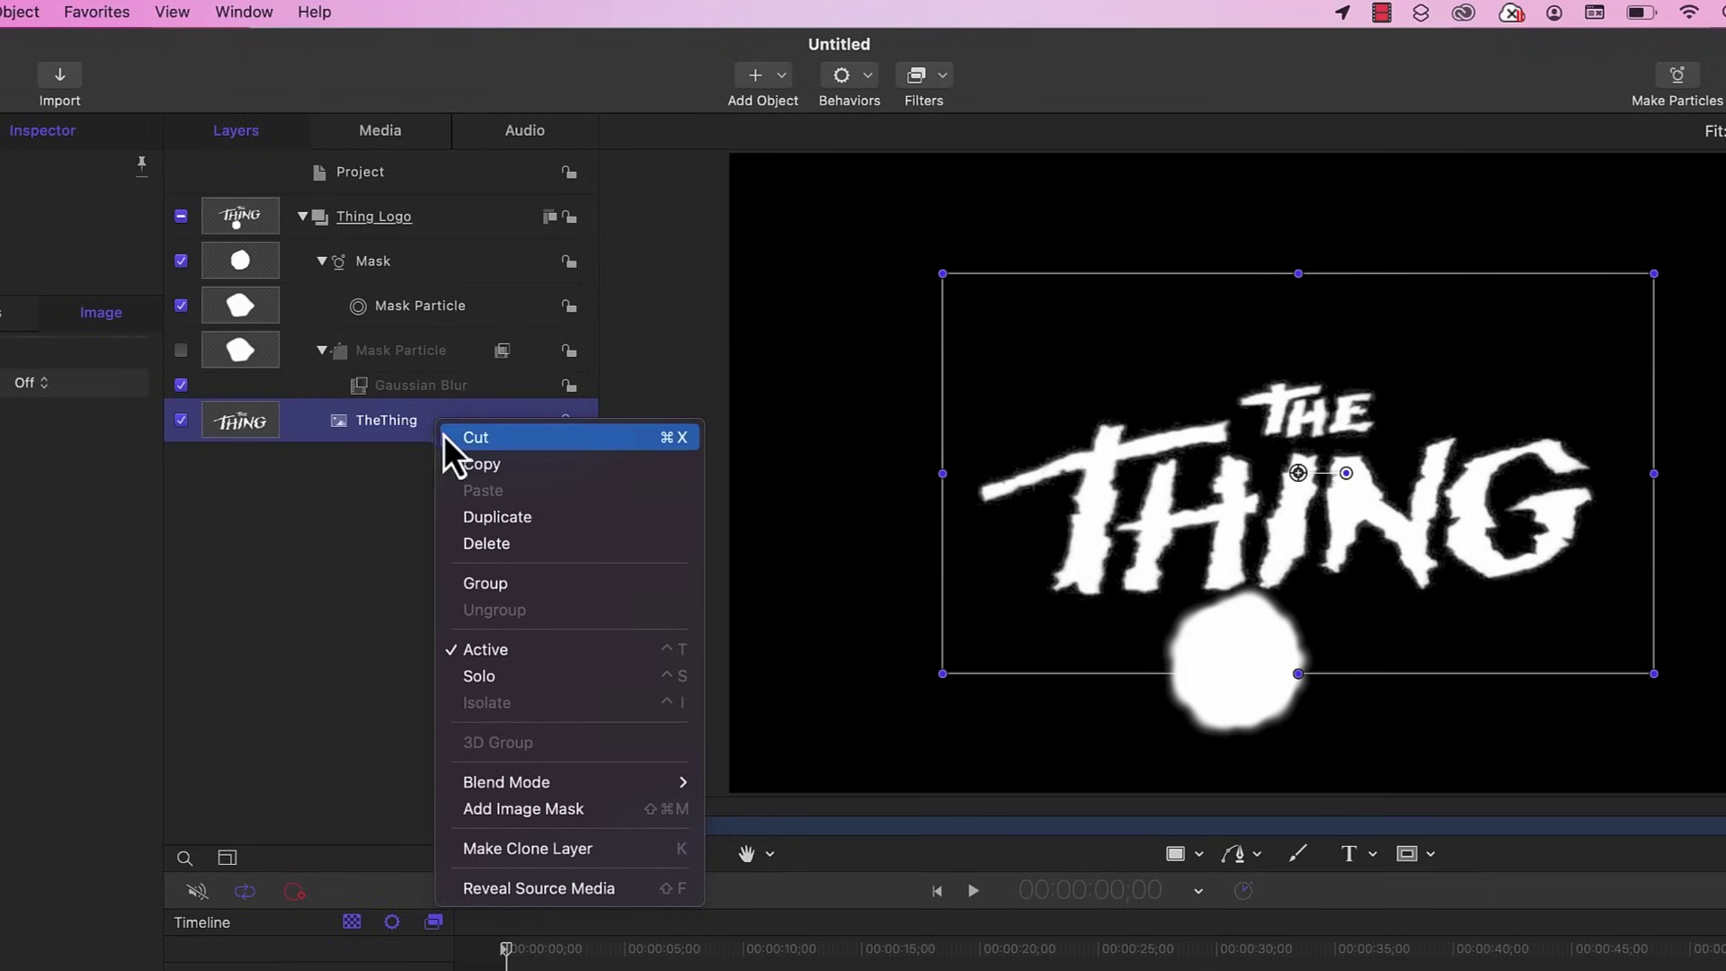
pyautogui.click(558, 809)
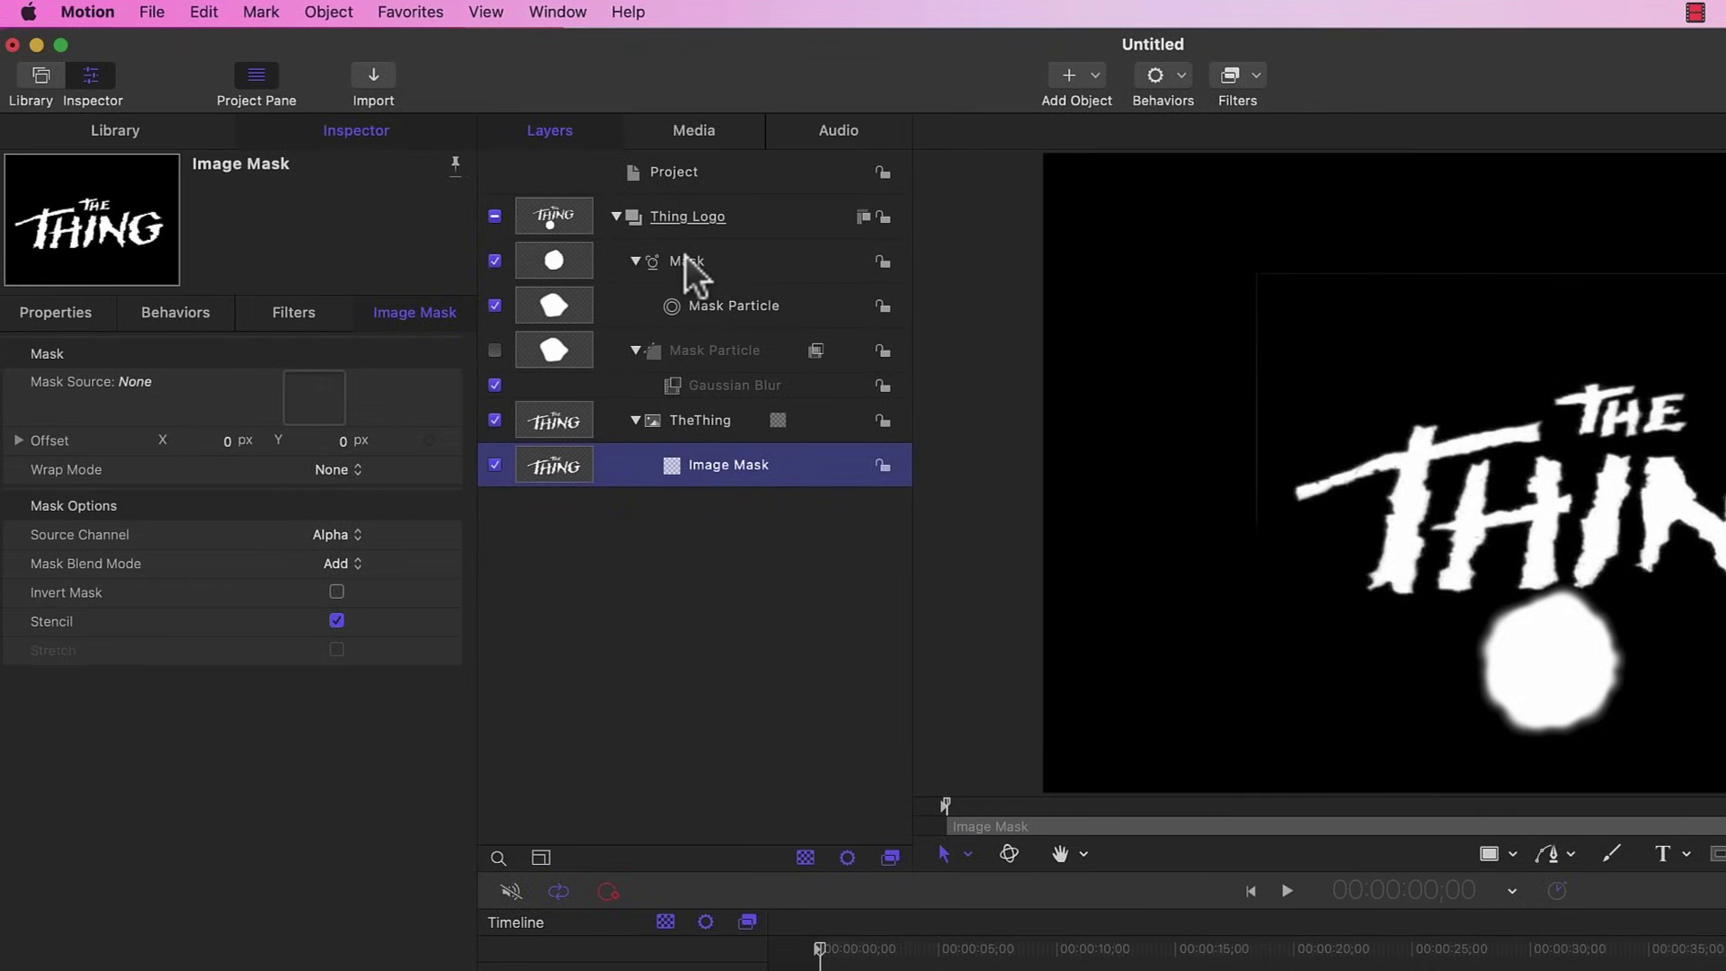
pyautogui.moveTo(676, 263); pyautogui.dragTo(324, 401)
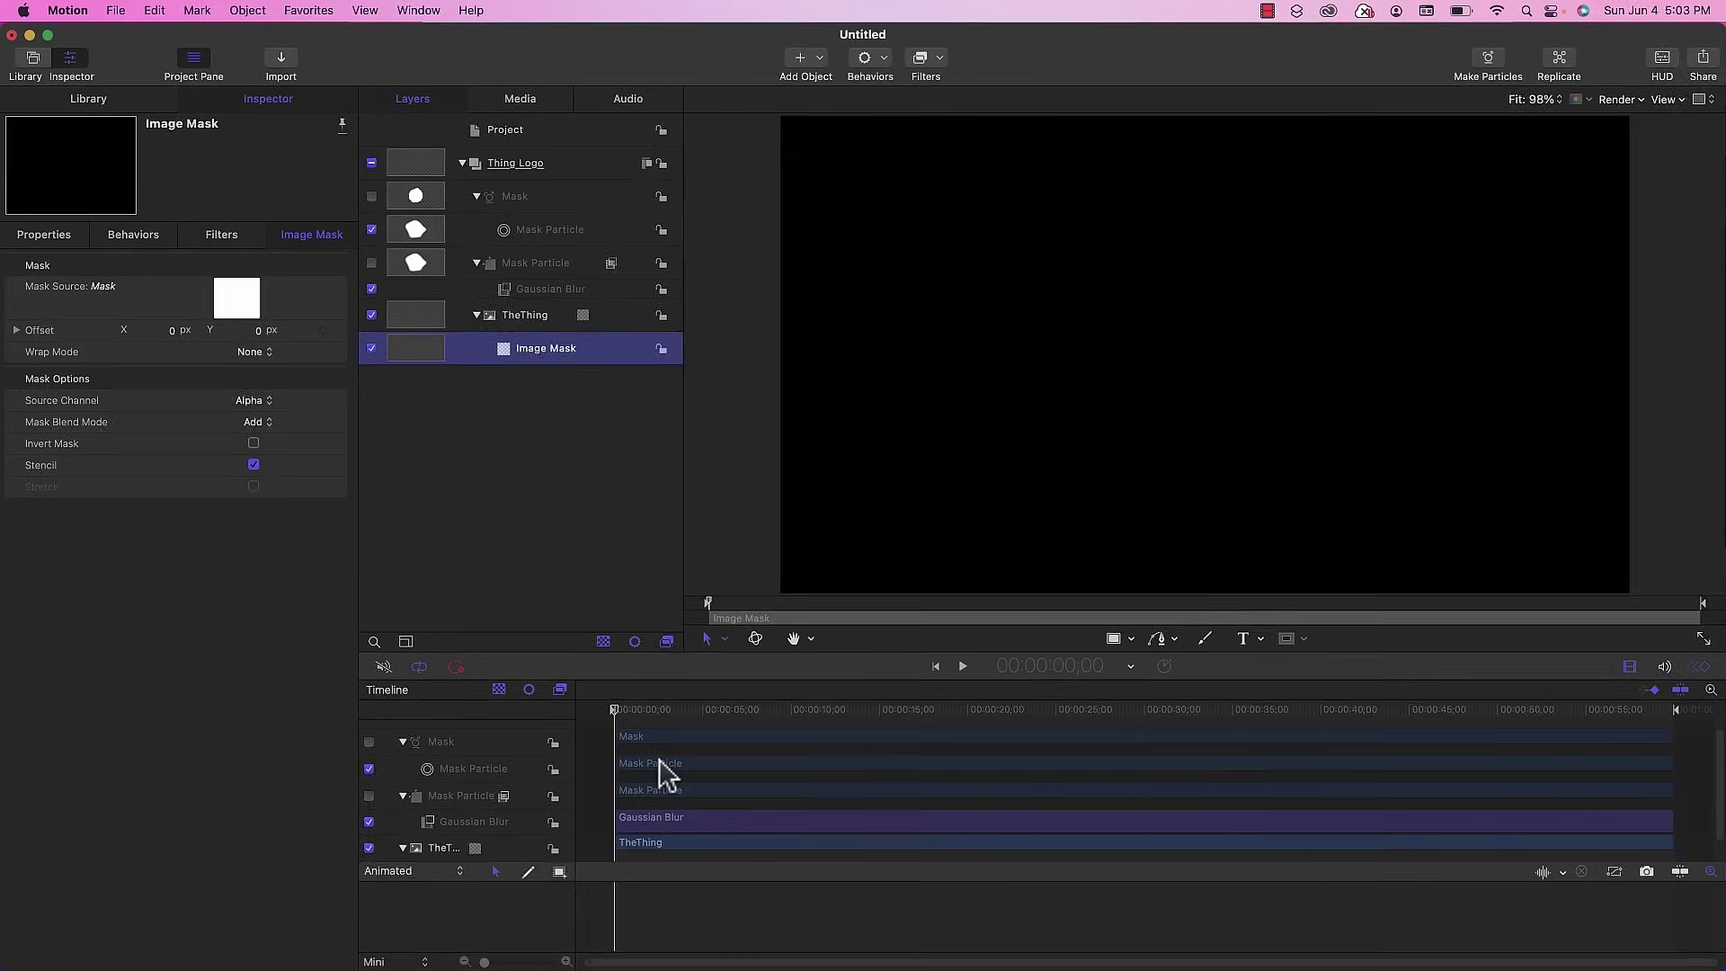
# - Play back the masked logo reveal, then stop playback
pyautogui.click(659, 698)
pyautogui.press('space')
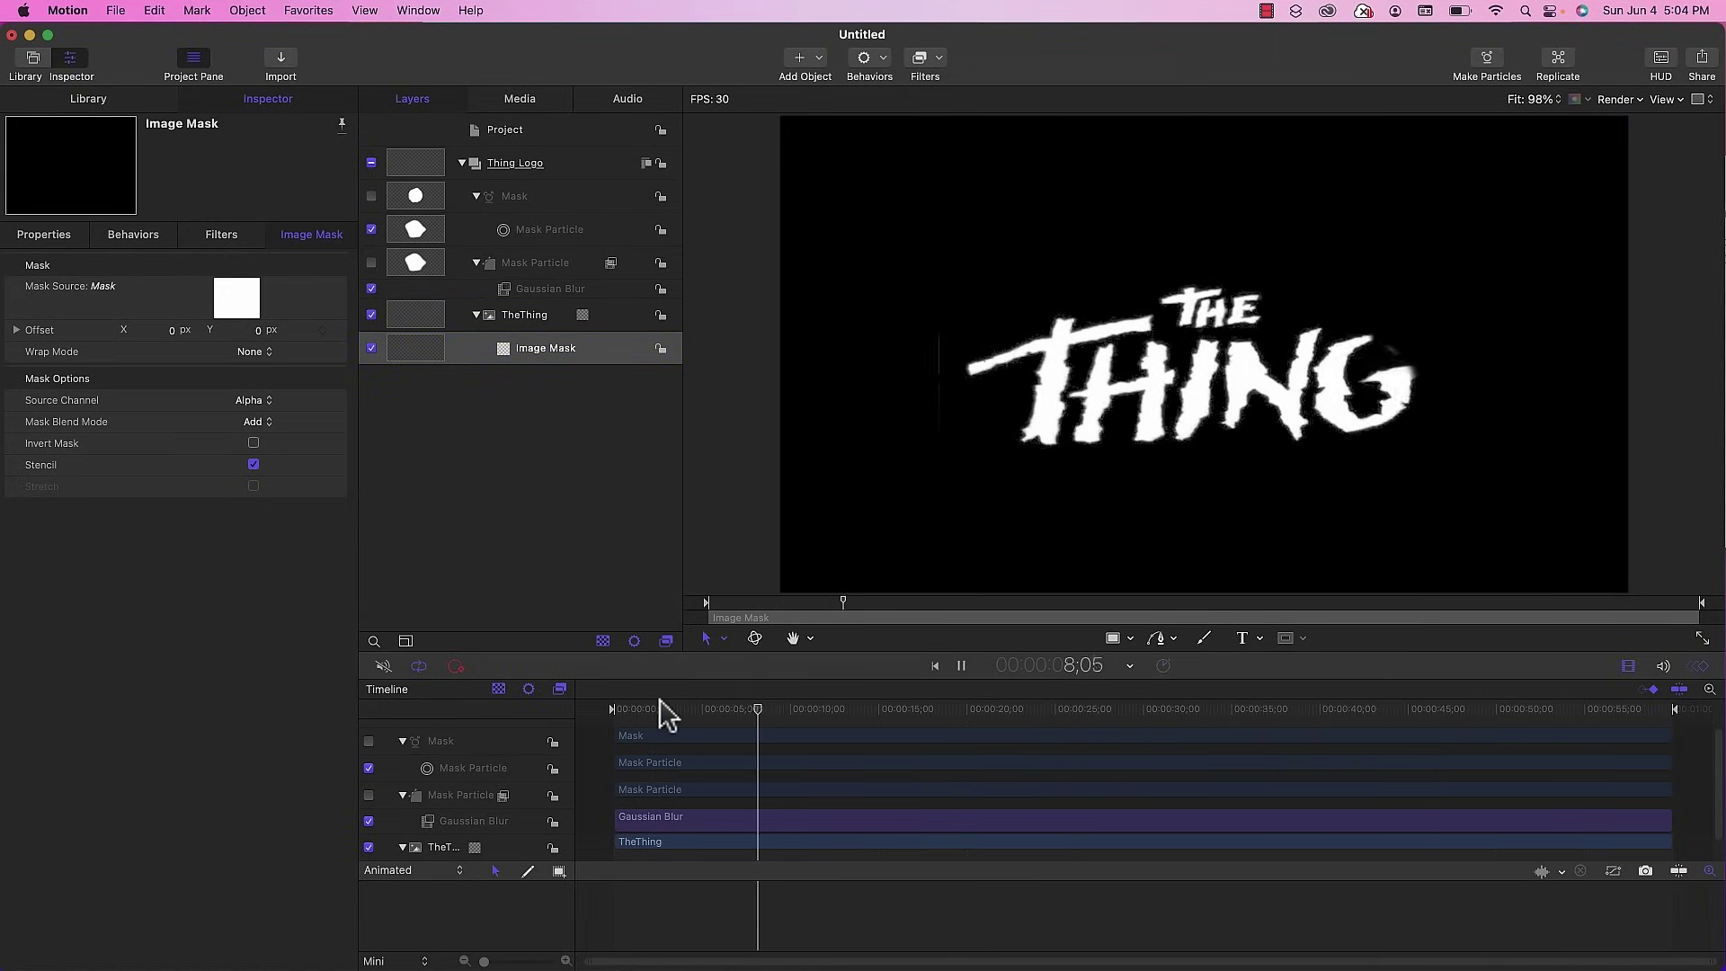
pyautogui.press('space')
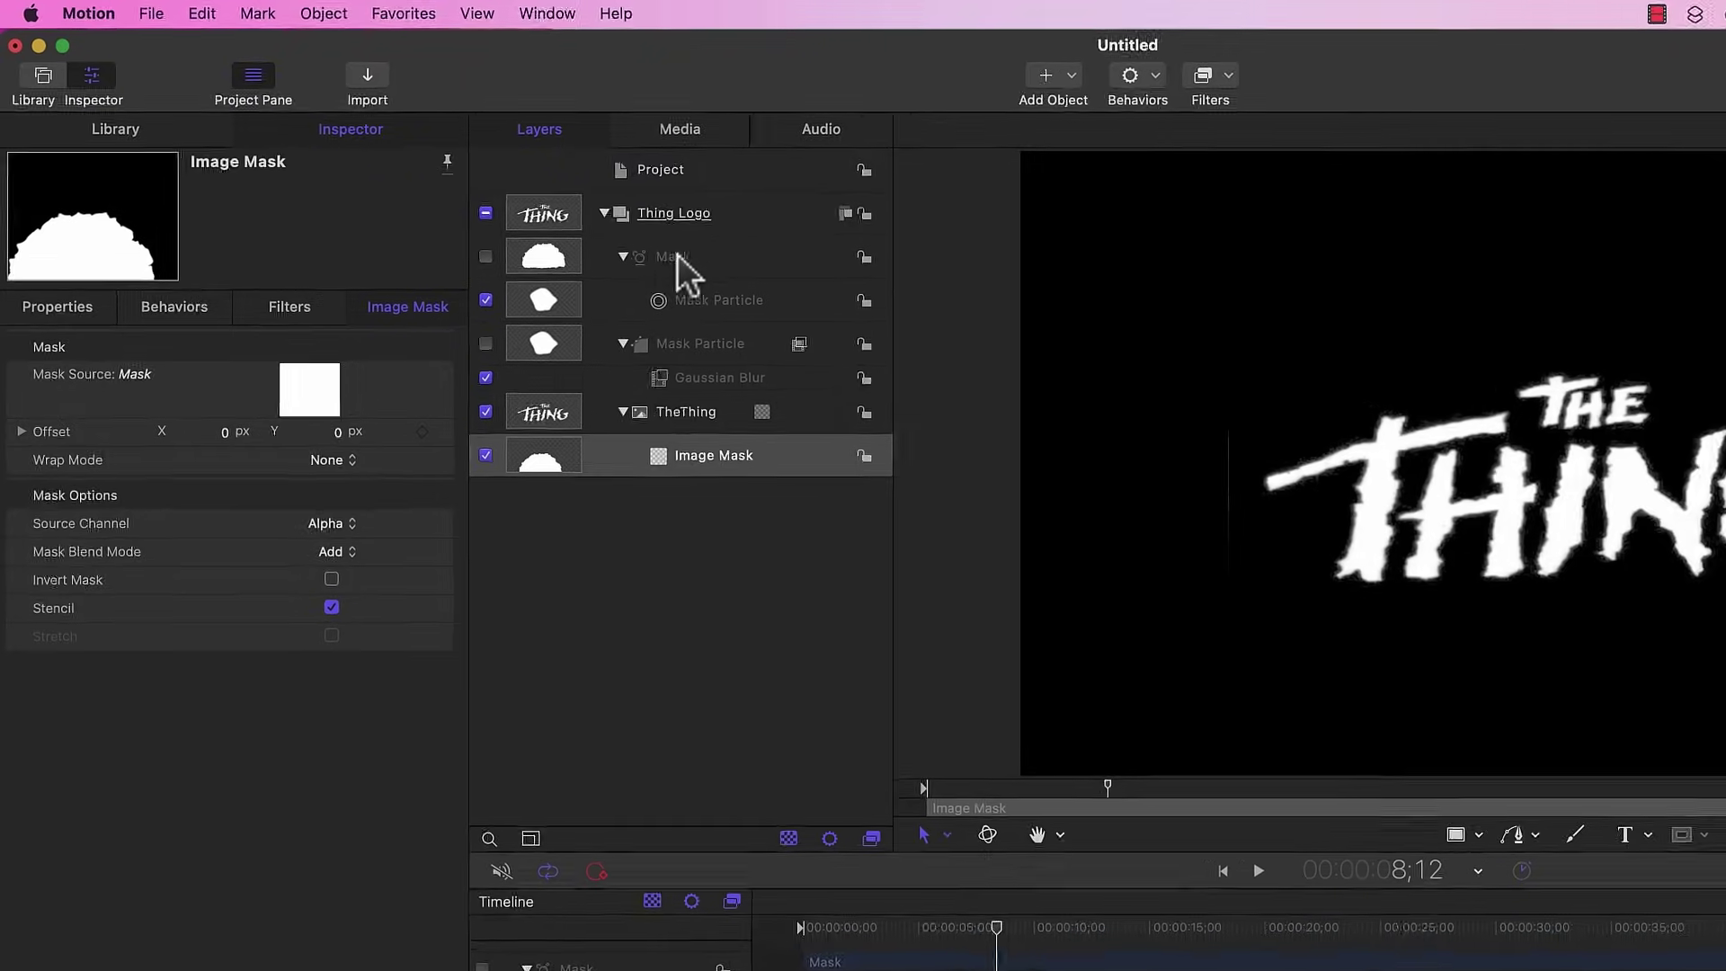
# - Move the Mask emitter to the right, to Position X 56.9
pyautogui.click(693, 266)
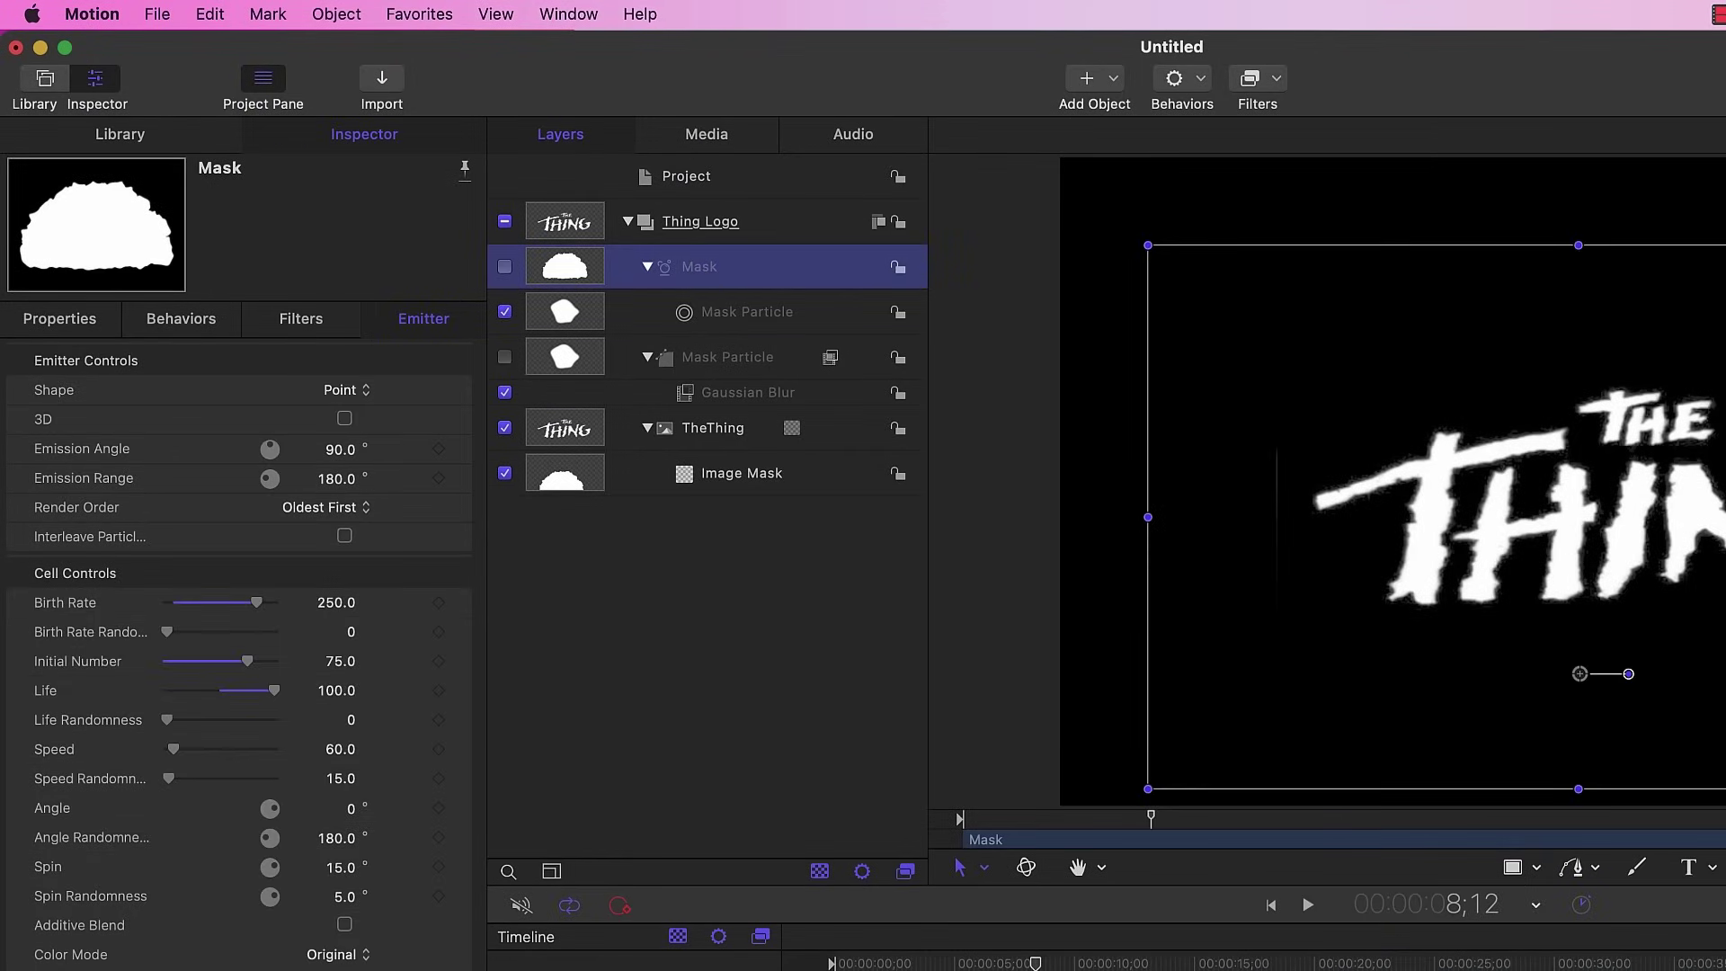
pyautogui.click(72, 321)
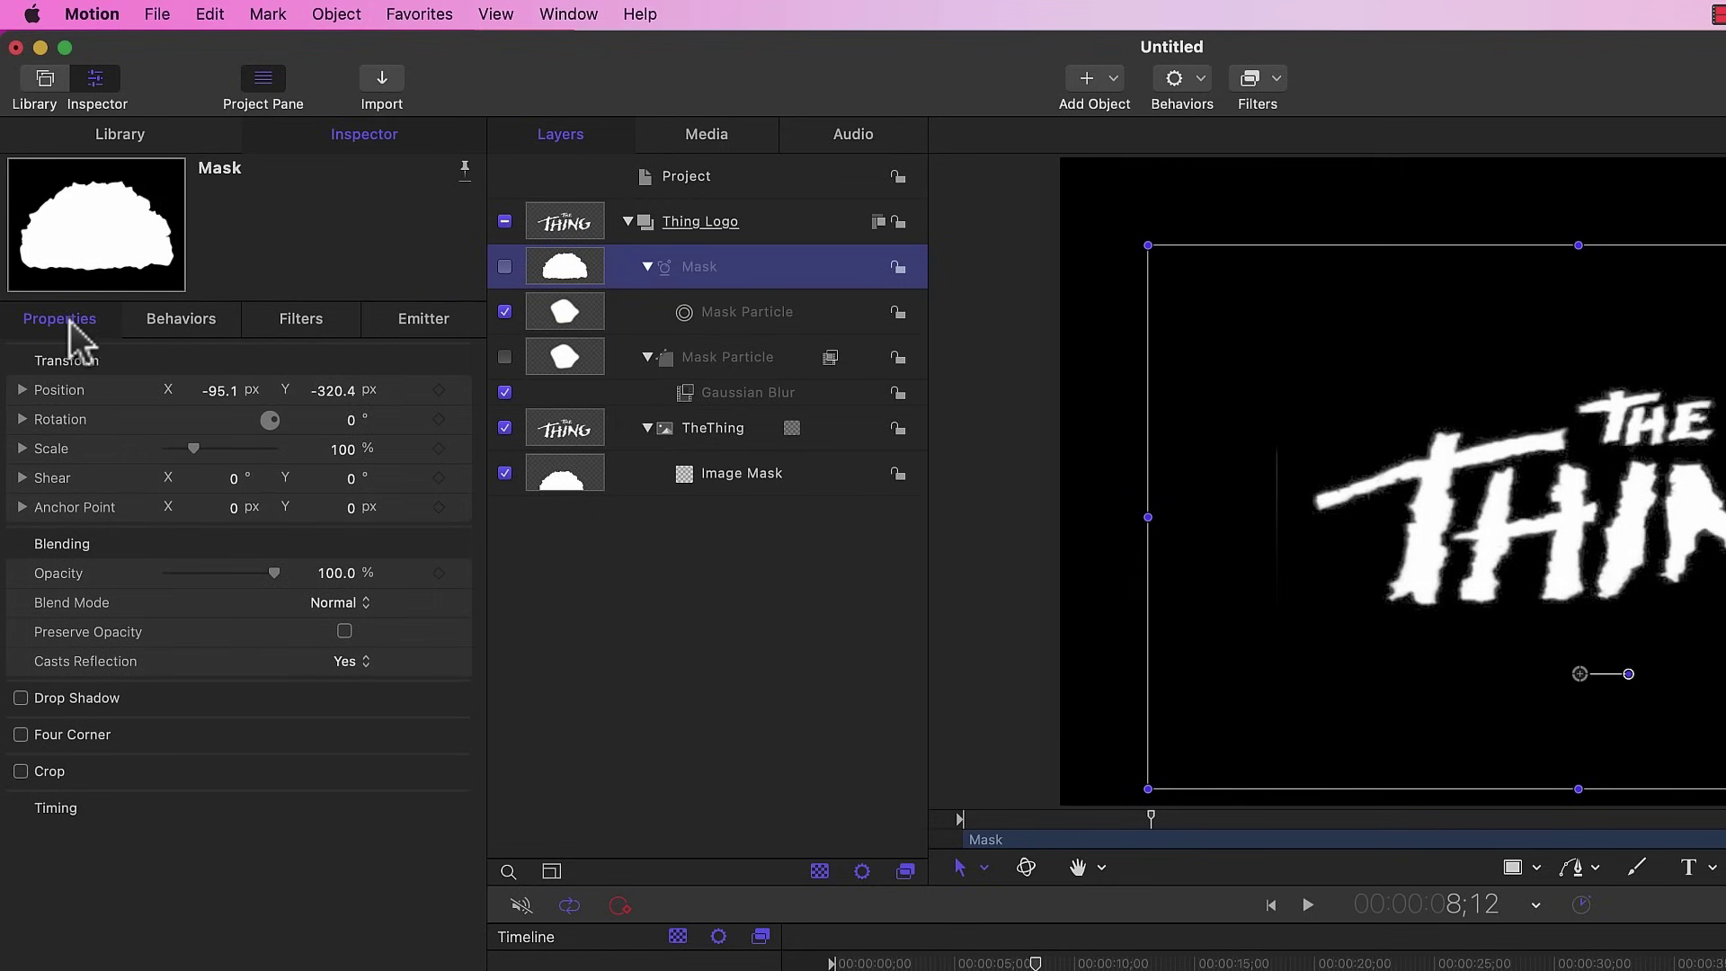
pyautogui.press('cmd+7')
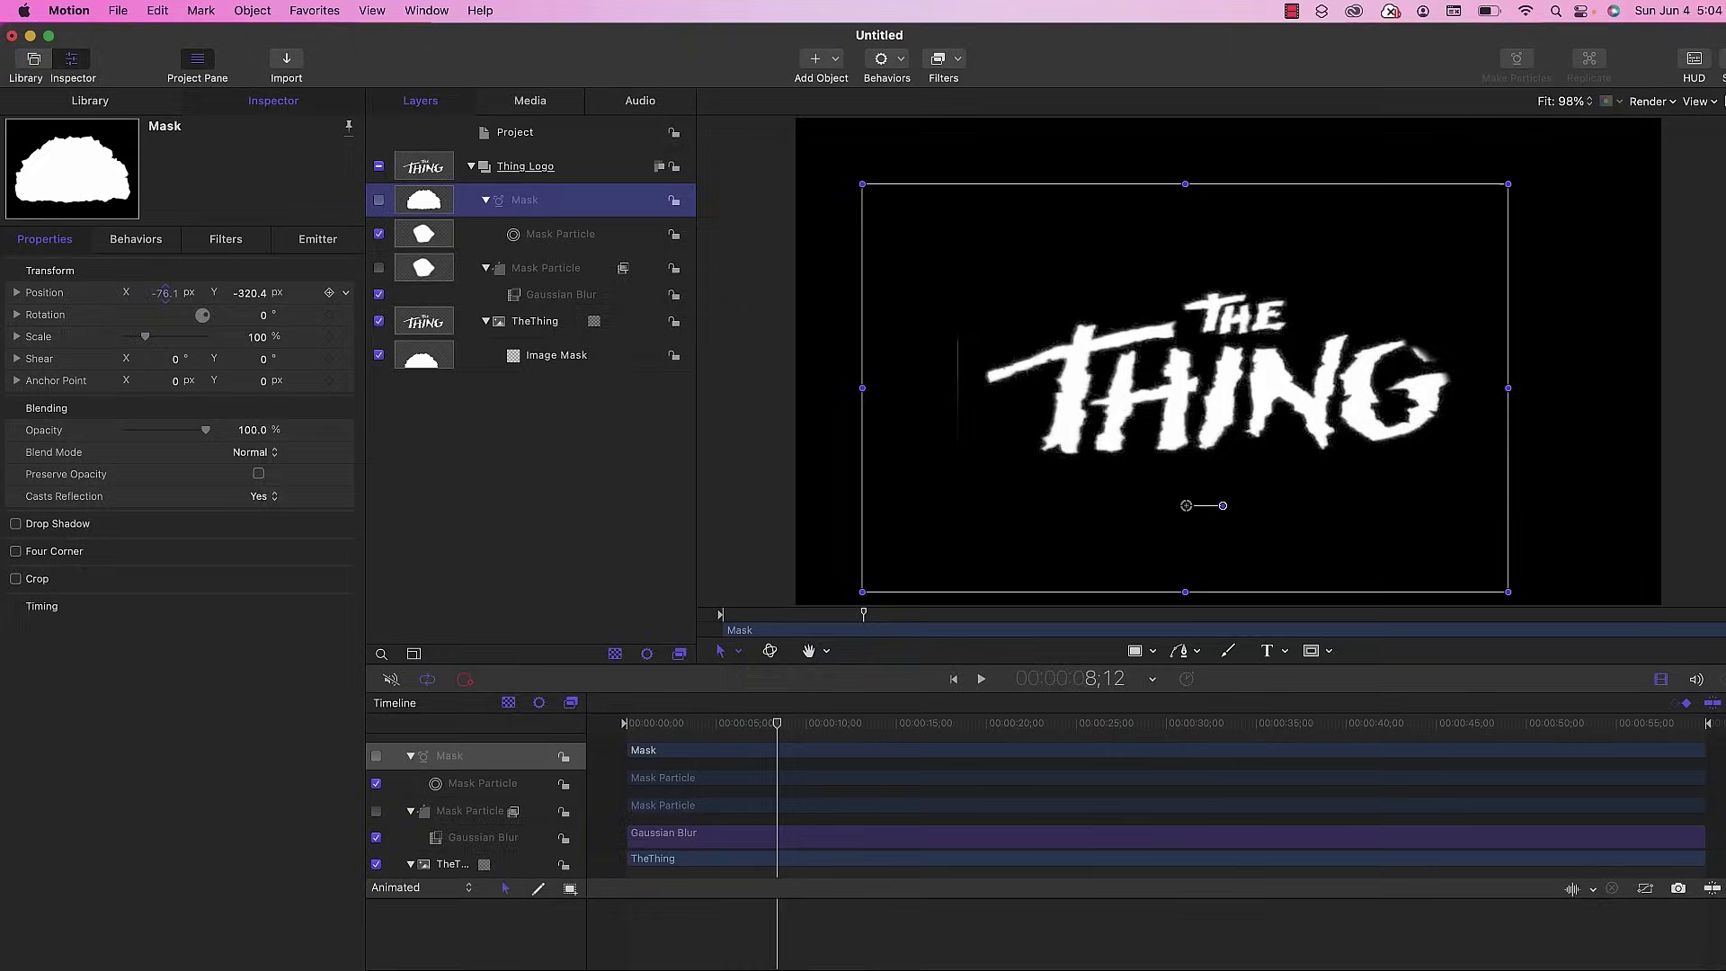
pyautogui.moveTo(228, 400); pyautogui.dragTo(305, 400)
pyautogui.moveTo(162, 291); pyautogui.dragTo(173, 290)
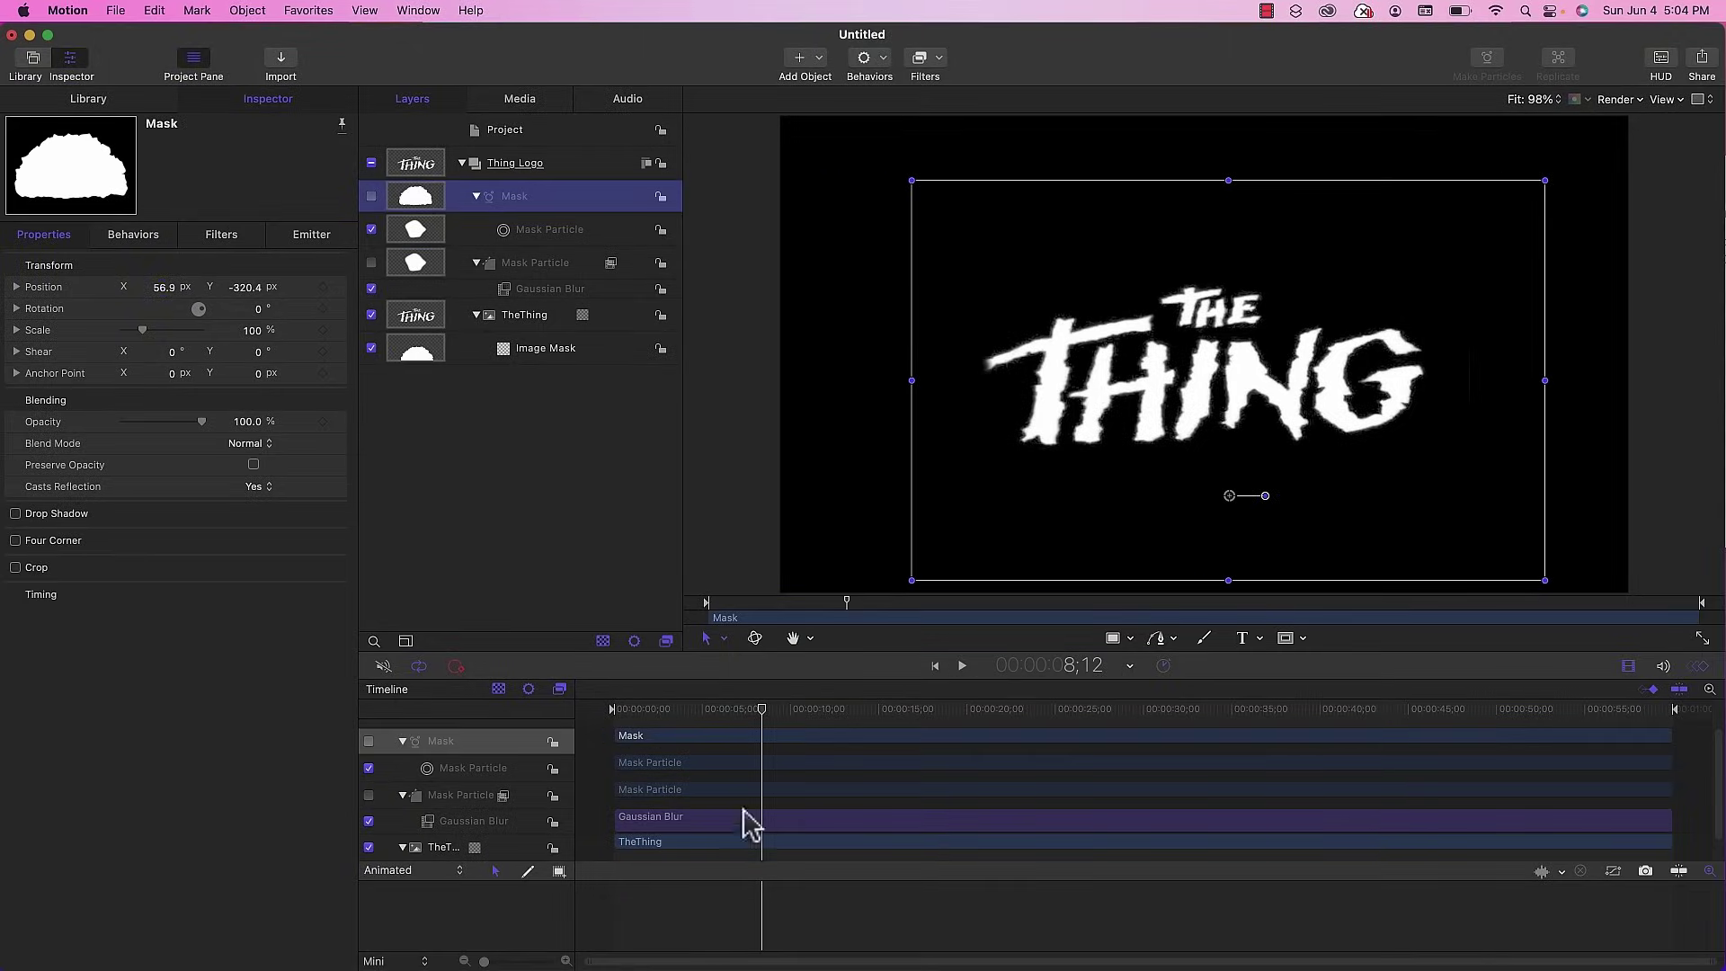
# - Replay the logo reveal from an earlier frame
pyautogui.moveTo(762, 709); pyautogui.dragTo(647, 719)
pyautogui.click(586, 516)
pyautogui.press('space')
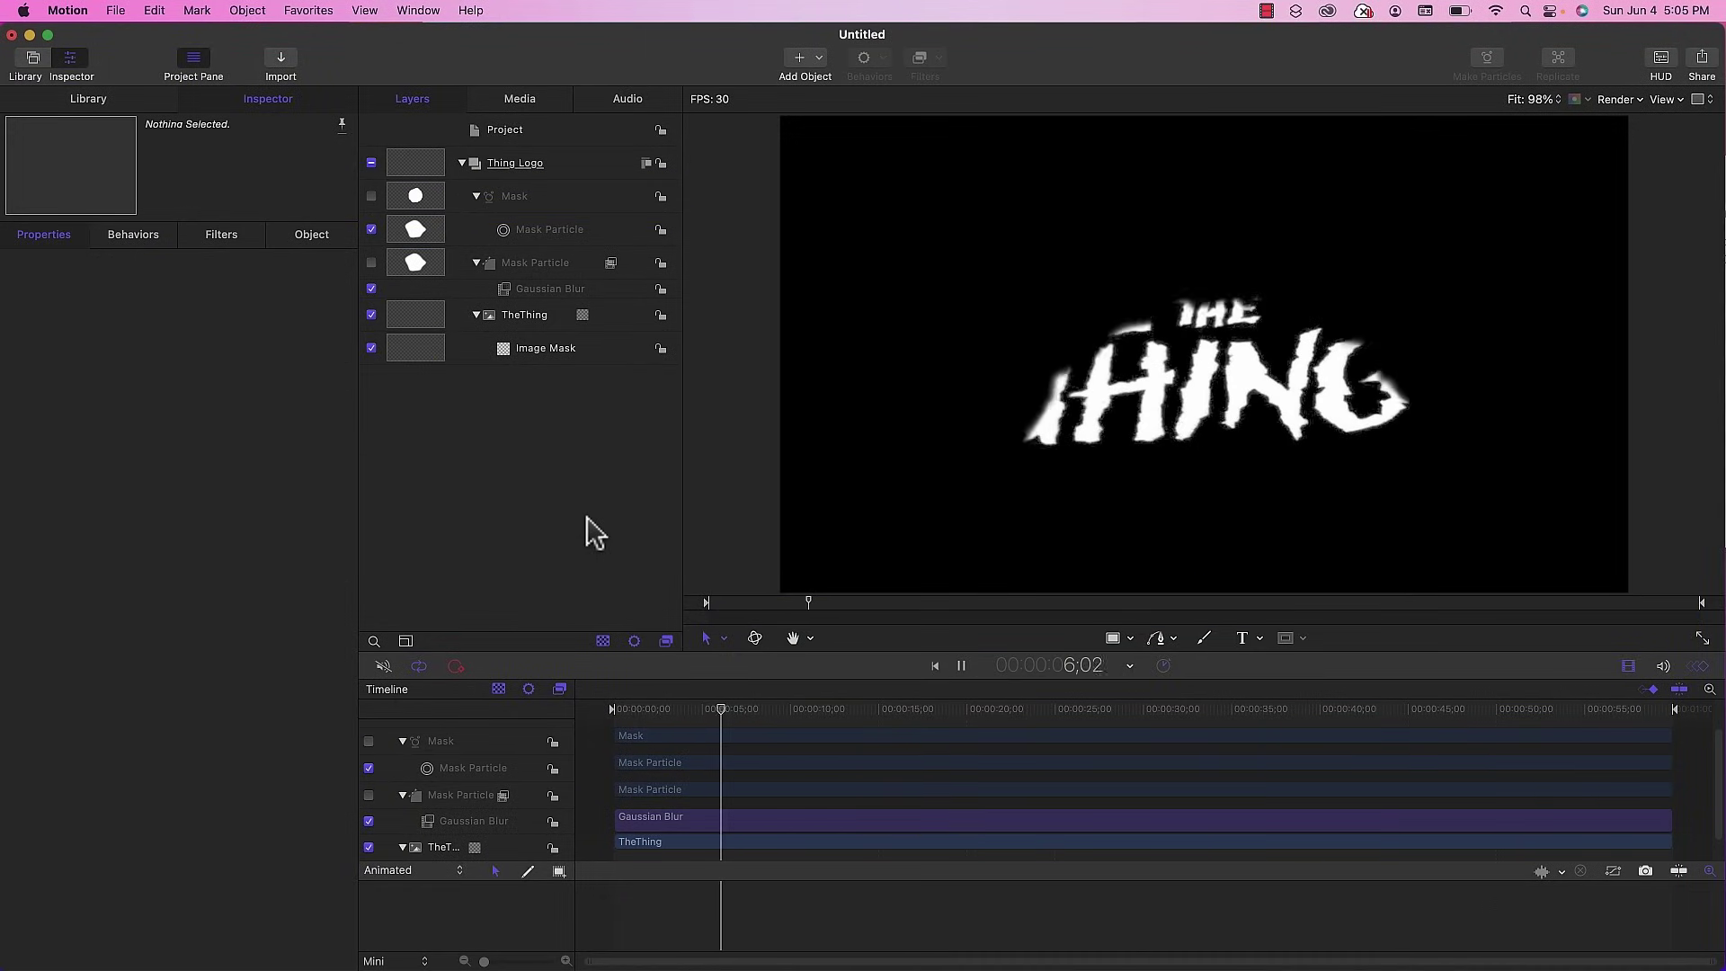
pyautogui.moveTo(681, 726)
pyautogui.mouseDown()
pyautogui.moveTo(700, 728)
pyautogui.moveTo(662, 730)
pyautogui.moveTo(695, 732)
pyautogui.moveTo(678, 732)
pyautogui.mouseUp()
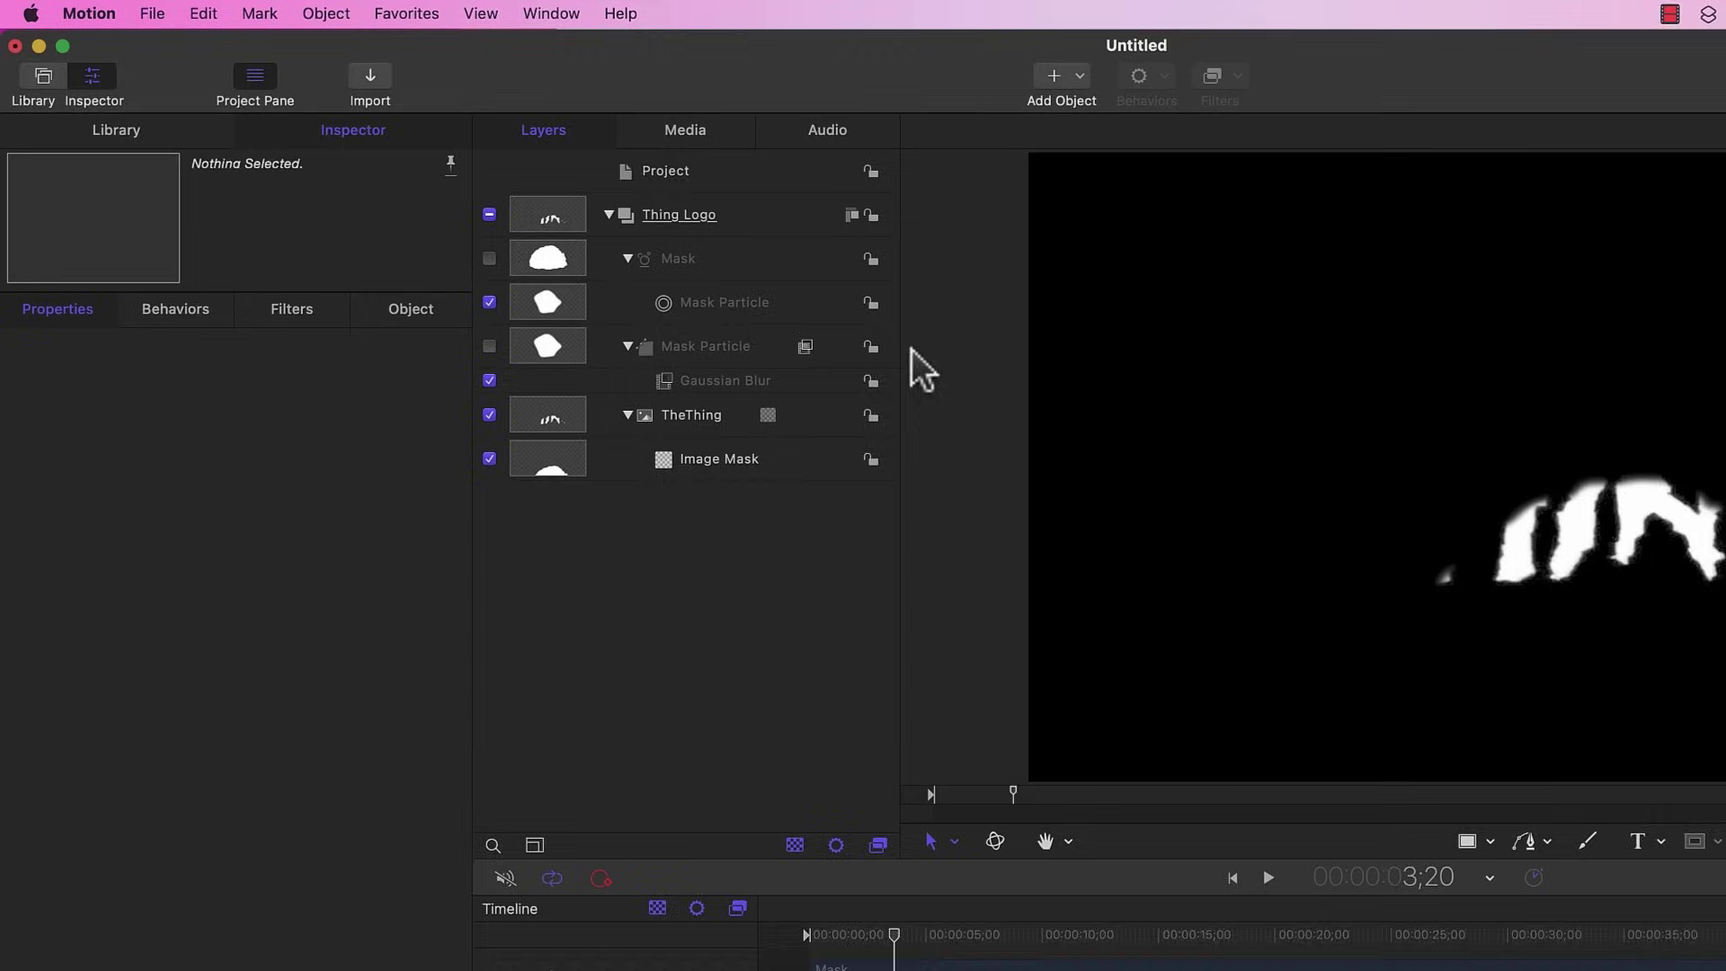
# - Show the Mask Particle shape and drag its control points into a long pointed streak
pyautogui.doubleClick(446, 263)
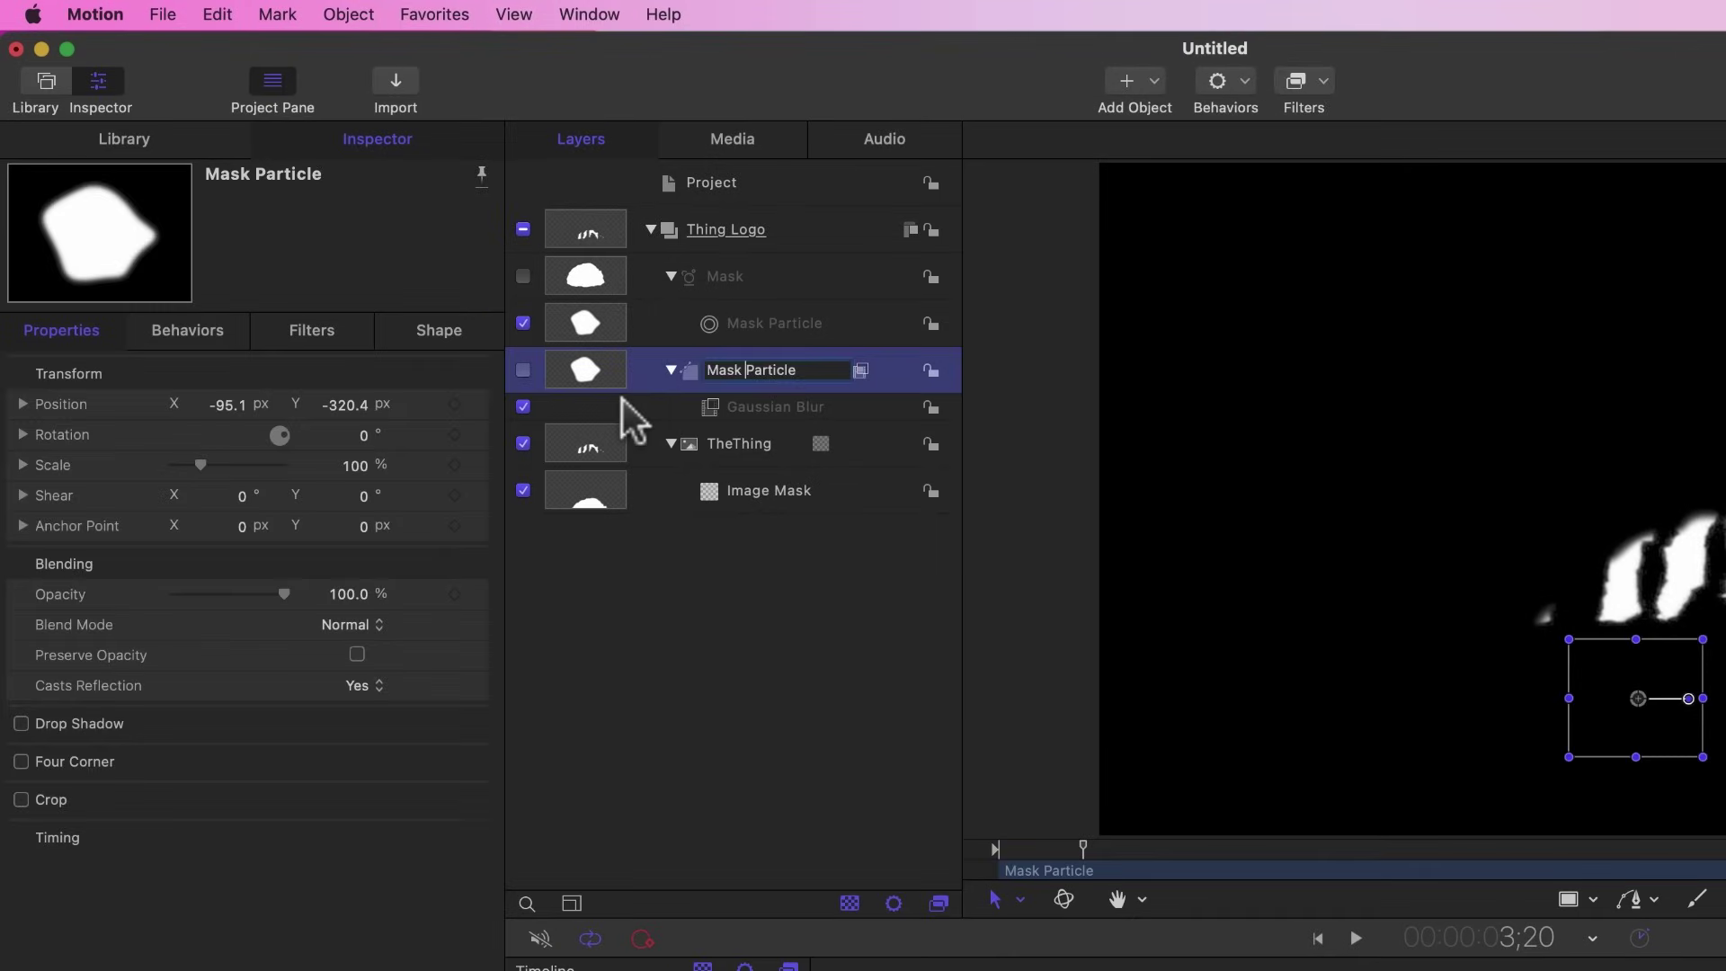
pyautogui.click(522, 372)
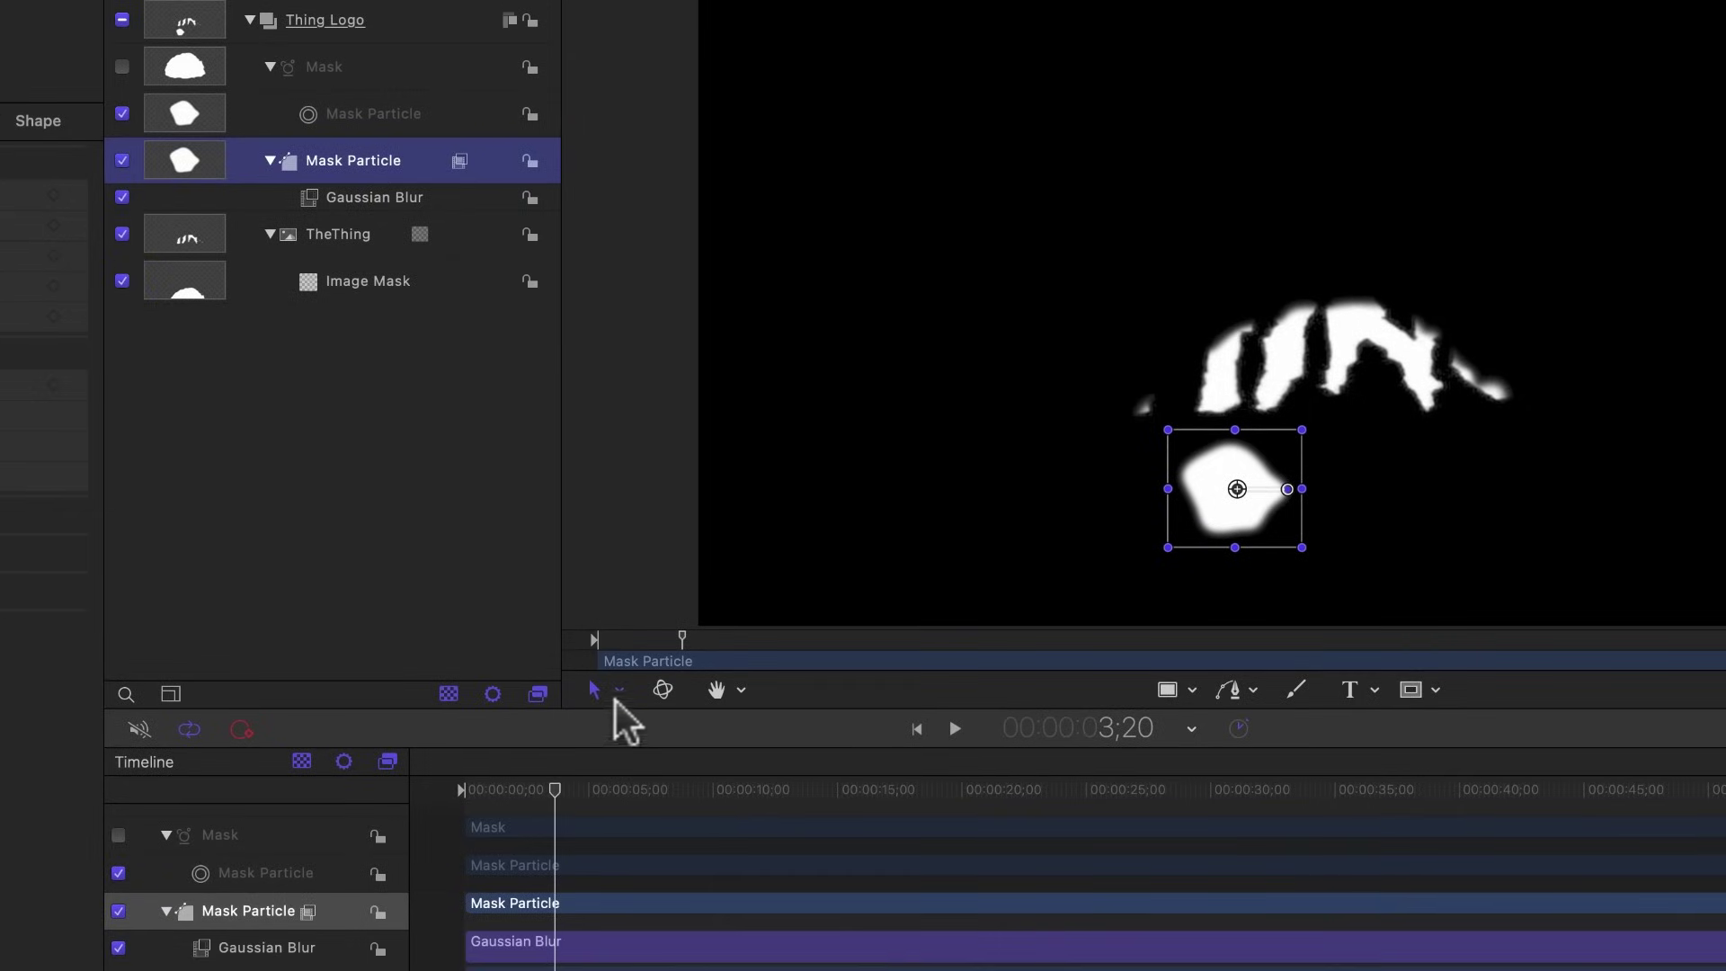
pyautogui.click(618, 694)
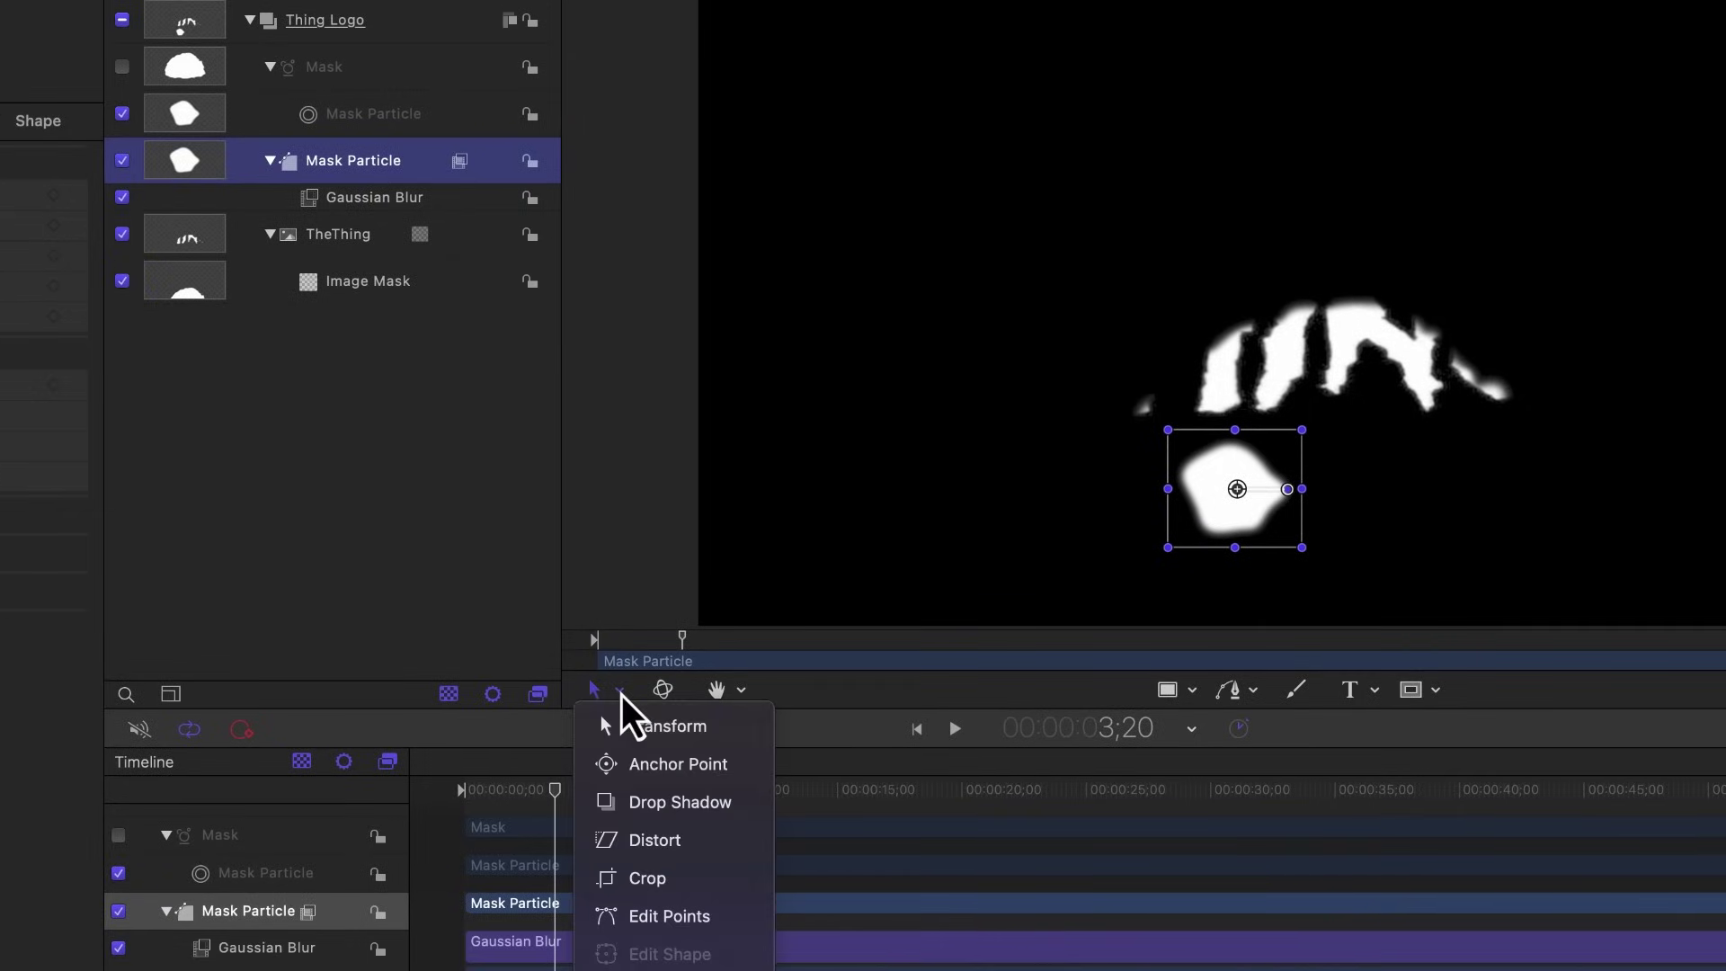
pyautogui.click(661, 917)
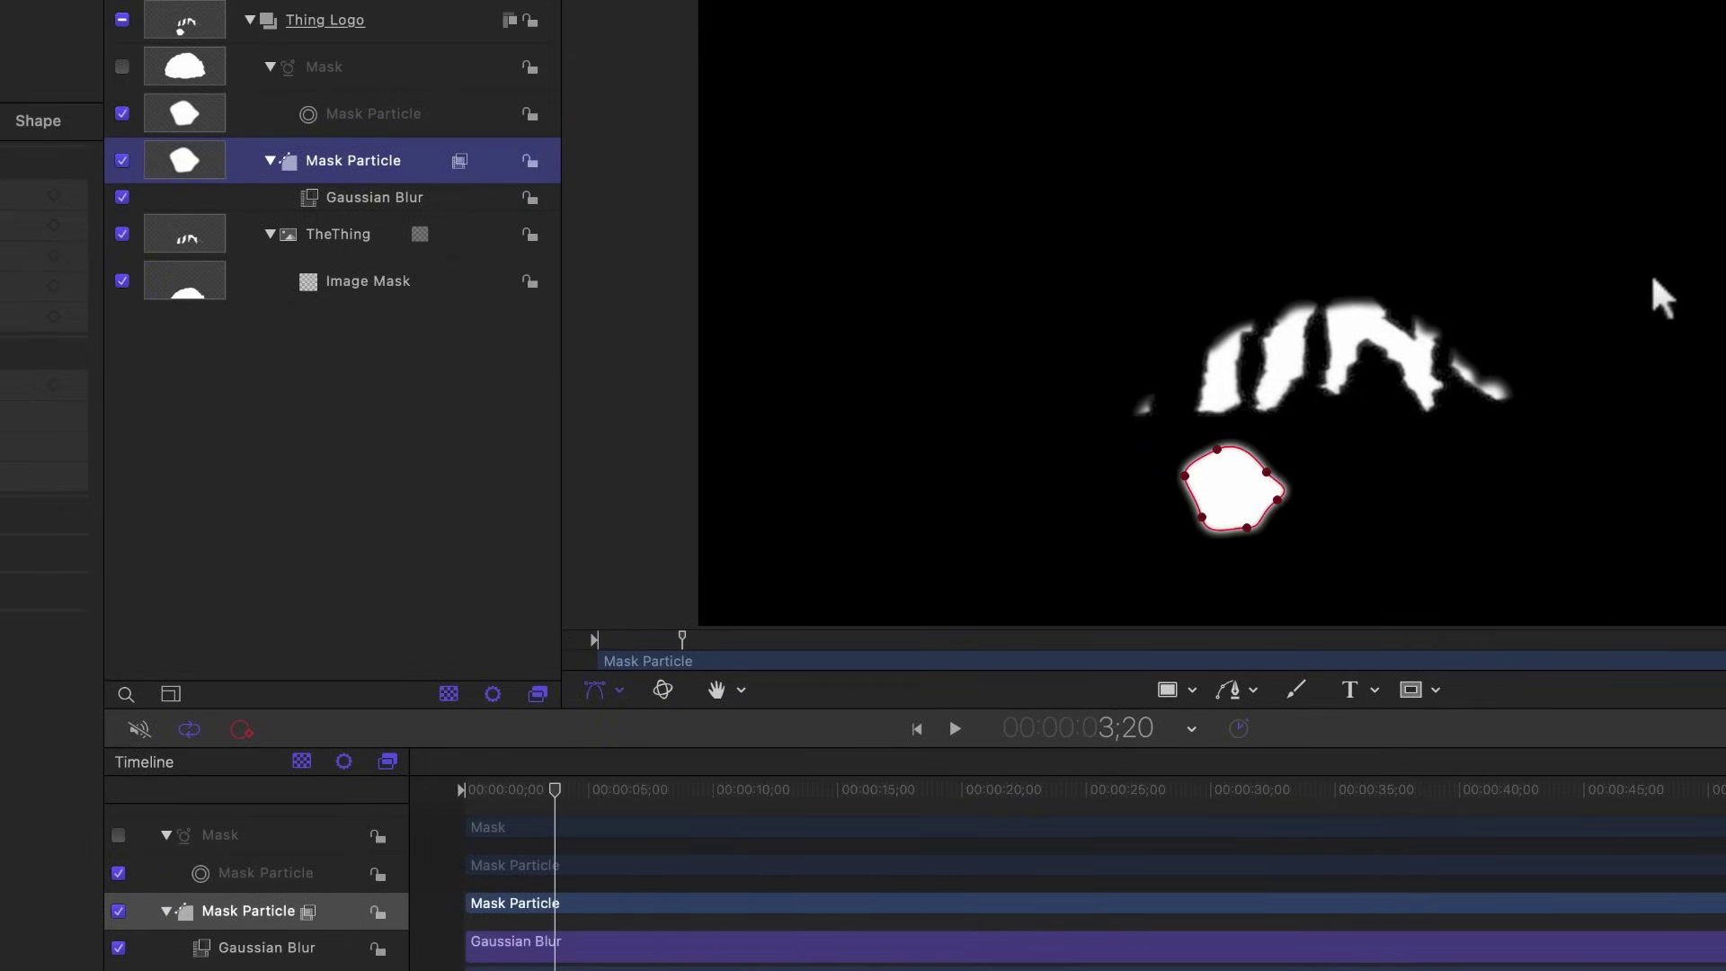
pyautogui.moveTo(1185, 474); pyautogui.dragTo(1279, 497)
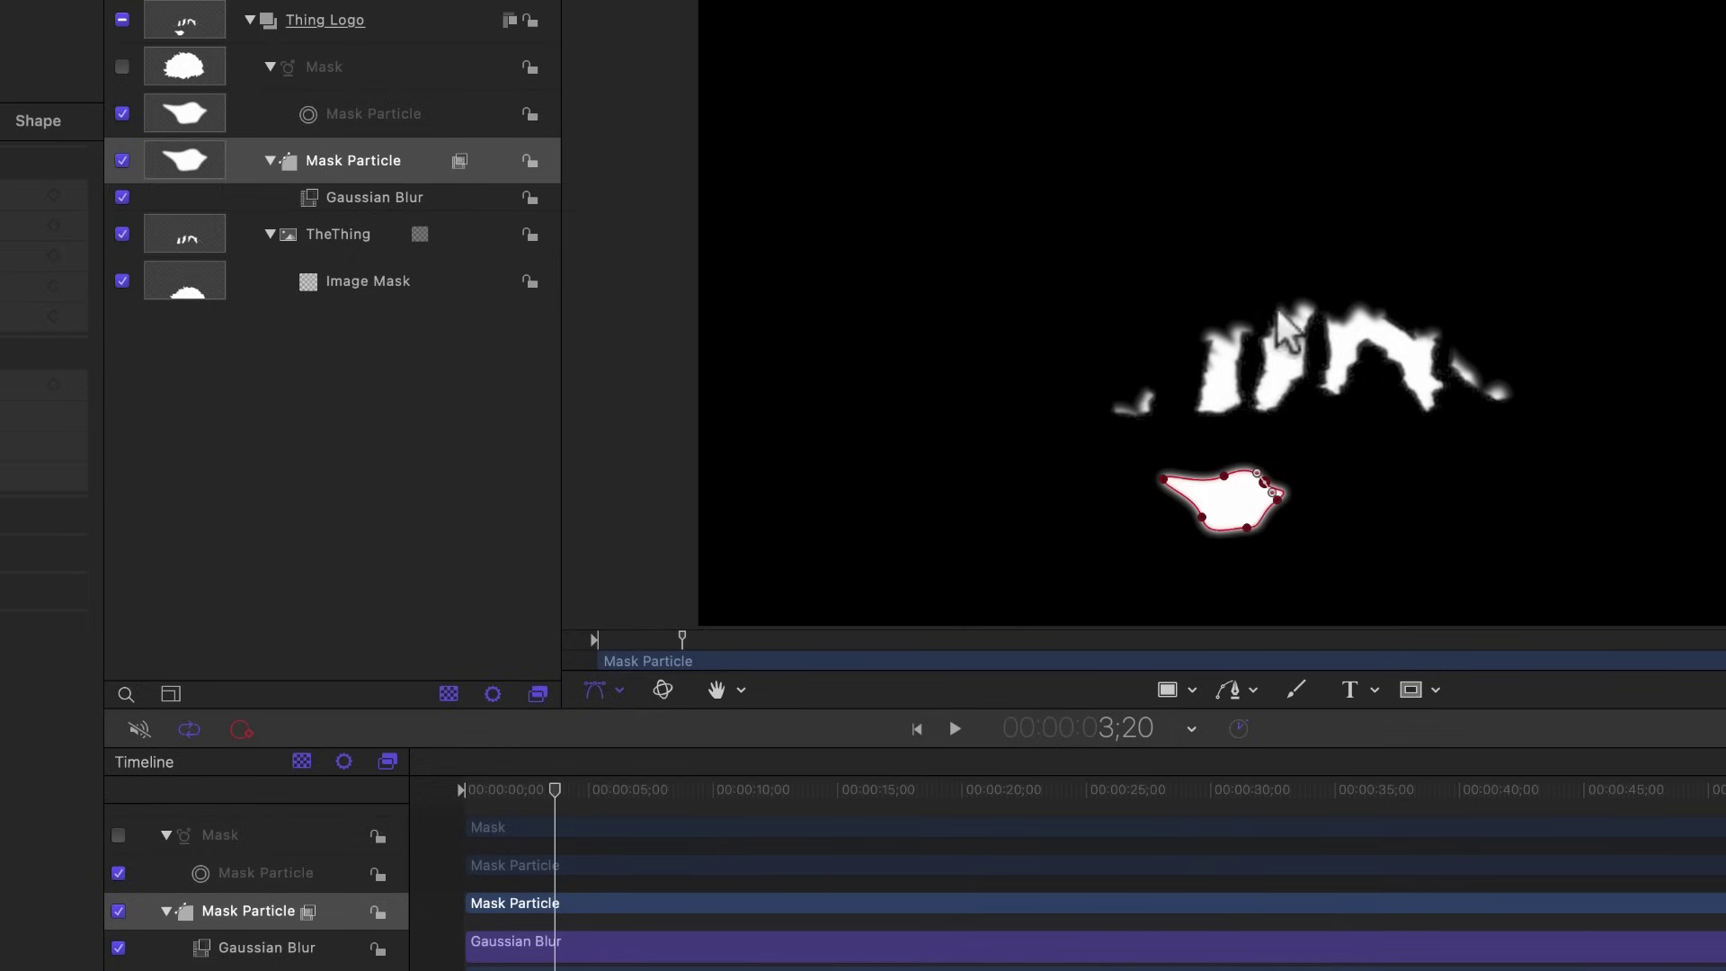
pyautogui.moveTo(1247, 527); pyautogui.dragTo(1247, 516)
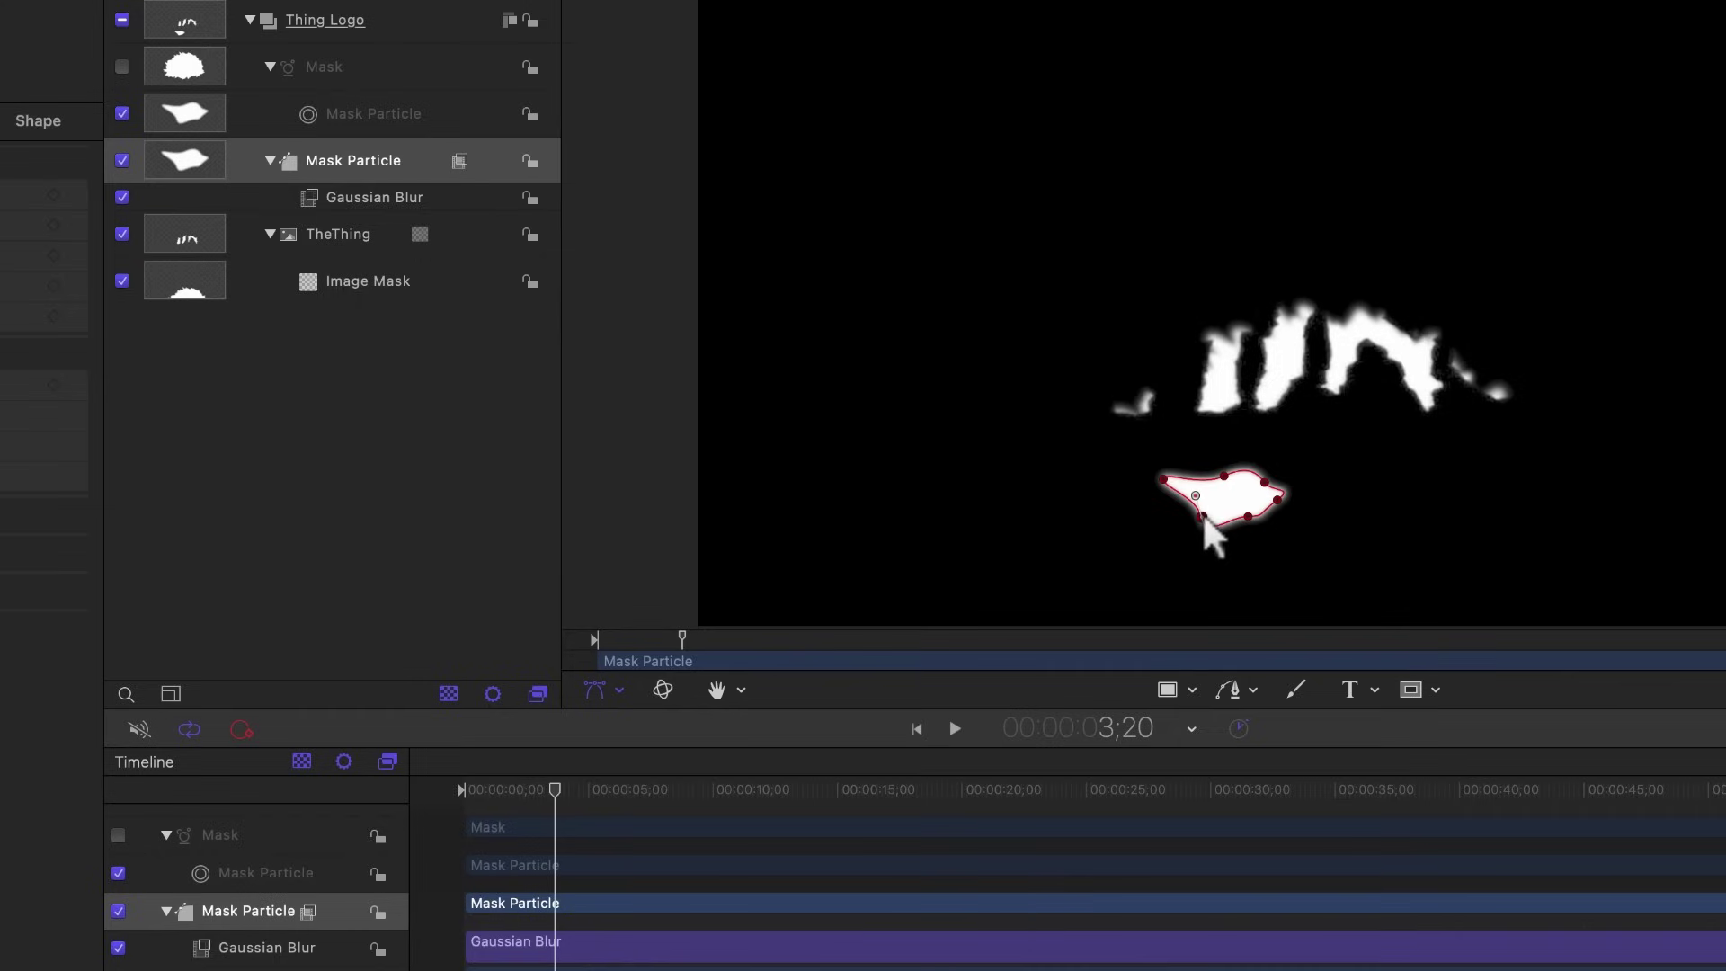
pyautogui.click(1204, 517)
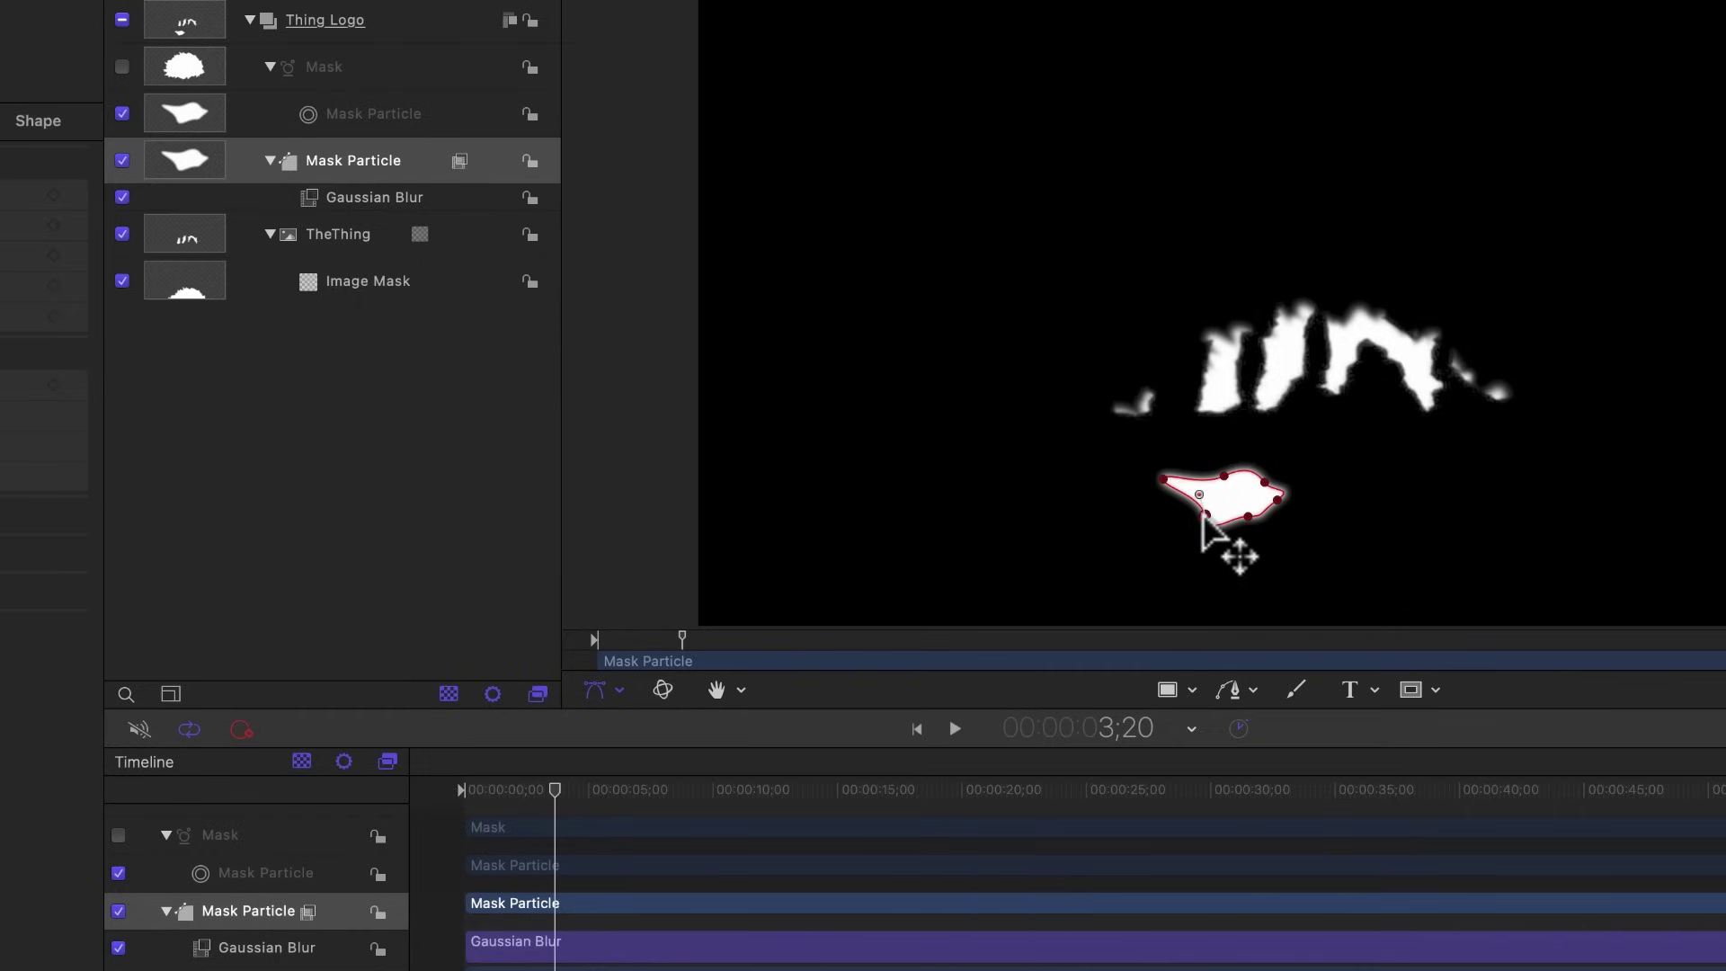
pyautogui.click(1161, 482)
pyautogui.moveTo(1158, 487); pyautogui.dragTo(1153, 500)
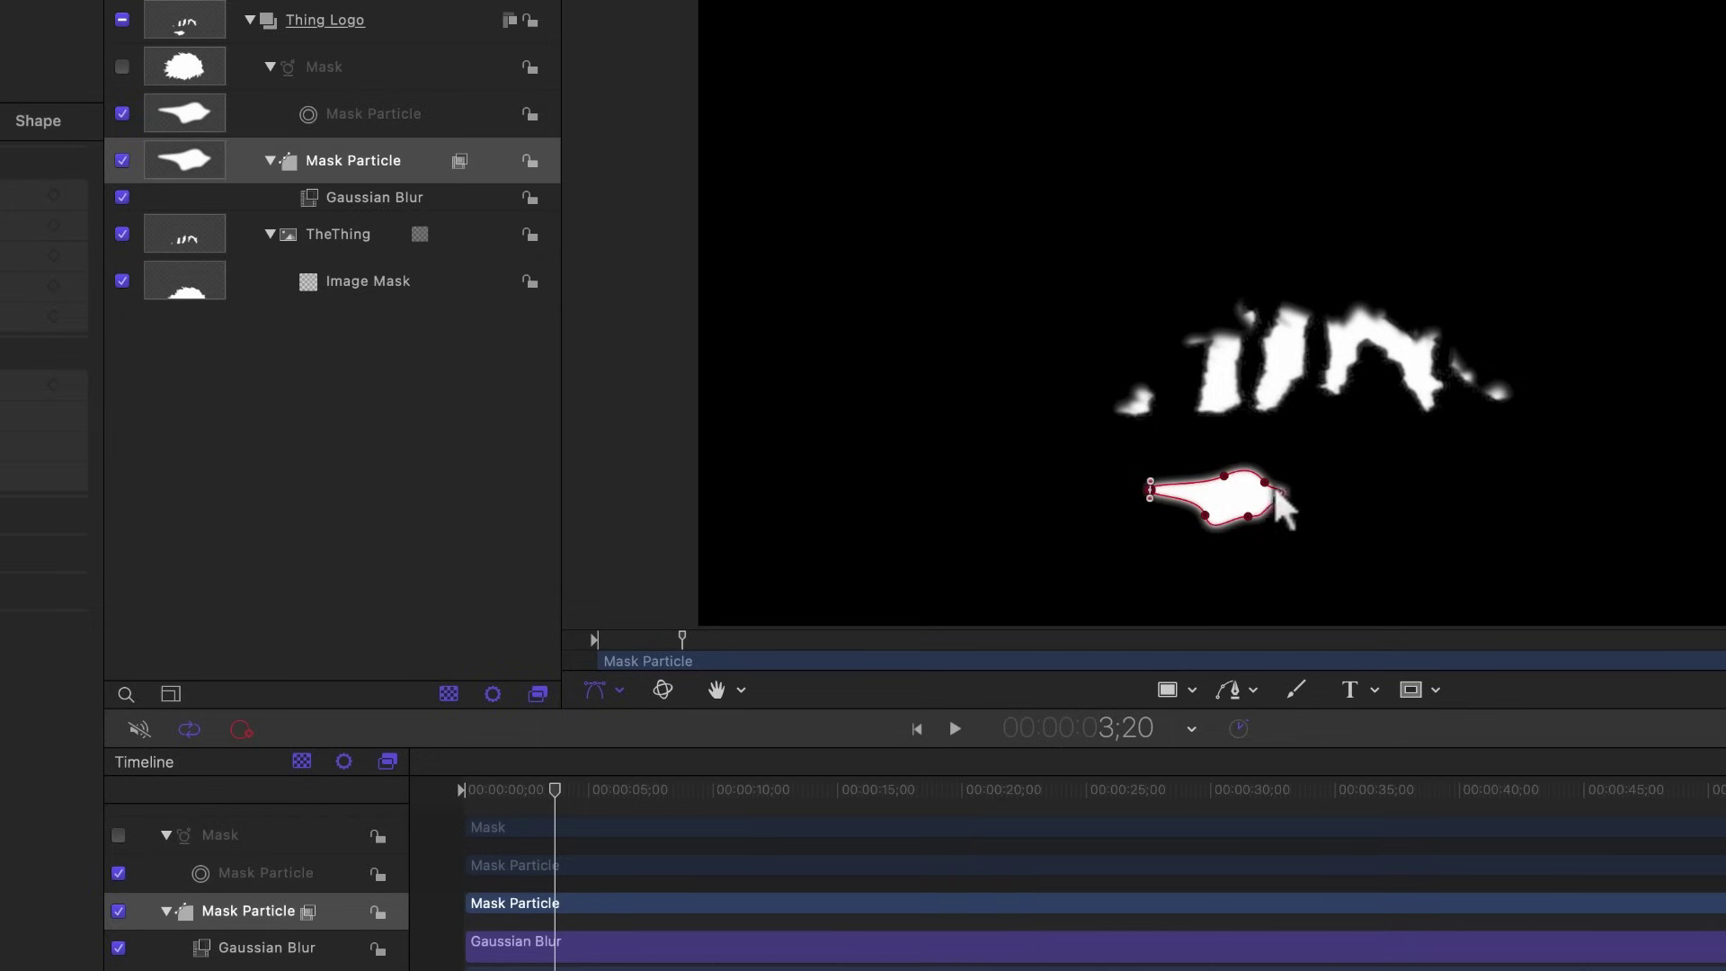
pyautogui.click(1226, 477)
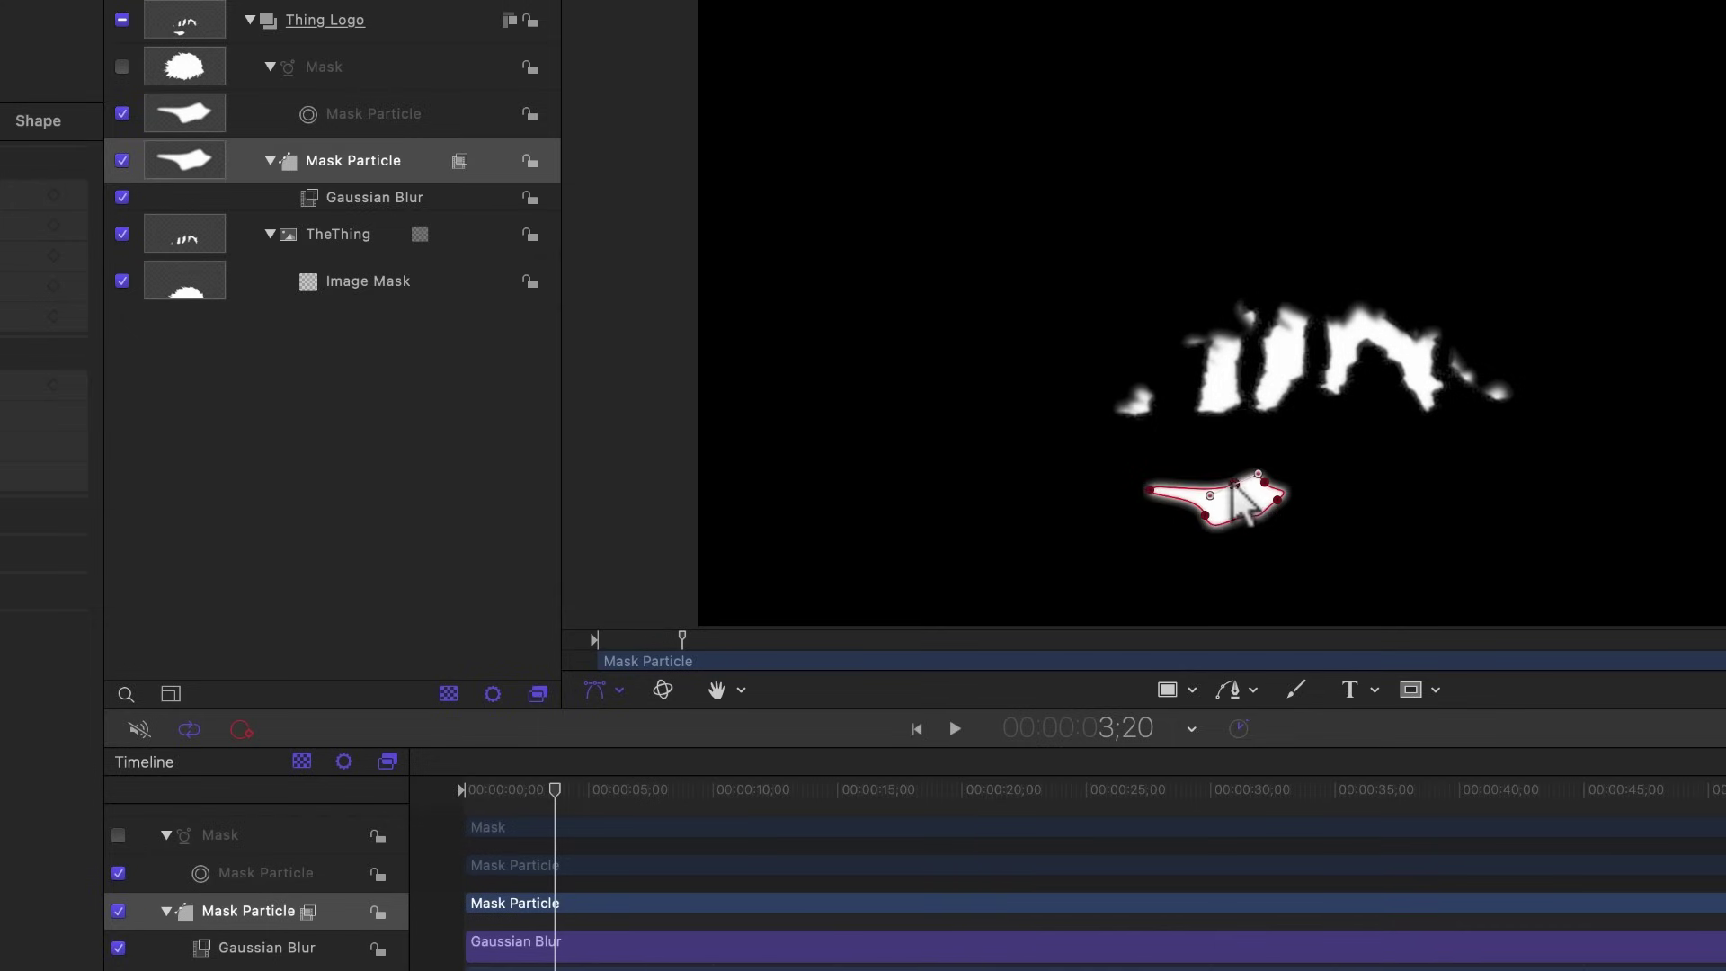
pyautogui.moveTo(1263, 483); pyautogui.dragTo(1258, 476)
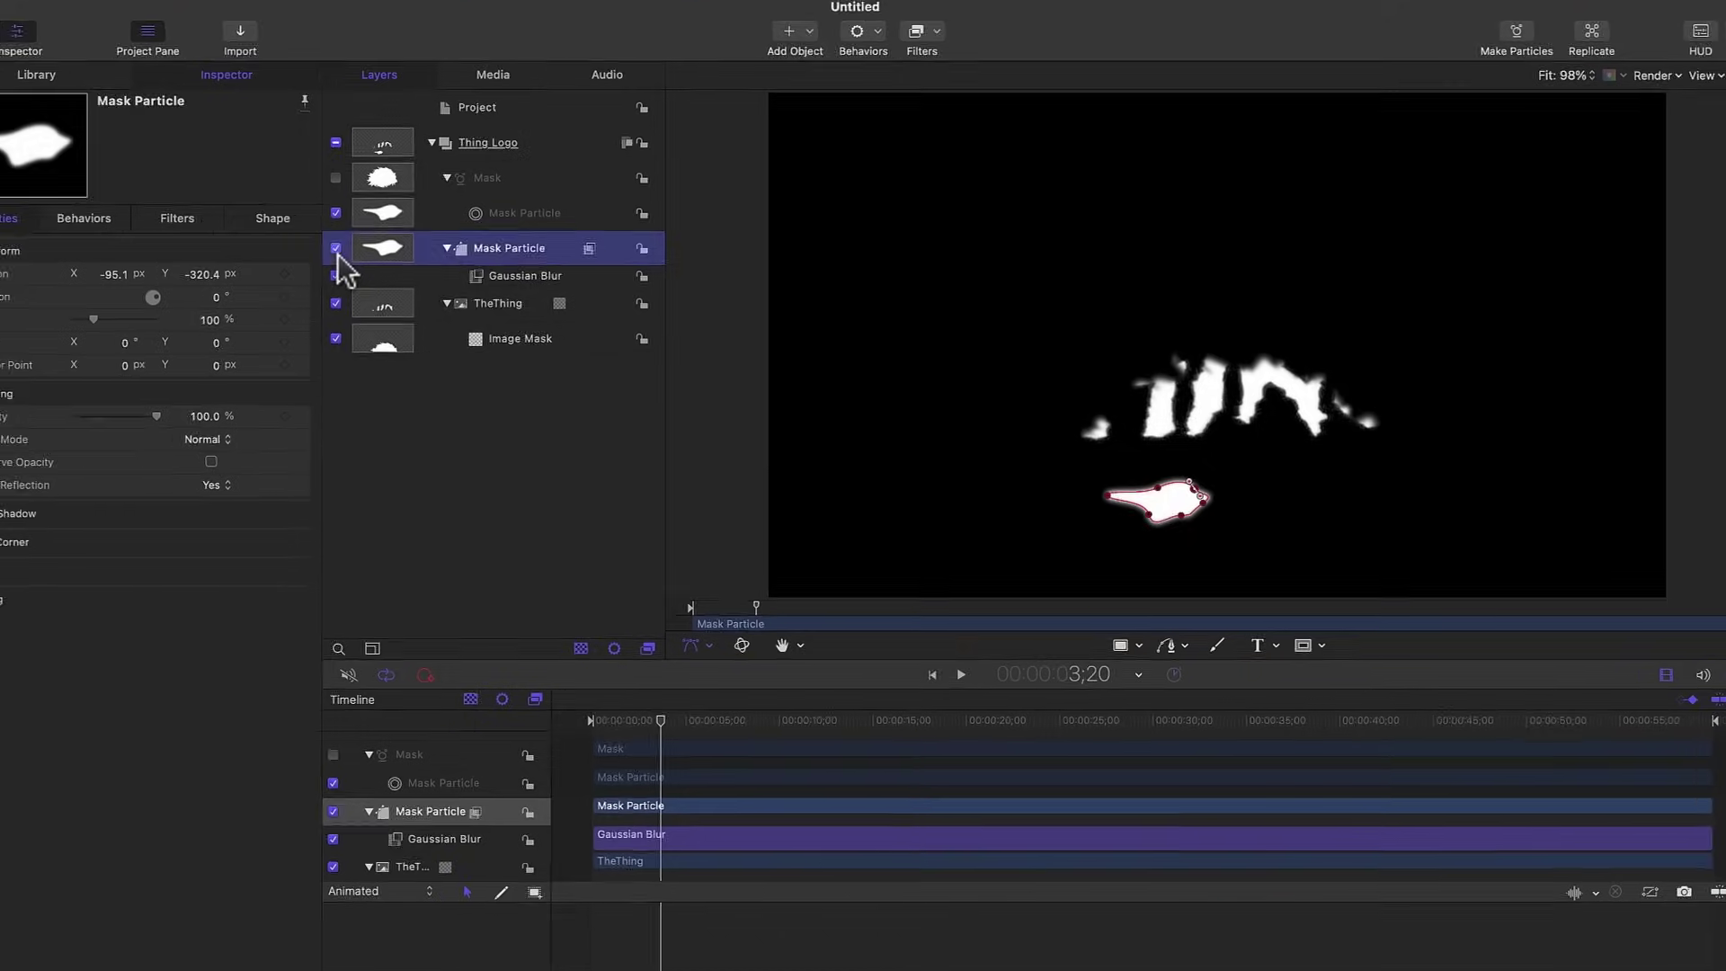
# - Hide the Mask Particle shape and replay the animation from the start
pyautogui.click(157, 174)
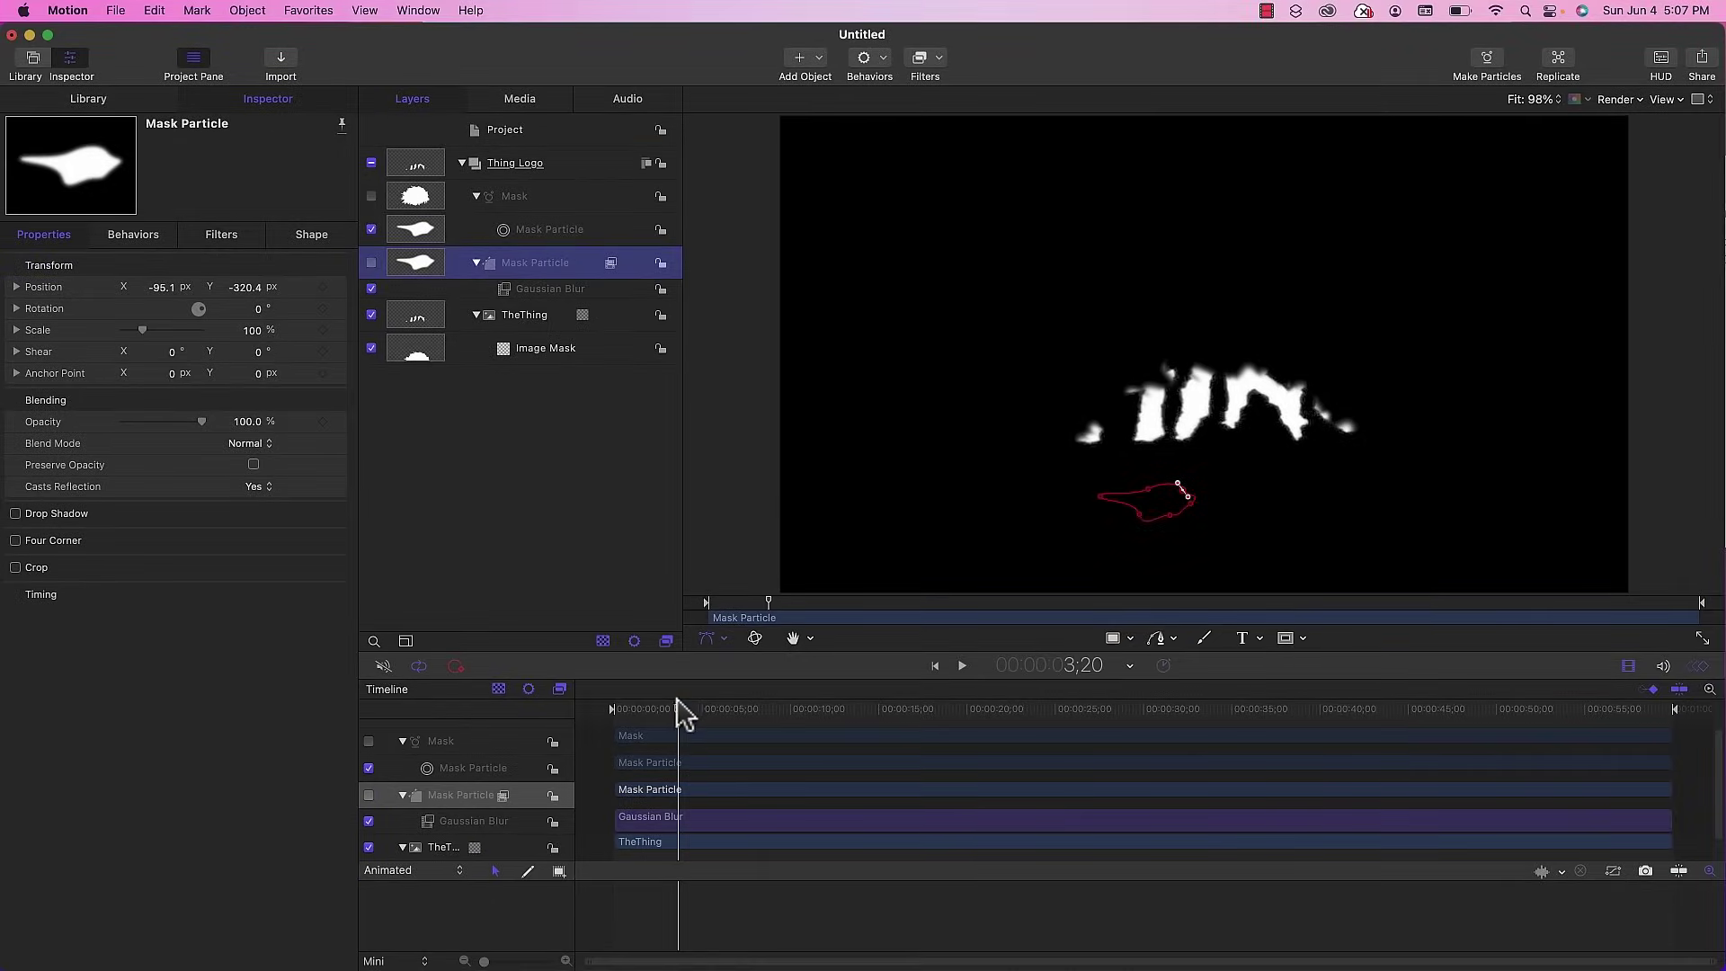
pyautogui.moveTo(676, 699); pyautogui.dragTo(563, 709)
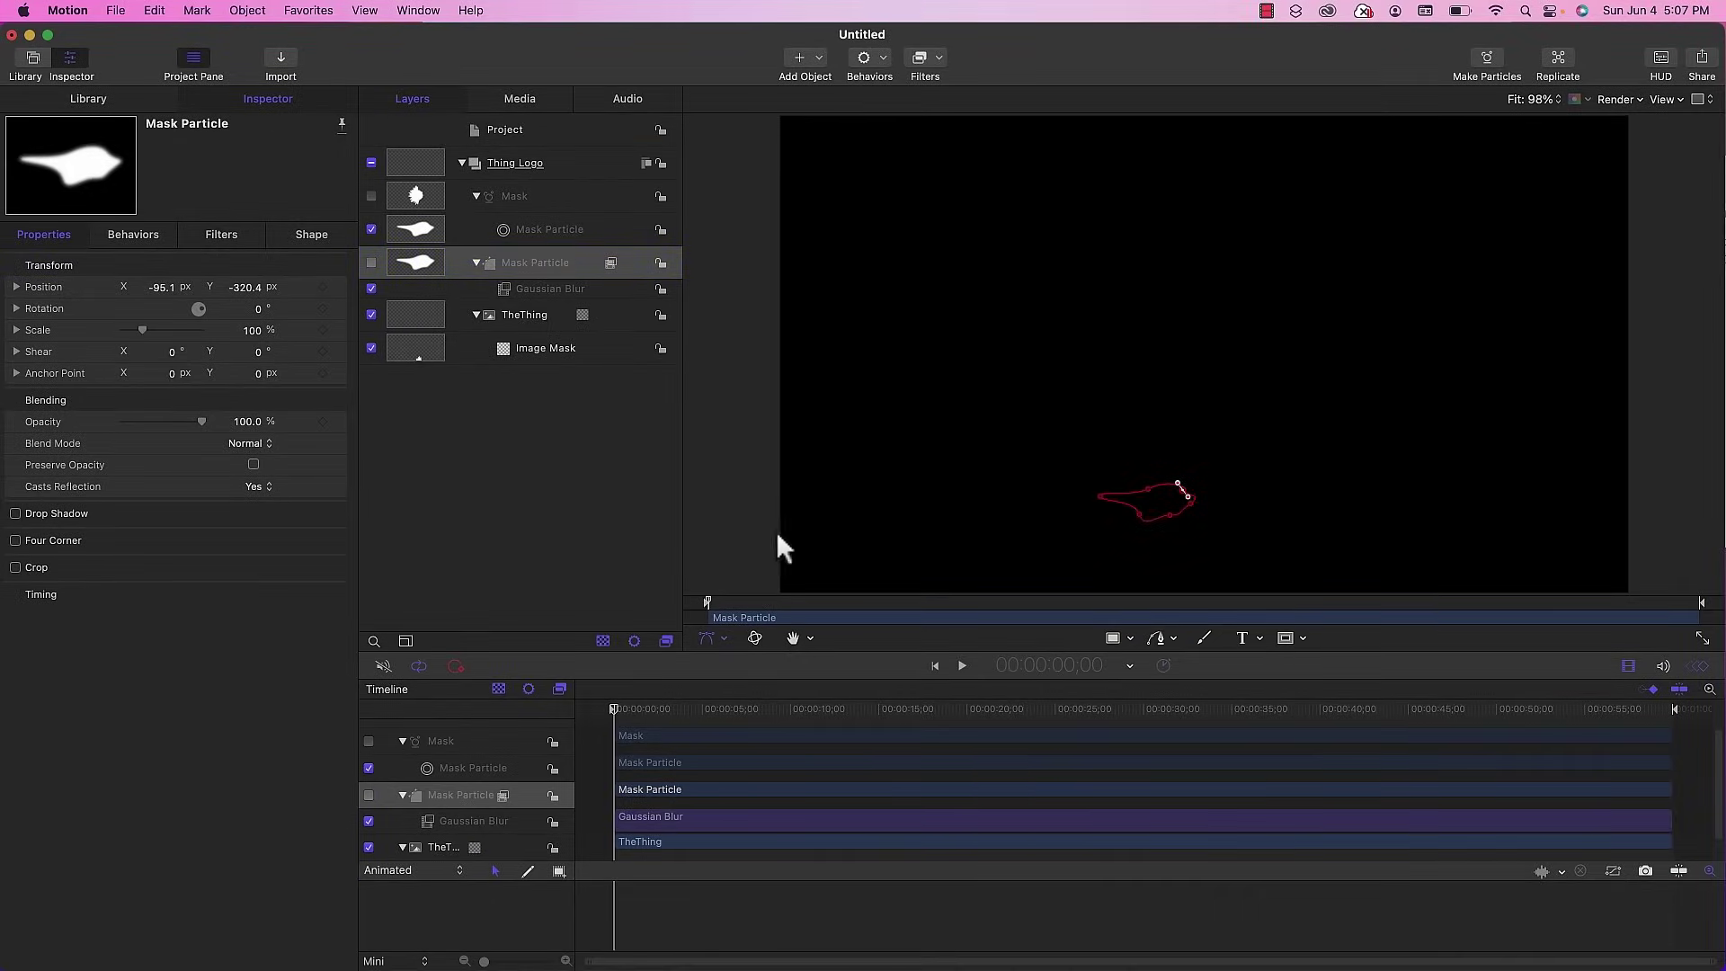
pyautogui.click(715, 521)
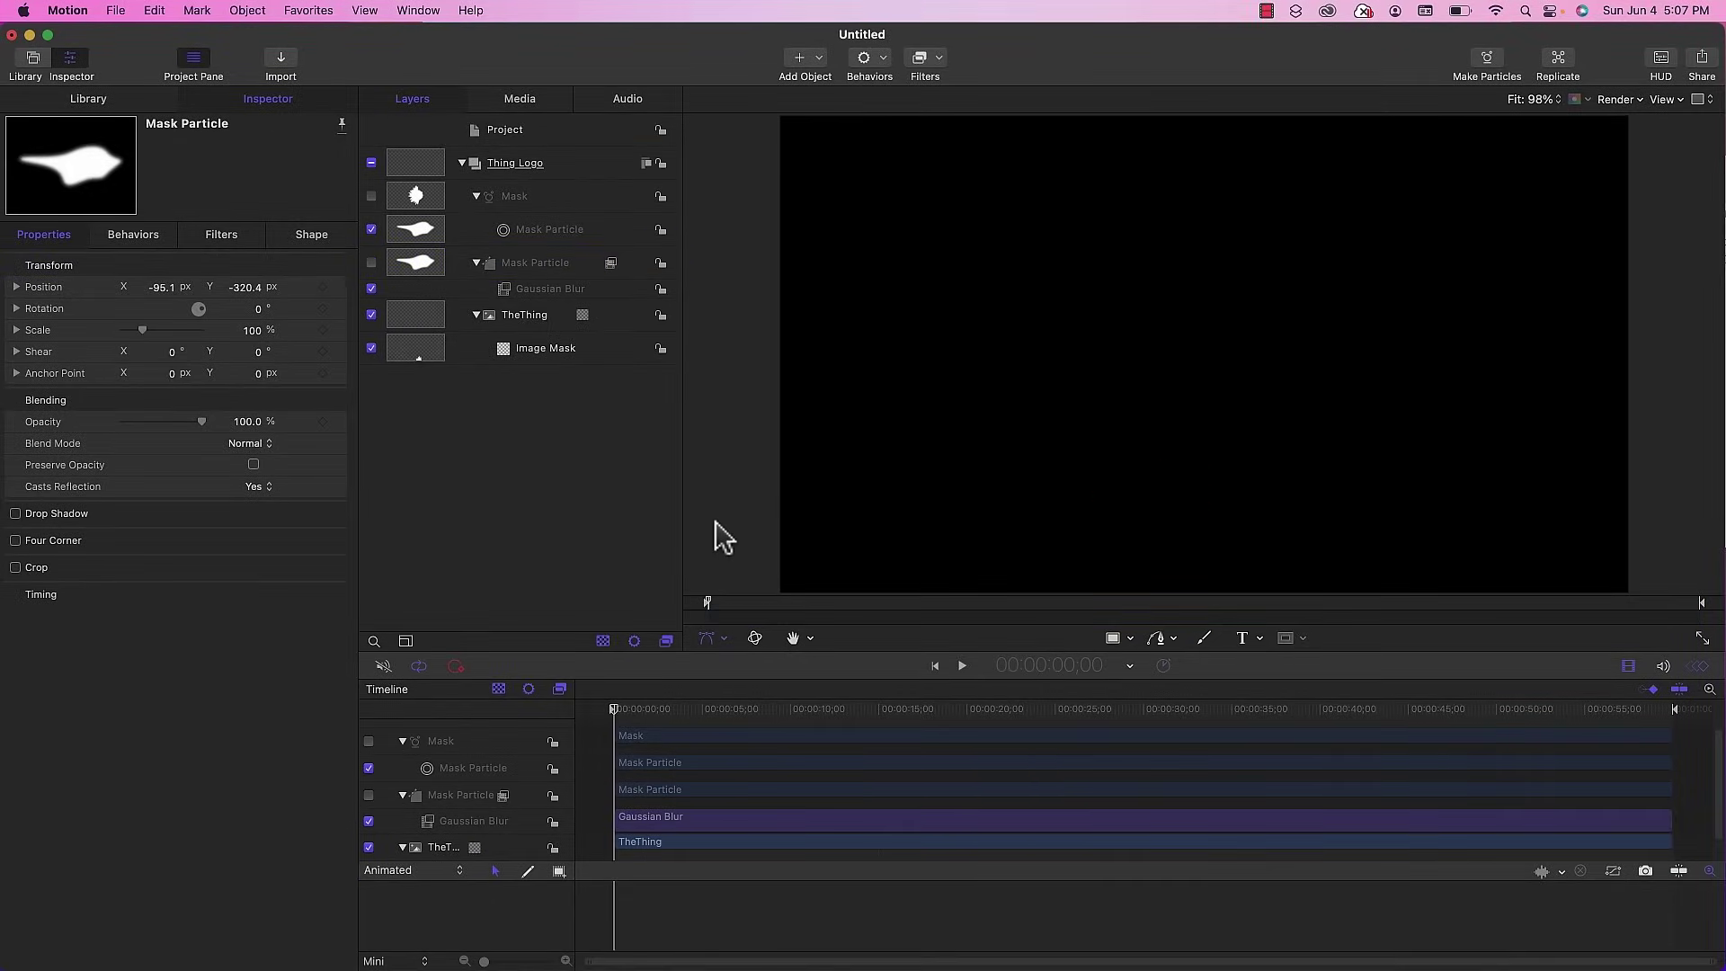
pyautogui.press('space')
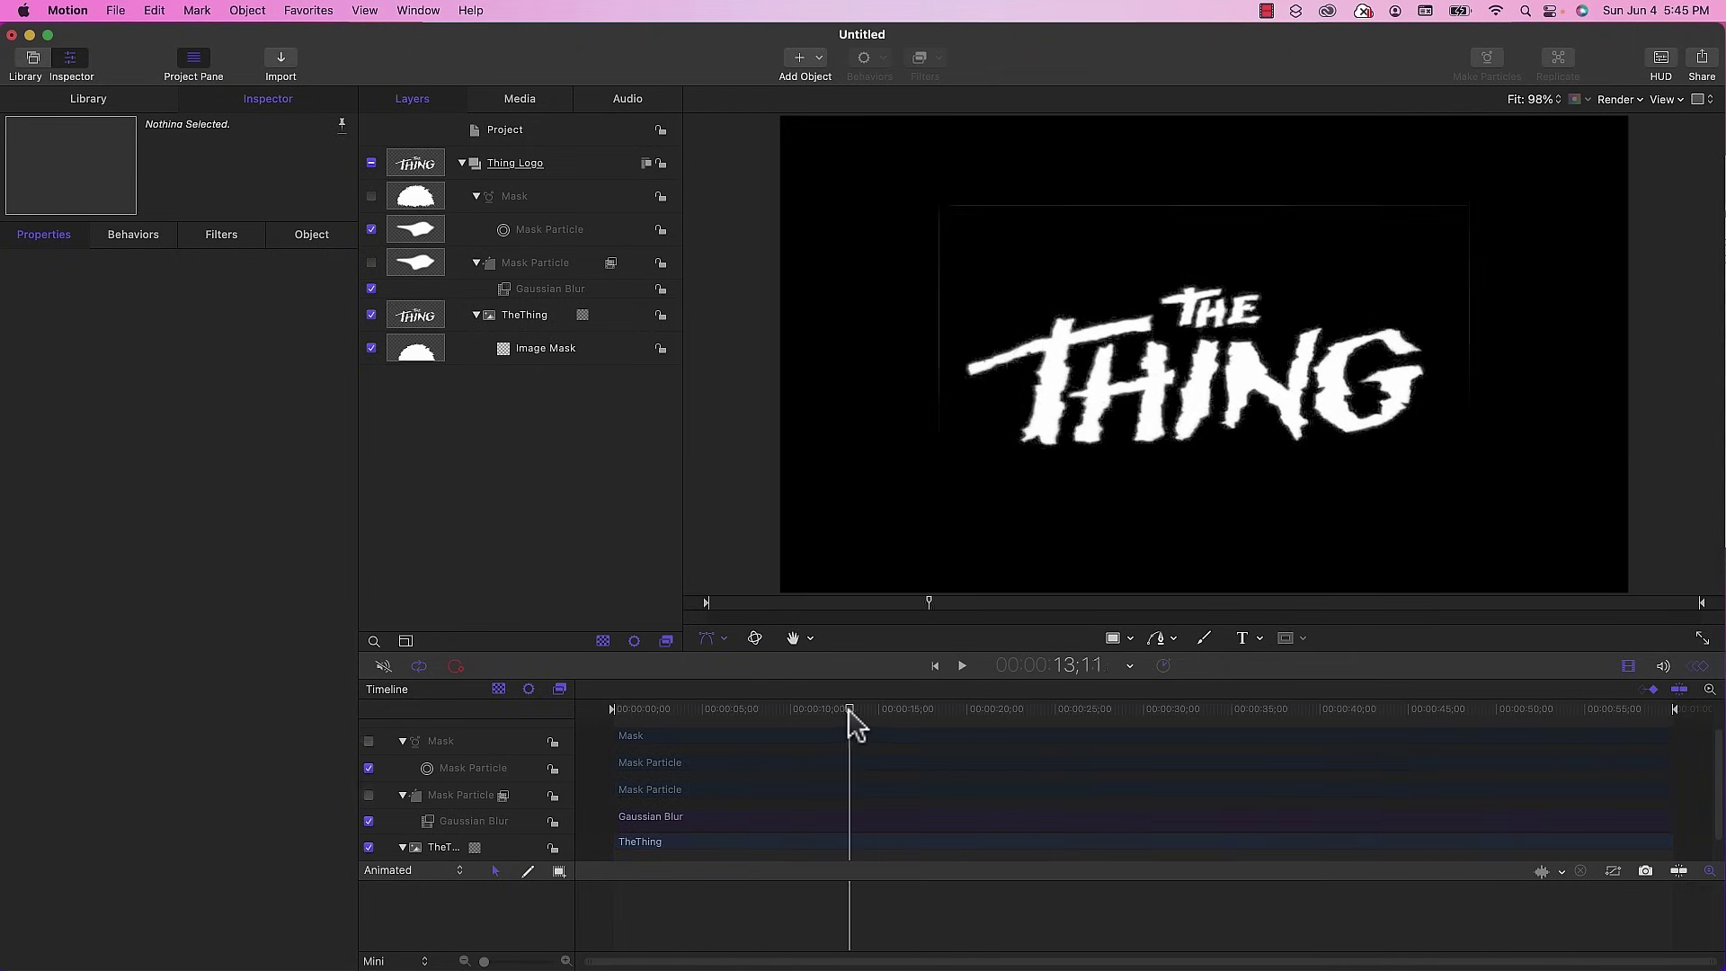
# - Scrub back to around 1;10 and switch the Mask emitter layer back on
pyautogui.moveTo(849, 709); pyautogui.dragTo(636, 733)
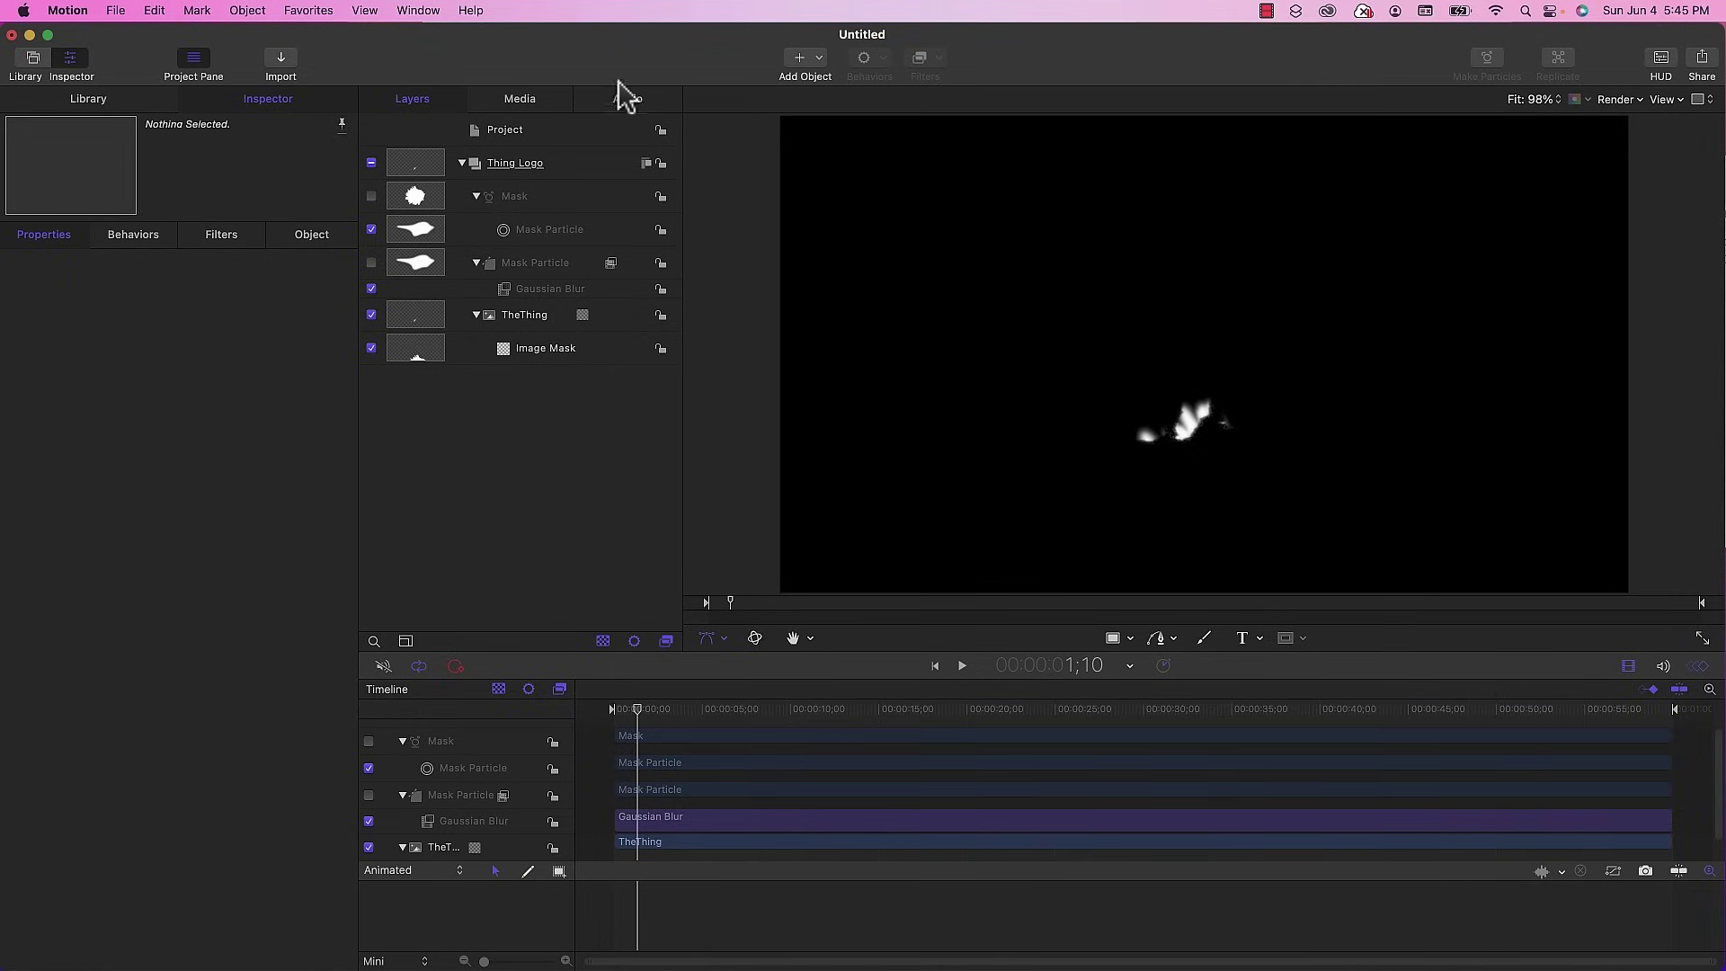
pyautogui.click(497, 200)
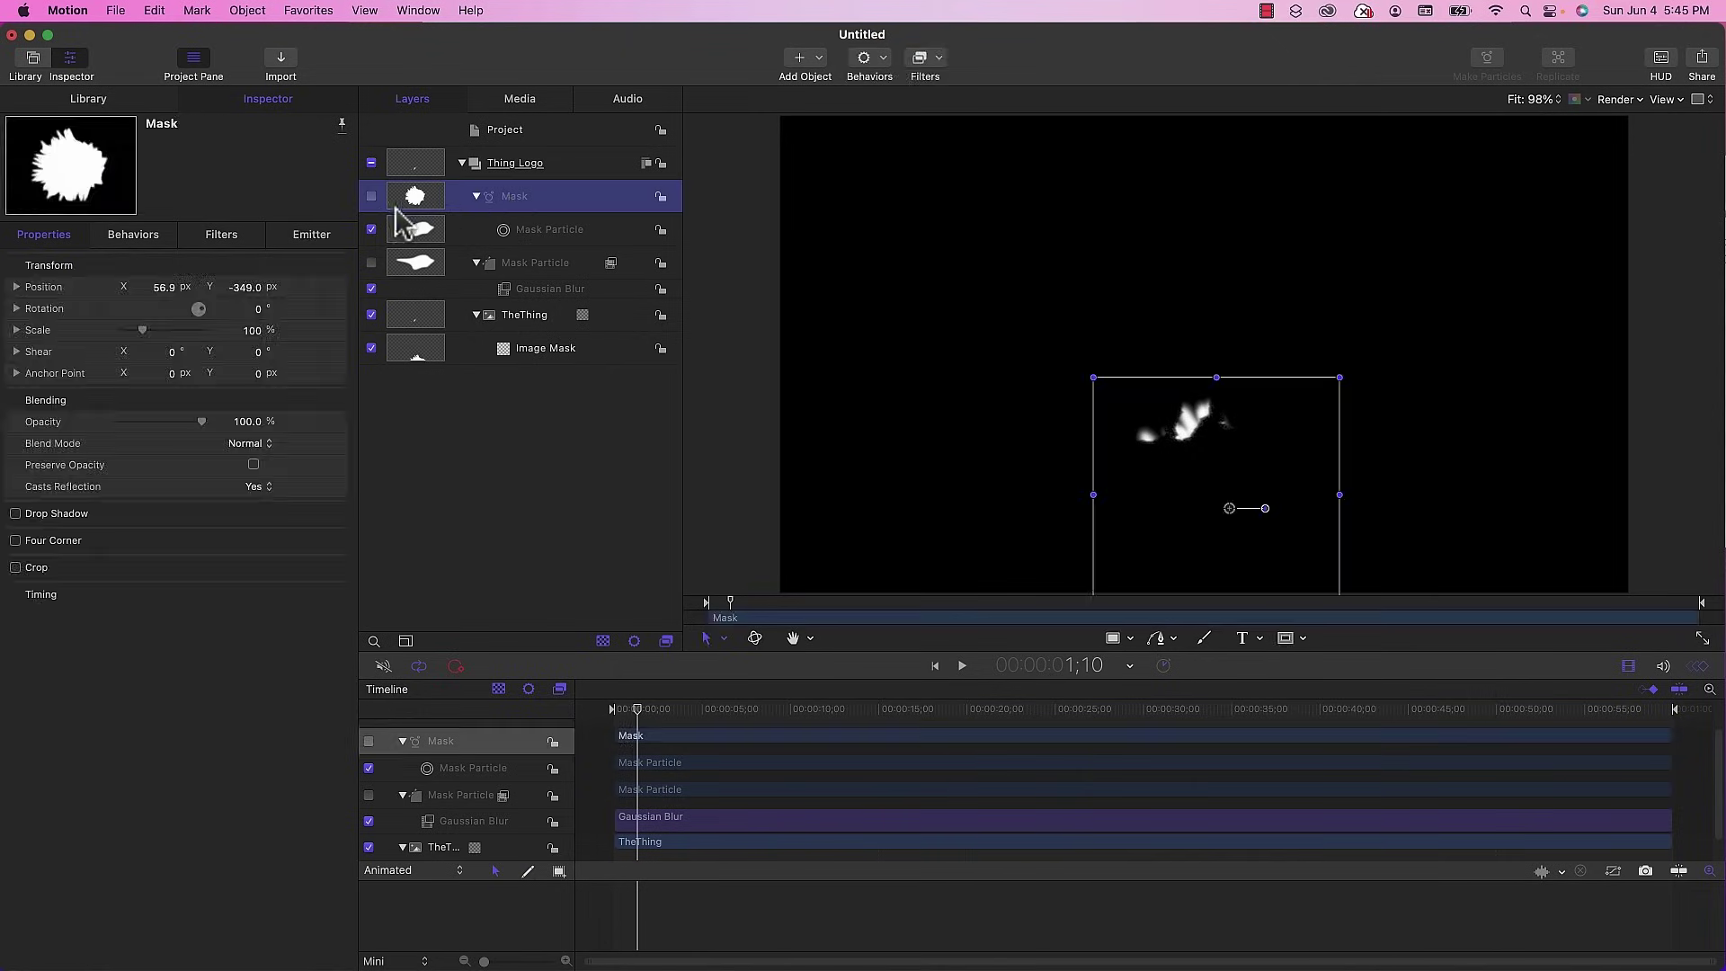
pyautogui.click(371, 196)
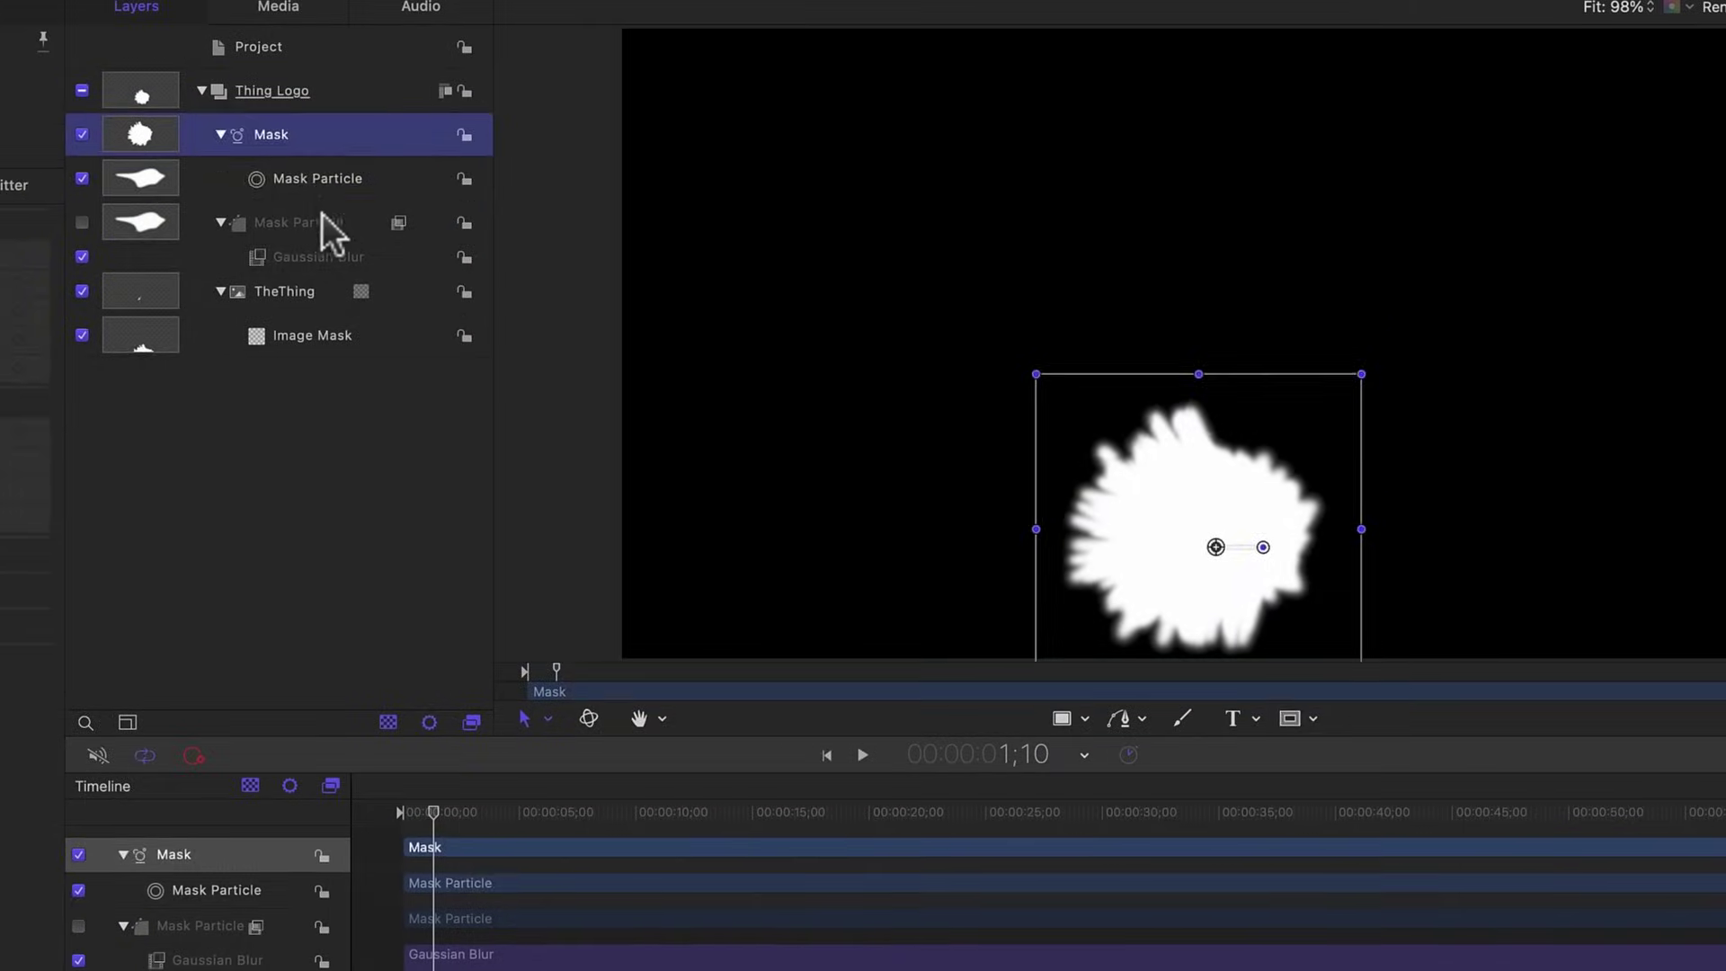
# - Turn the Mask Particle shape layer back on, select it, and hide the Mask emitter
pyautogui.press('Down')
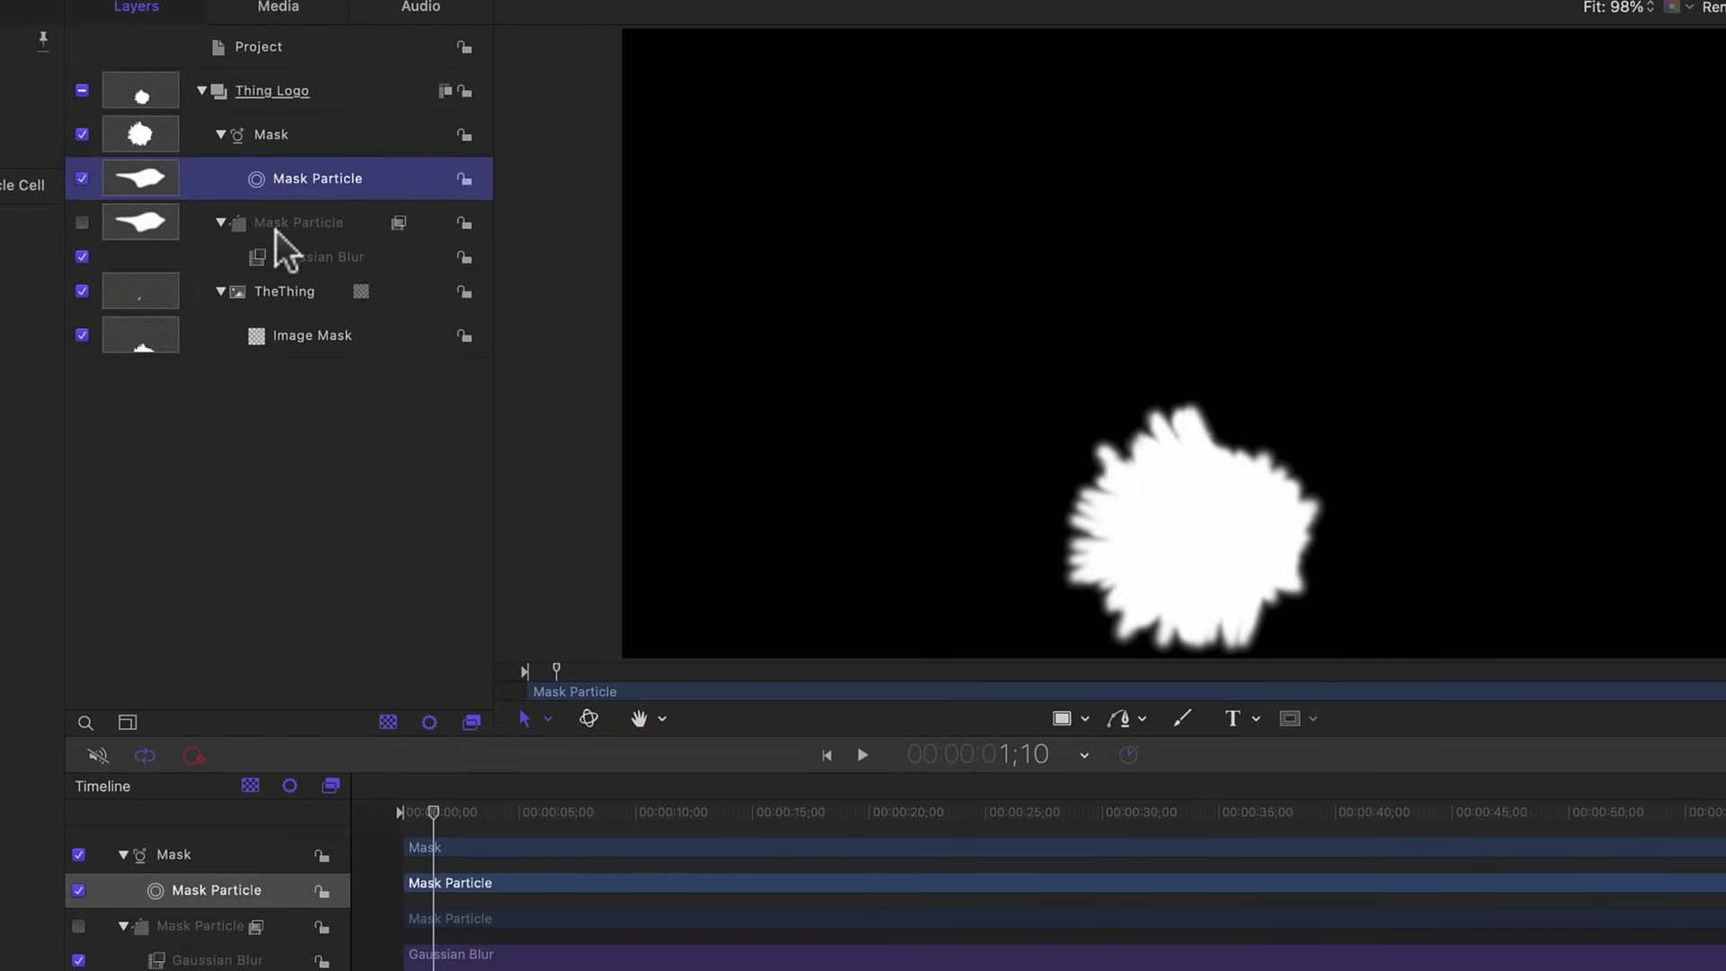
pyautogui.click(173, 236)
pyautogui.click(80, 224)
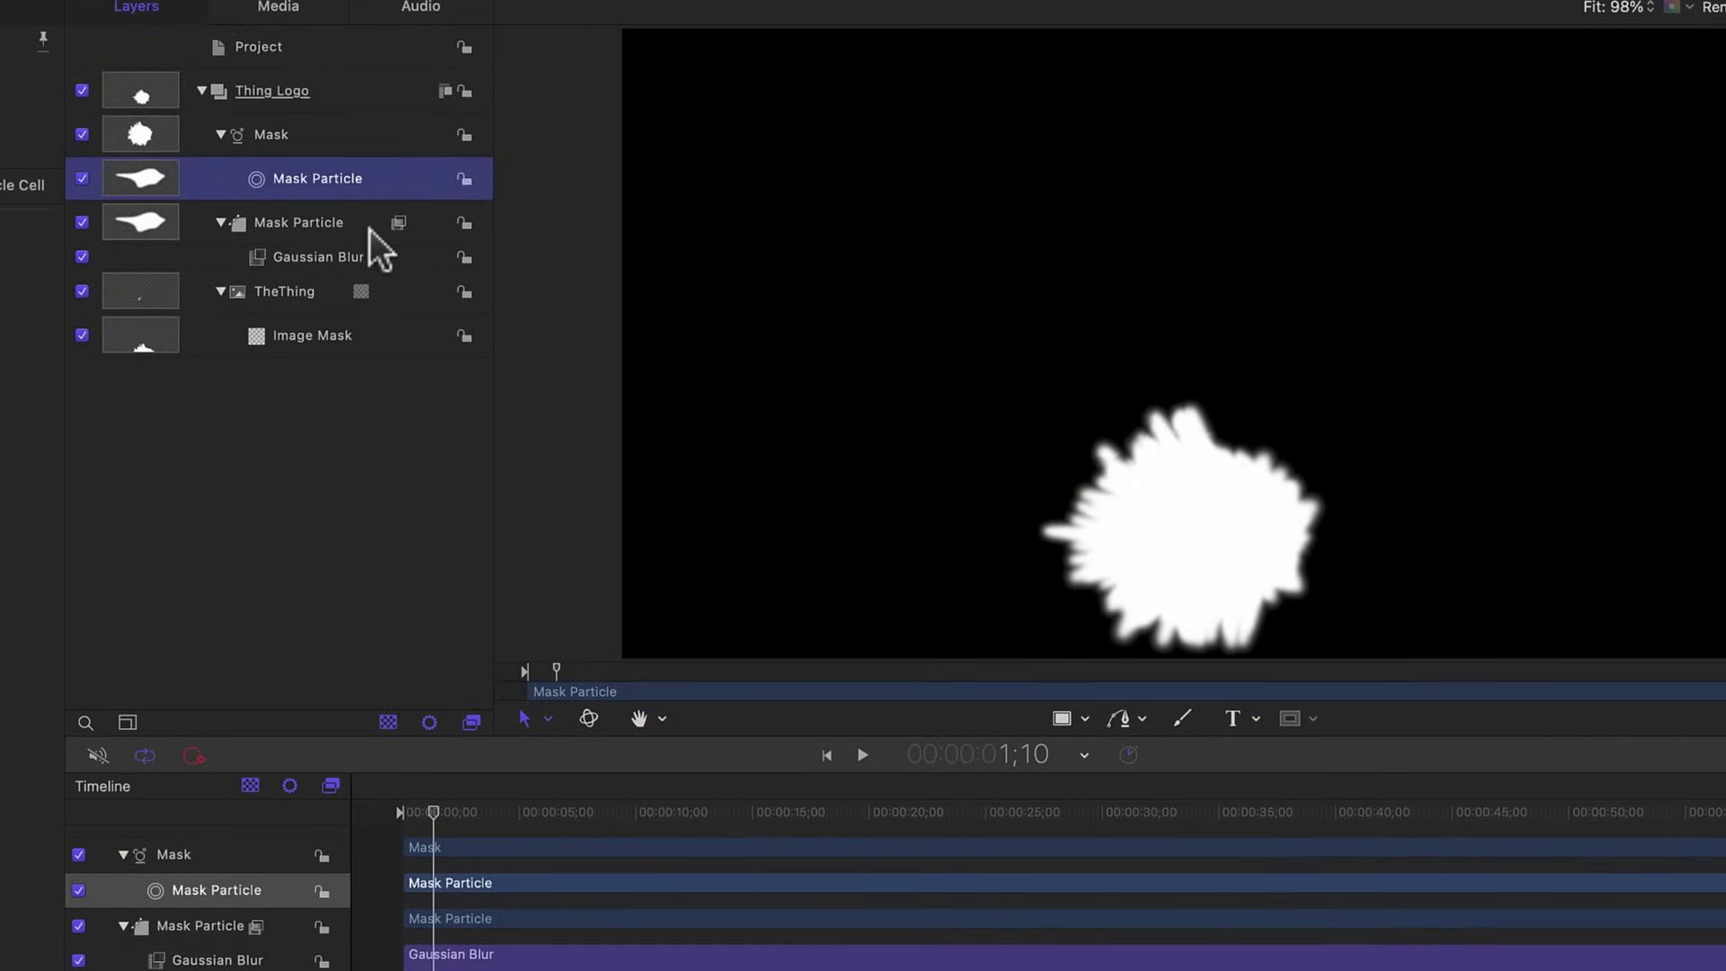
pyautogui.click(310, 229)
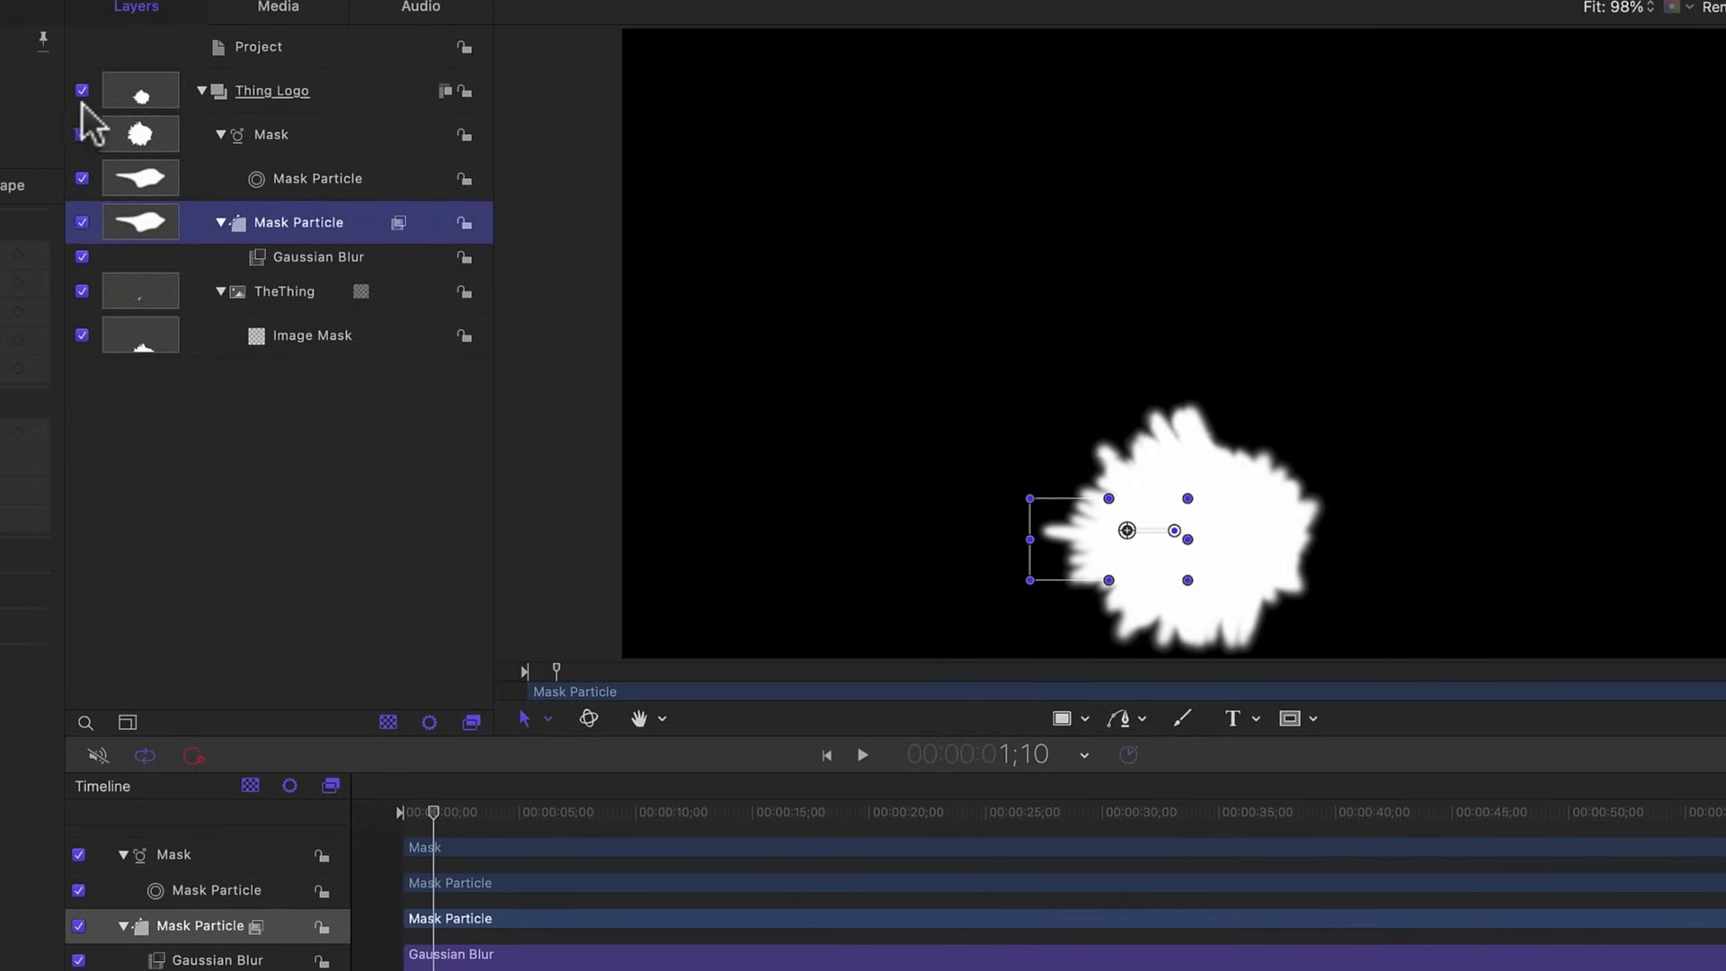
pyautogui.click(82, 134)
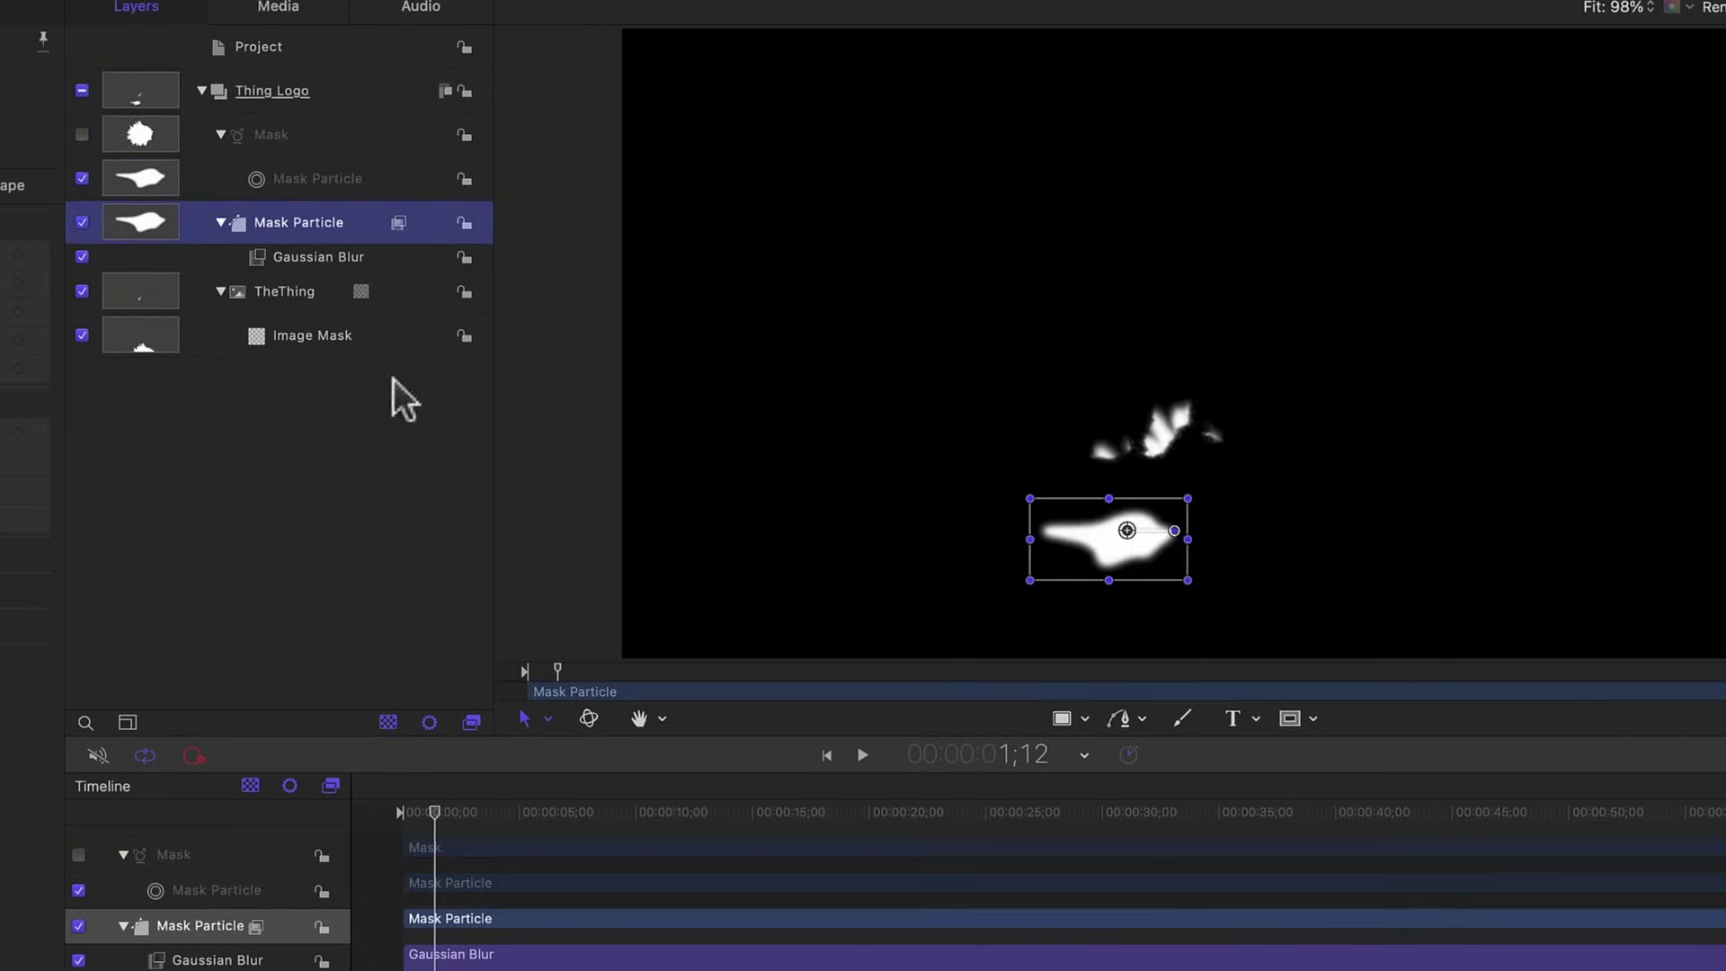
# - In Edit Points mode, pull the blob's right side outward, shift a left-edge point, then hide the layer
pyautogui.click(548, 719)
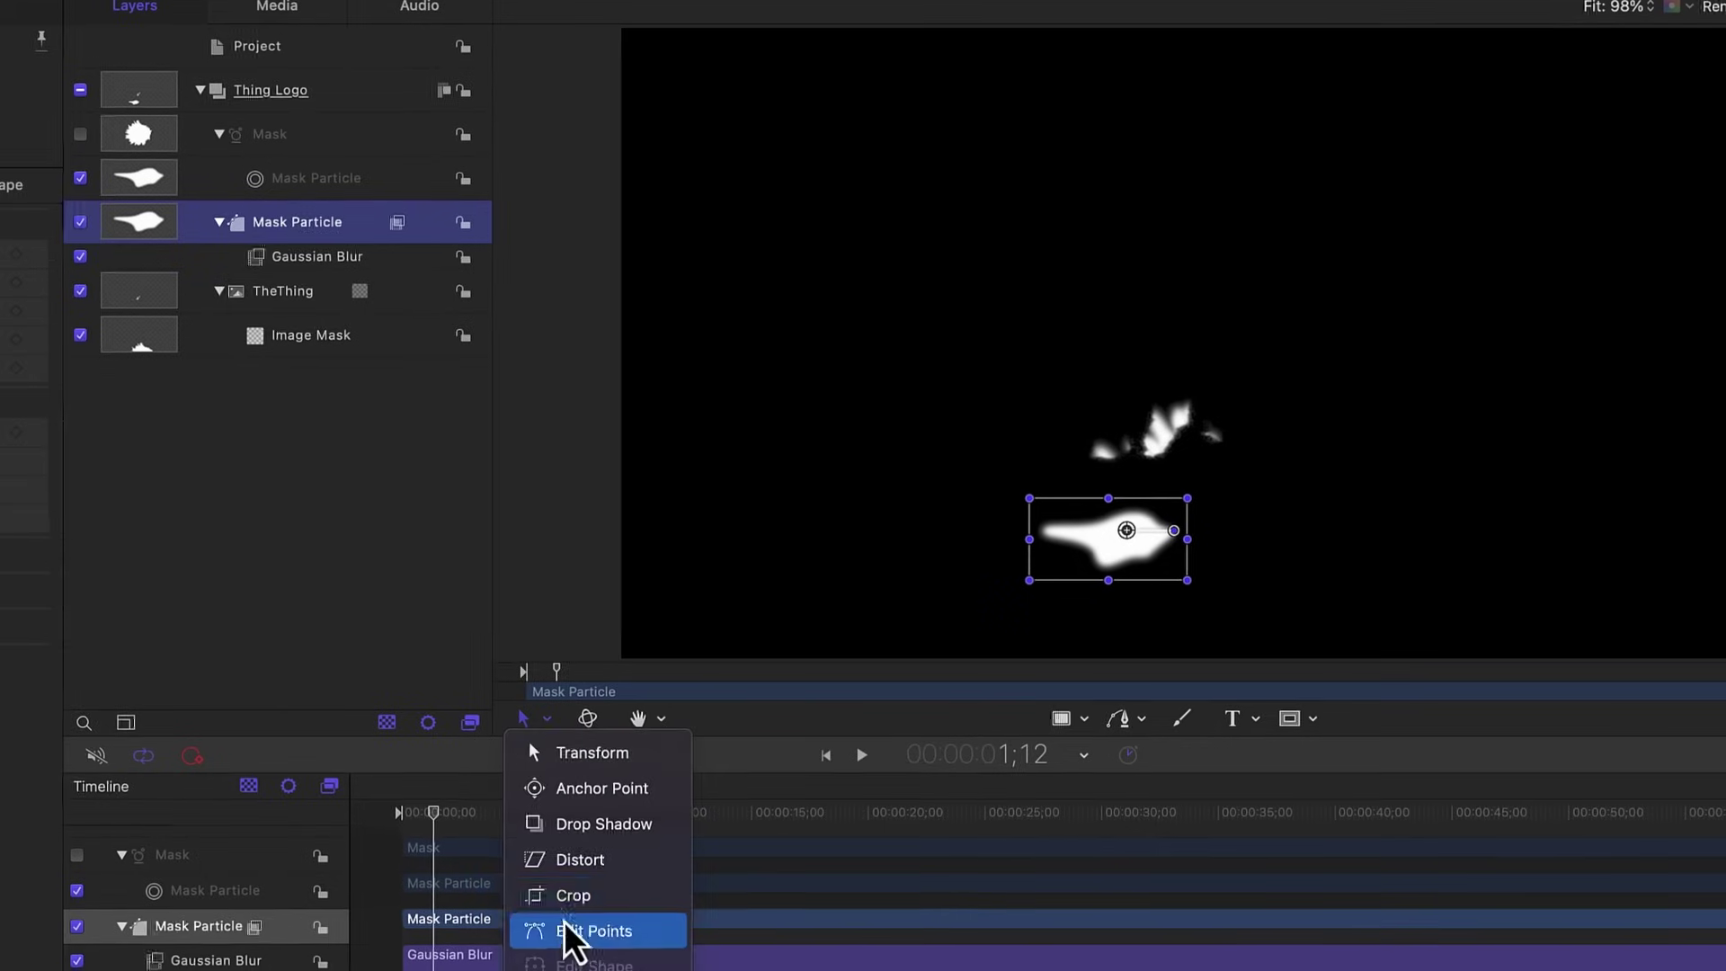
pyautogui.click(568, 935)
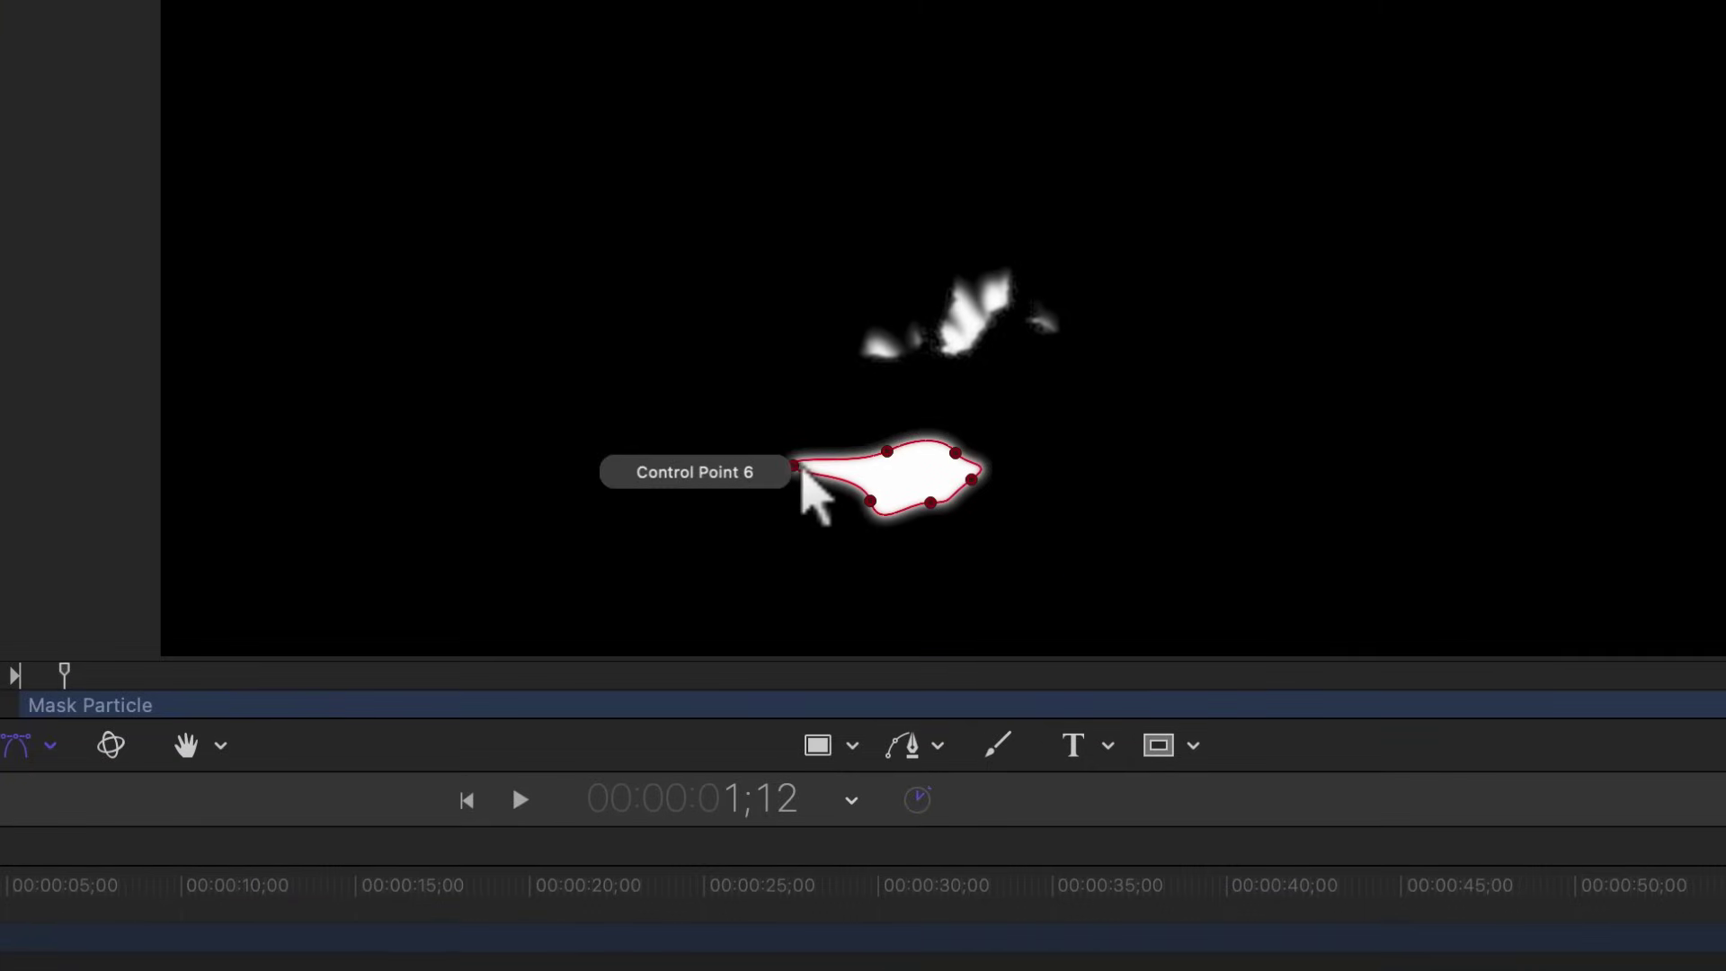
pyautogui.moveTo(798, 467); pyautogui.dragTo(886, 528)
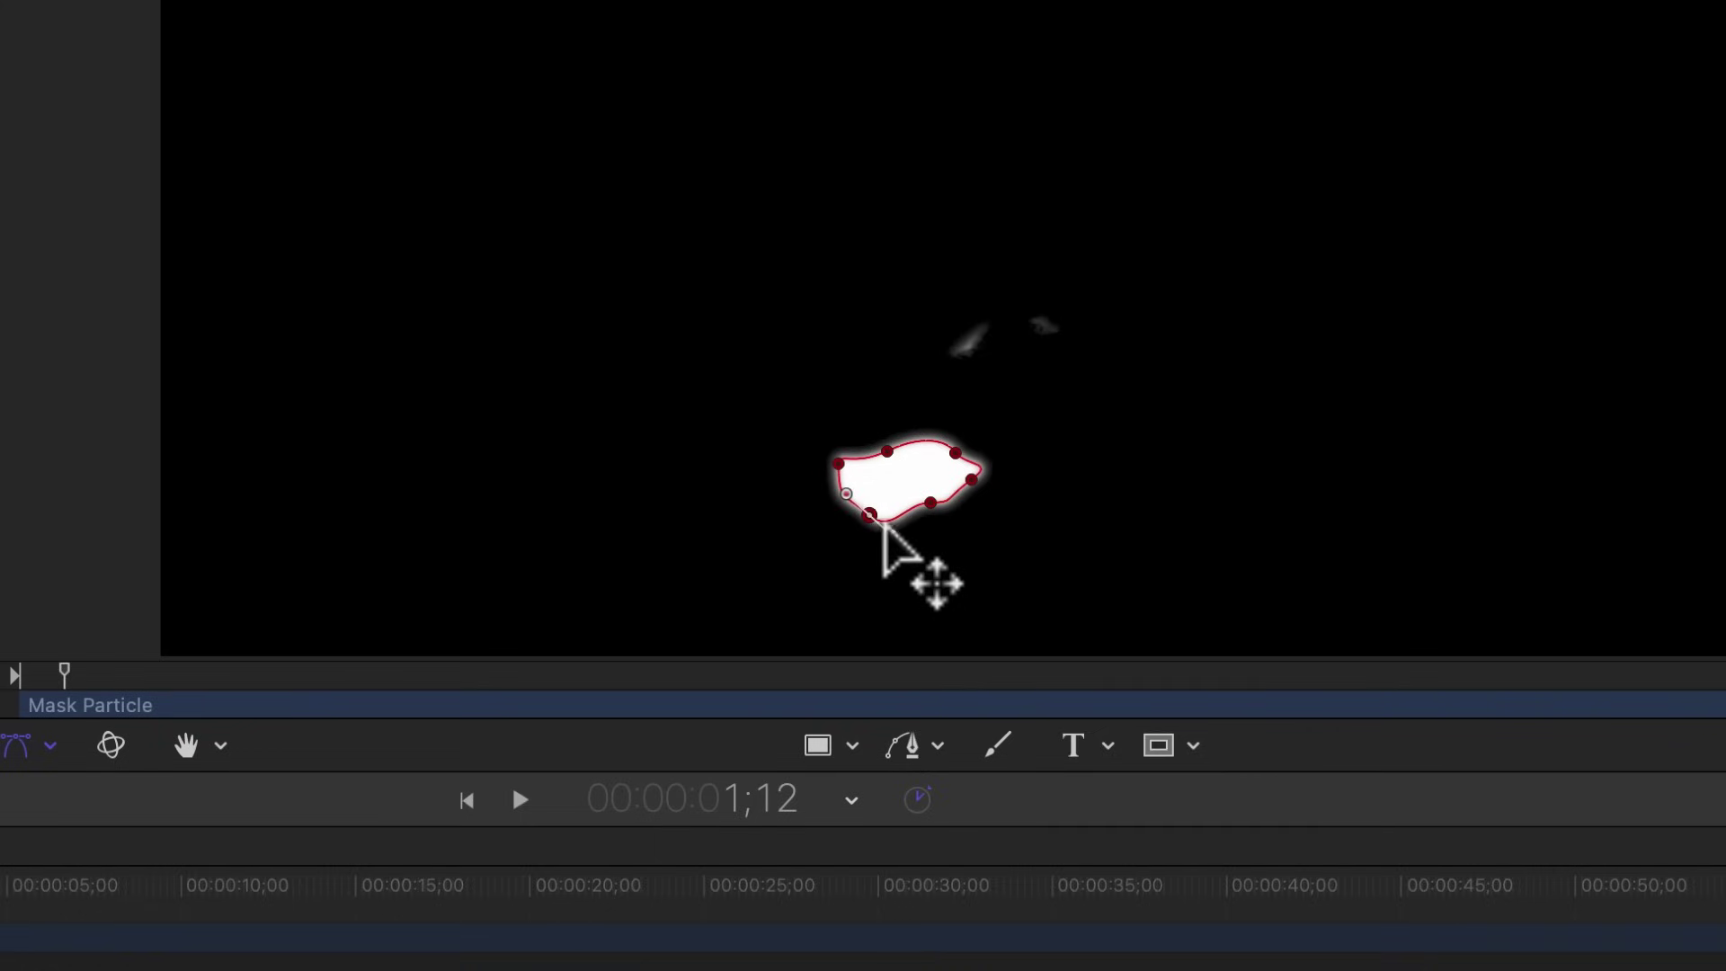
pyautogui.moveTo(838, 463); pyautogui.dragTo(853, 458)
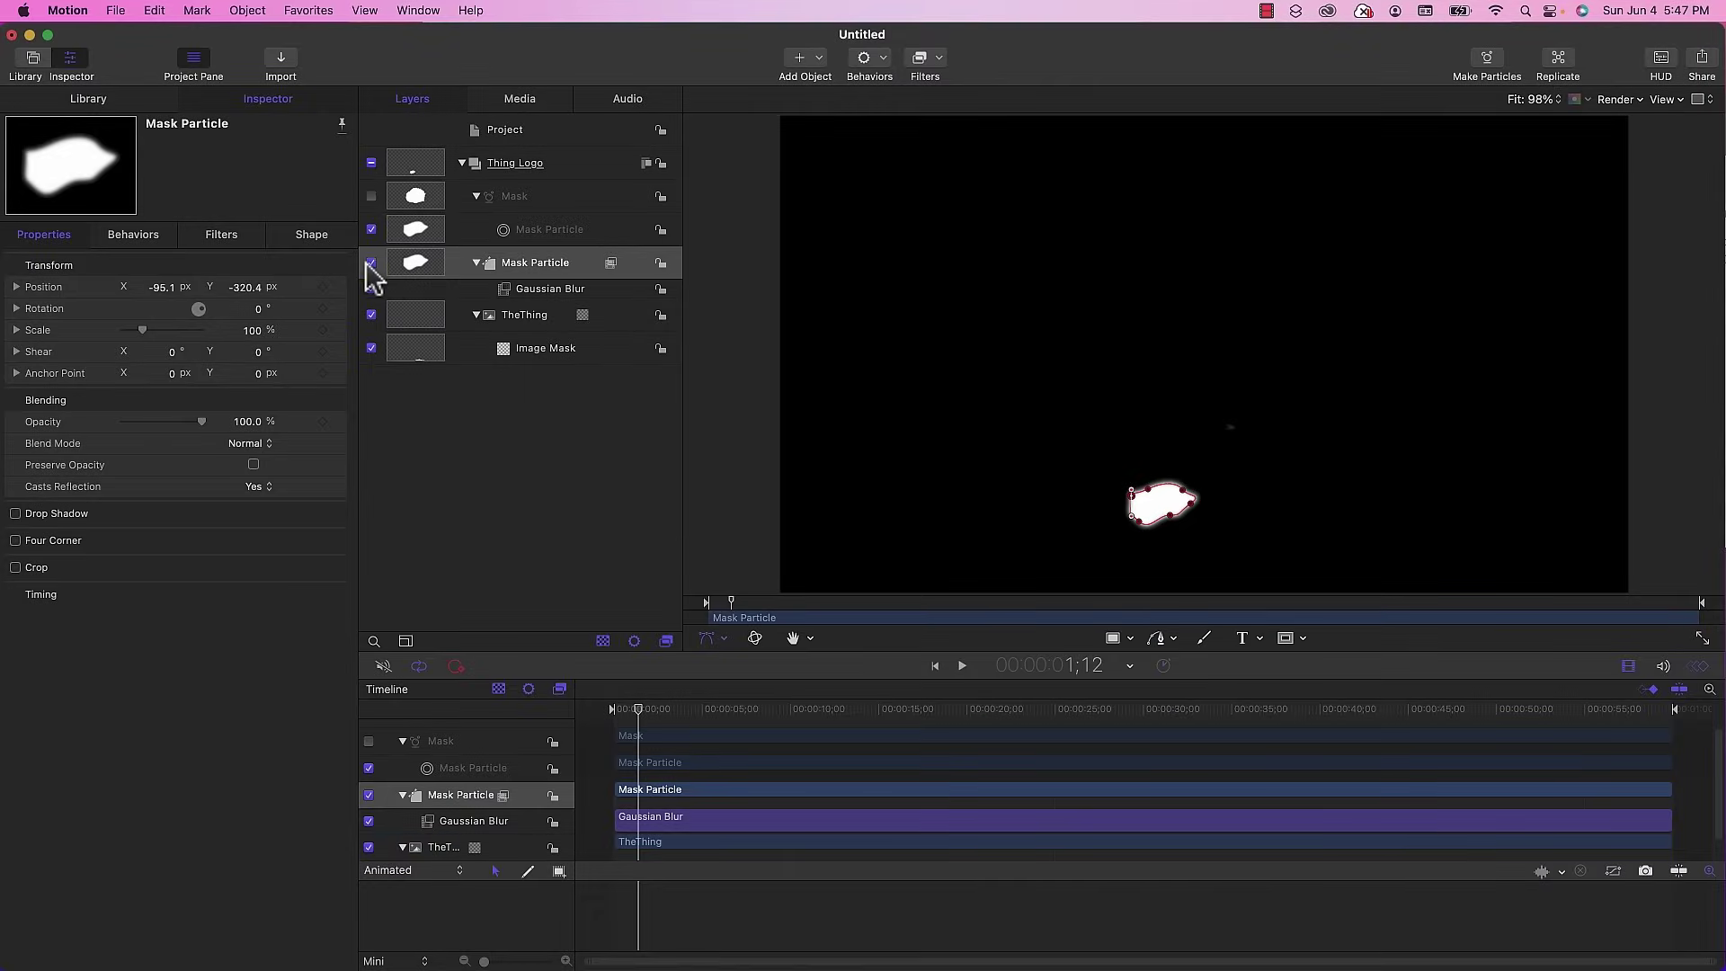
pyautogui.click(370, 263)
# - Play the animation from the start to check the logo revealed through the particle mask
pyautogui.click(674, 693)
pyautogui.moveTo(640, 708); pyautogui.dragTo(617, 708)
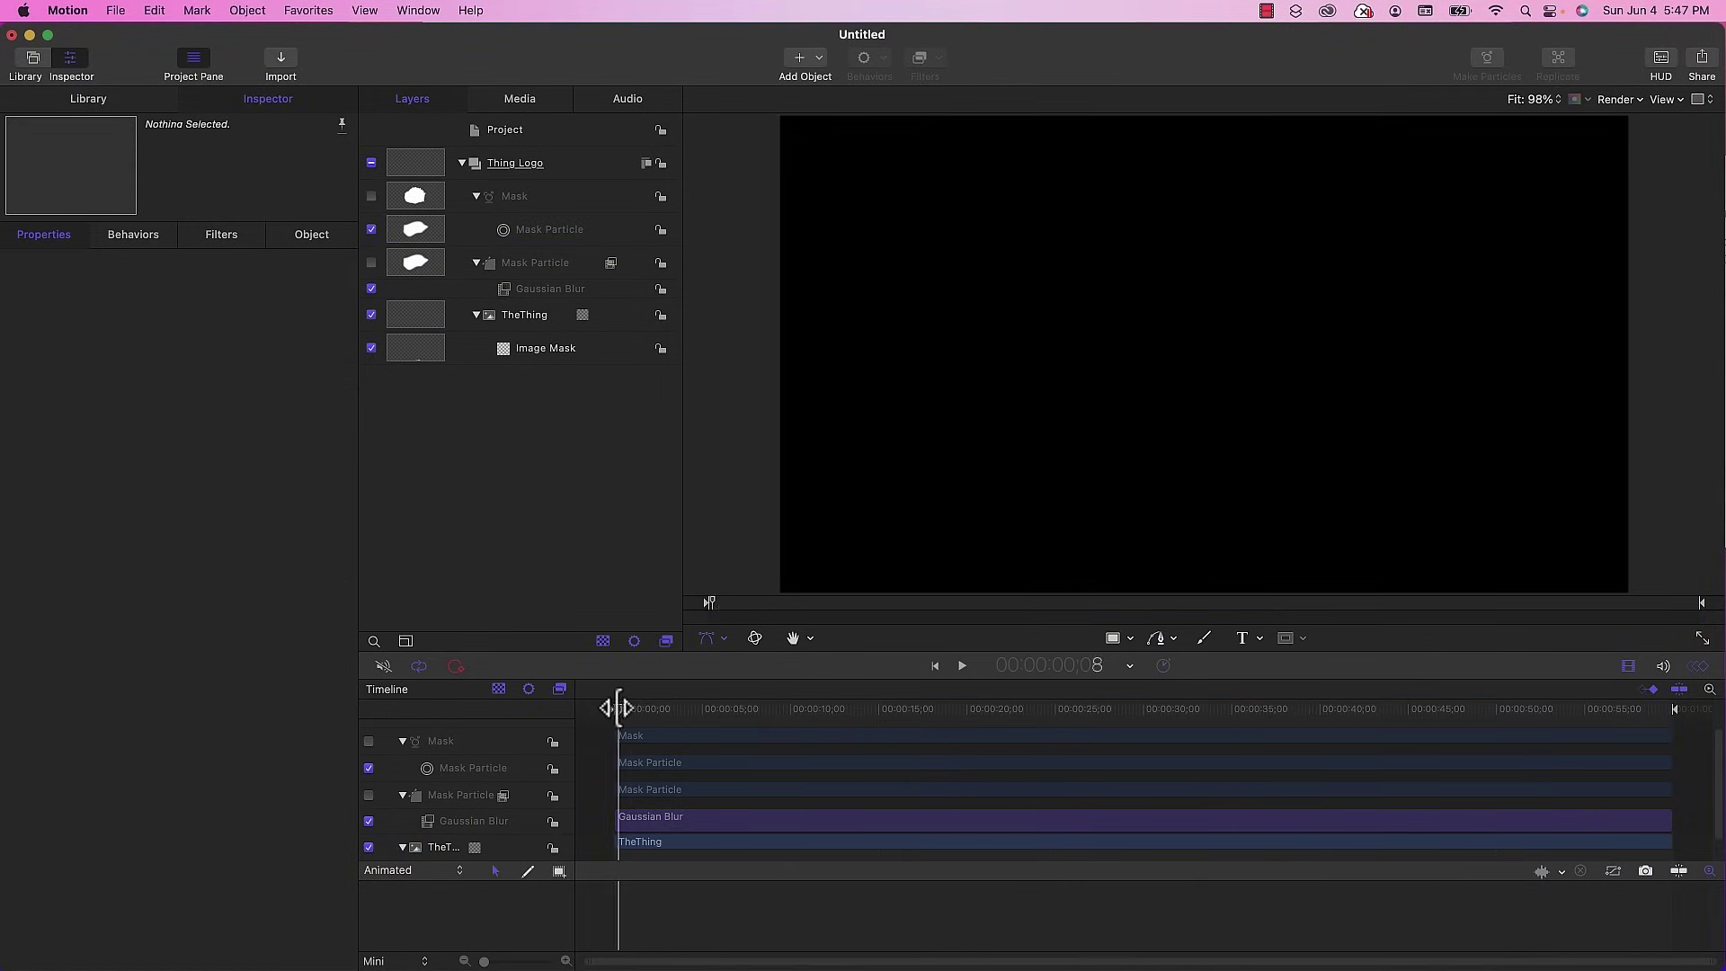
pyautogui.press('space')
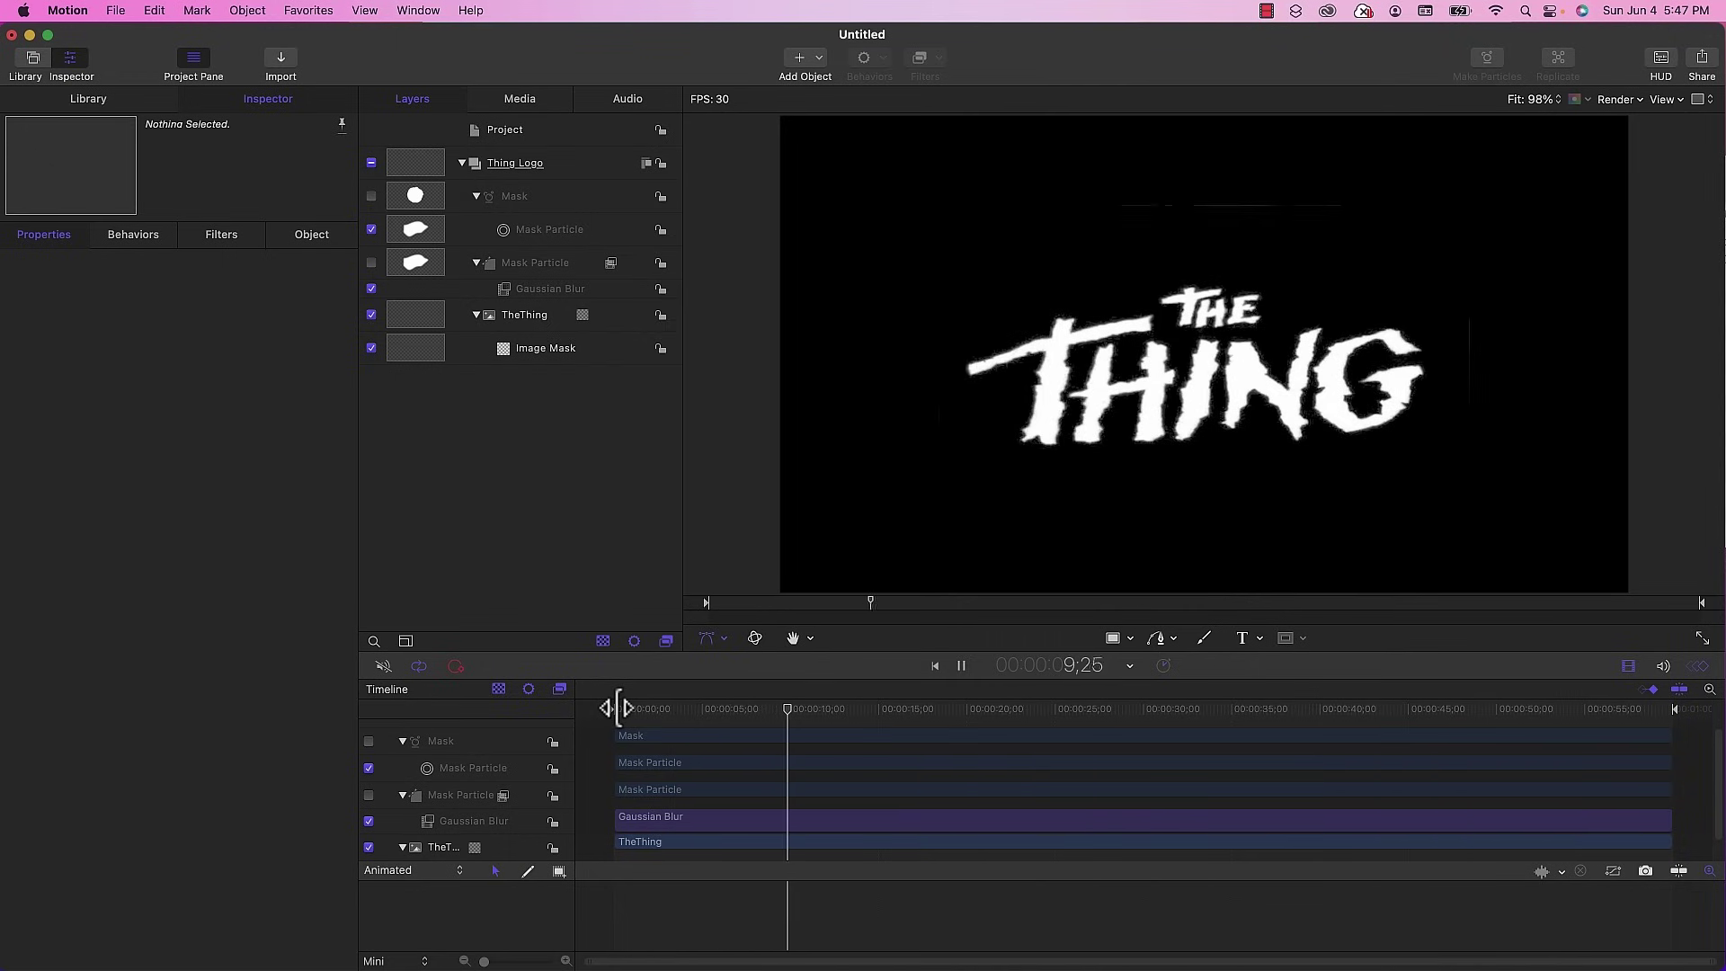
pyautogui.press('space')
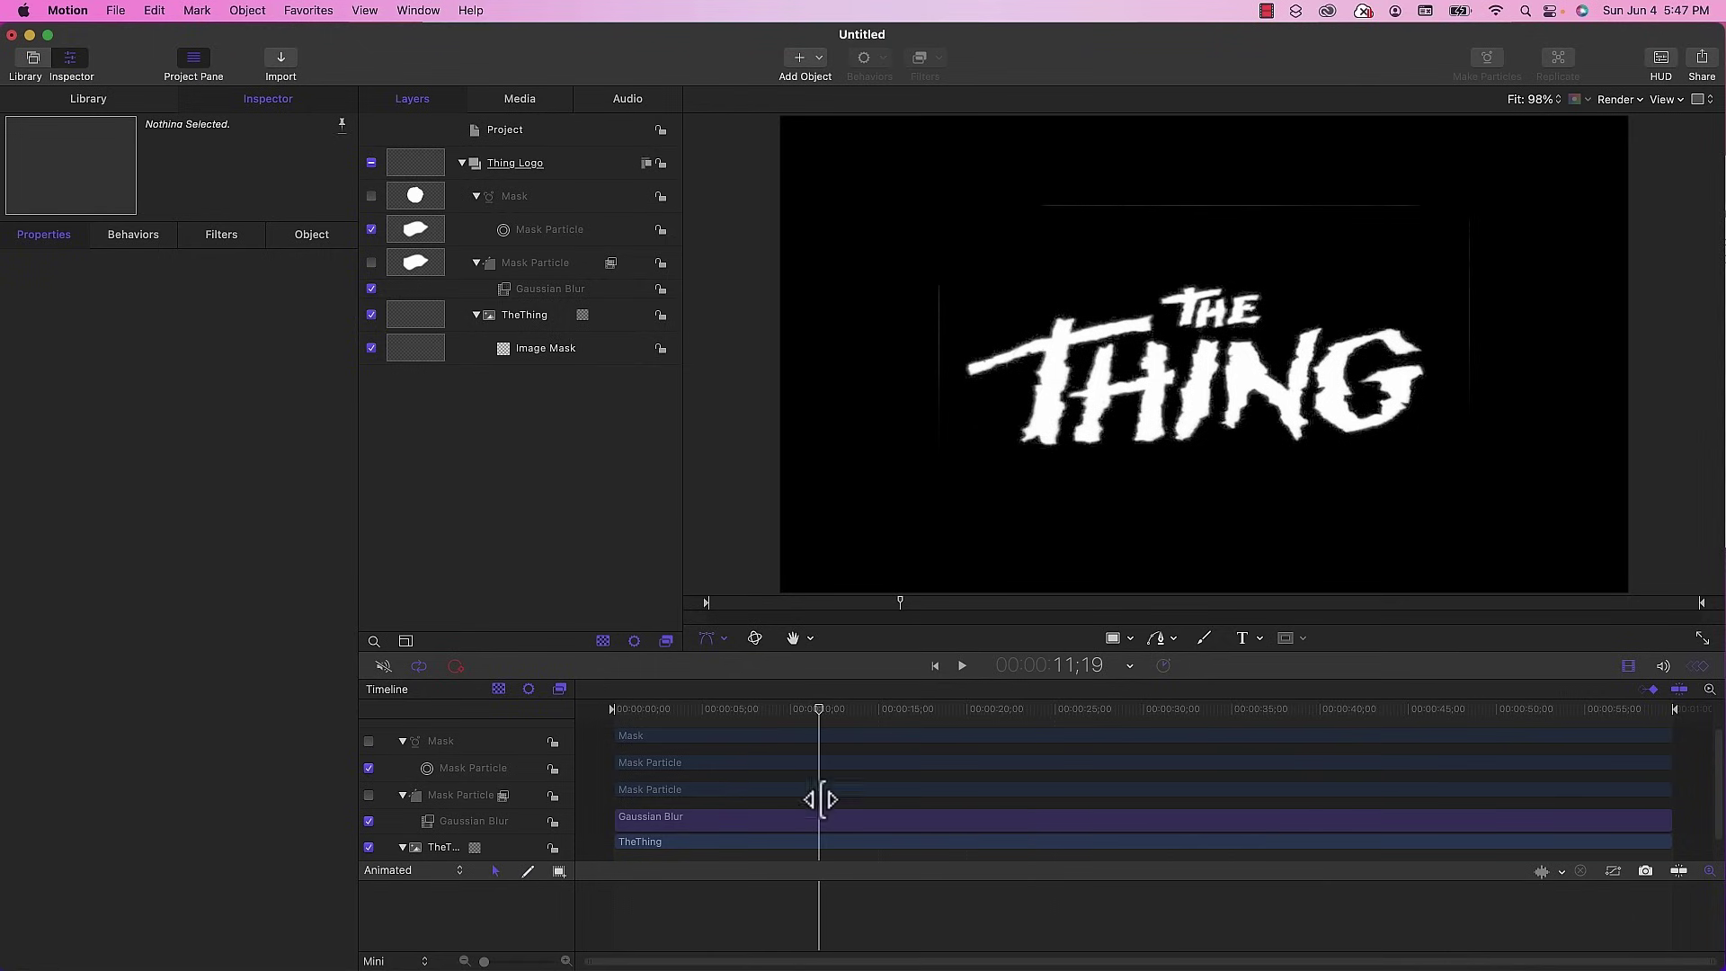
pyautogui.click(779, 708)
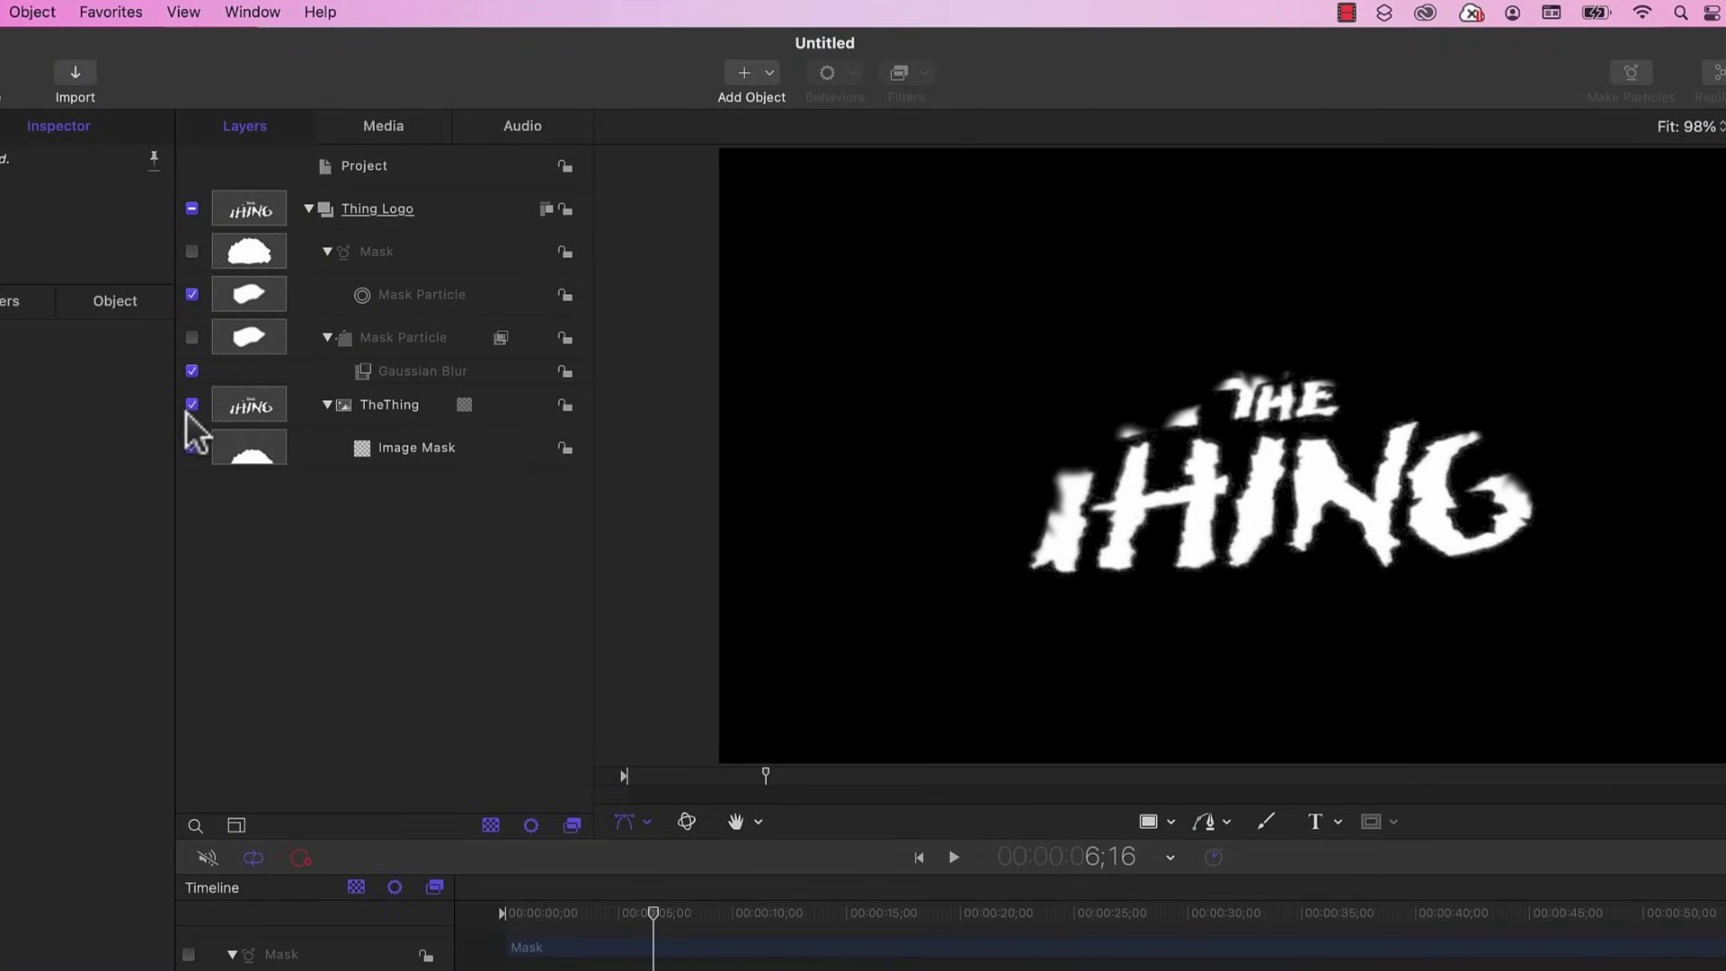
# - Show only the Mask particle cloud with TheThing hidden, and end the play range near 23 seconds
pyautogui.click(192, 404)
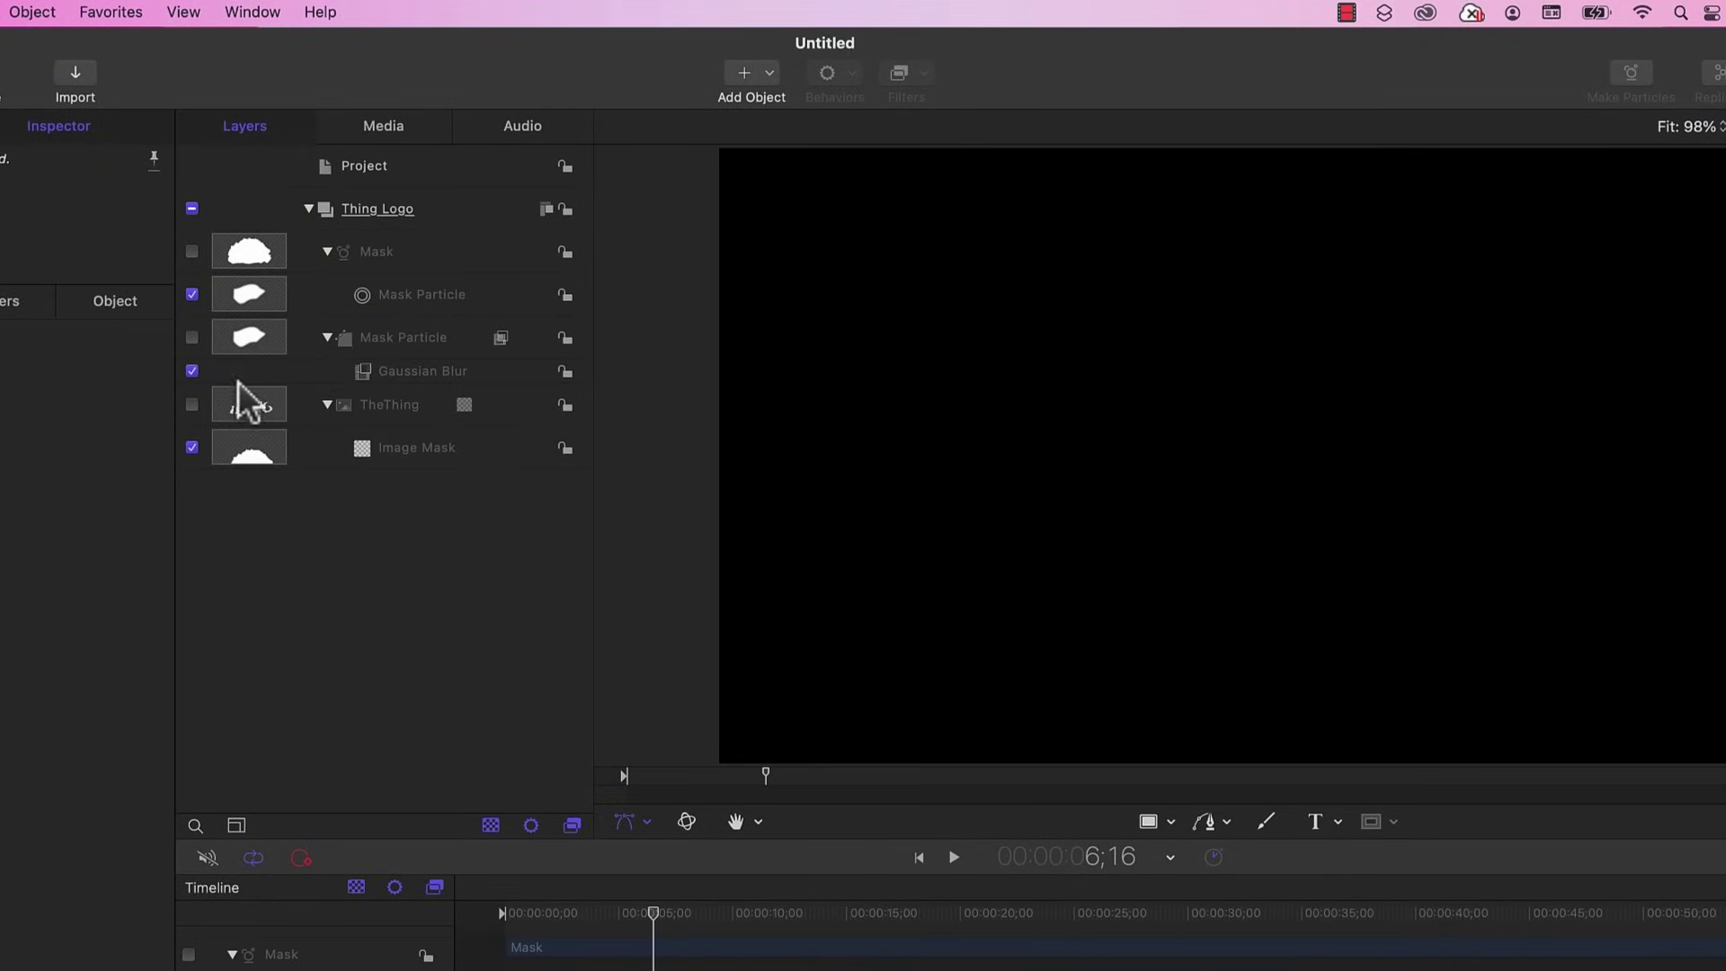
pyautogui.click(193, 251)
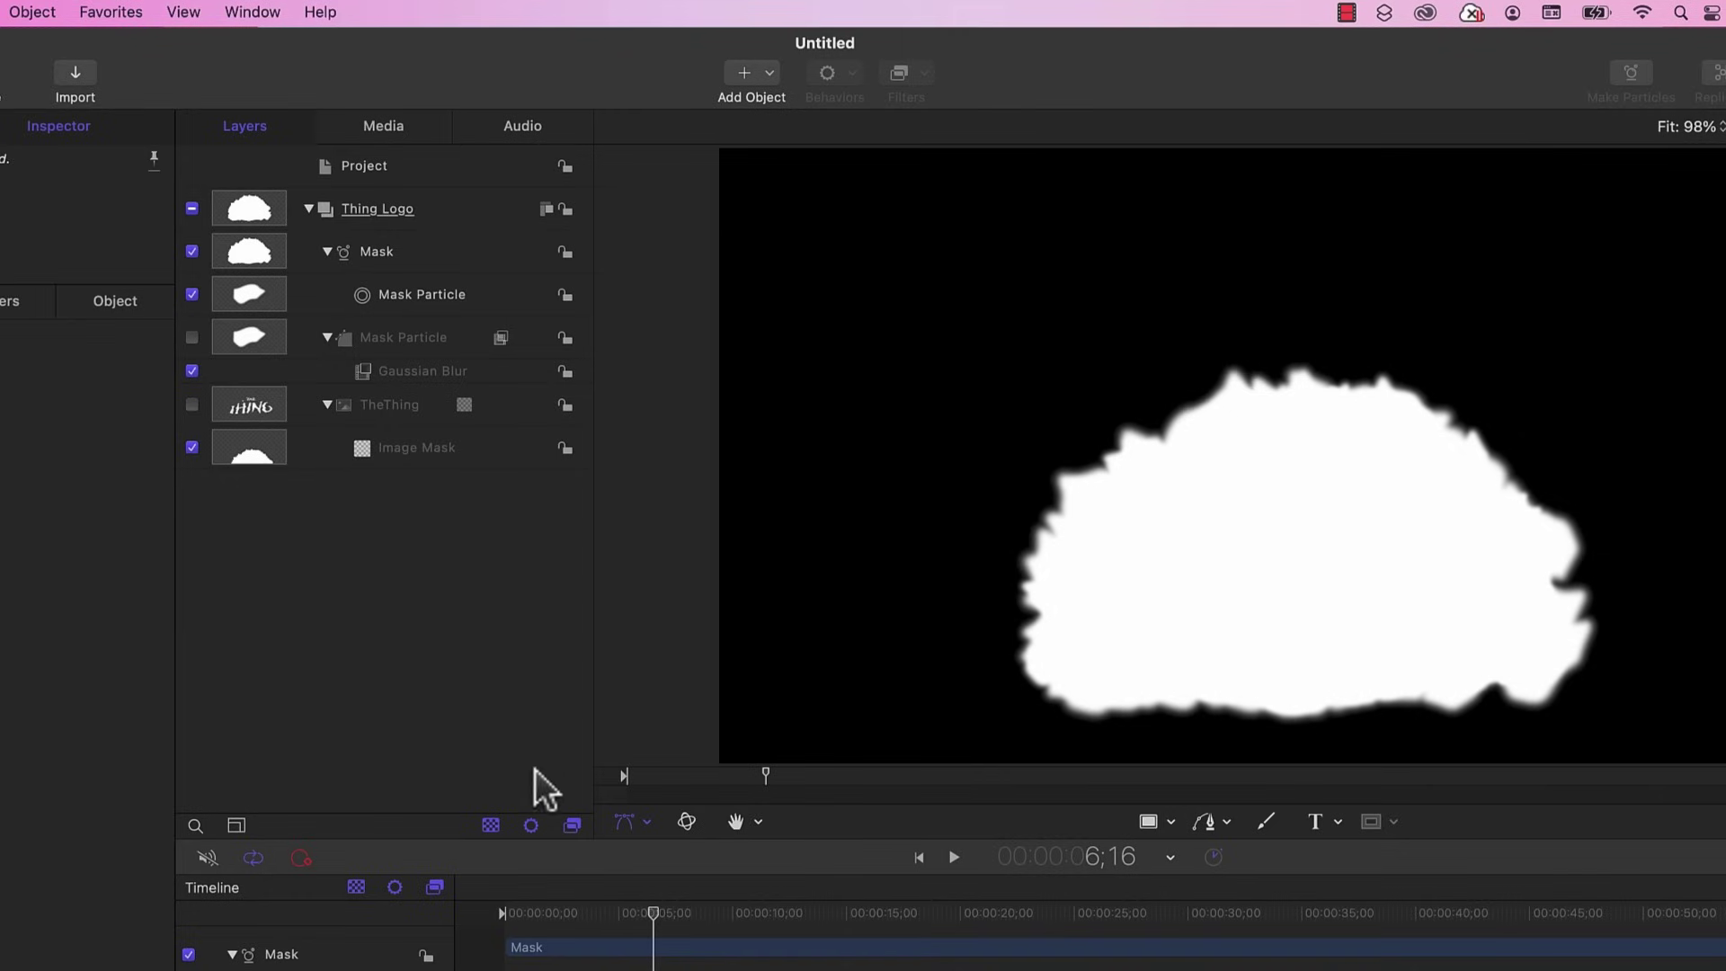
pyautogui.moveTo(651, 915); pyautogui.dragTo(1022, 924)
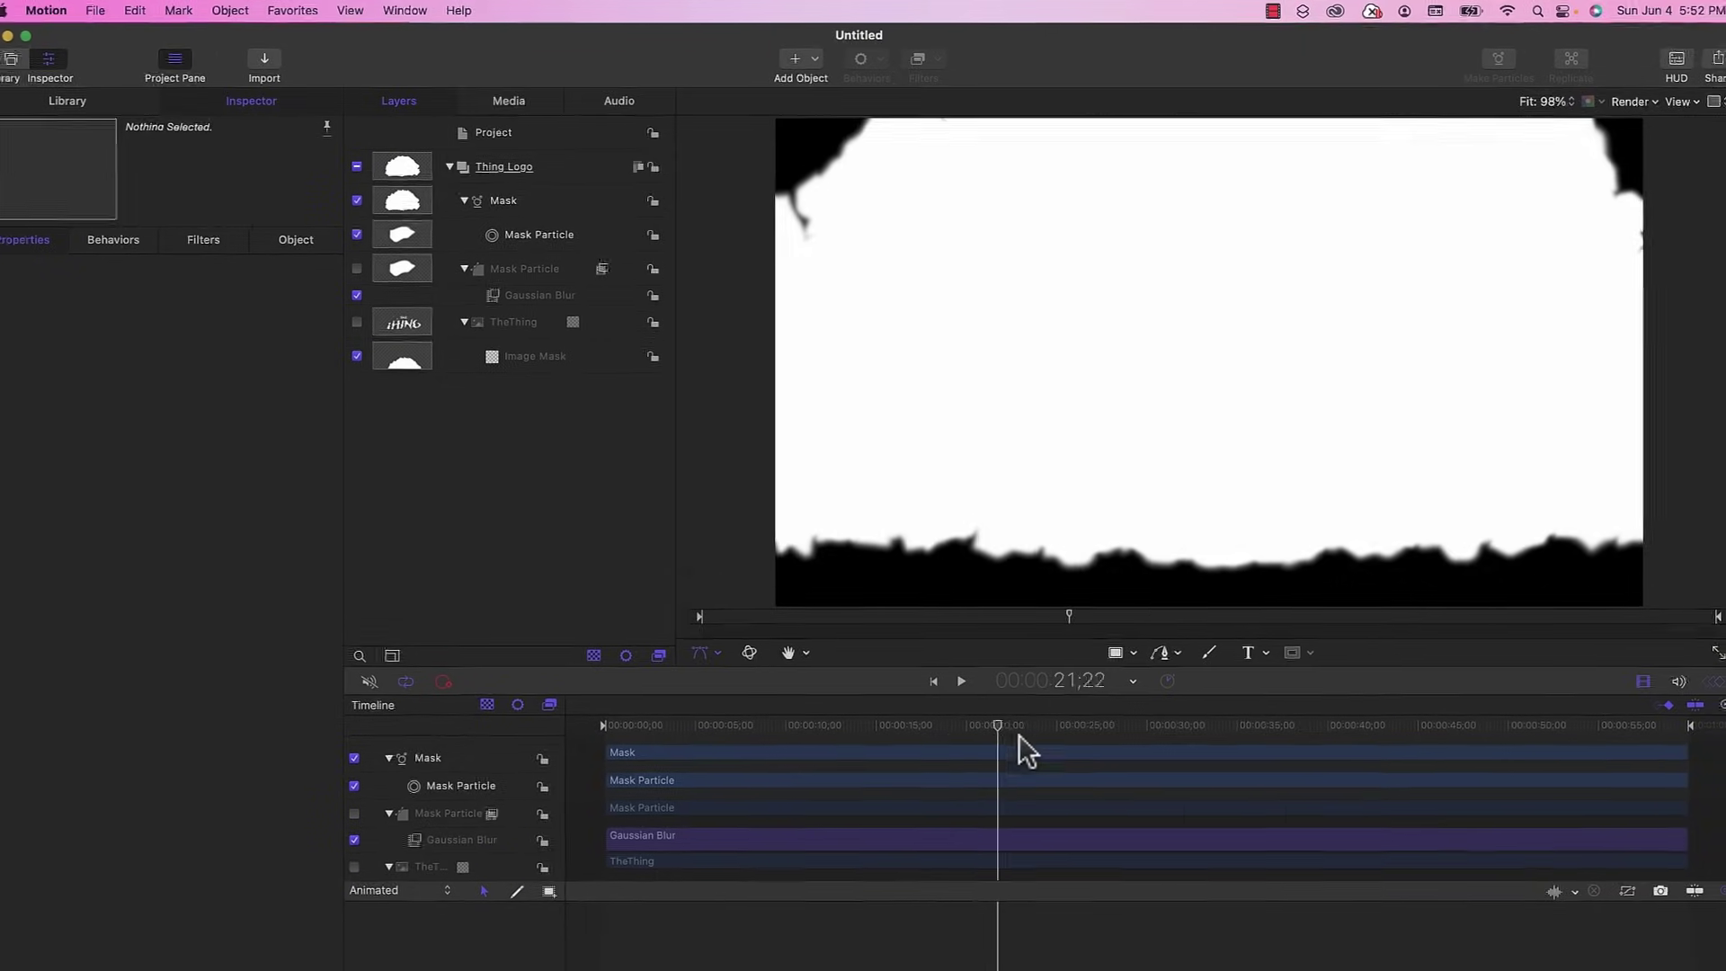
pyautogui.moveTo(1019, 735); pyautogui.dragTo(978, 694)
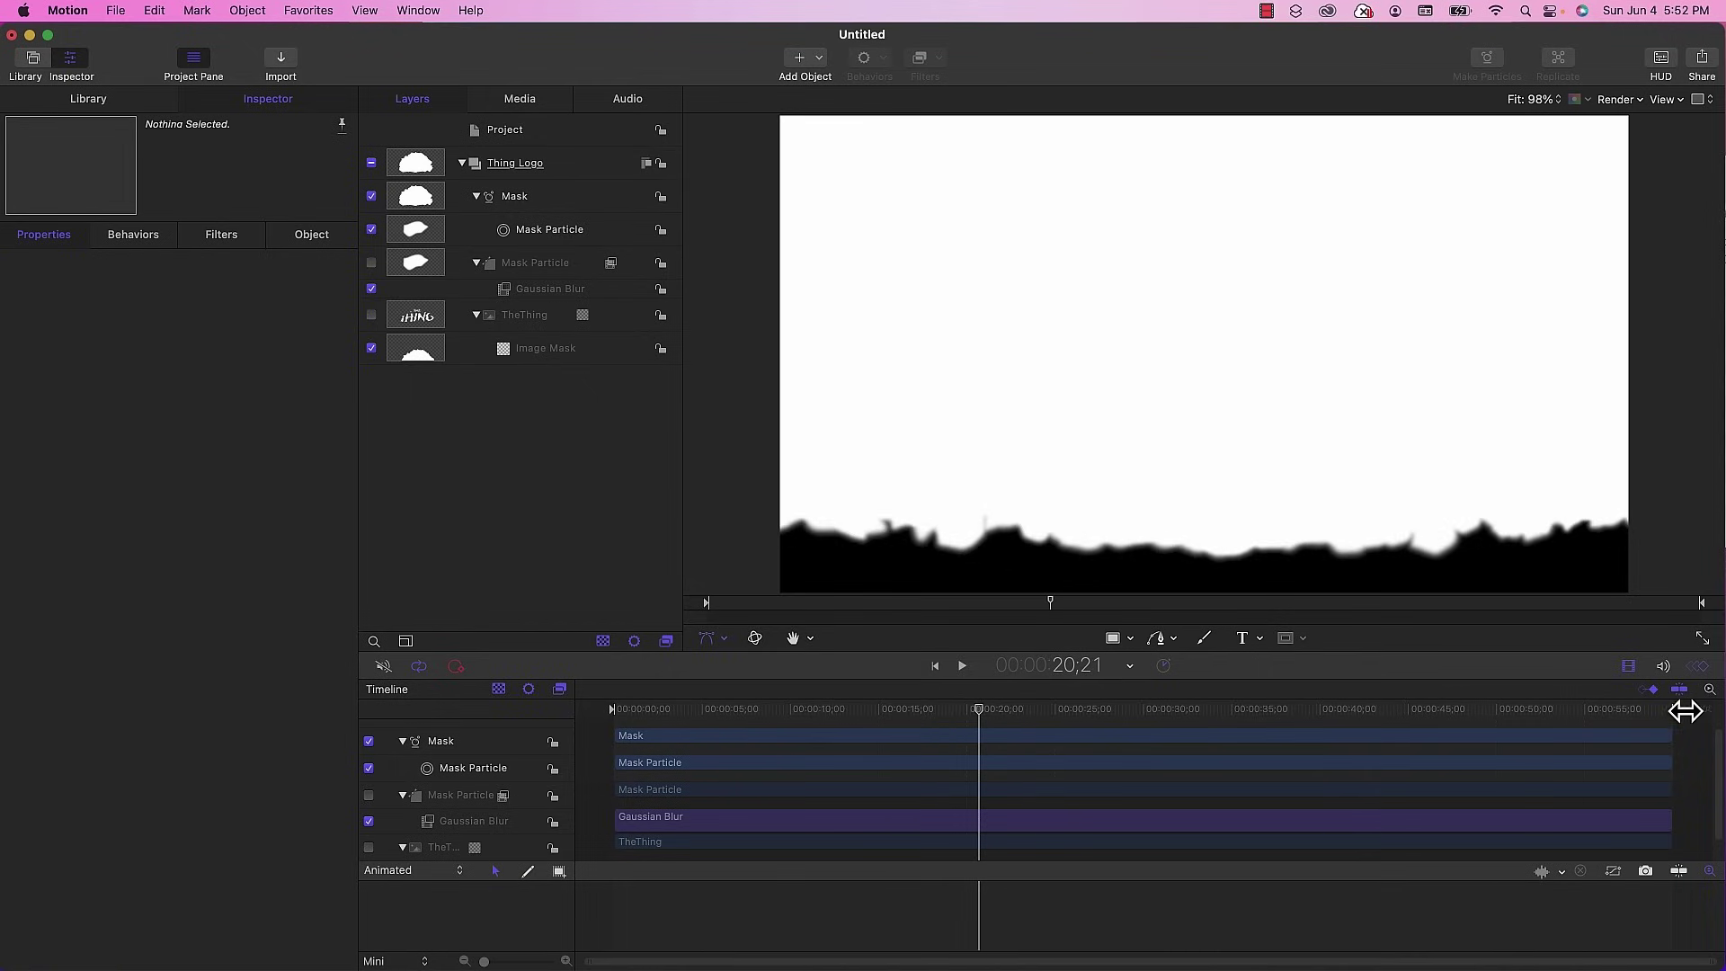
pyautogui.moveTo(1684, 710); pyautogui.dragTo(1576, 752)
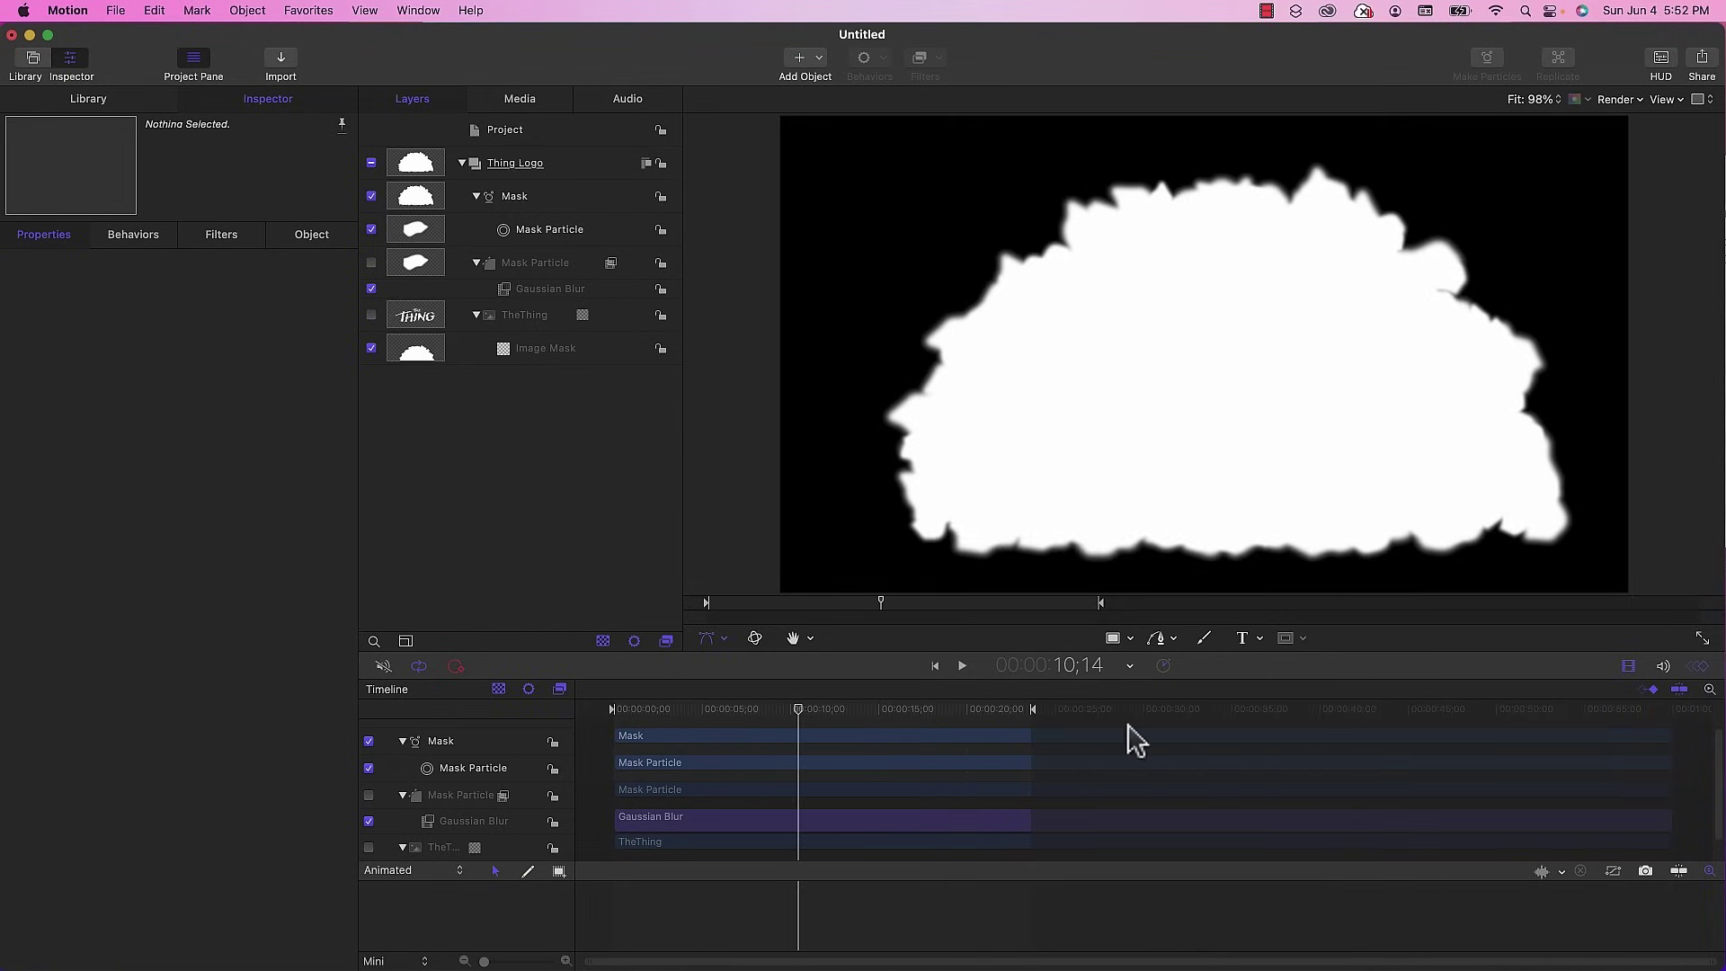
pyautogui.moveTo(798, 707); pyautogui.dragTo(721, 711)
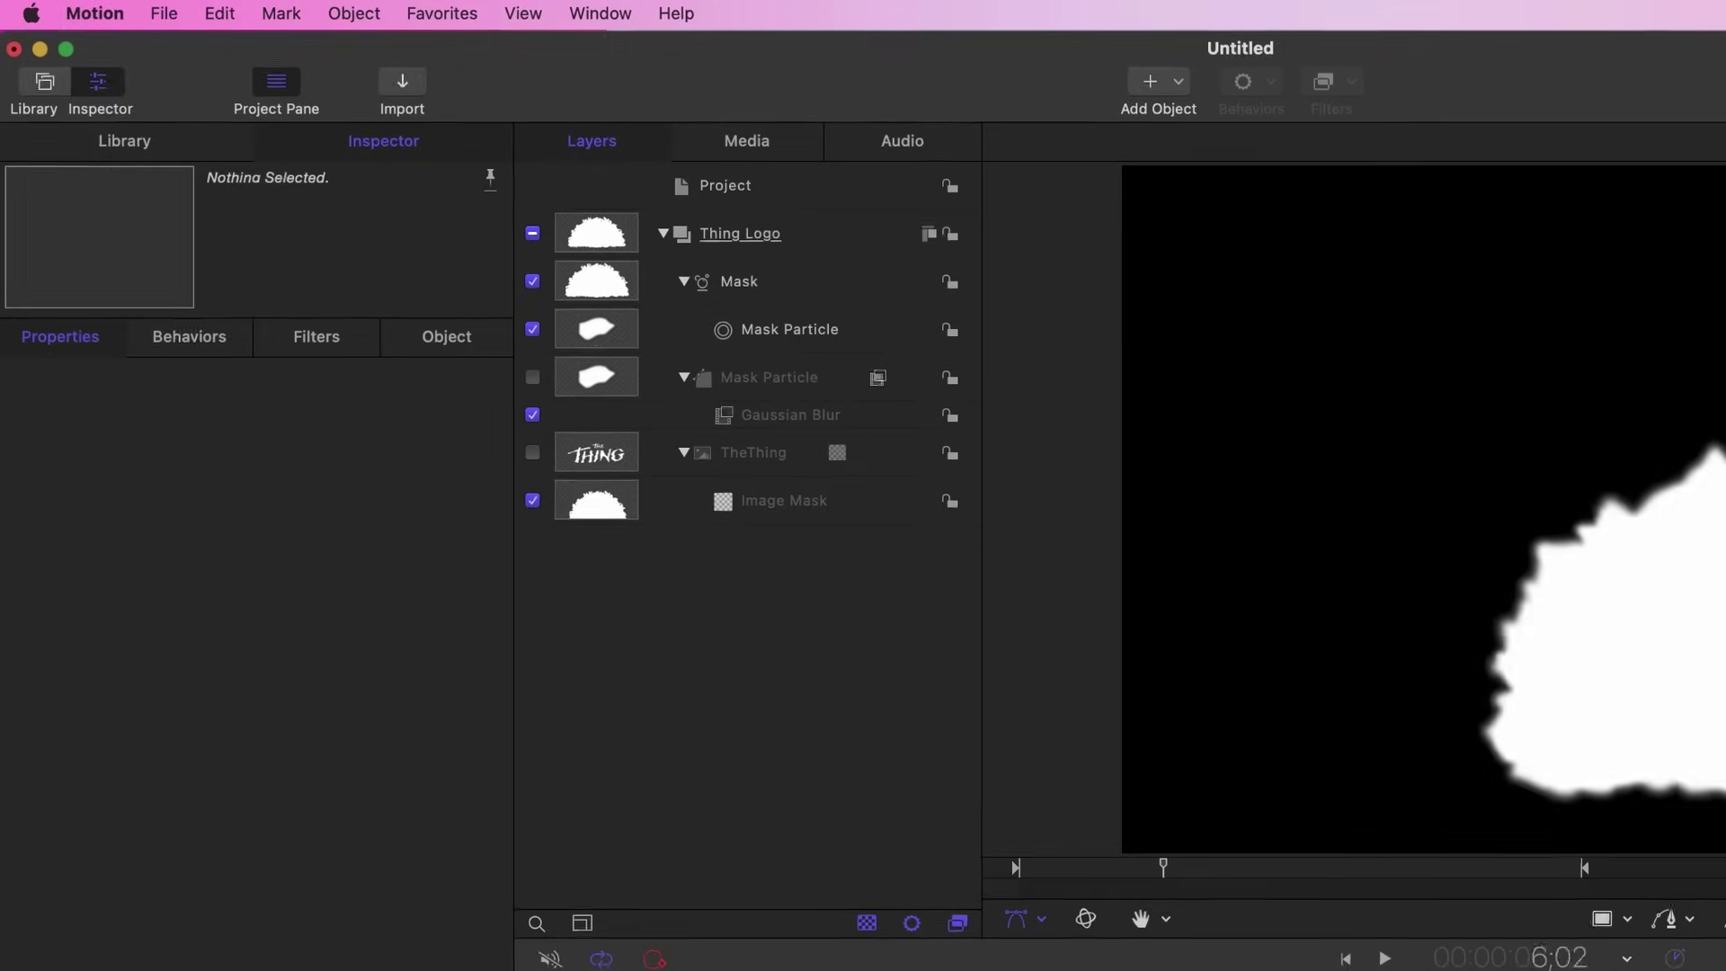
# - Export the white cloud animation with default movie settings as ThingMask on the Desktop
pyautogui.moveTo(1163, 868); pyautogui.dragTo(1213, 867)
pyautogui.click(165, 12)
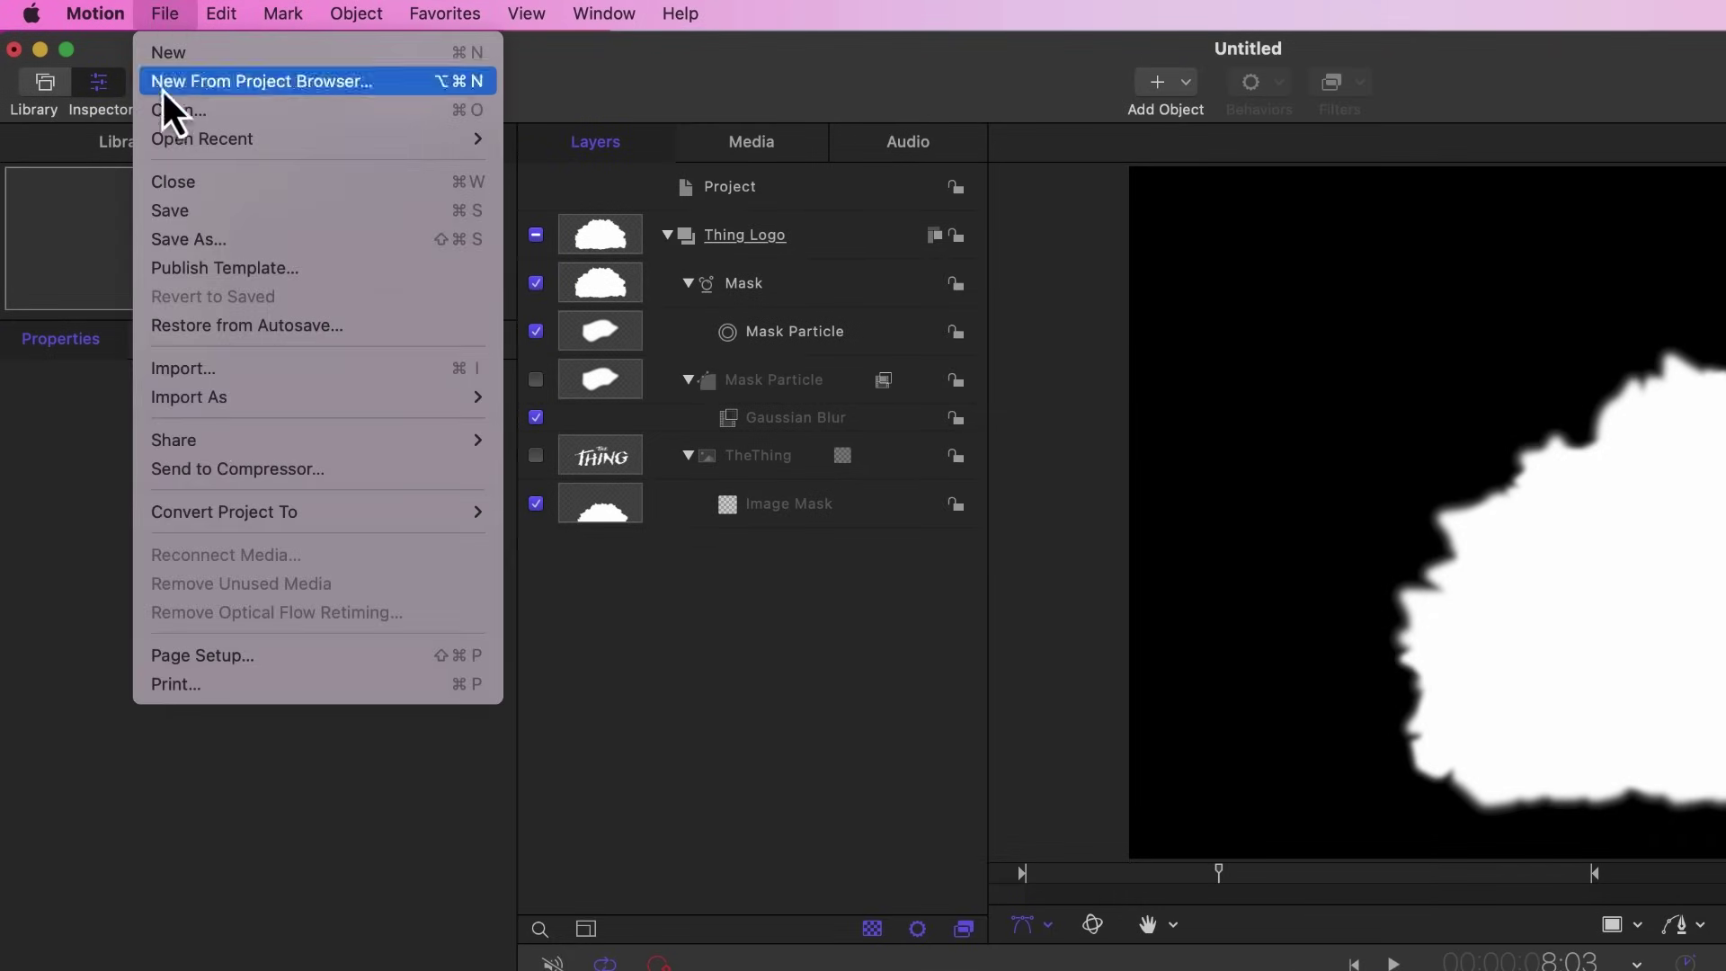
pyautogui.moveTo(158, 447)
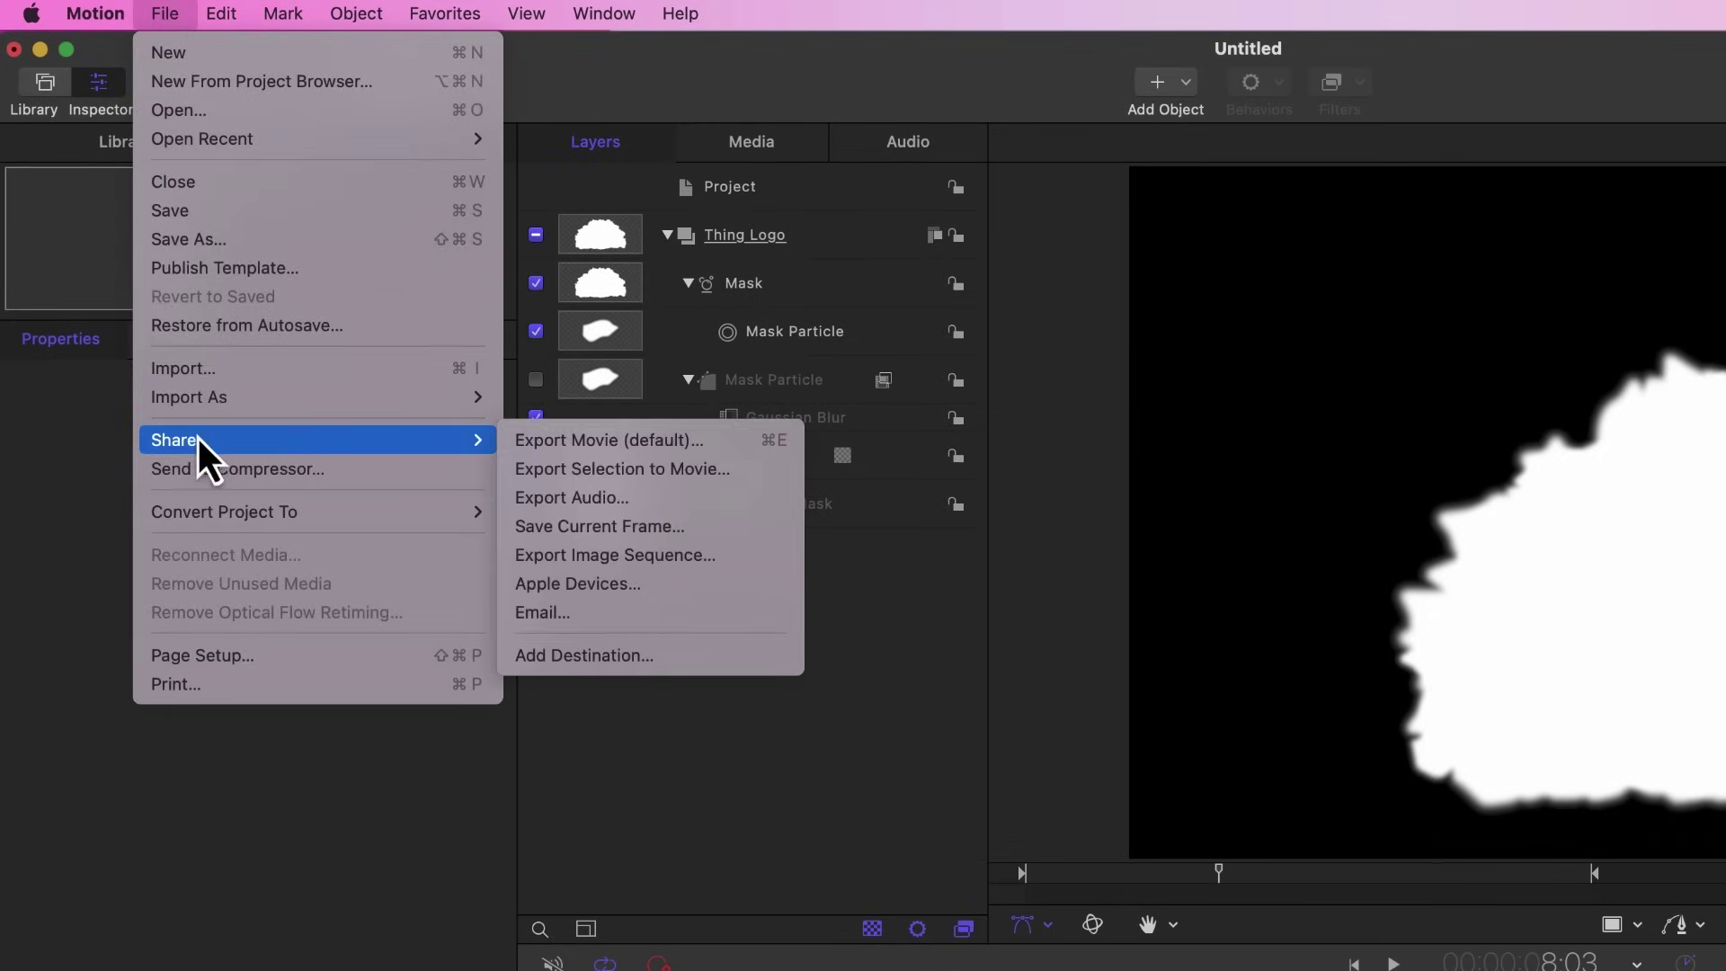
pyautogui.click(635, 448)
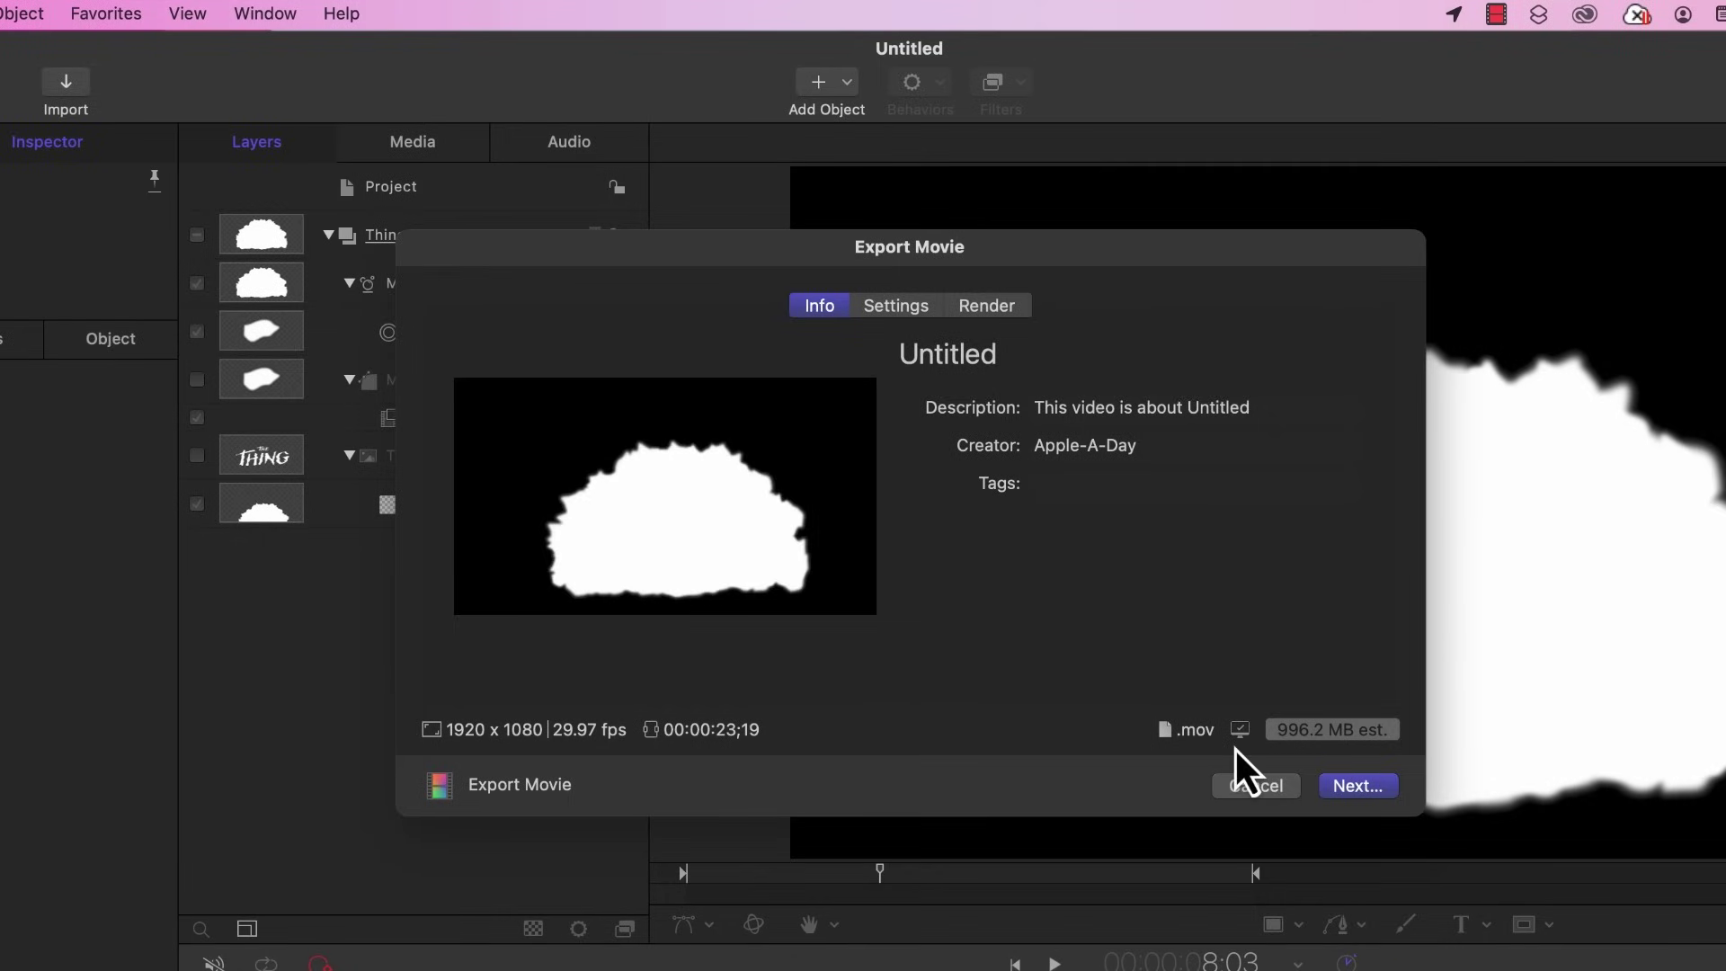
pyautogui.click(1371, 788)
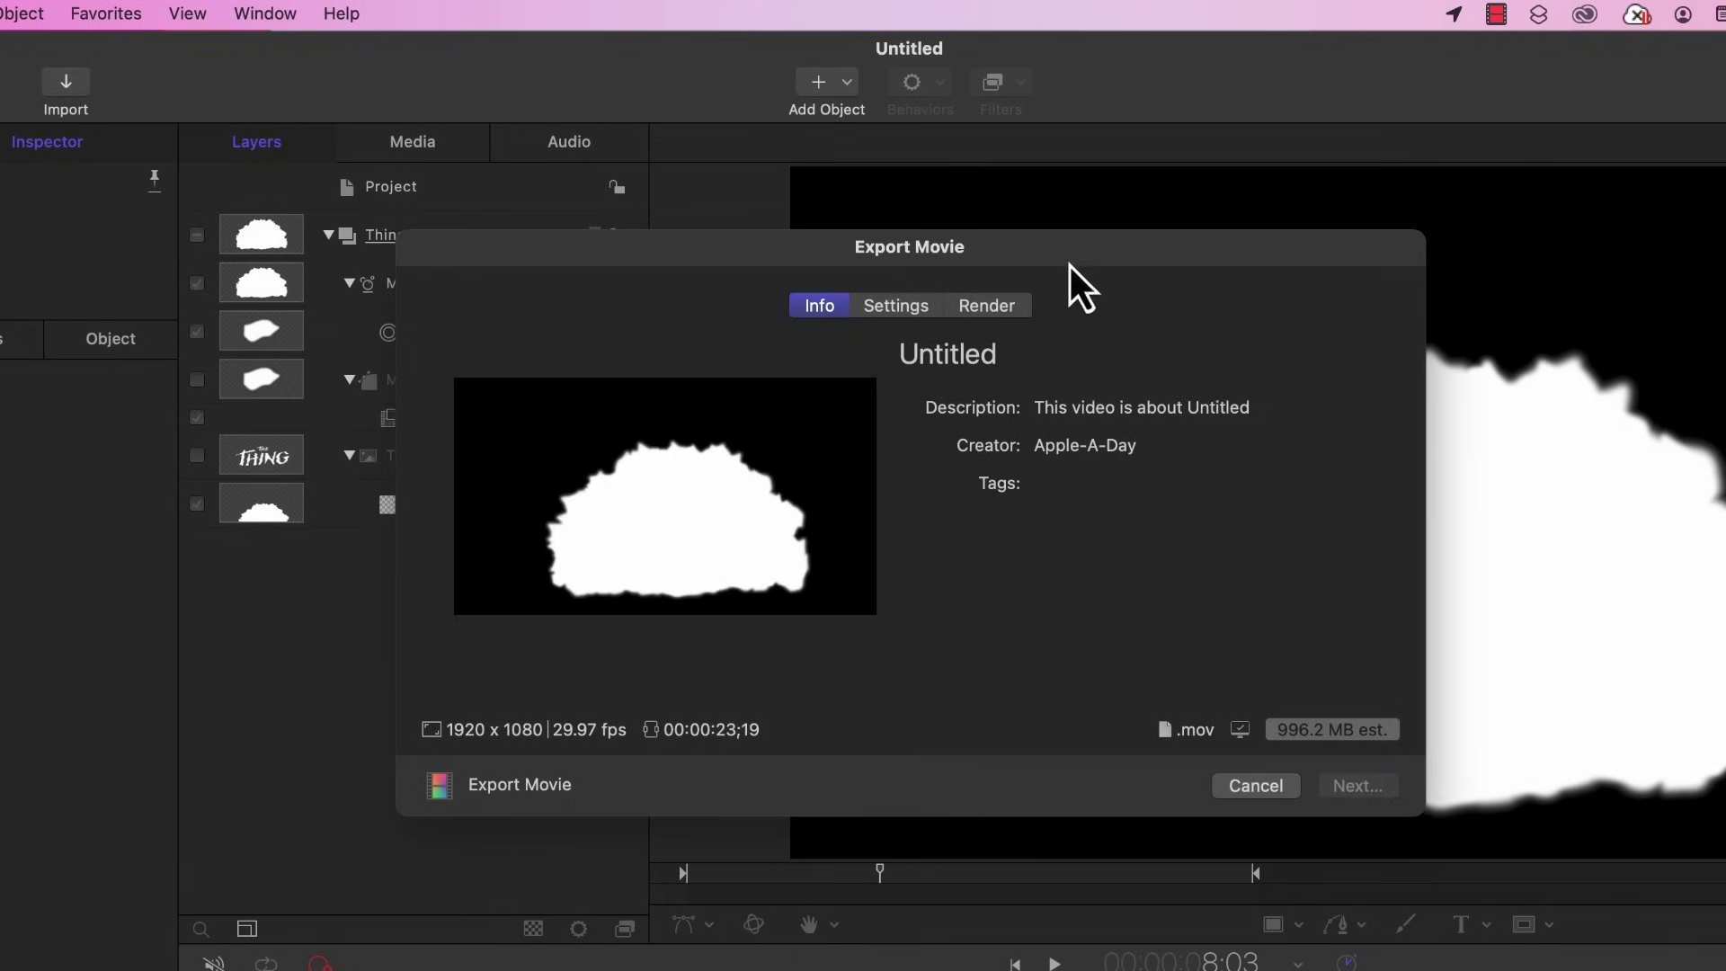
pyautogui.write('ThingMask')
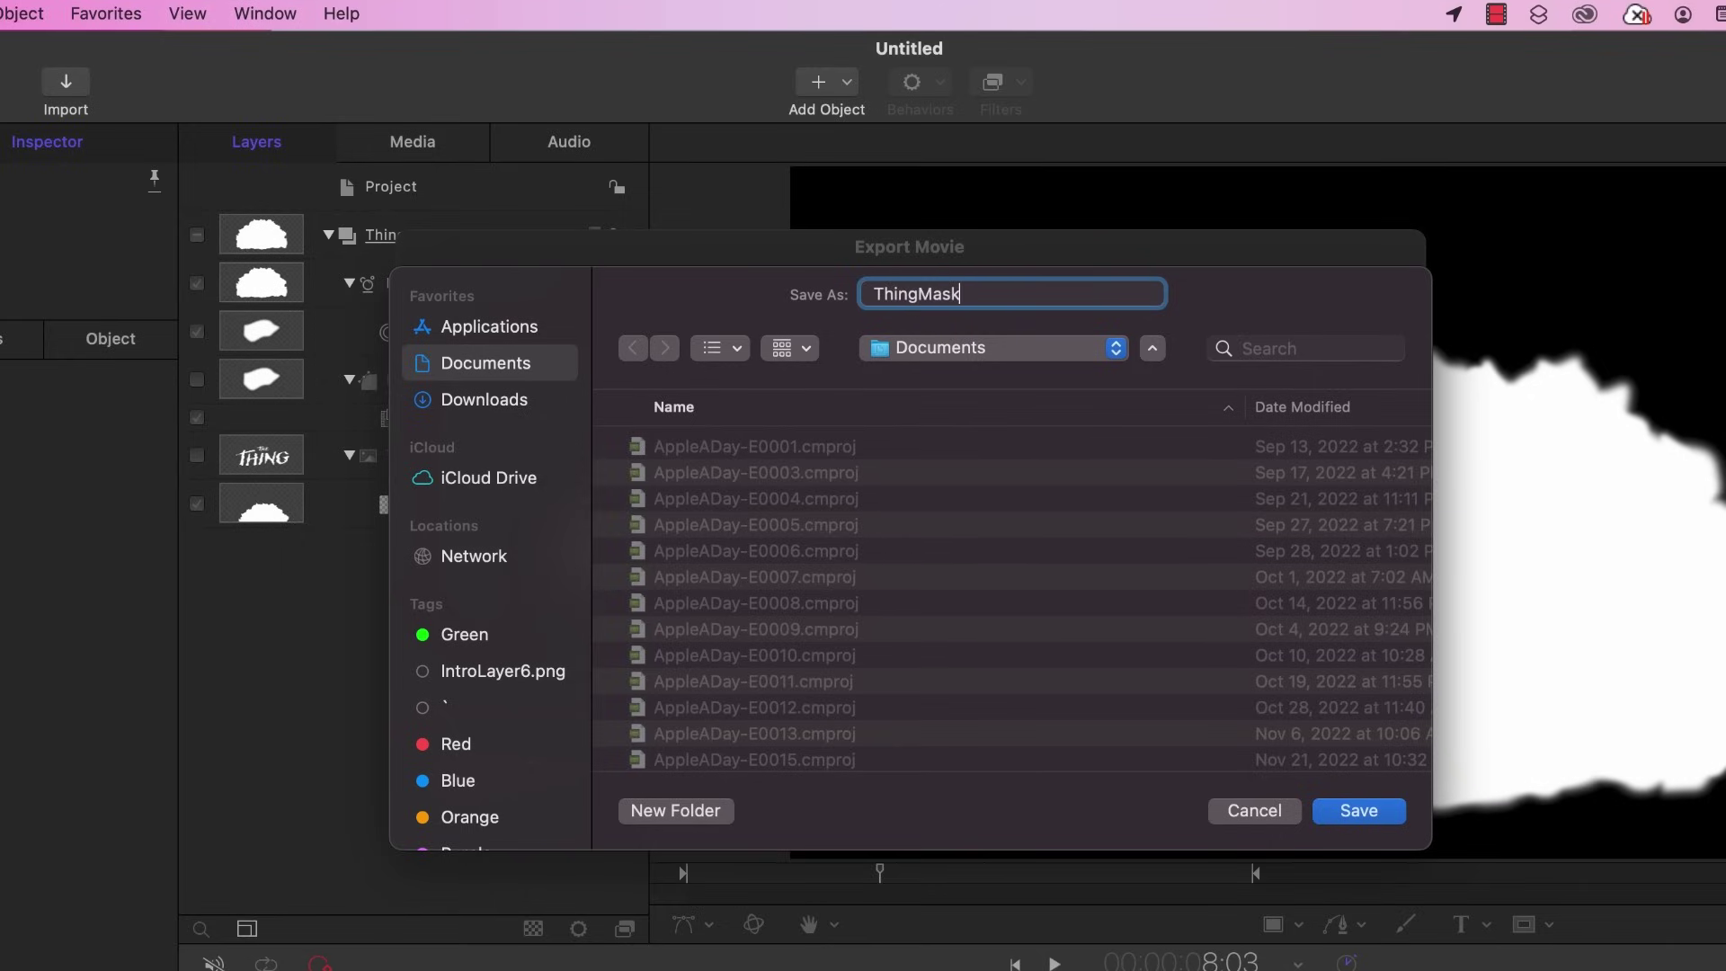
pyautogui.press('super+shift+d')
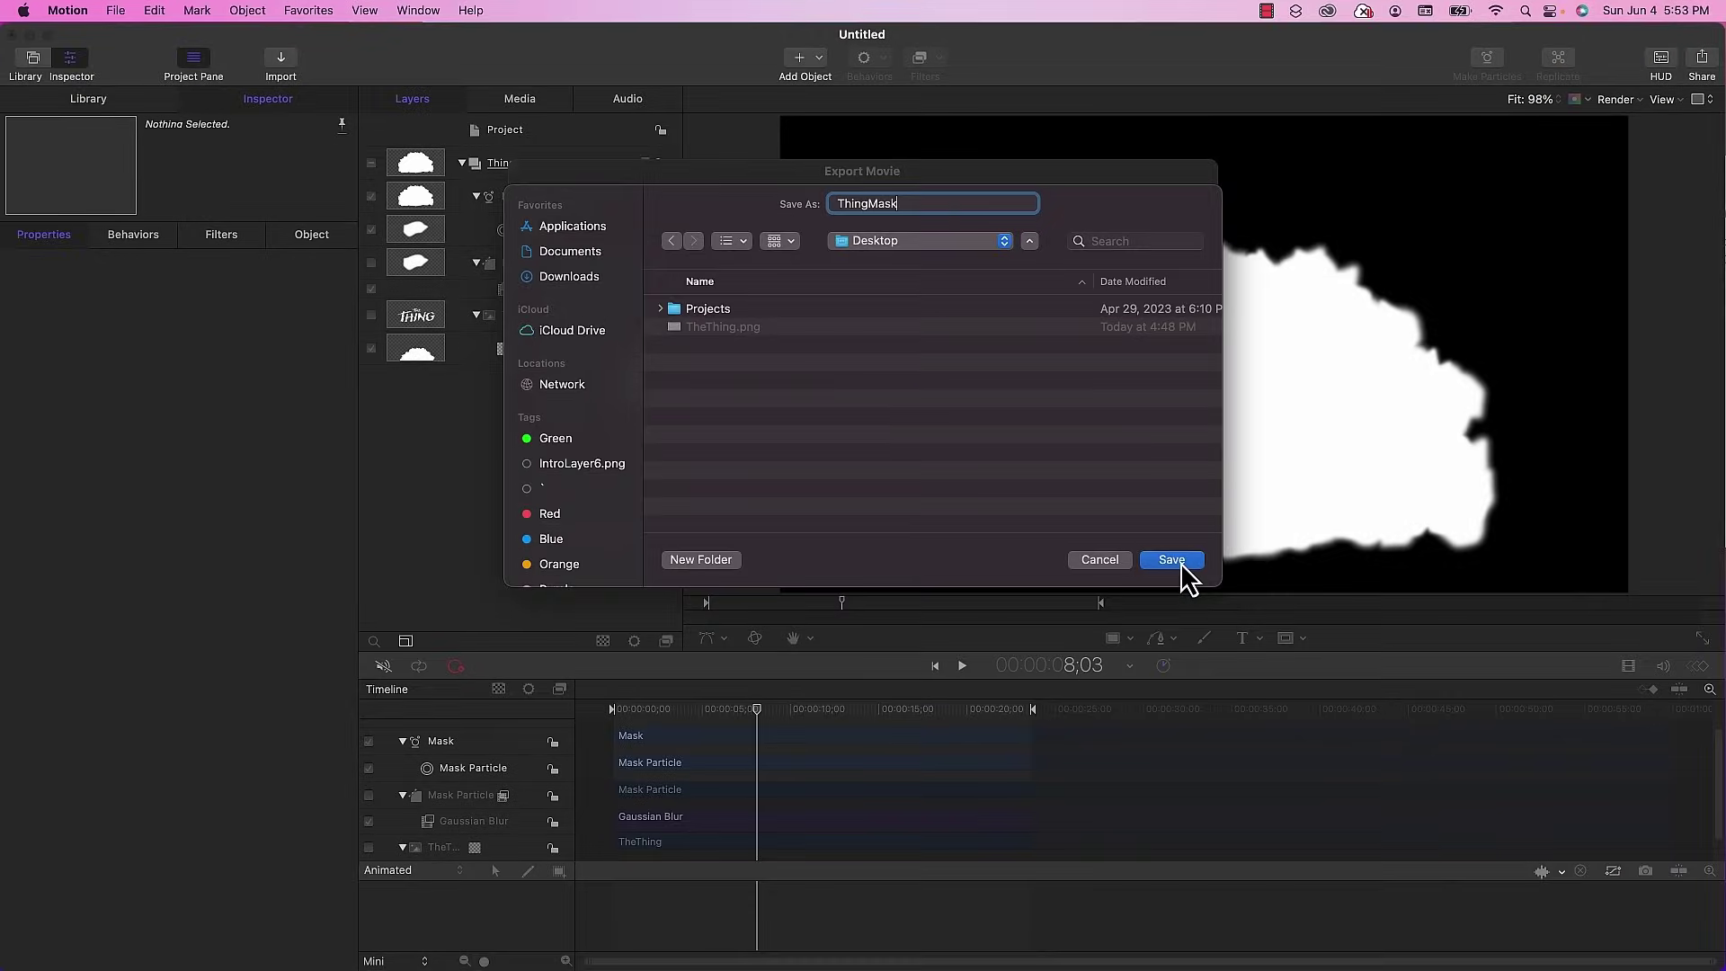
pyautogui.click(1358, 810)
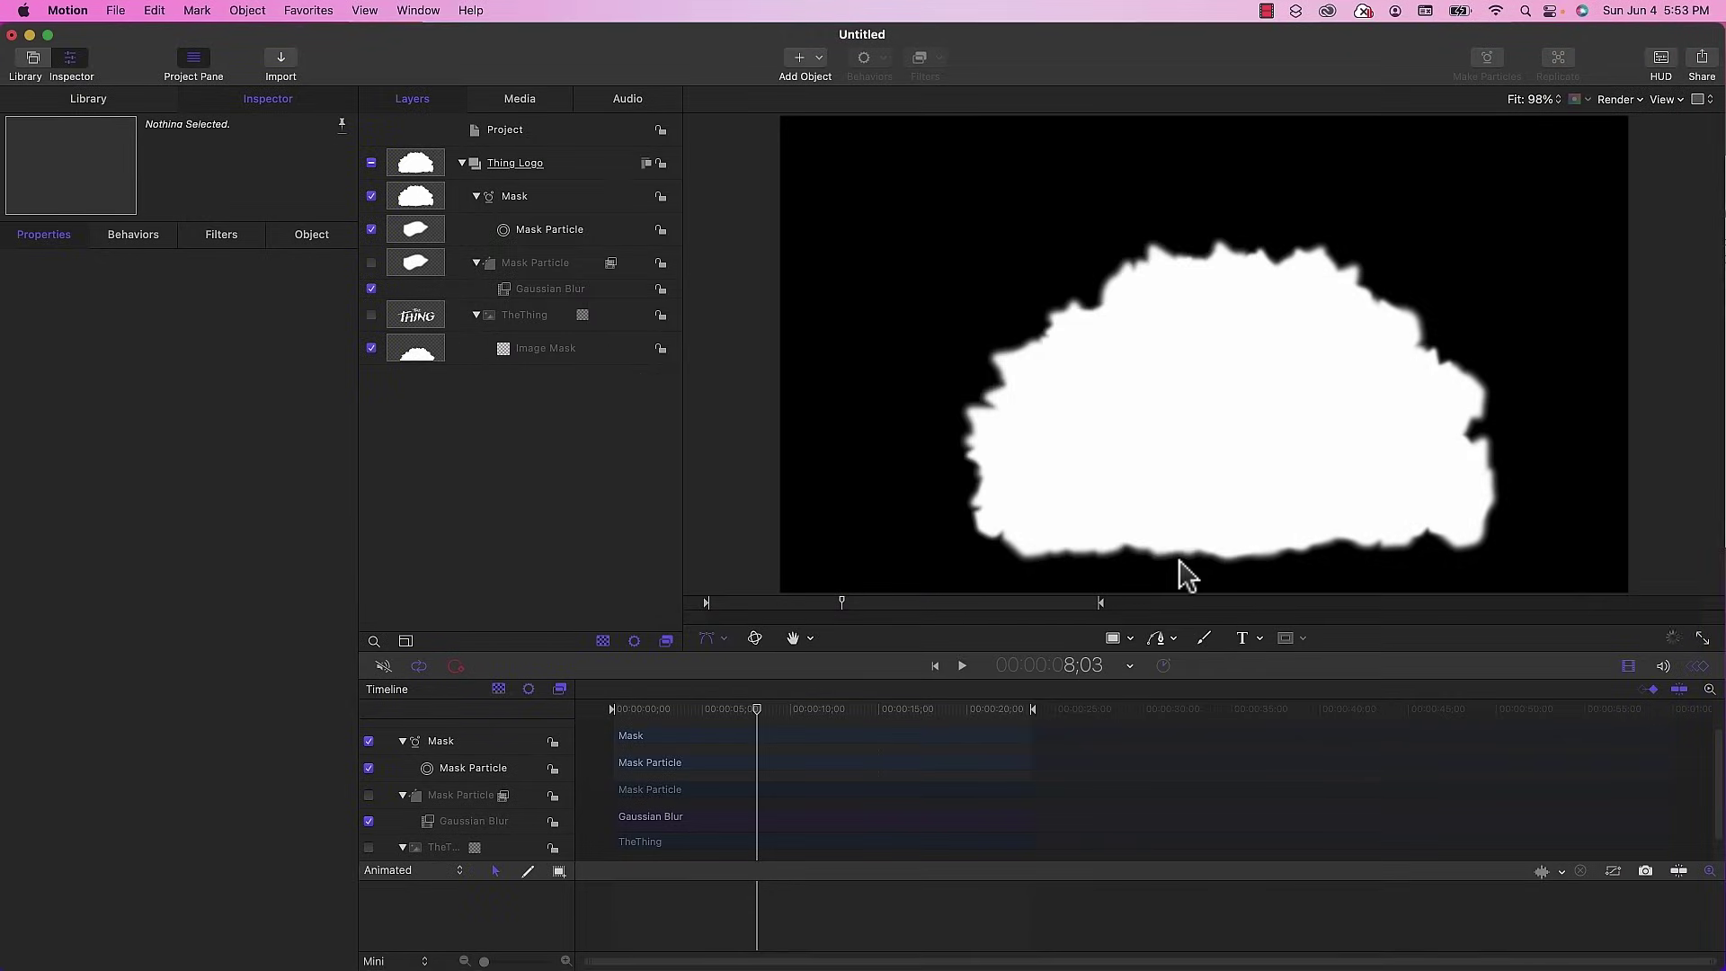
pyautogui.moveTo(764, 705); pyautogui.dragTo(581, 693)
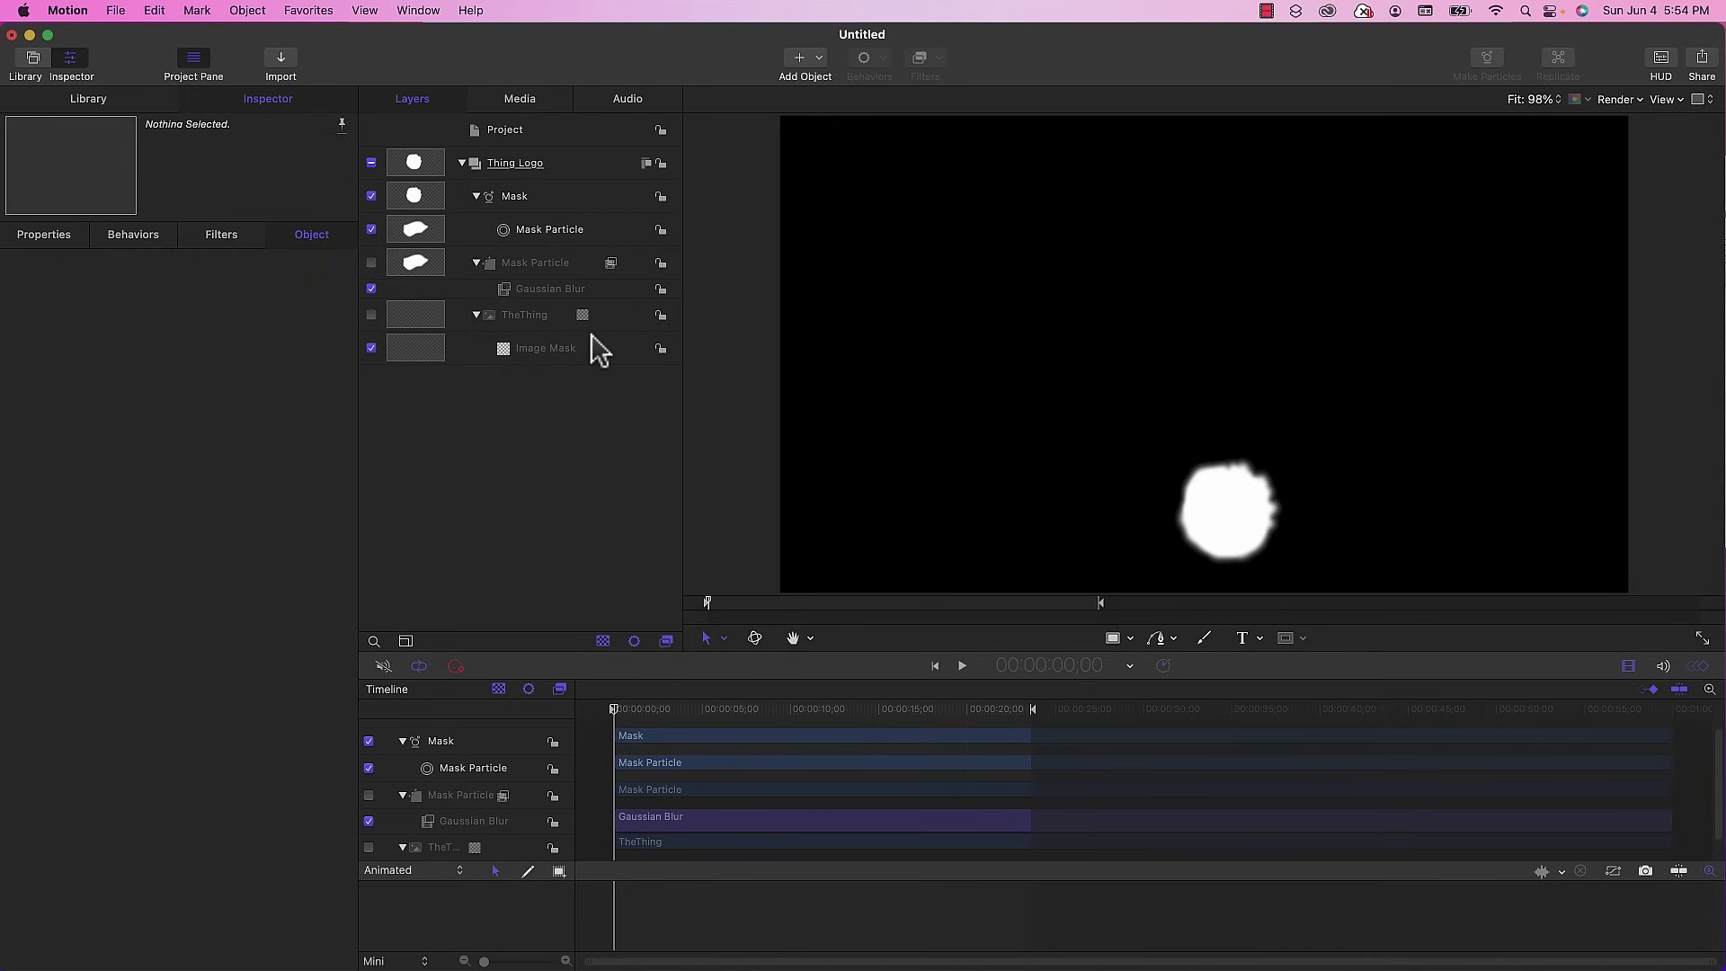
# - Drag ThingMask.mov from the Finder Desktop into Motion's Thing Logo group
pyautogui.press('super+Tab')
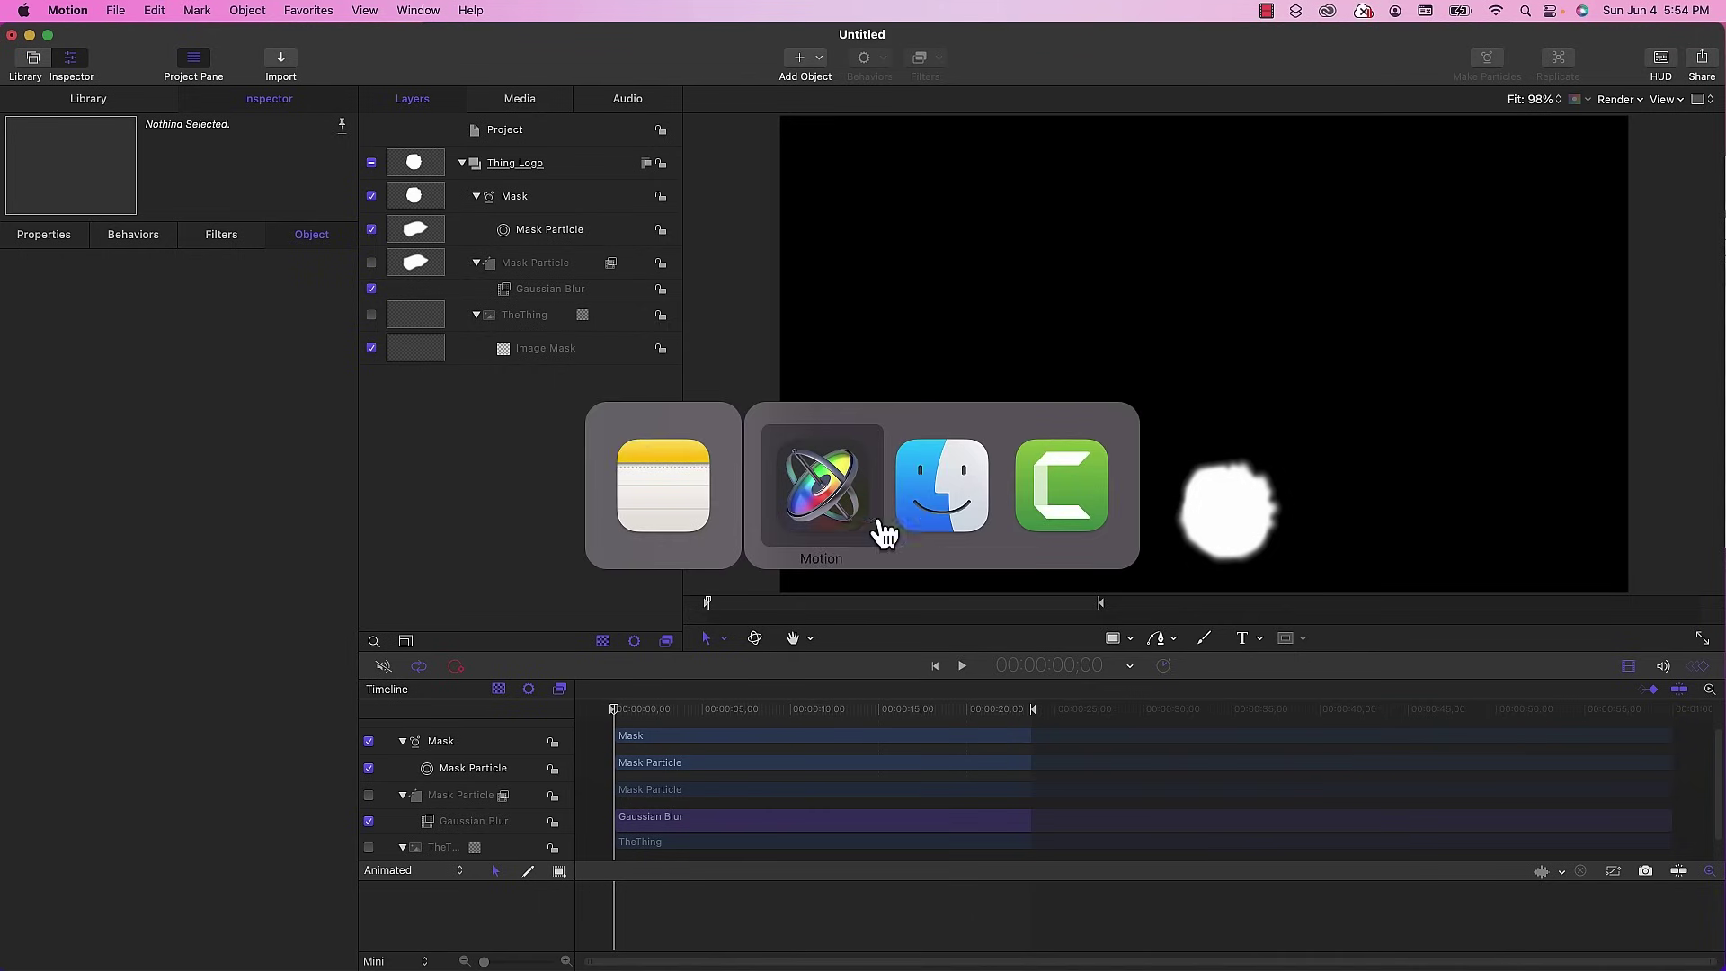
pyautogui.click(953, 520)
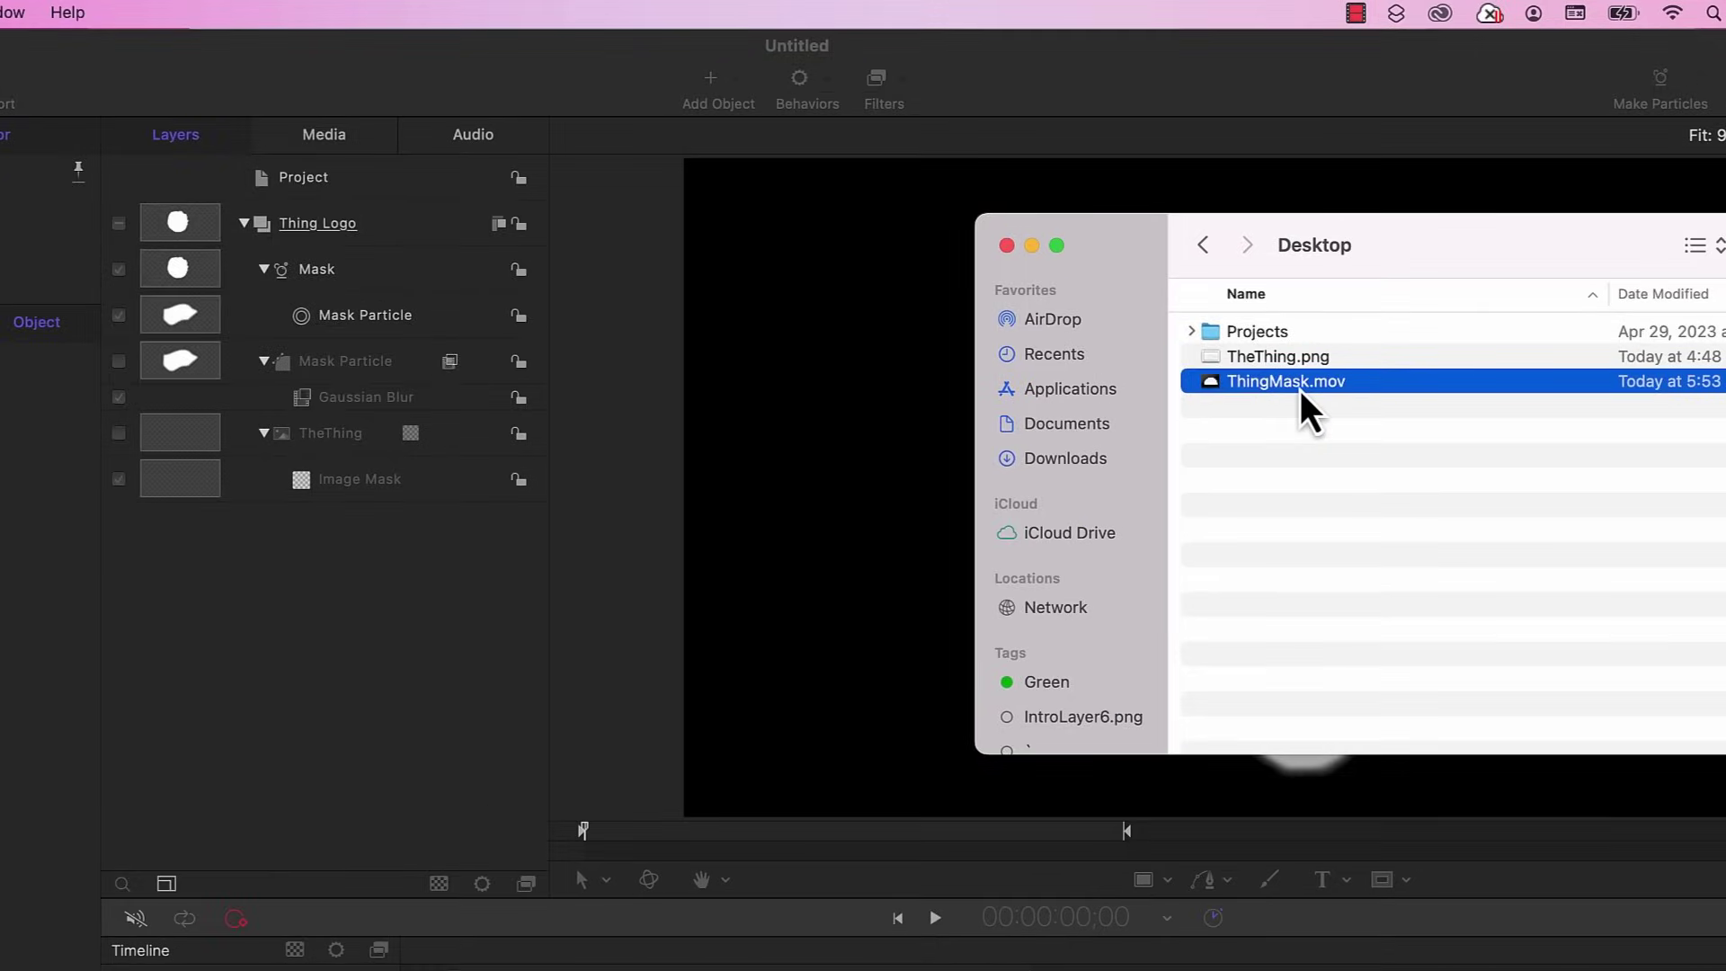
pyautogui.click(1300, 381)
pyautogui.press('Return')
pyautogui.moveTo(1330, 391); pyautogui.dragTo(320, 220)
pyautogui.click(401, 649)
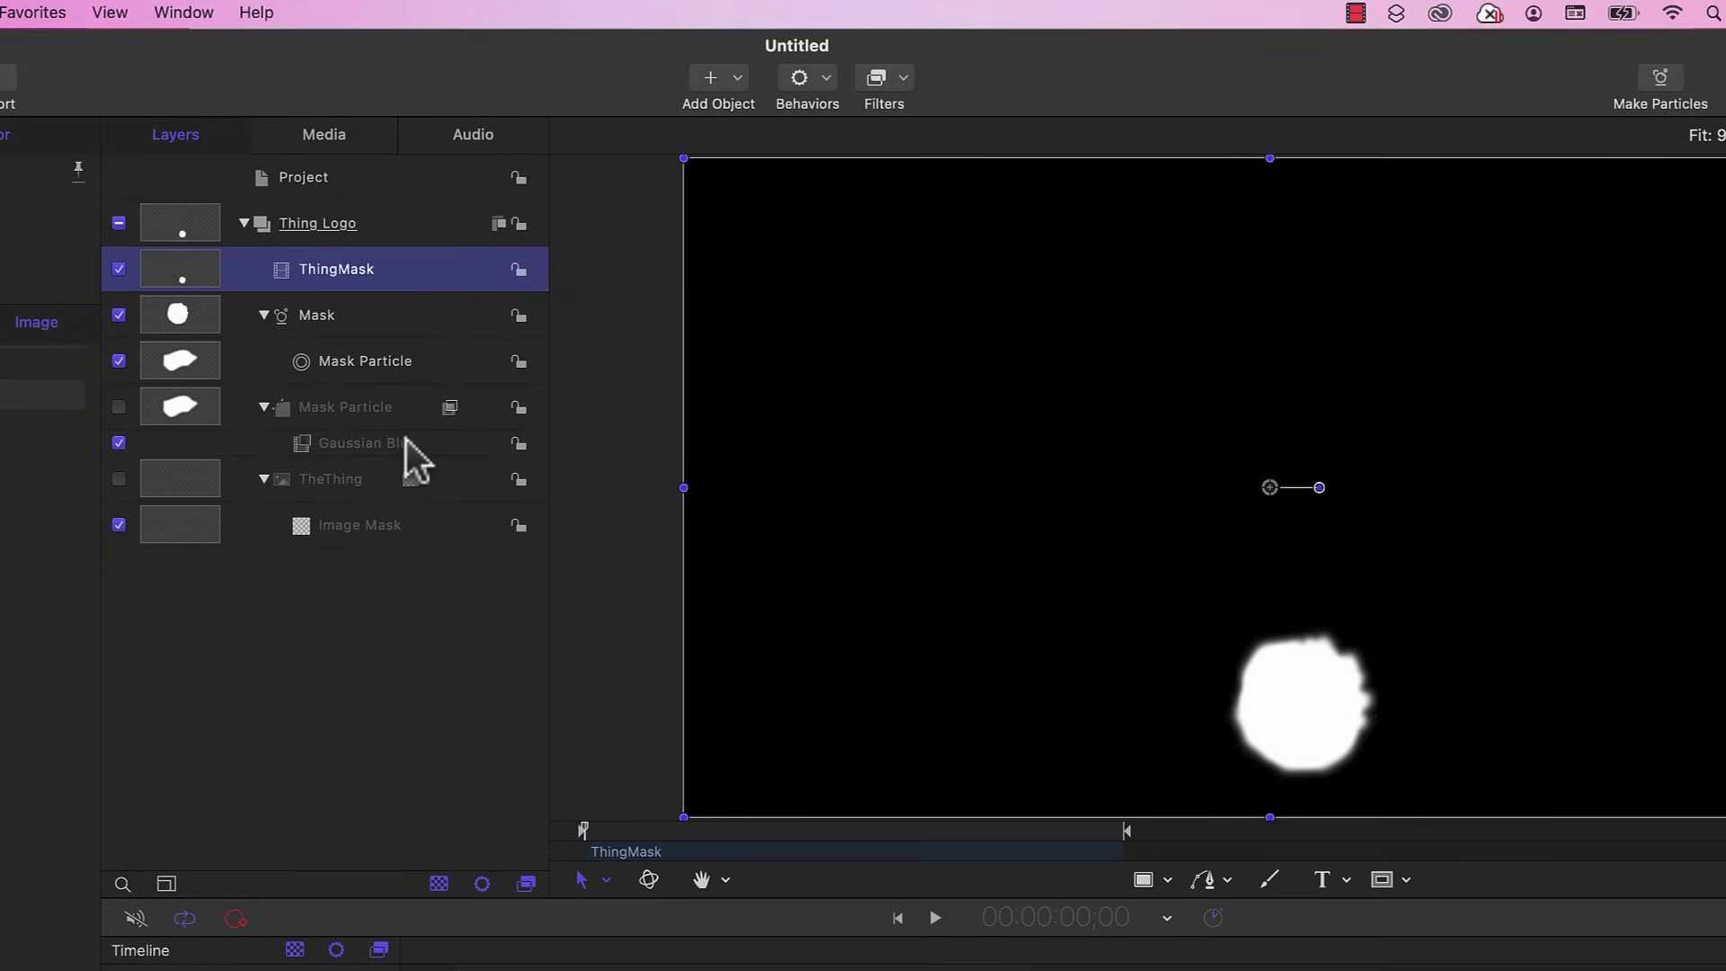
# - Uncheck the Mask group, Gaussian Blur and Mask Particle layers
pyautogui.click(118, 316)
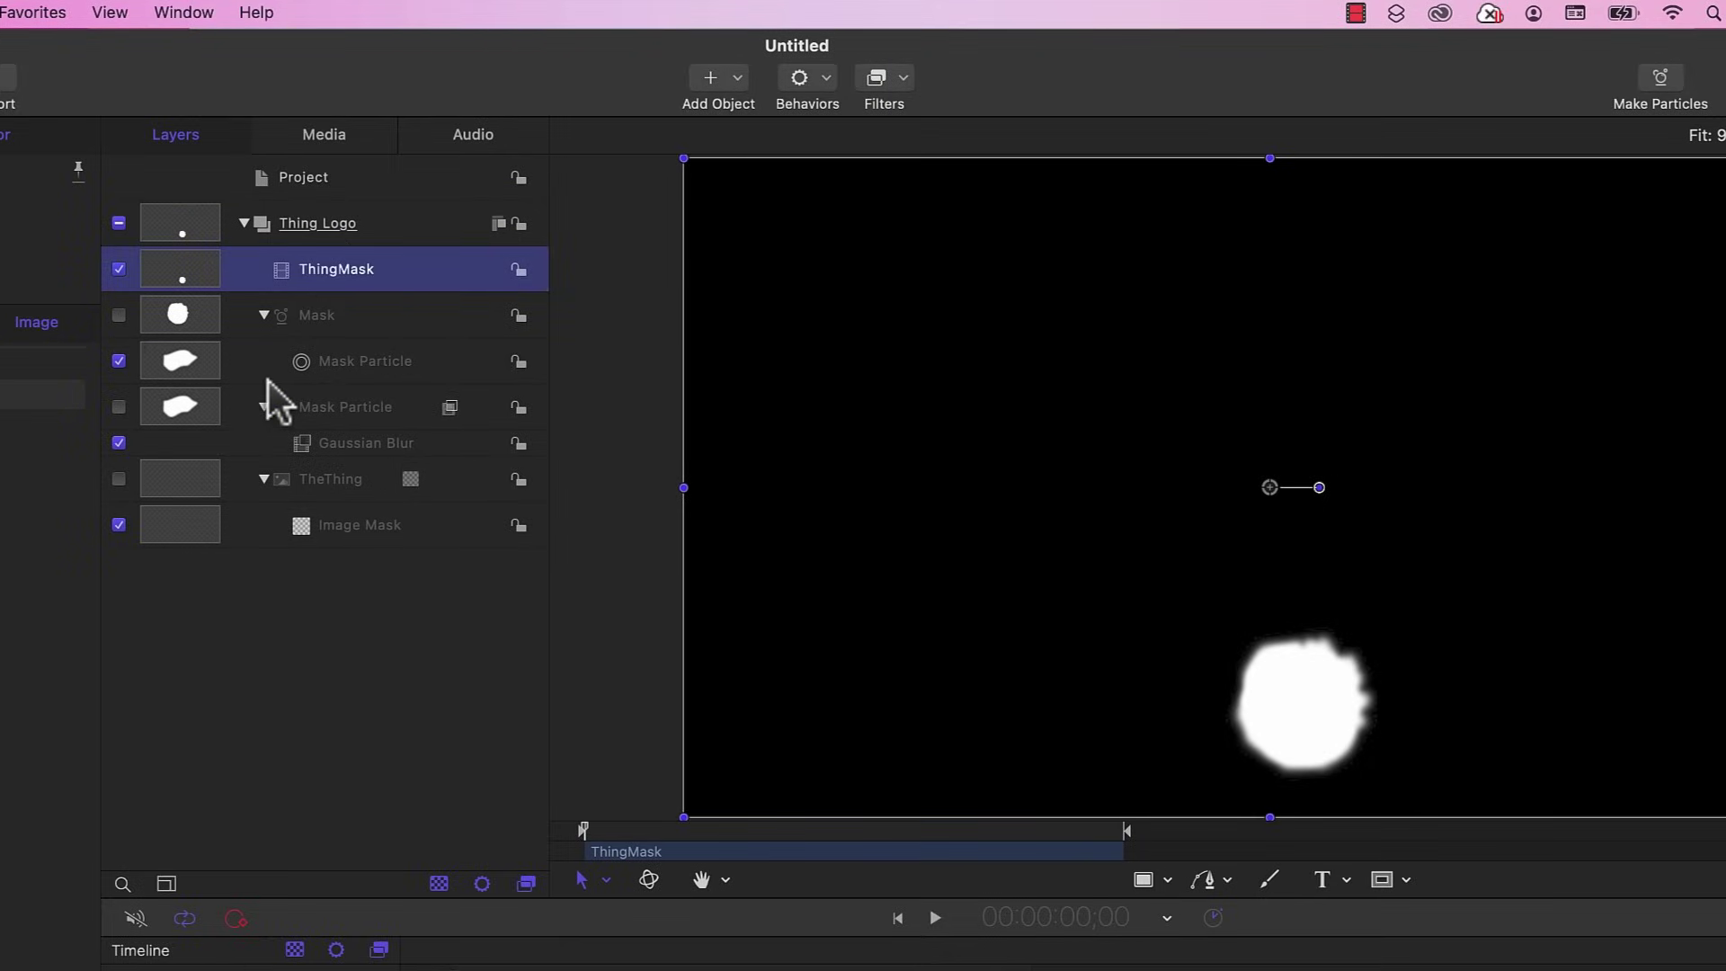
pyautogui.click(118, 442)
pyautogui.click(118, 360)
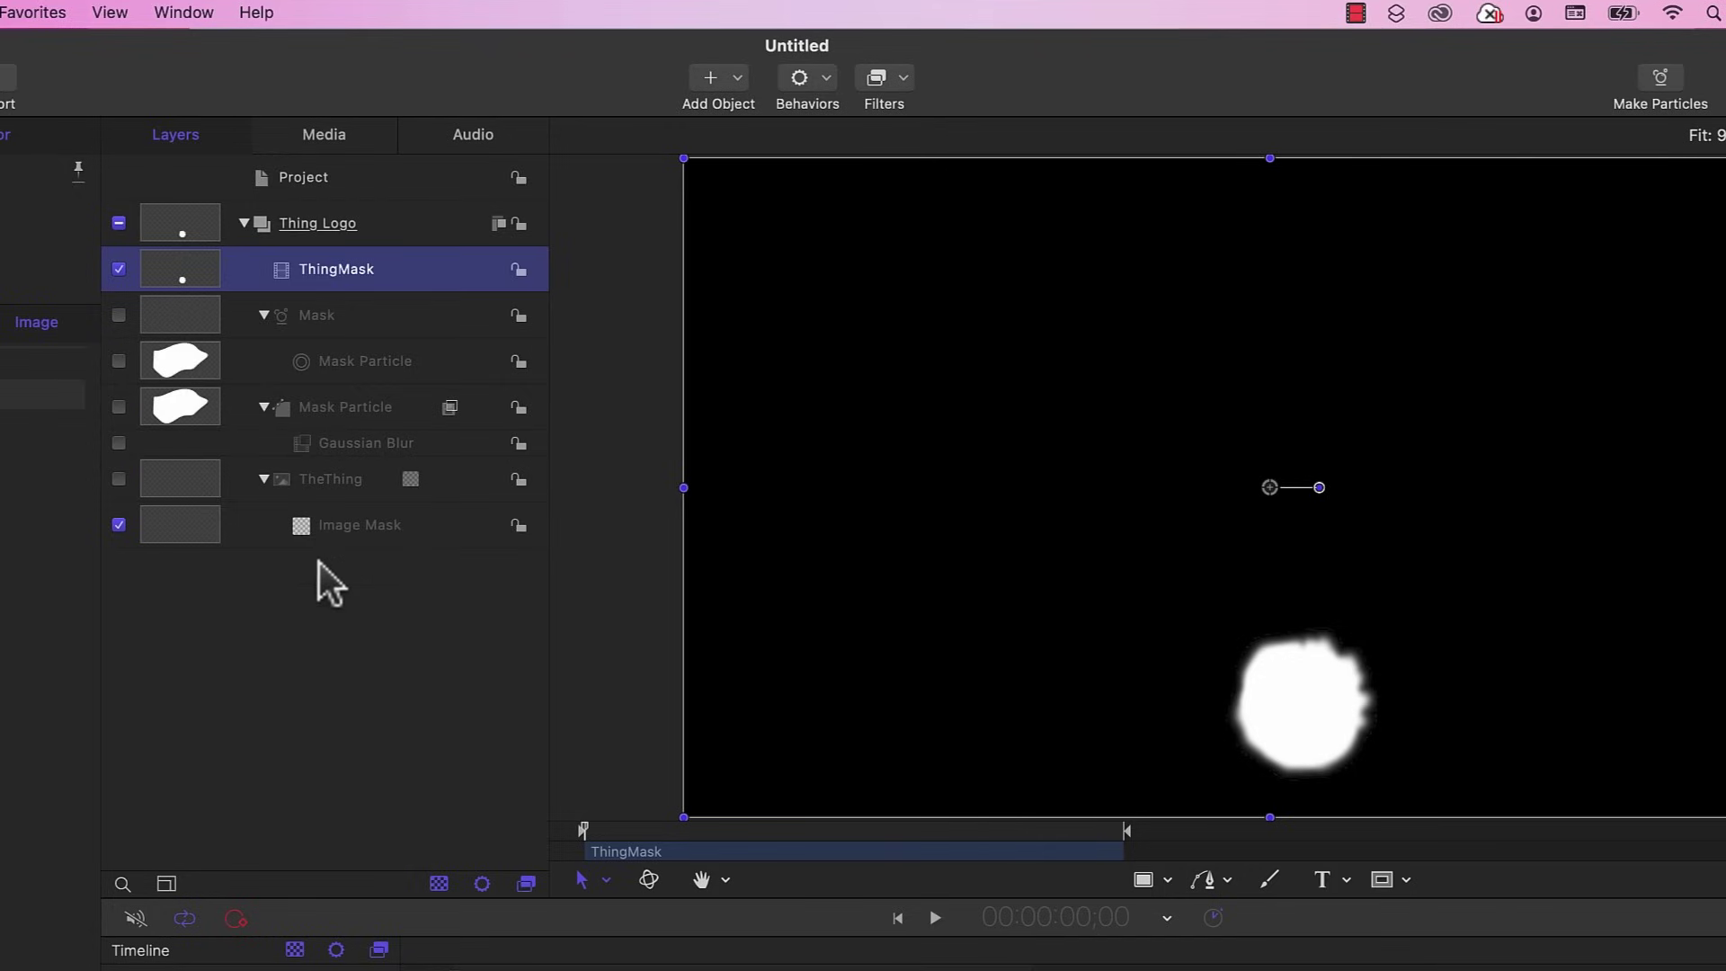
# - Re-enable TheThing, drop ThingMask into its Image Mask source well, and play the reveal
pyautogui.click(119, 479)
pyautogui.click(364, 525)
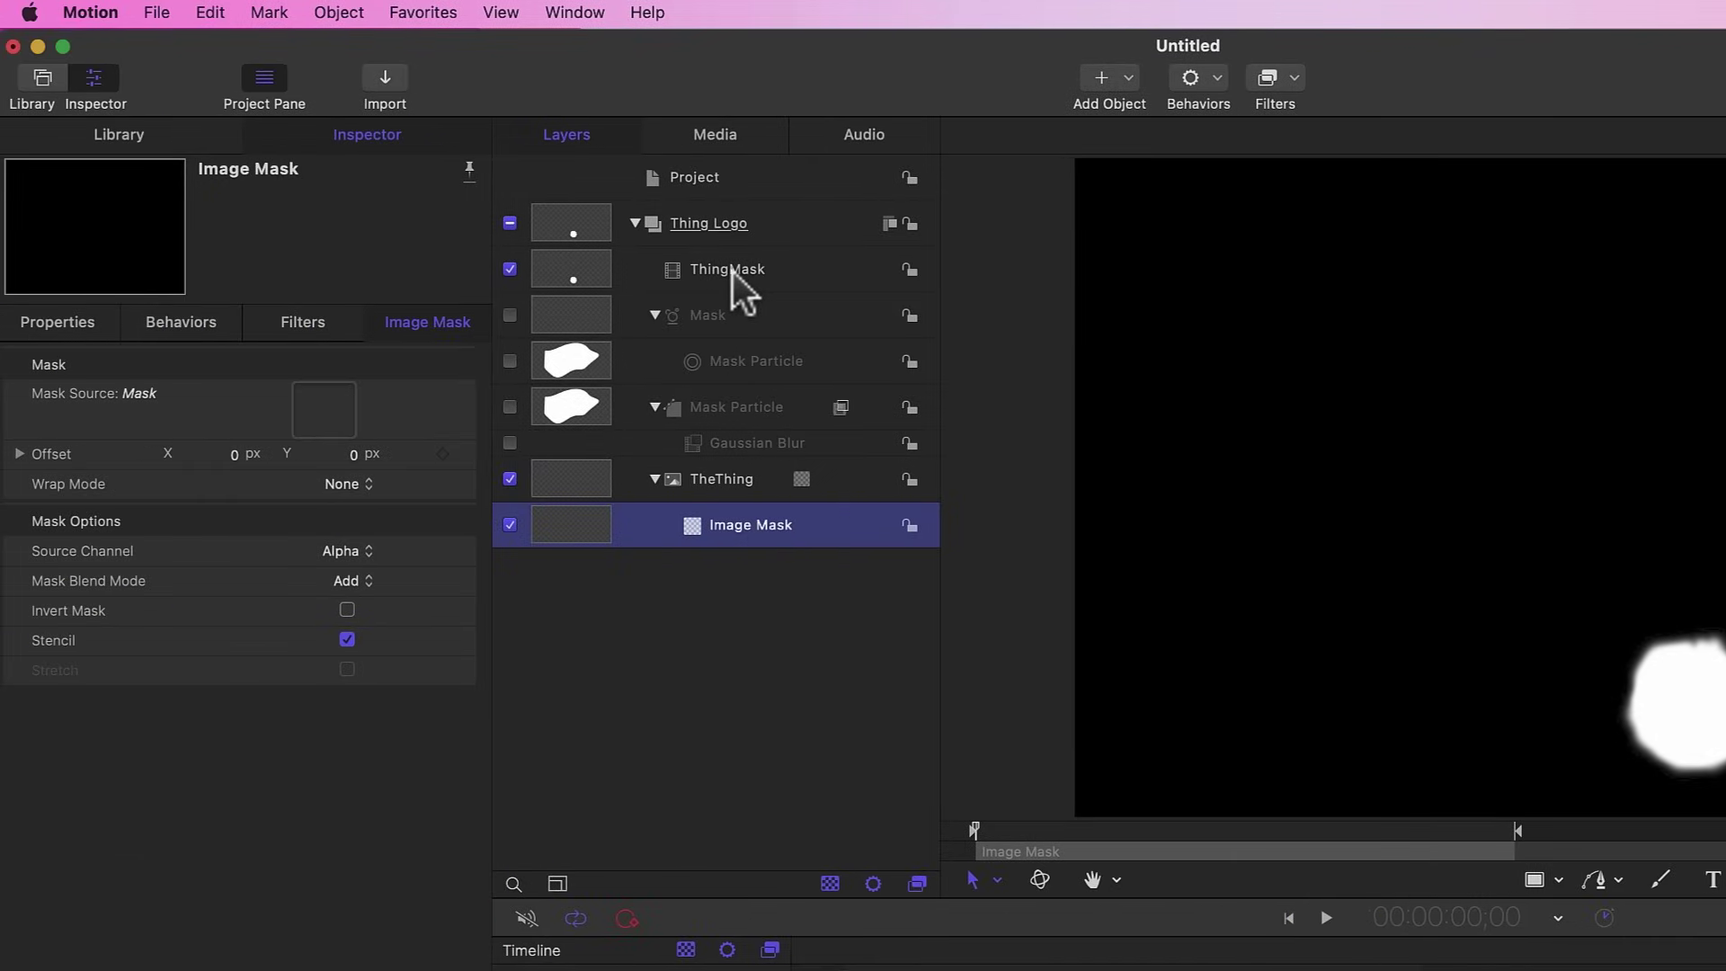
pyautogui.moveTo(732, 272); pyautogui.dragTo(684, 268)
pyautogui.moveTo(407, 356); pyautogui.dragTo(316, 420)
pyautogui.moveTo(317, 422); pyautogui.dragTo(315, 419)
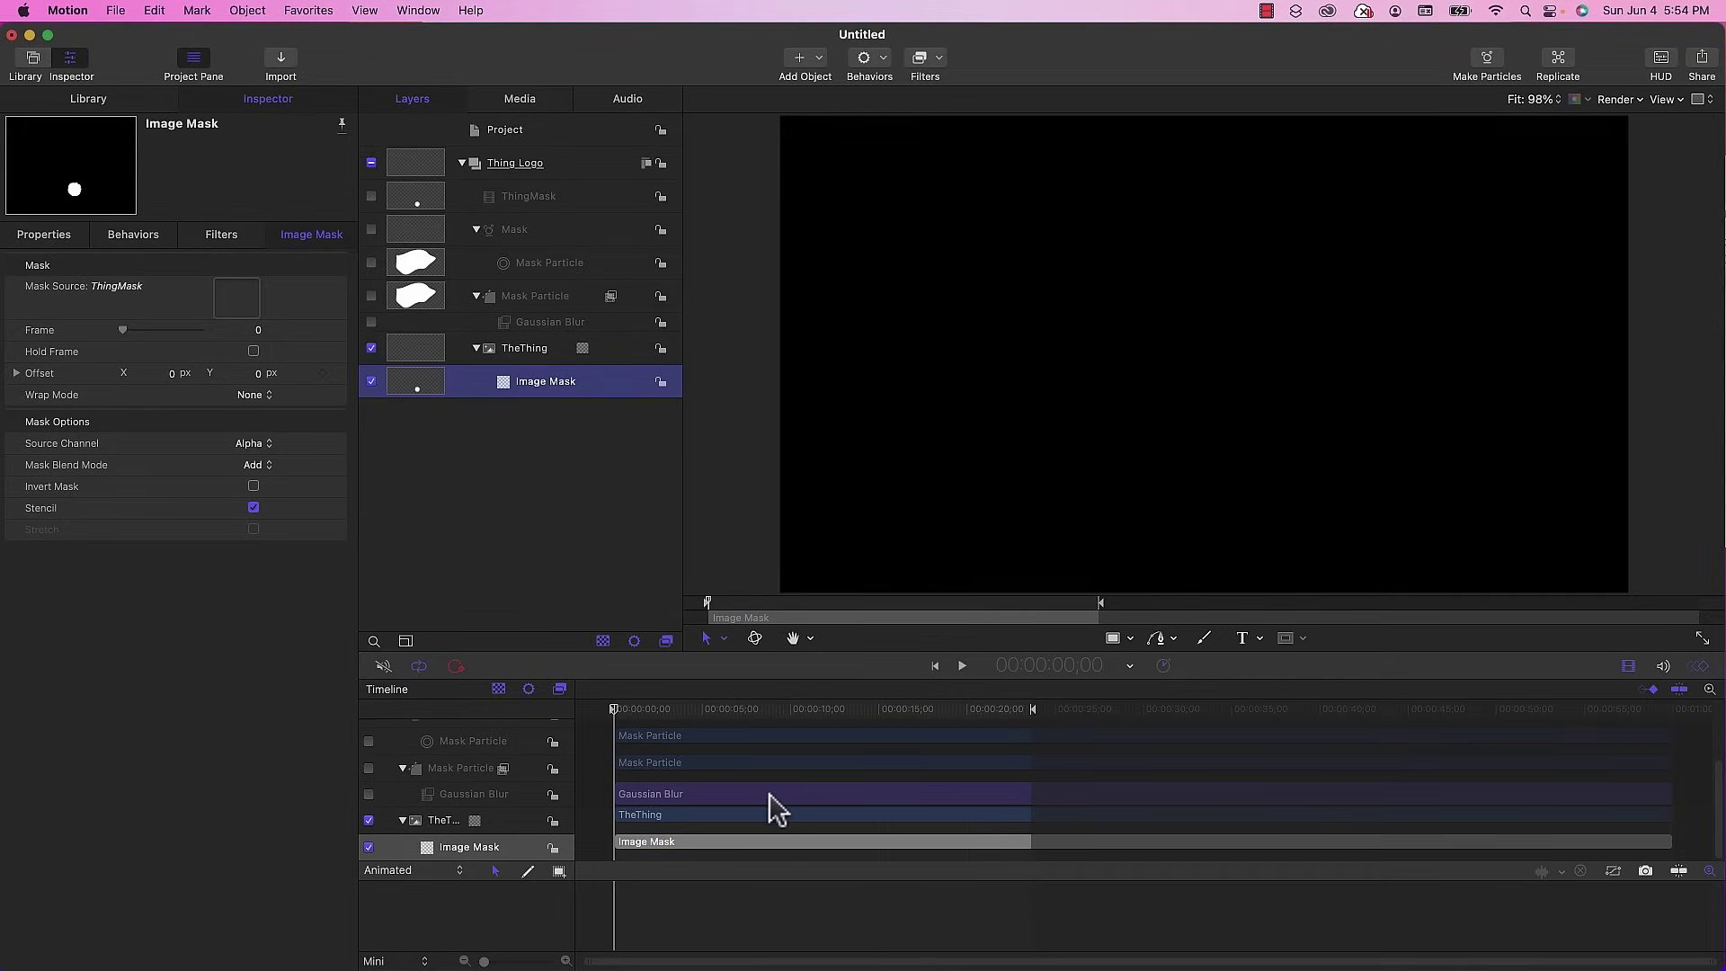
pyautogui.press('space')
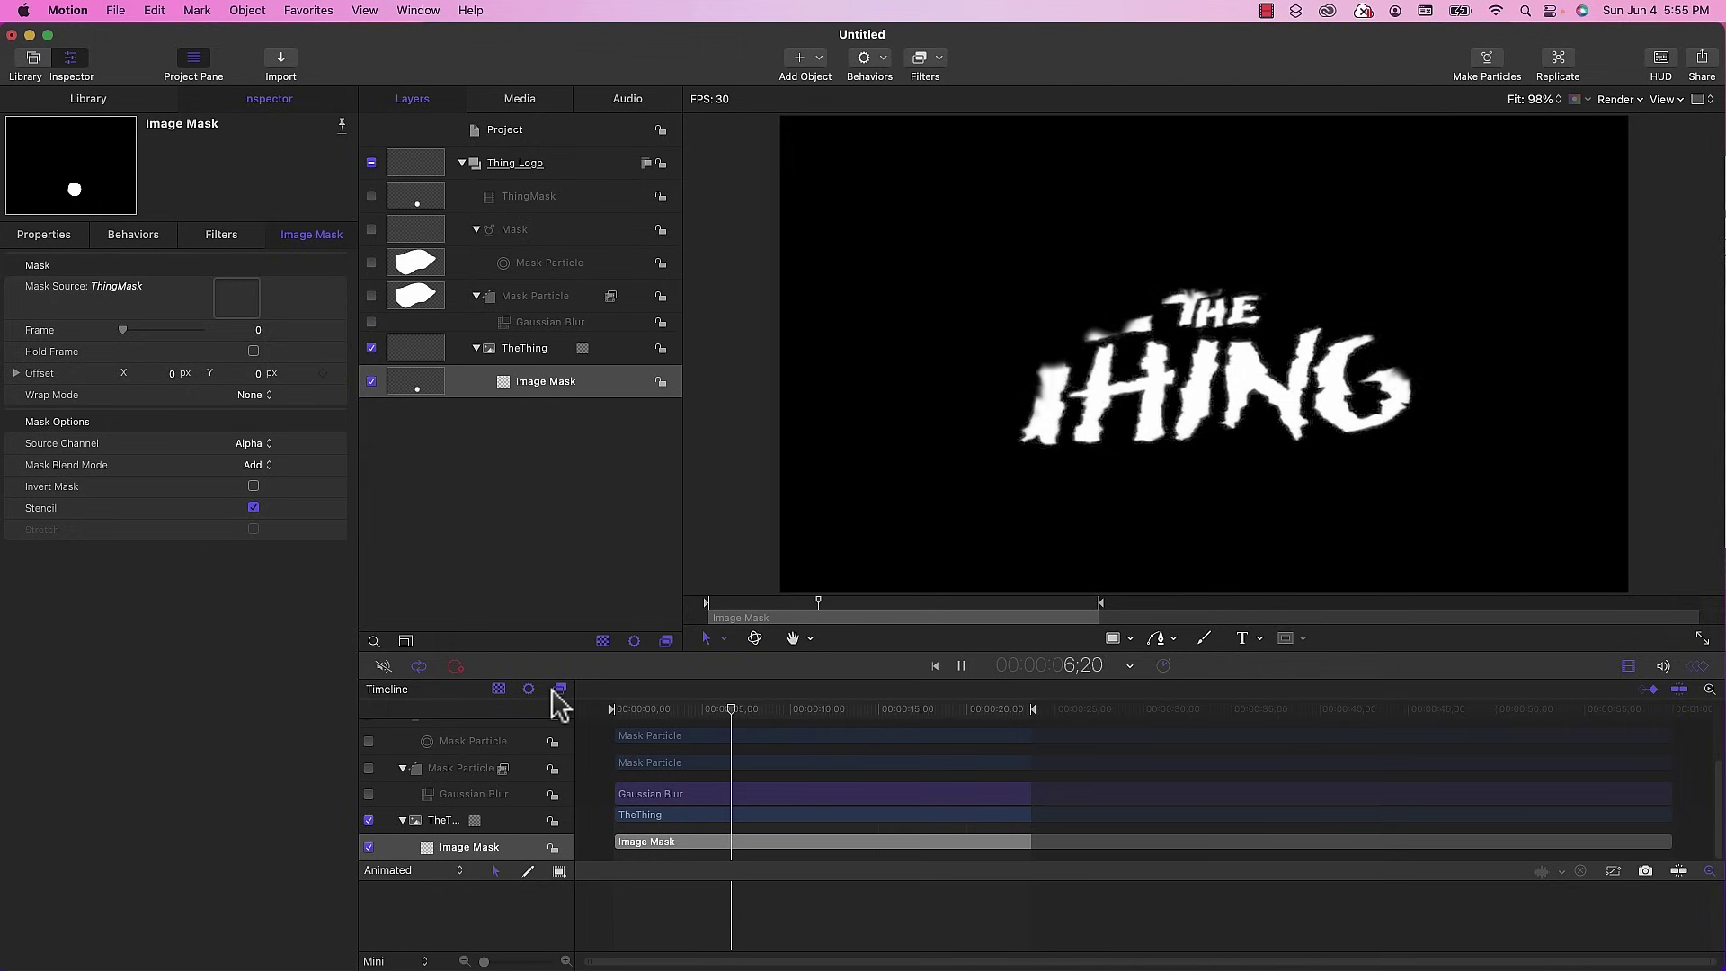
pyautogui.press('space')
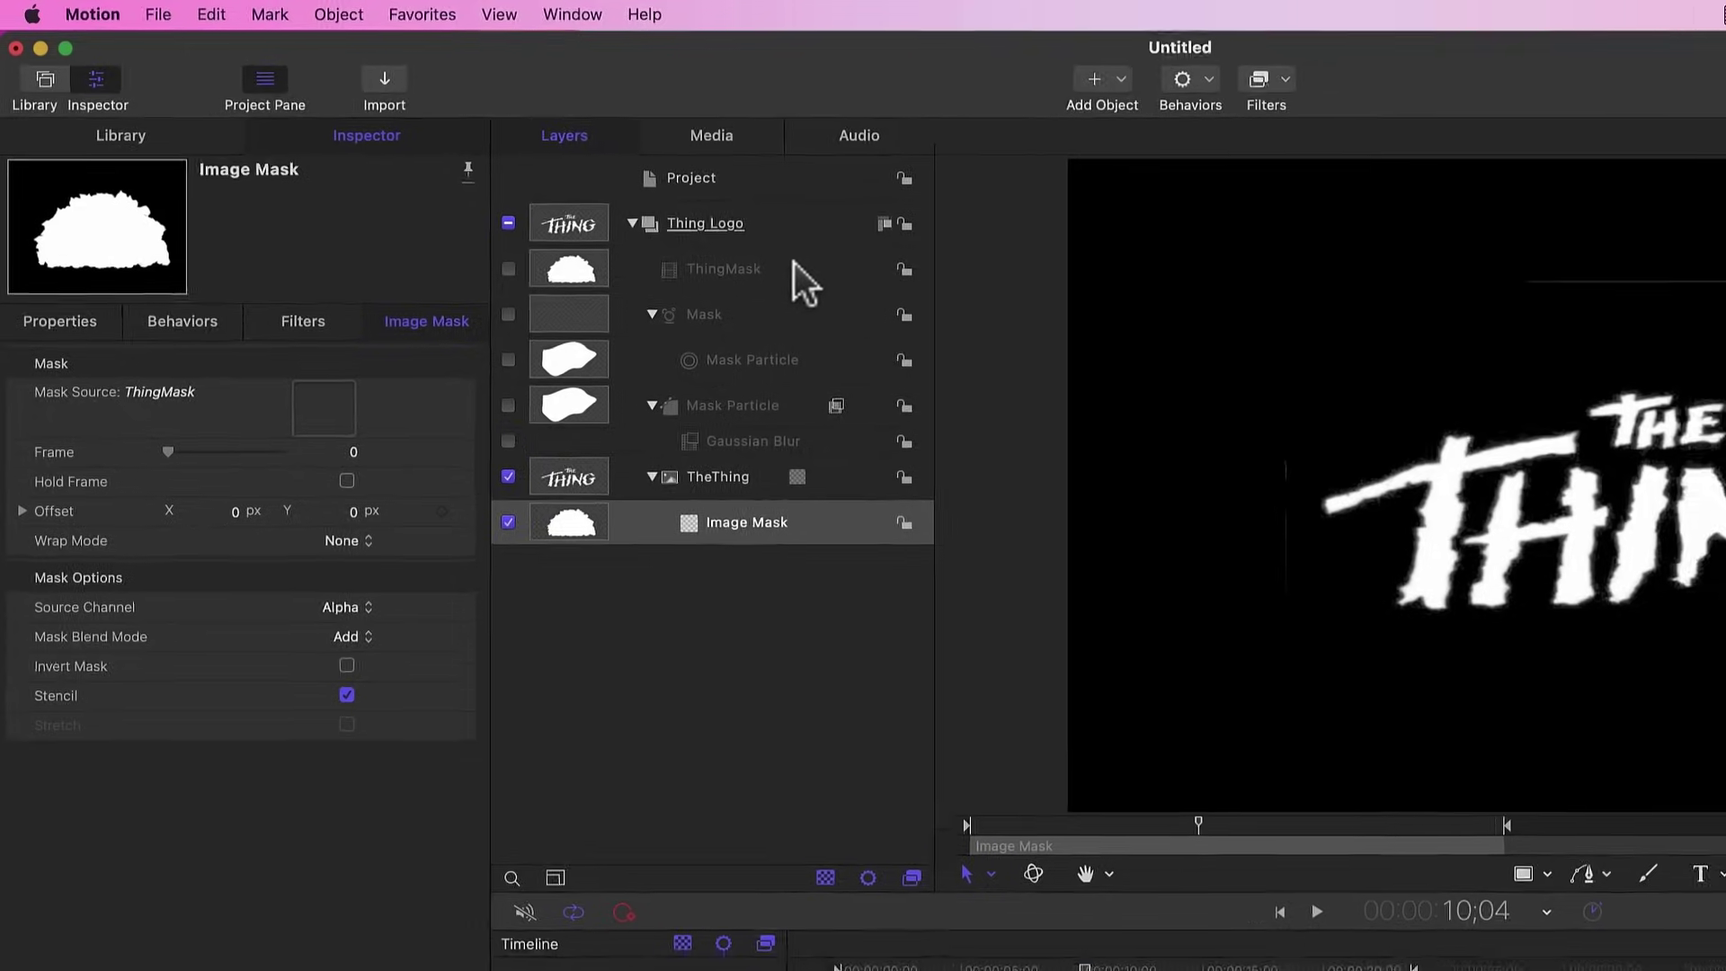
# - Delete the ThingMask, mask emitter, particle and Gaussian Blur layers
pyautogui.click(759, 279)
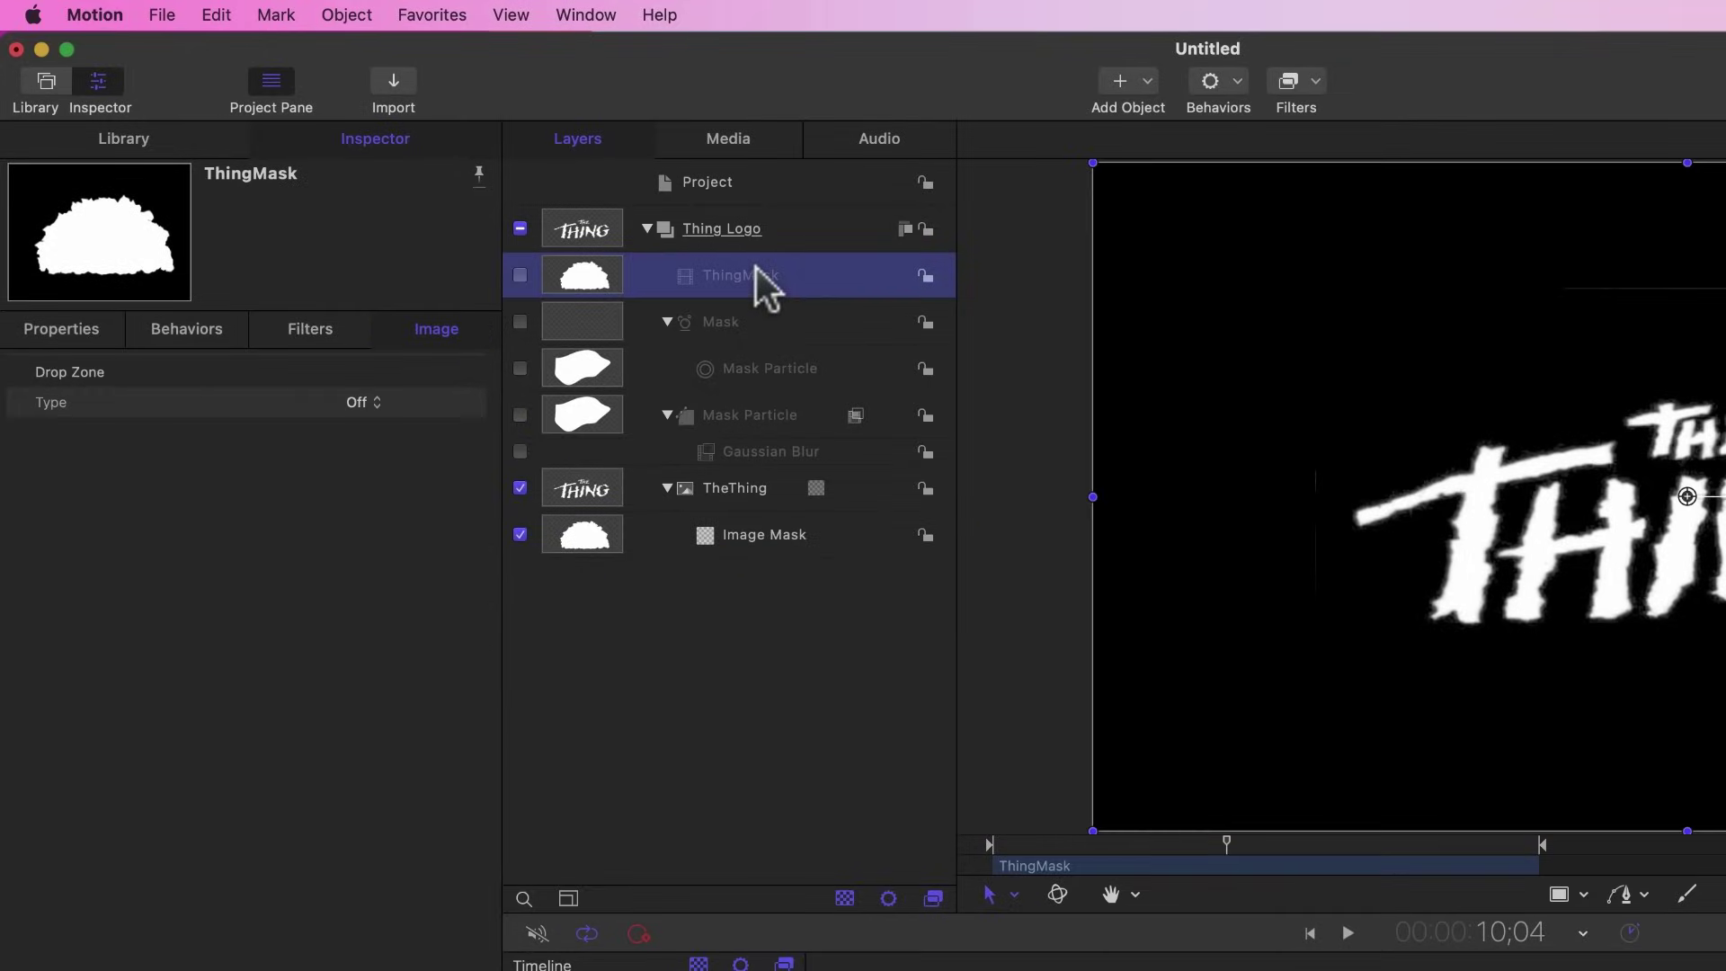
pyautogui.keyDown('shift'); pyautogui.click(763, 430); pyautogui.keyUp('shift')
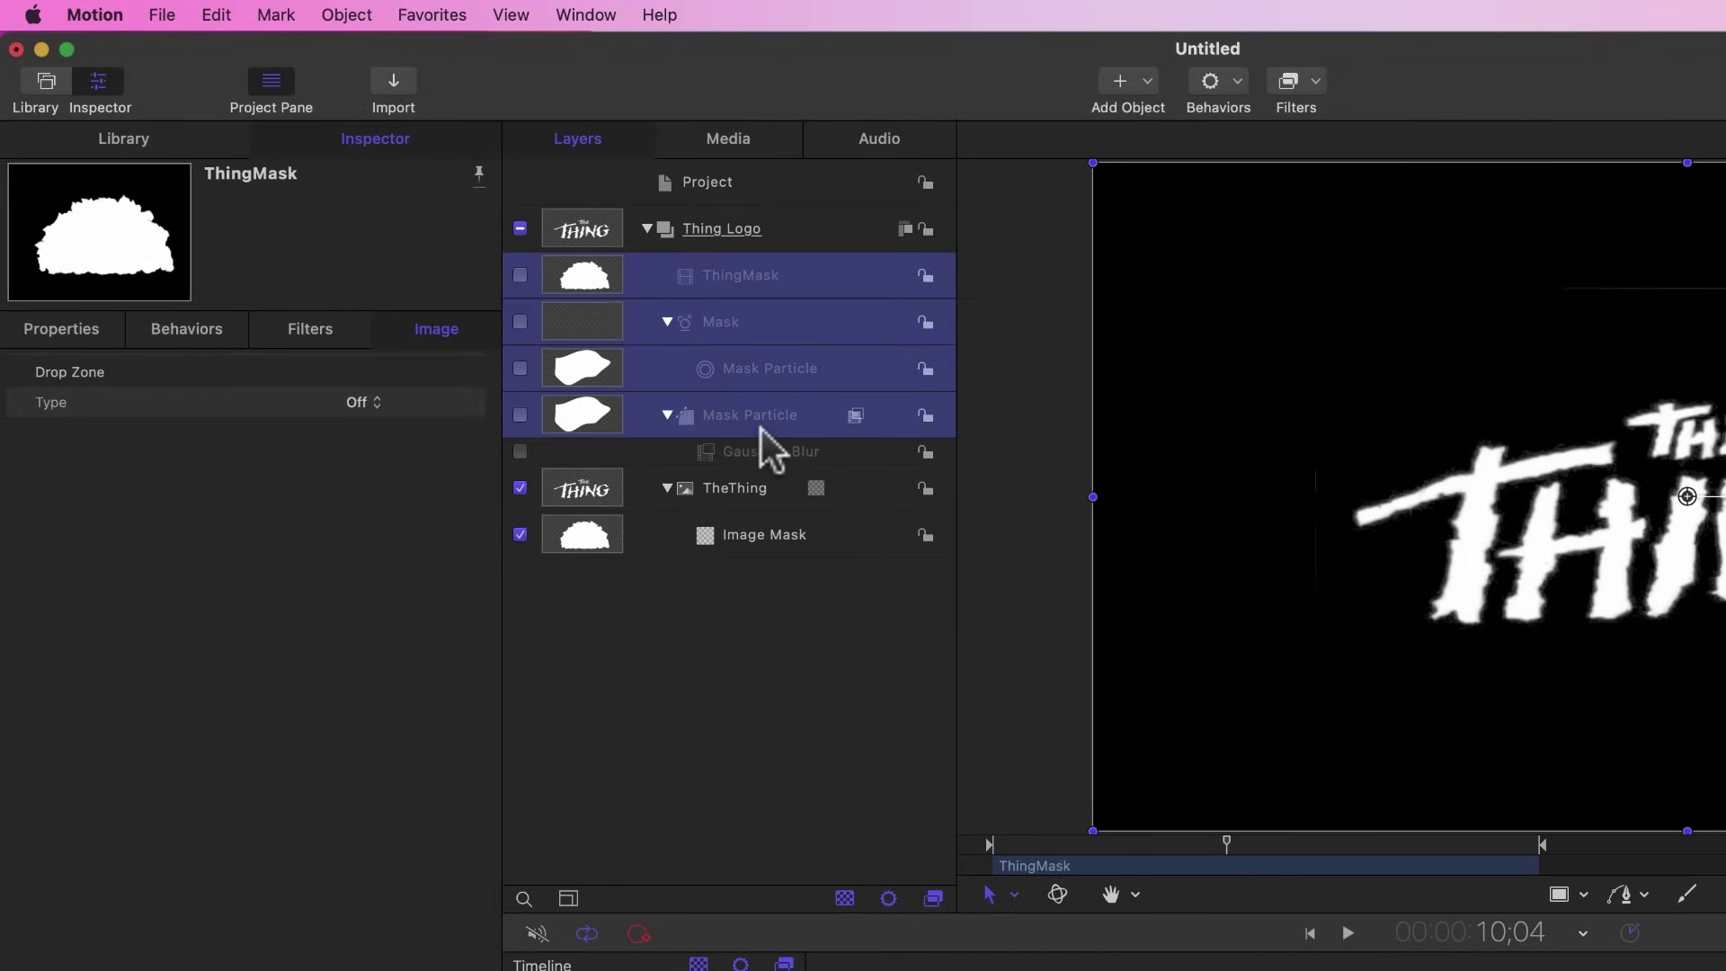
pyautogui.press('Delete')
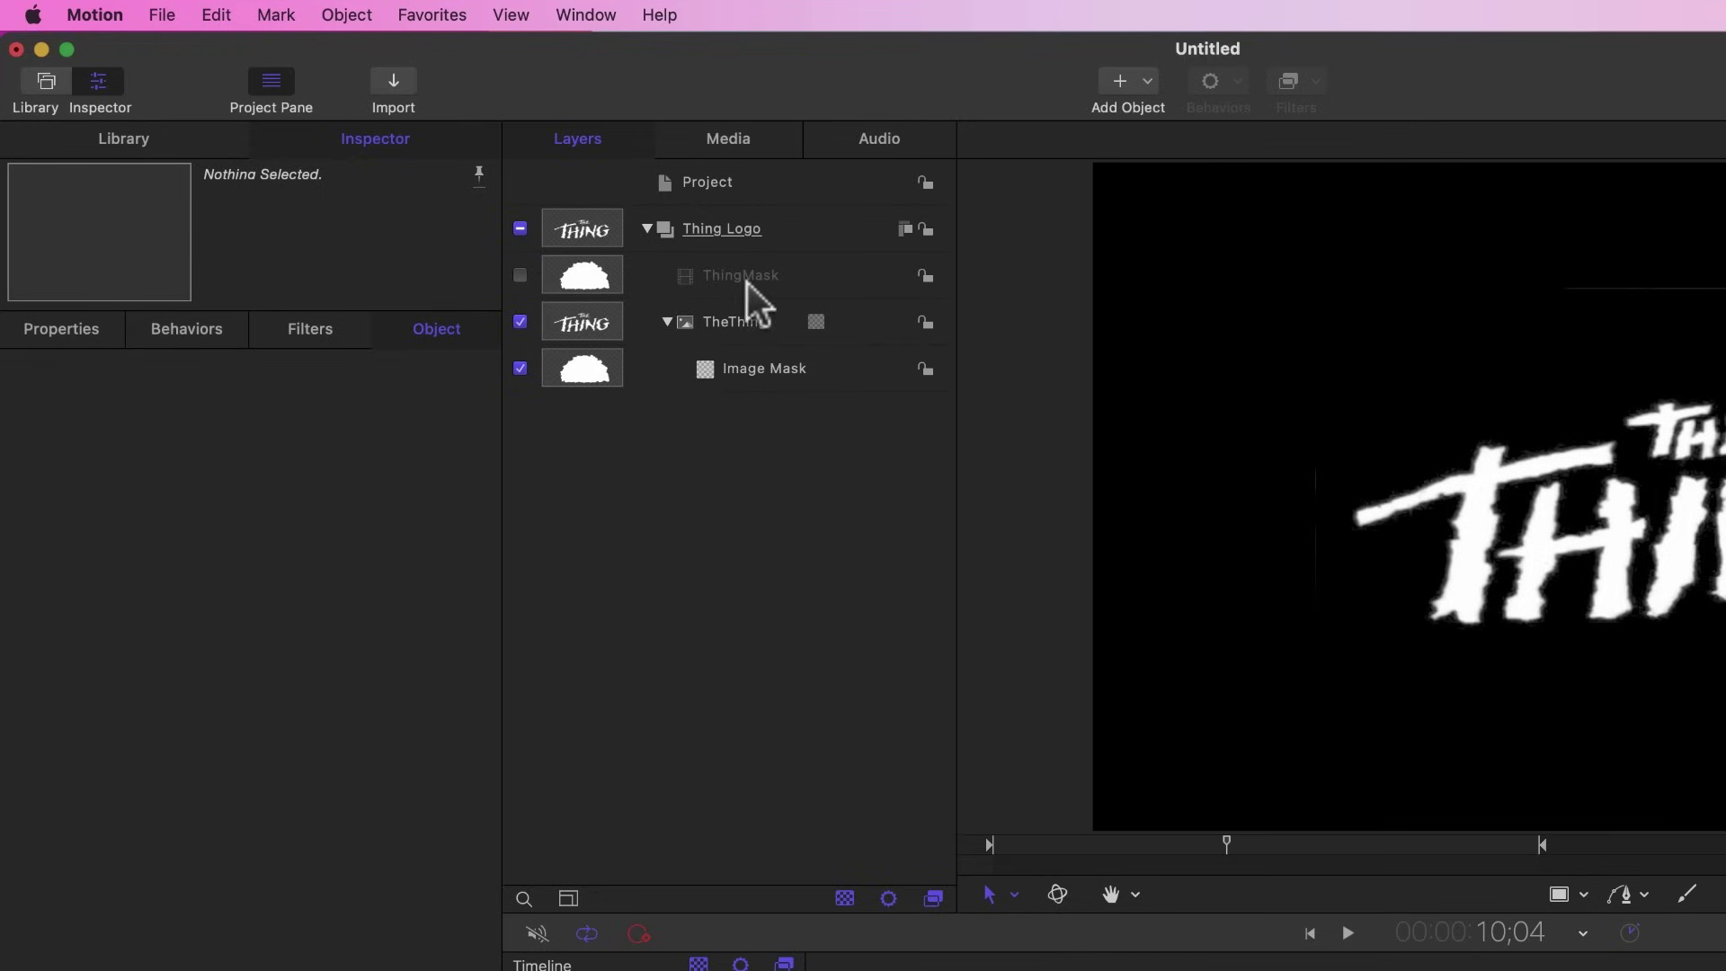
# - Collapse the Thing Logo group and duplicate it
pyautogui.click(647, 230)
pyautogui.click(735, 228)
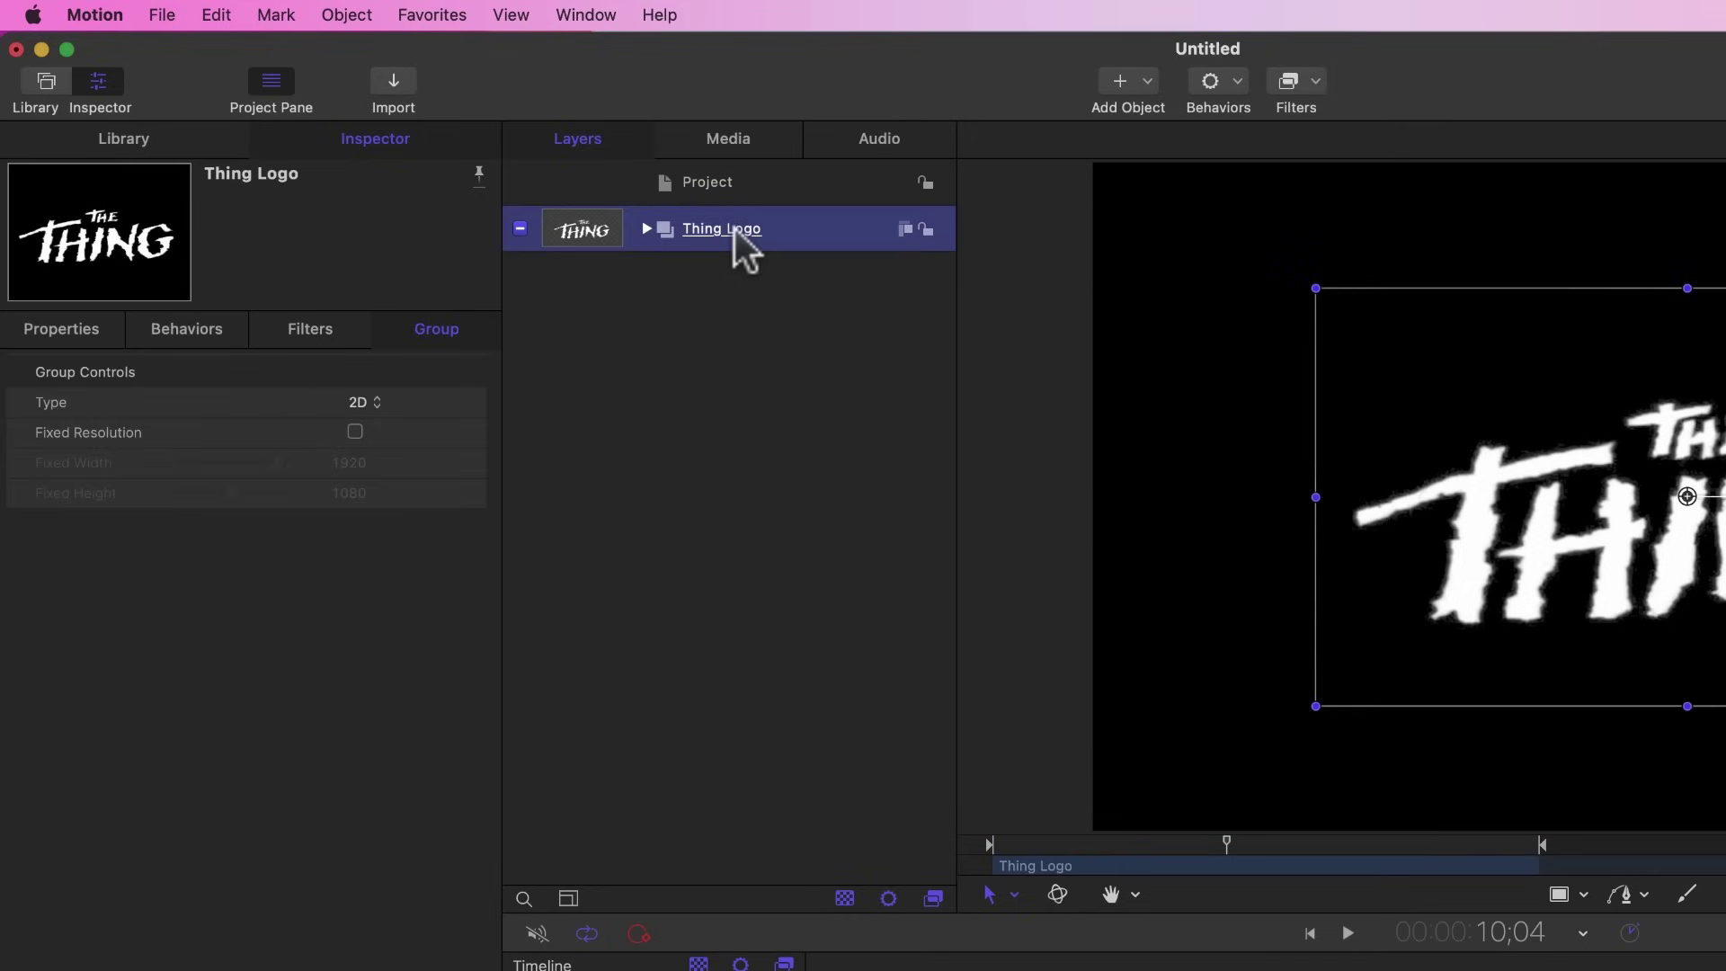
pyautogui.rightClick(737, 233)
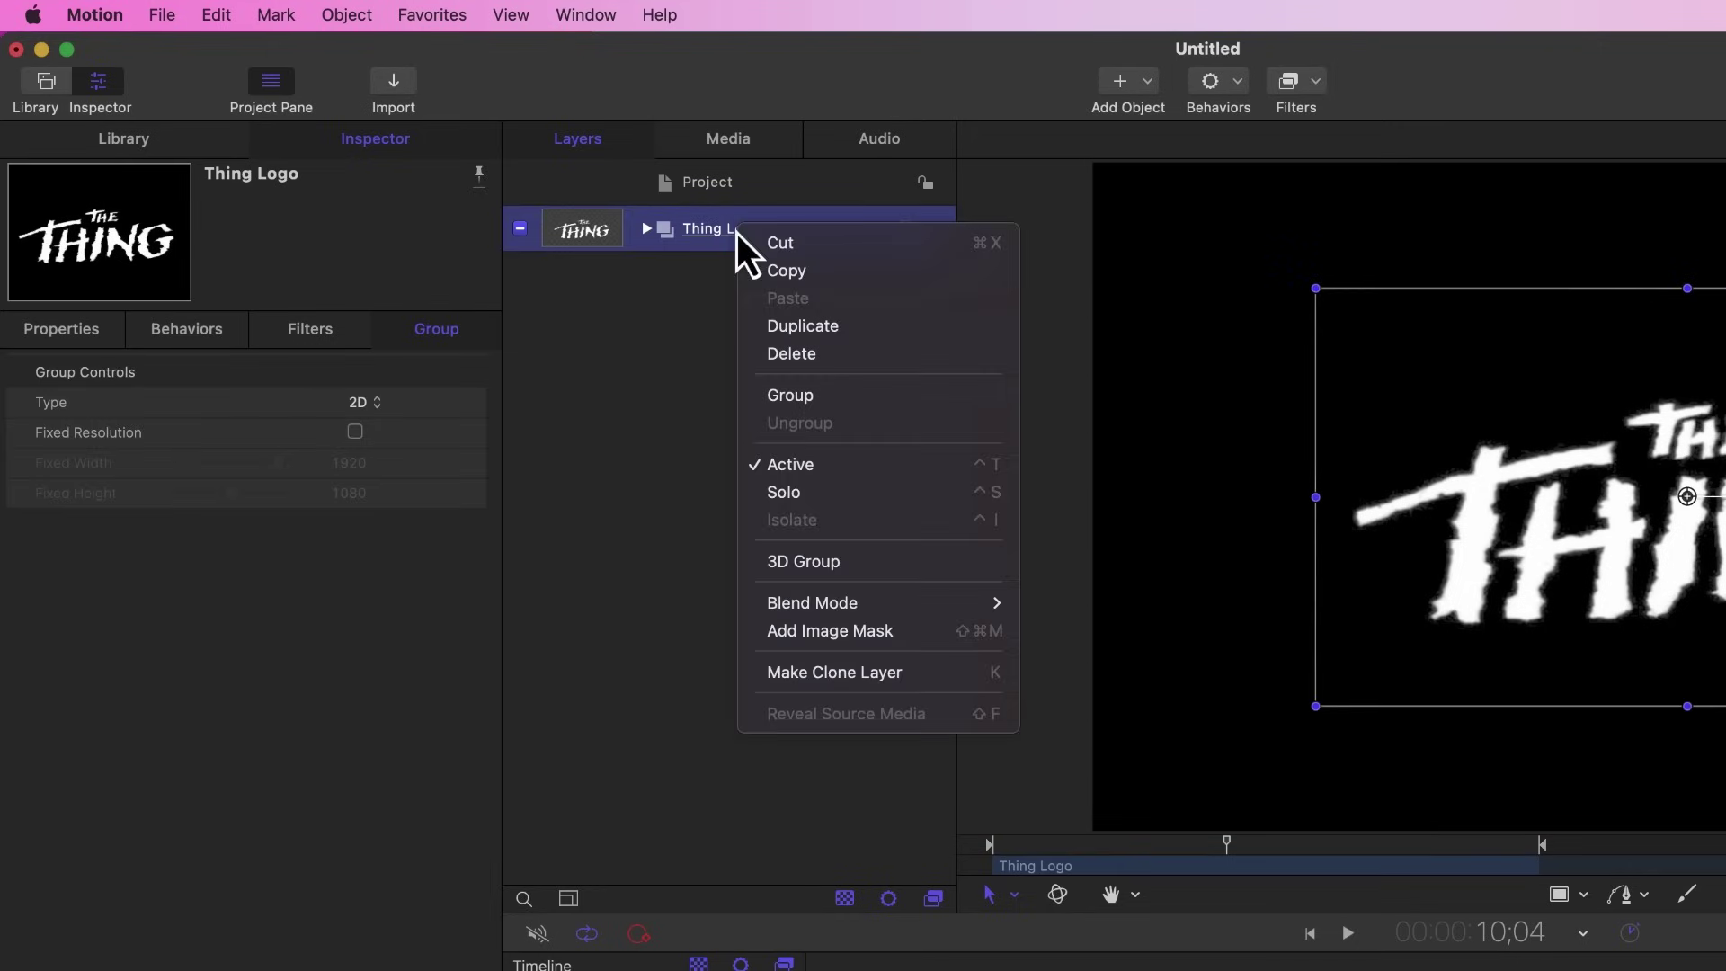
pyautogui.click(836, 329)
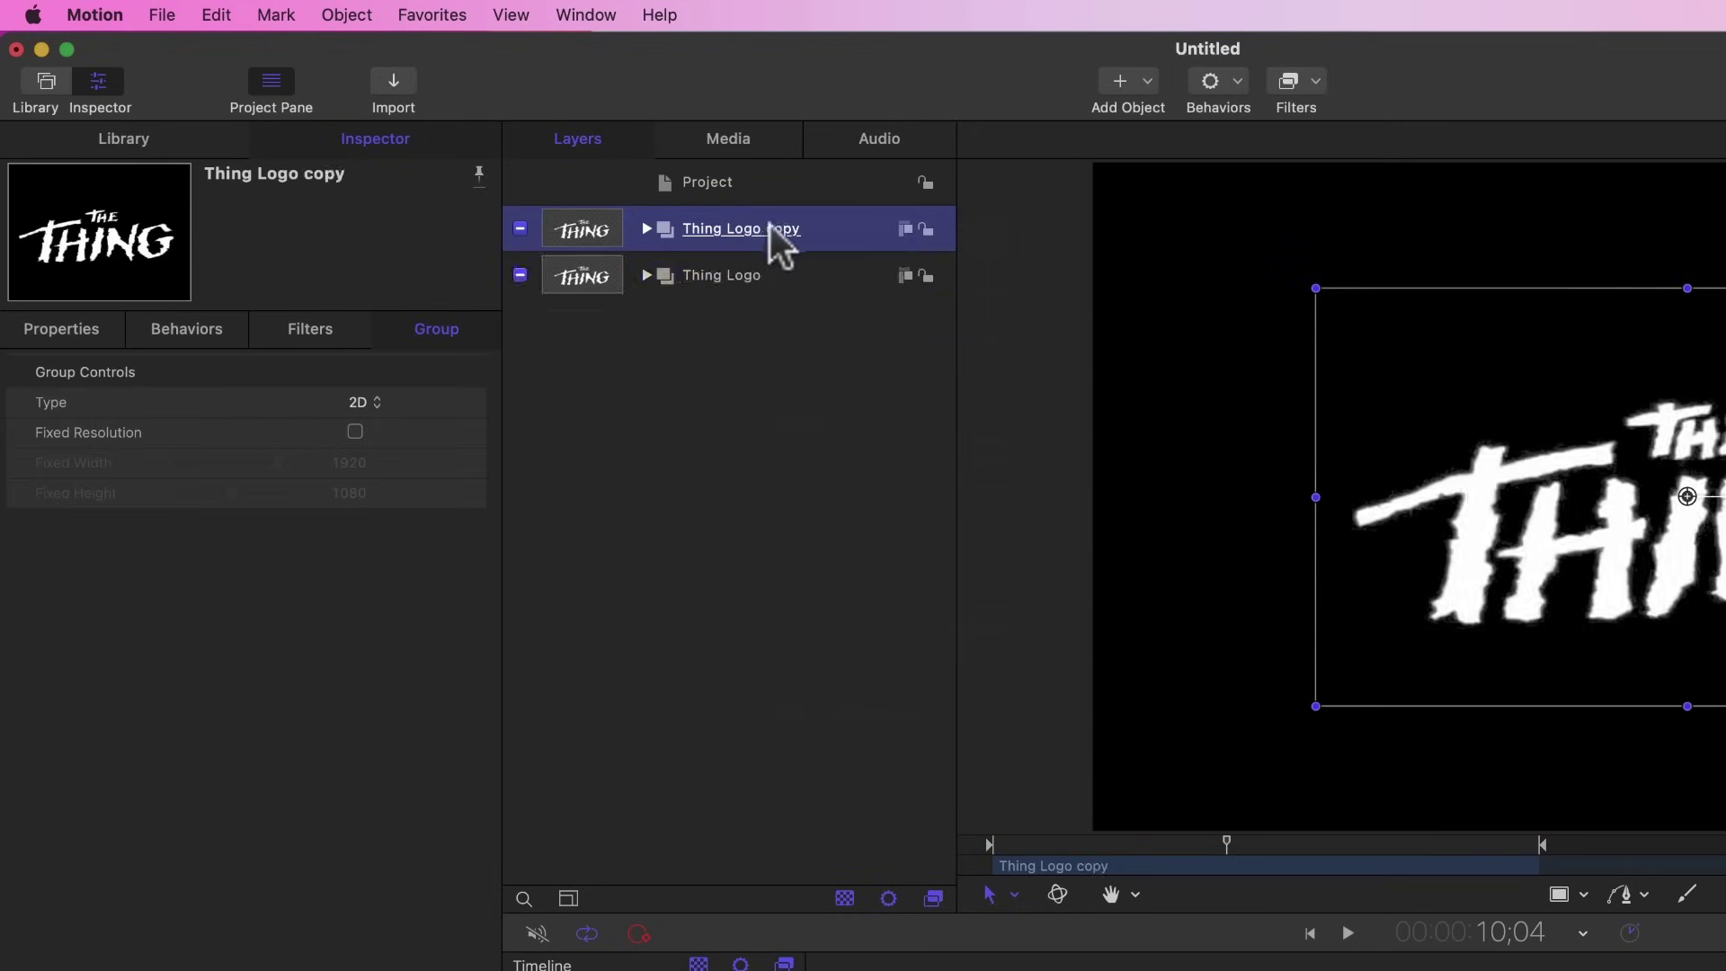
# - Rename the copy 'Thing Logo - Base' and switch off its visibility
pyautogui.doubleClick(731, 231)
pyautogui.doubleClick(738, 230)
pyautogui.press('super+a')
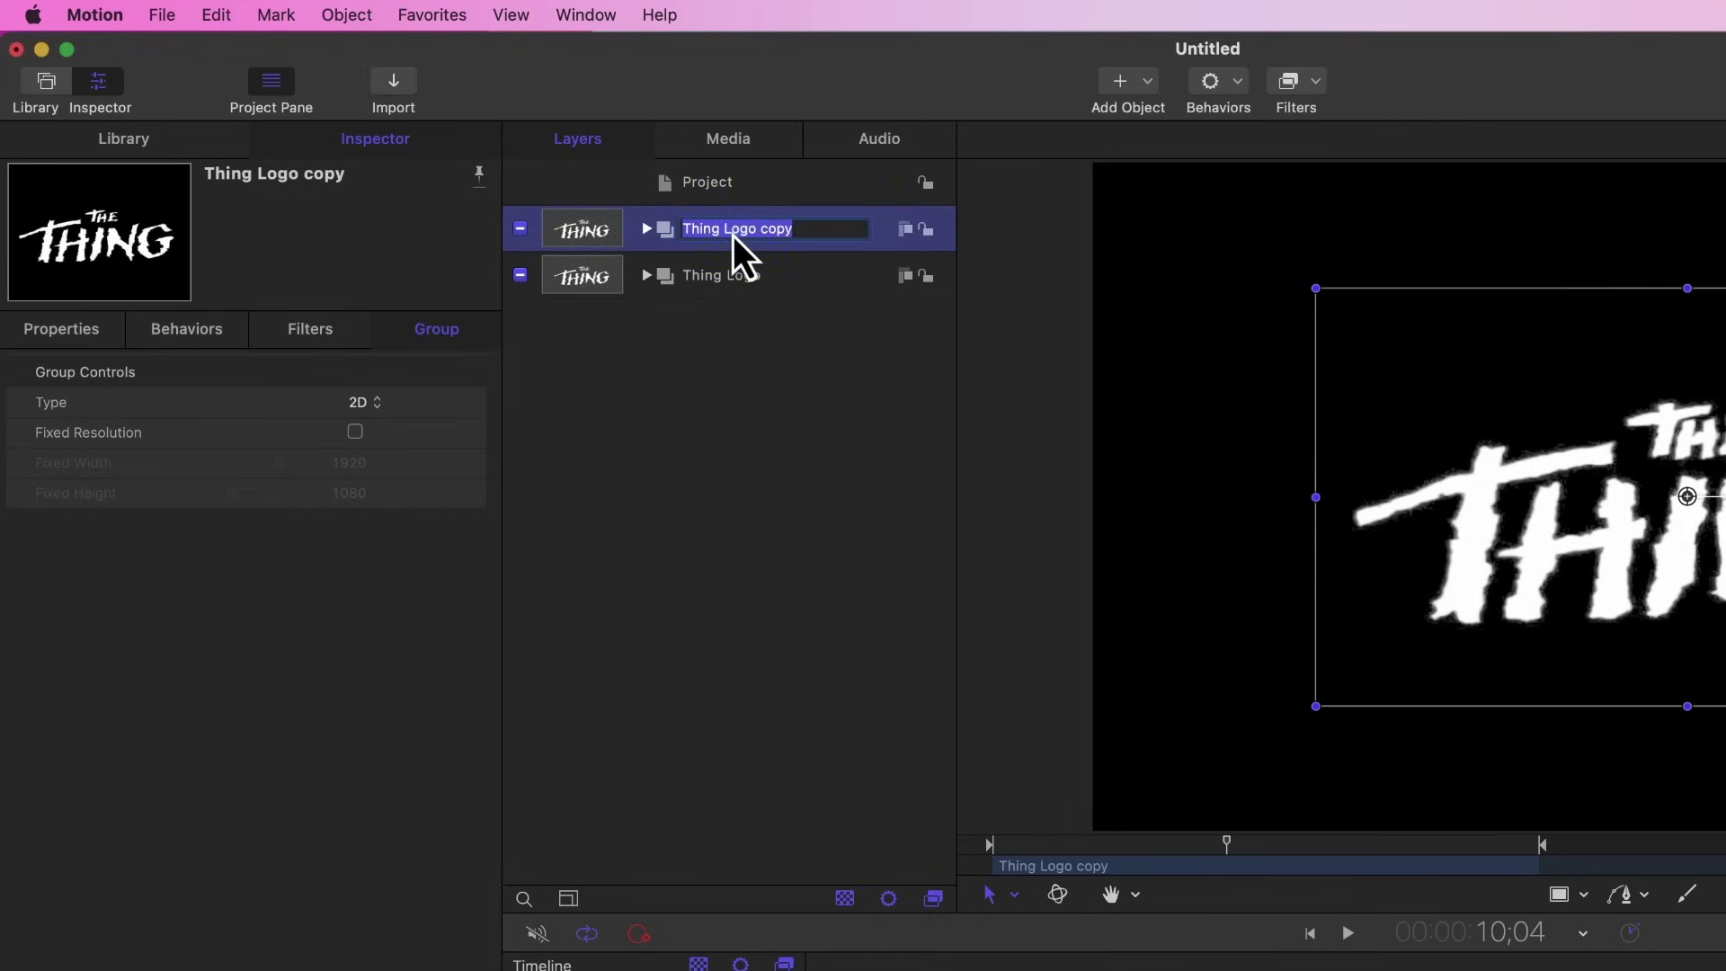
pyautogui.write('Thing Logo')
pyautogui.press('BackSpace')
pyautogui.press('BackSpace')
pyautogui.press('BackSpace')
pyautogui.write('ogog')
pyautogui.press('BackSpace')
pyautogui.write('- Base')
pyautogui.press('Return')
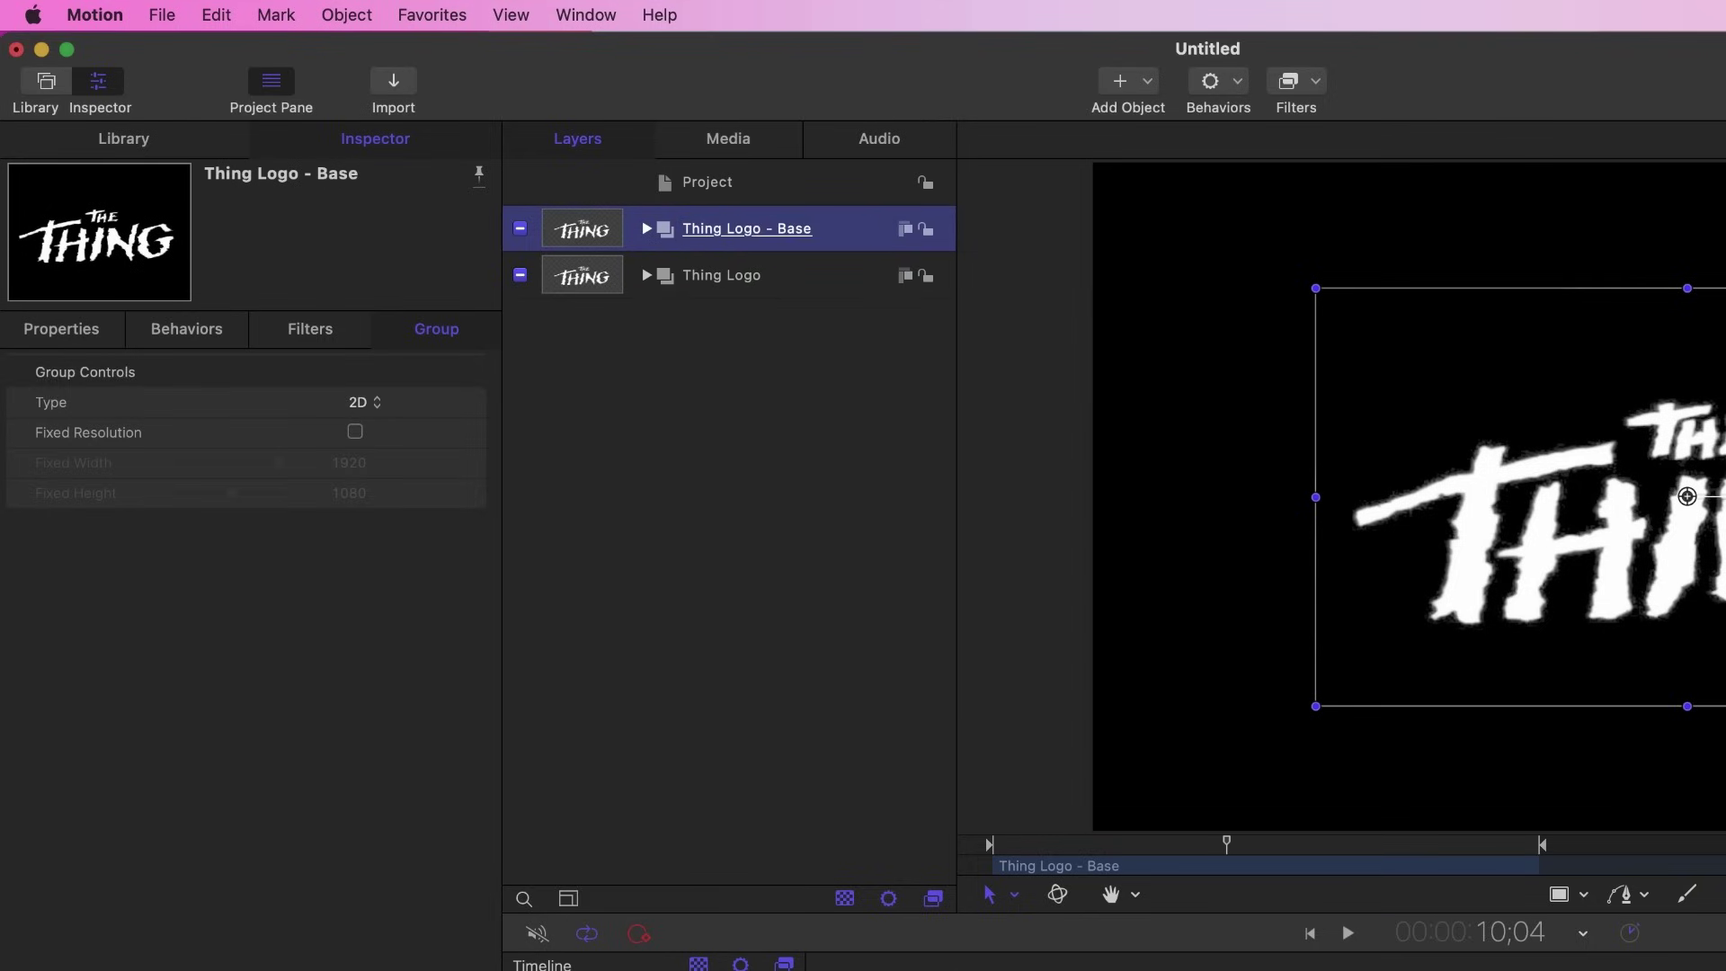
pyautogui.click(519, 228)
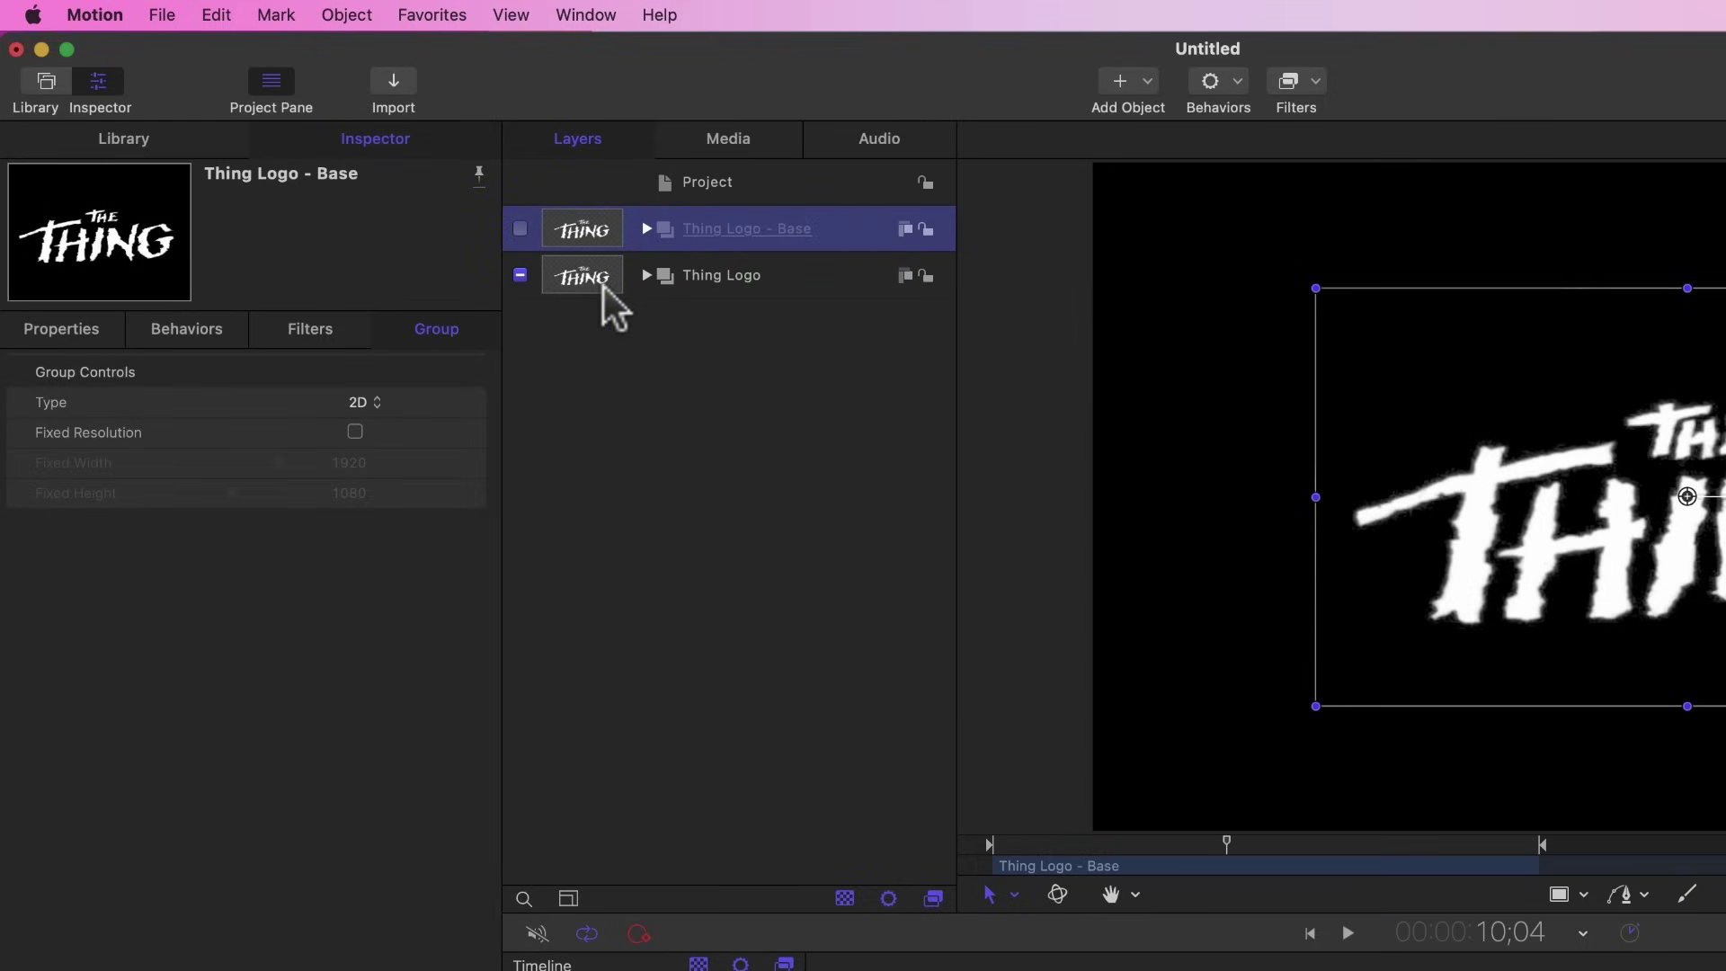
pyautogui.click(645, 275)
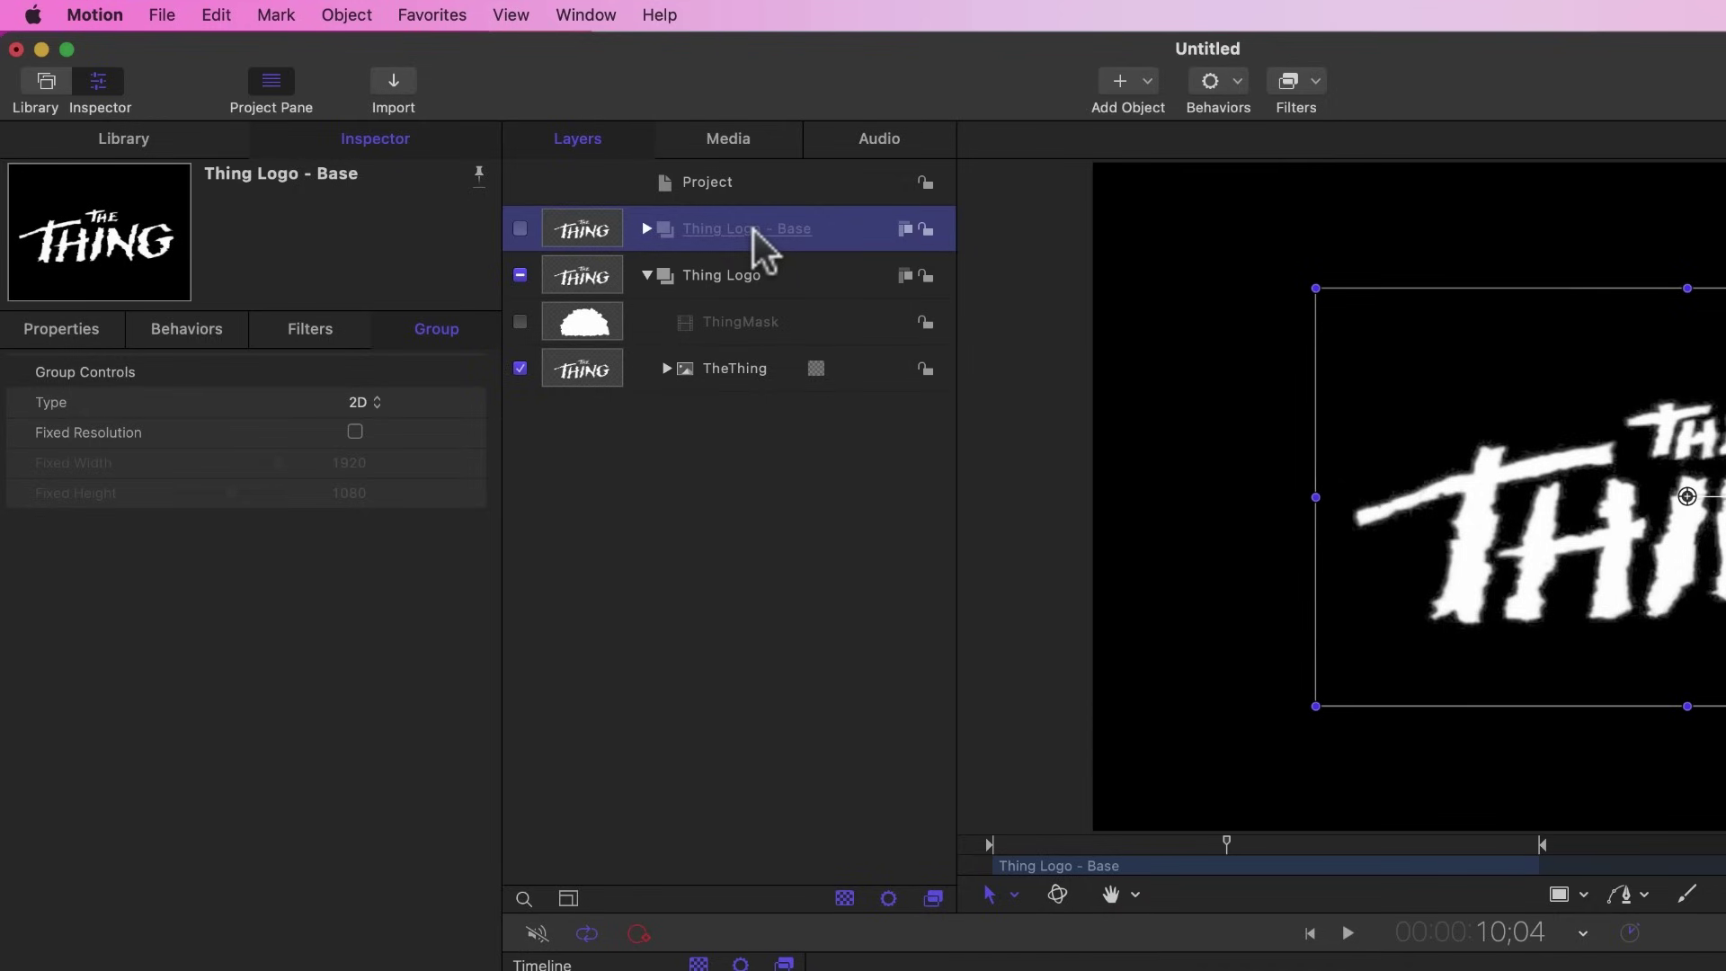
# - Replicate the Thing Logo group as a 3D replicator with Line shape
pyautogui.click(726, 275)
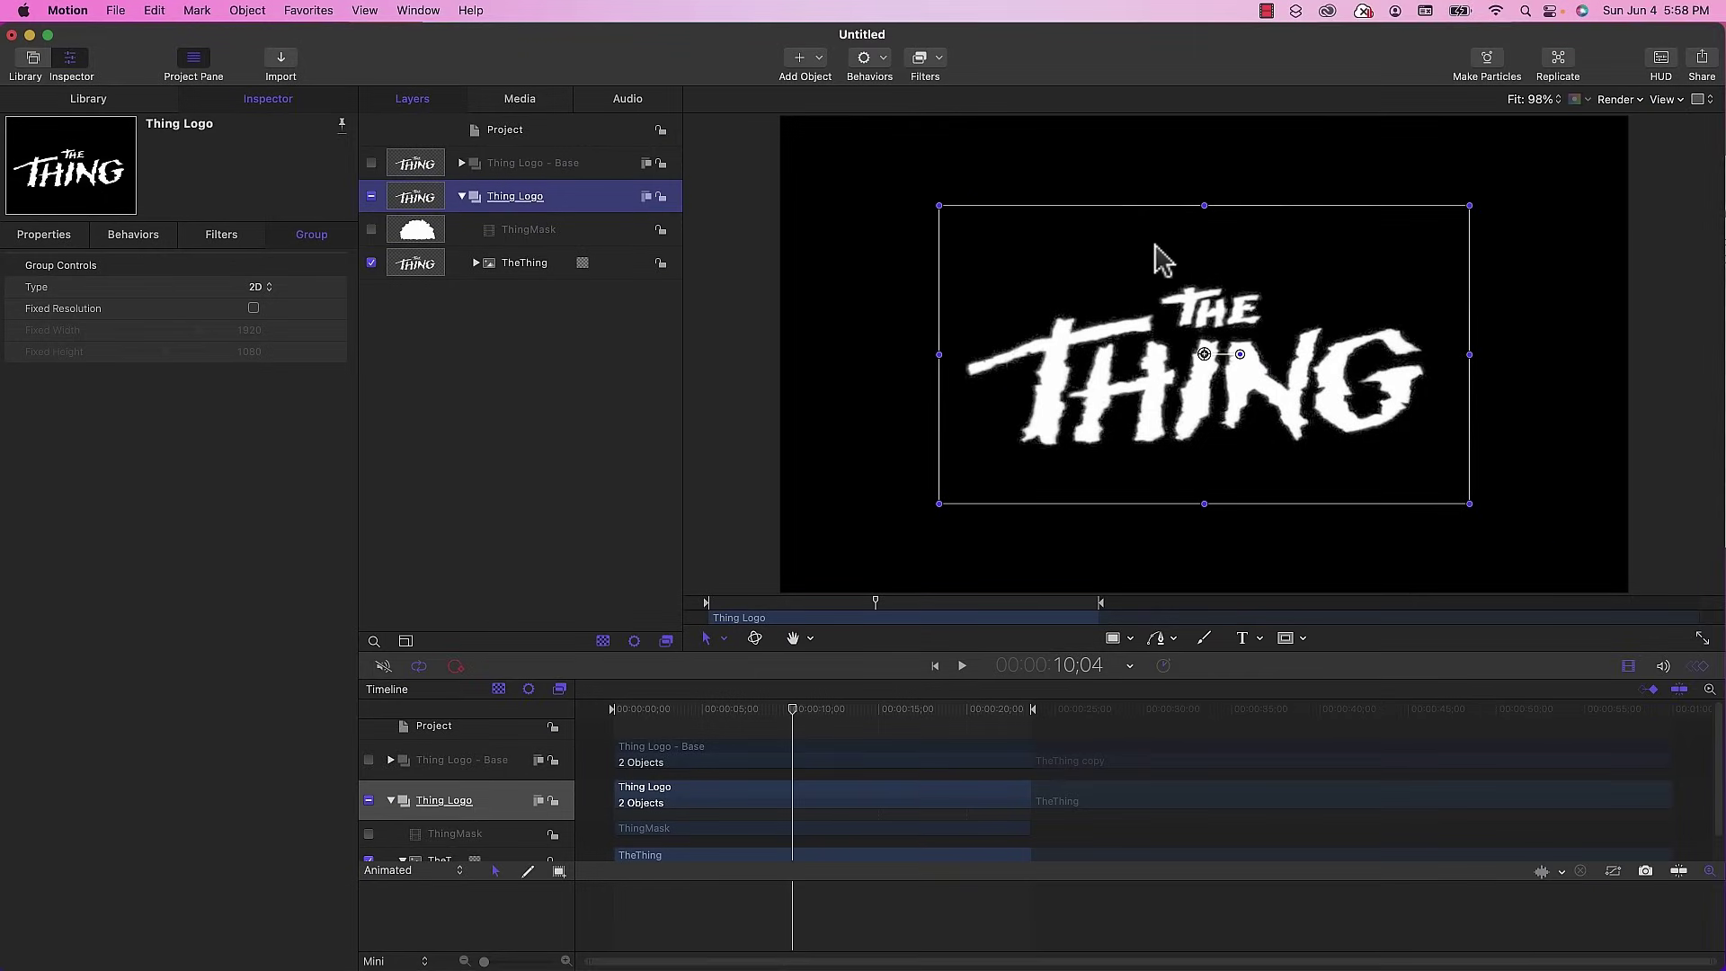
pyautogui.click(1561, 61)
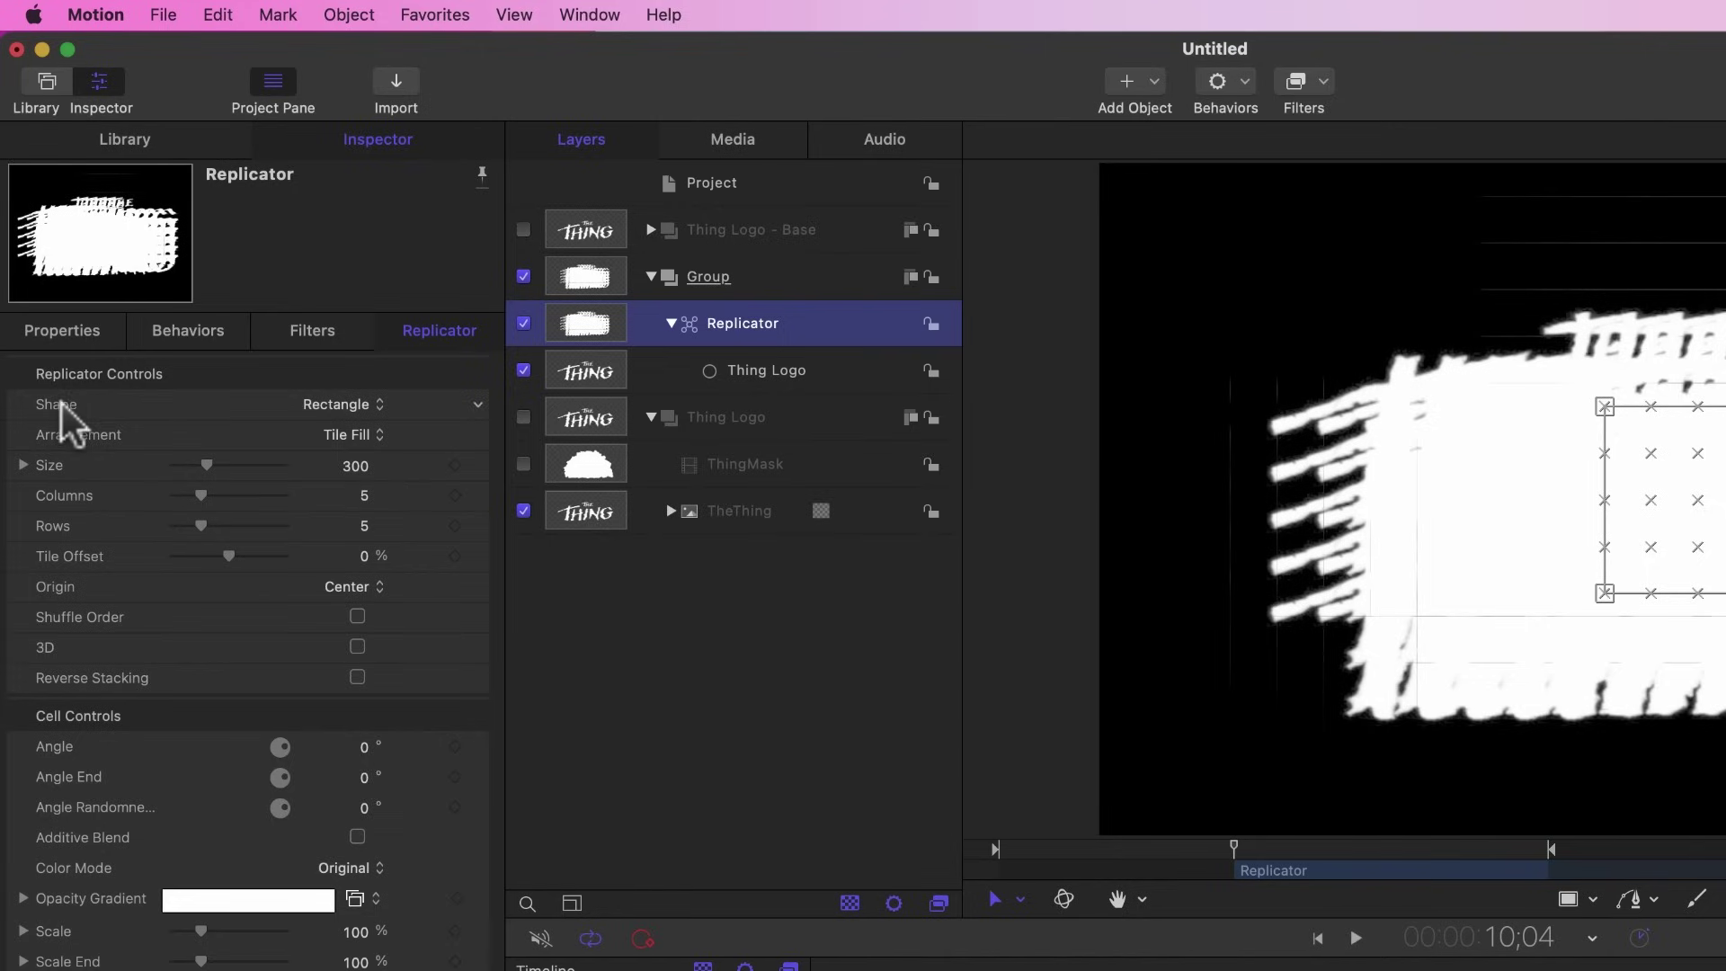
pyautogui.click(355, 409)
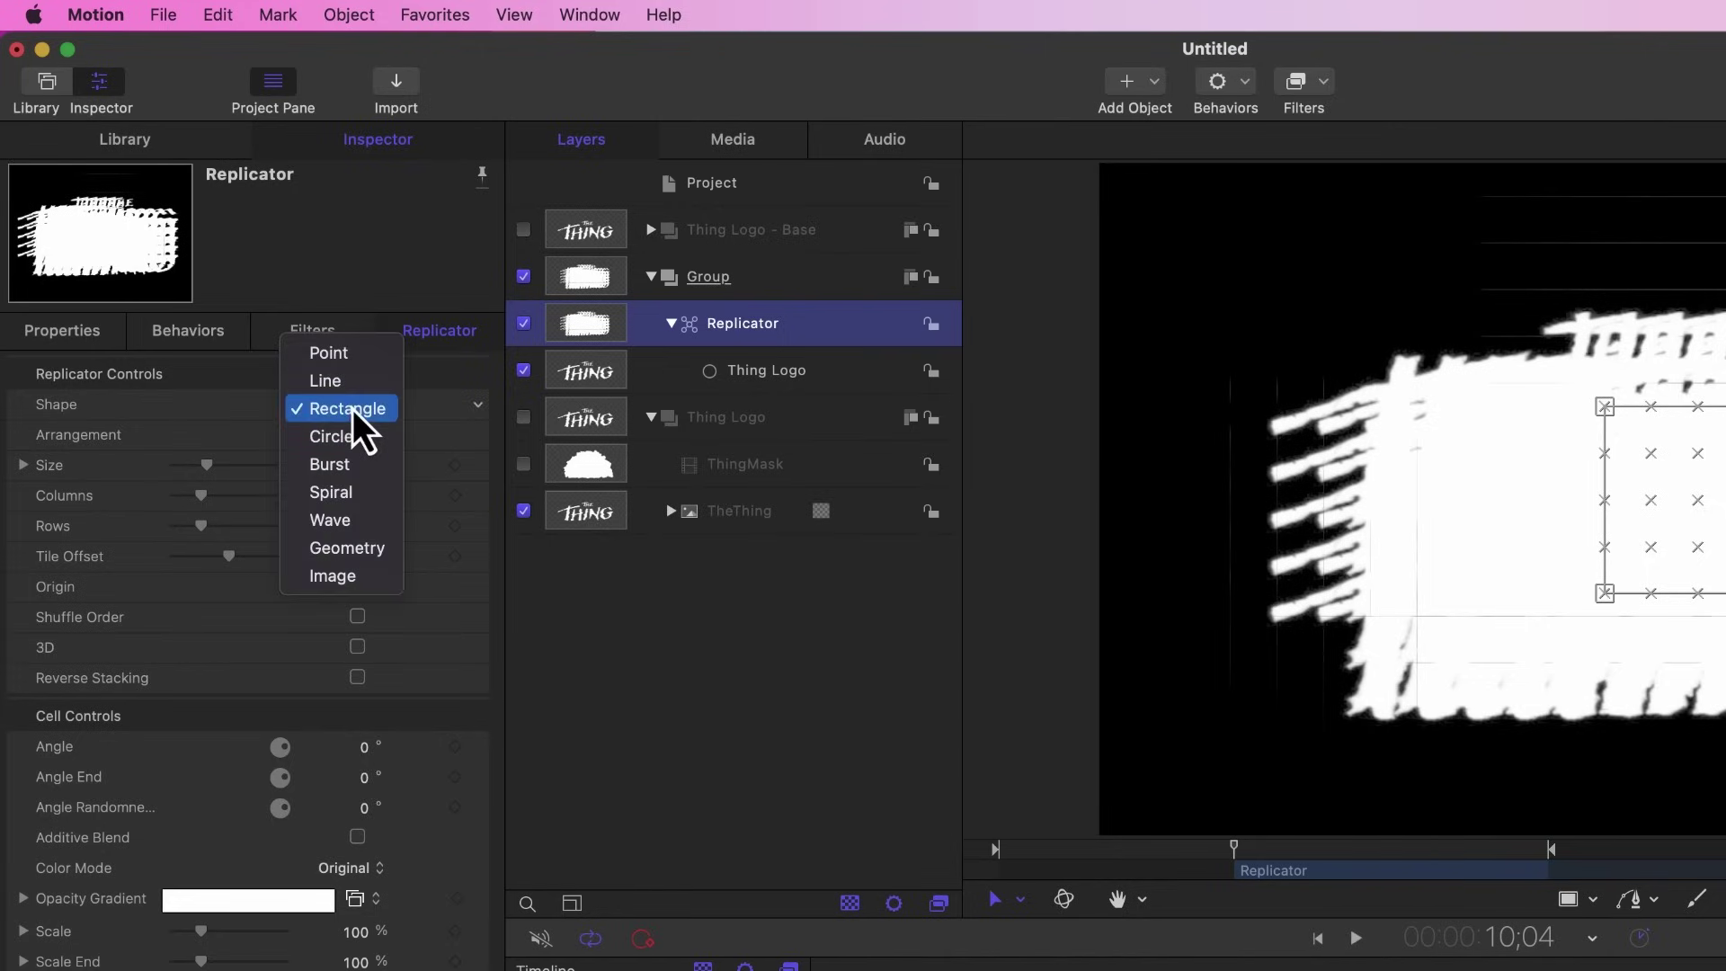
pyautogui.click(347, 390)
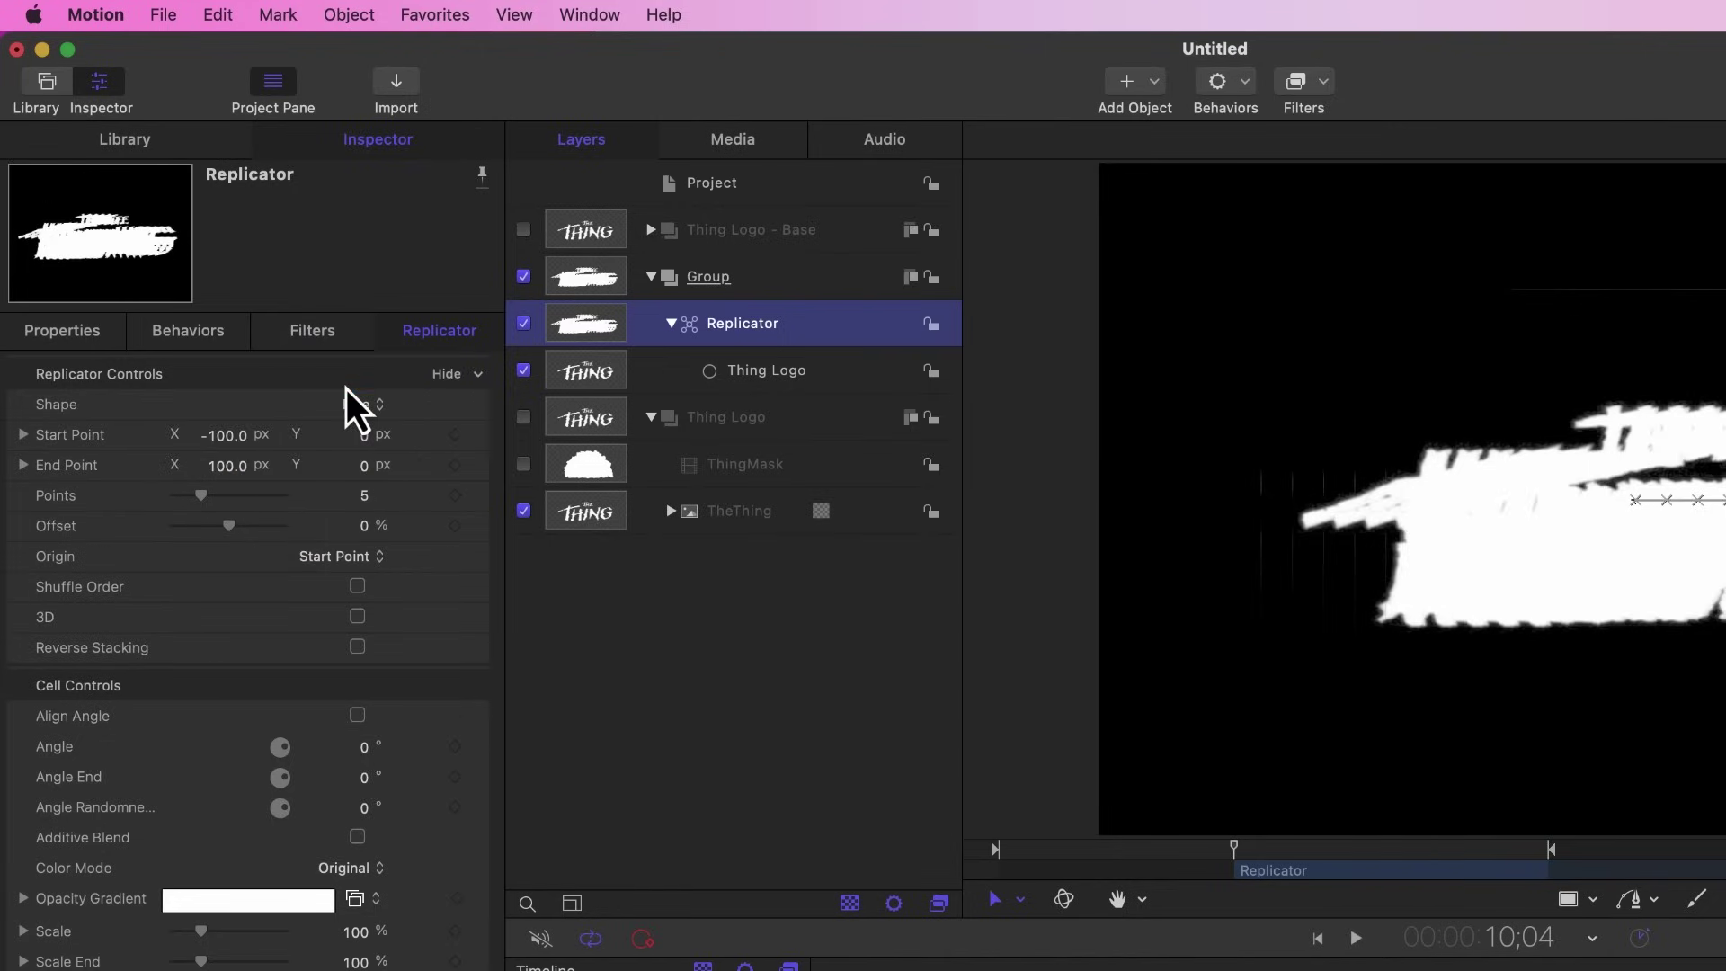
pyautogui.click(357, 617)
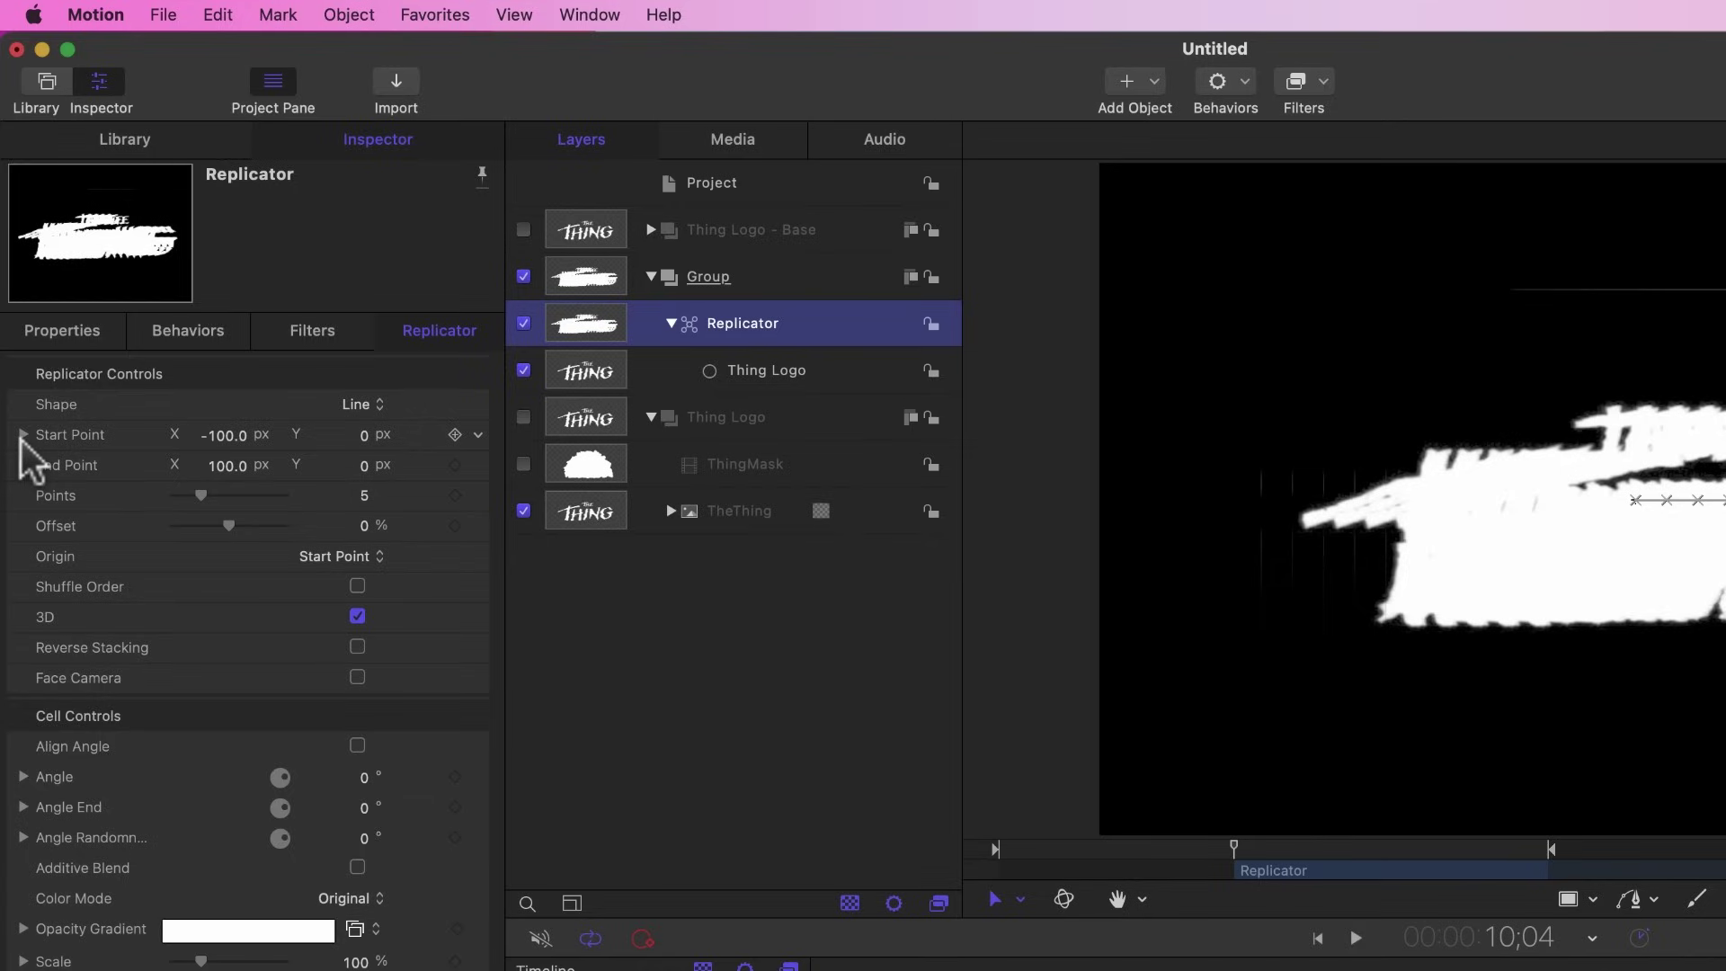
# - Set both the replicator's Start Point X and End Point X to 0
pyautogui.click(23, 436)
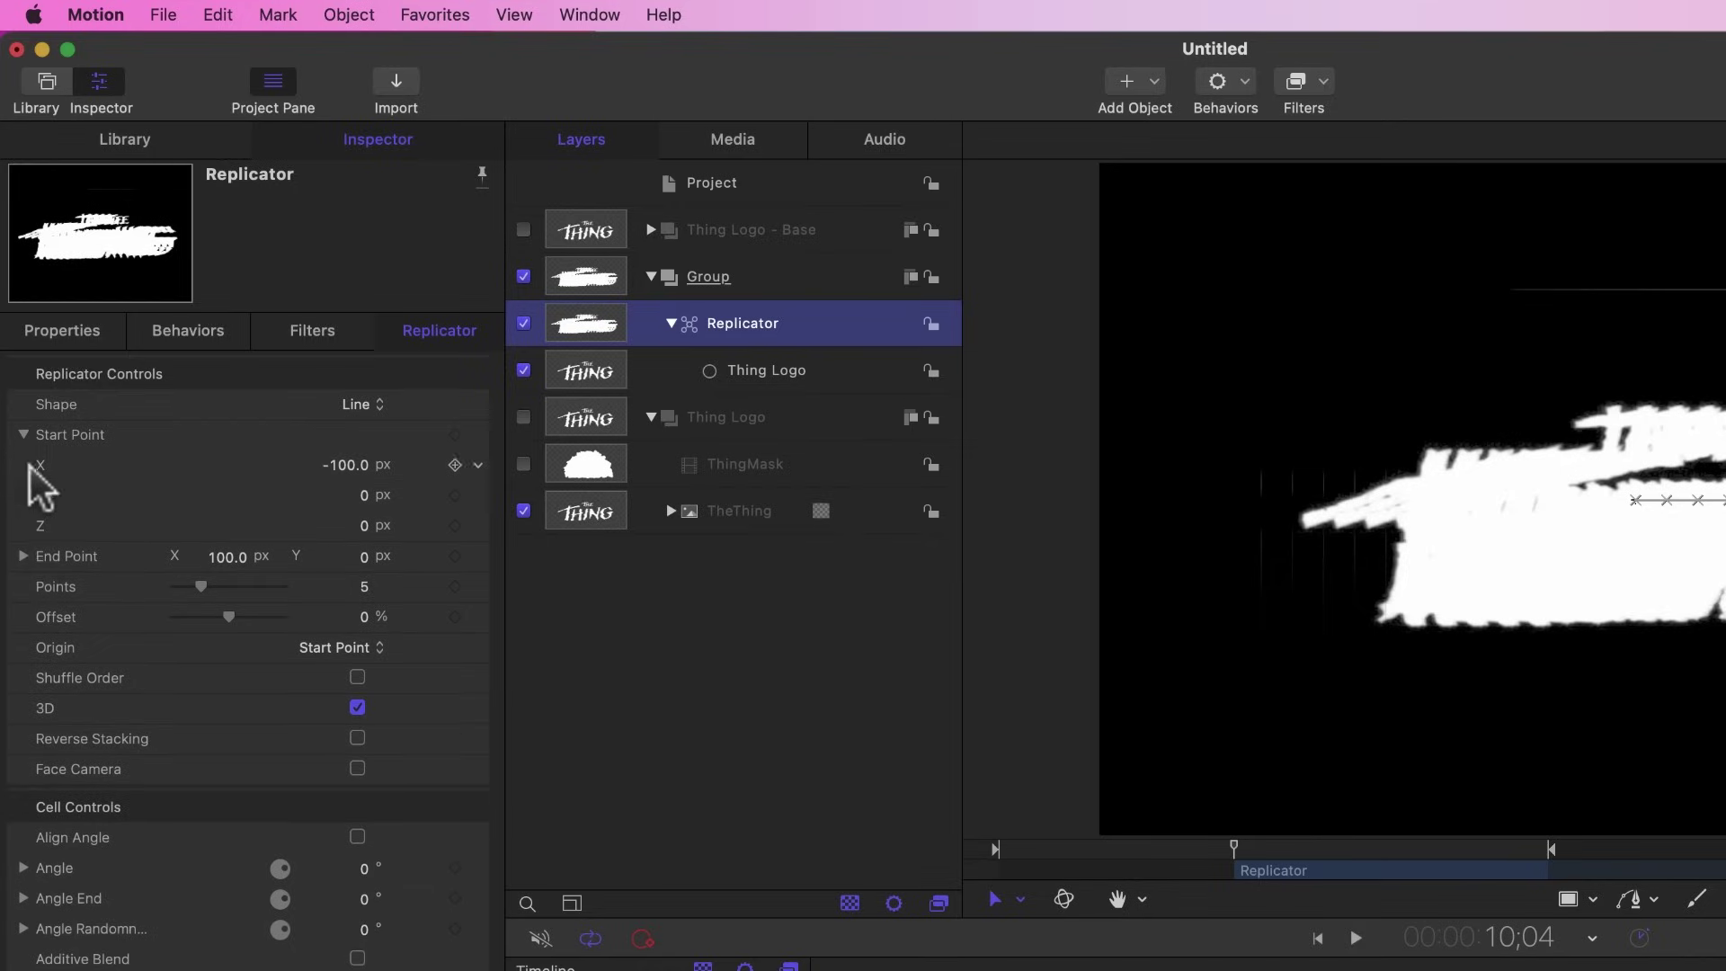
pyautogui.click(23, 556)
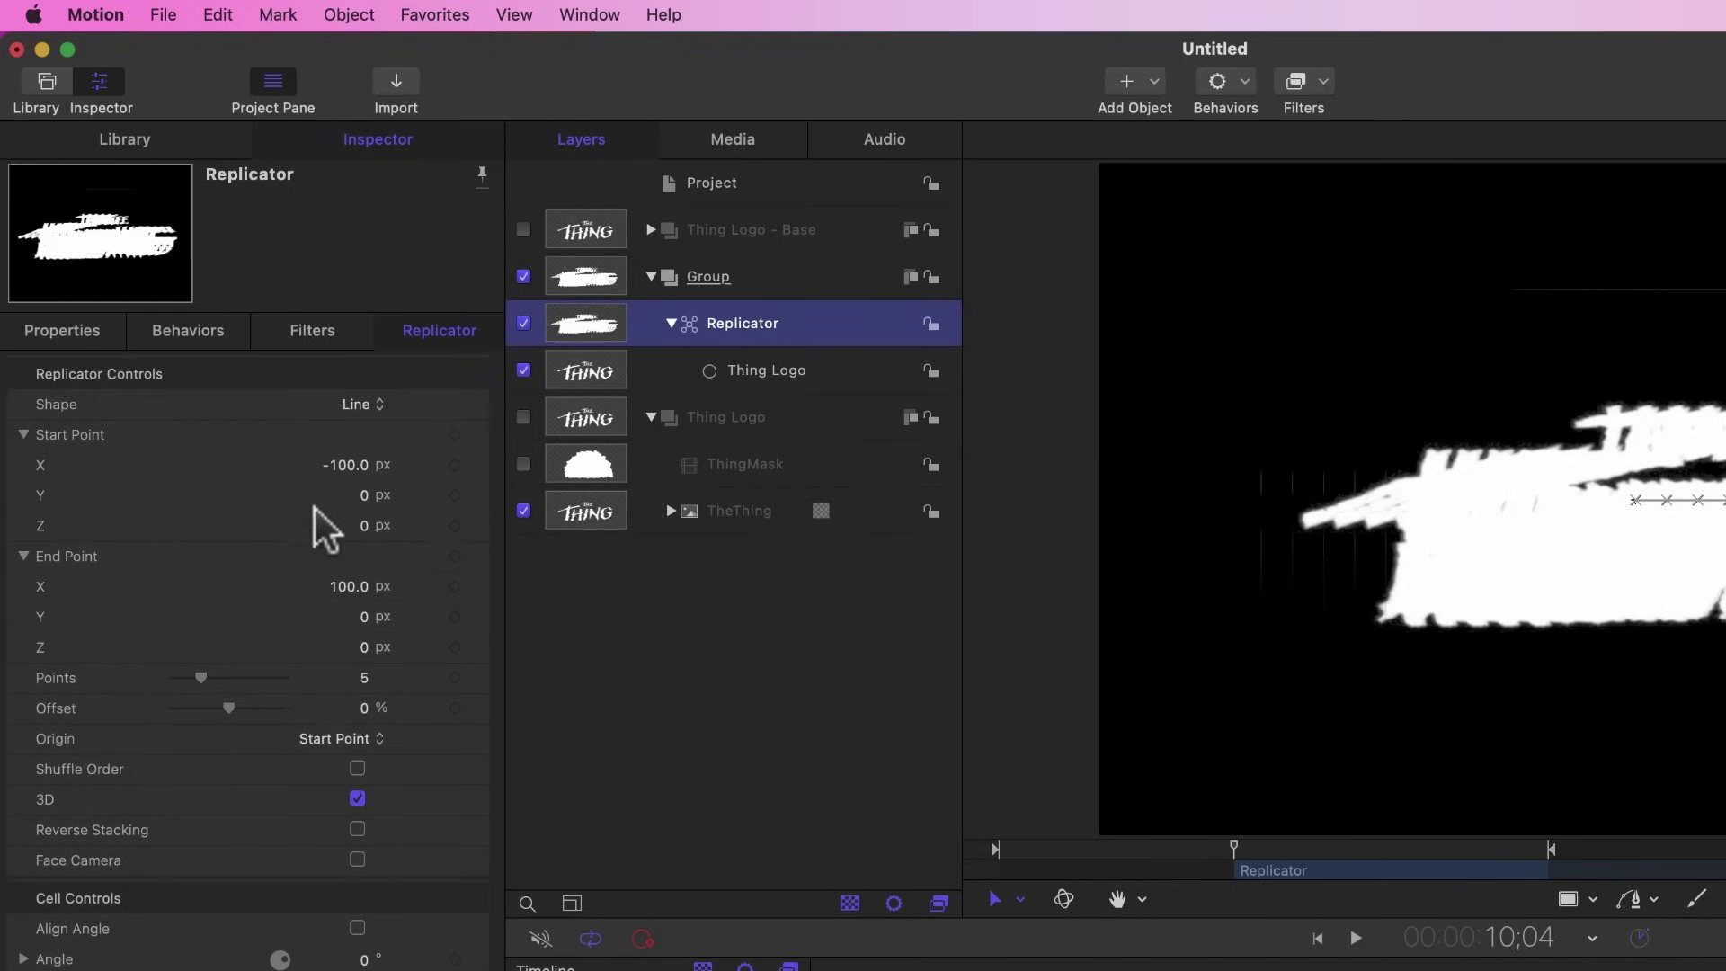
pyautogui.click(347, 470)
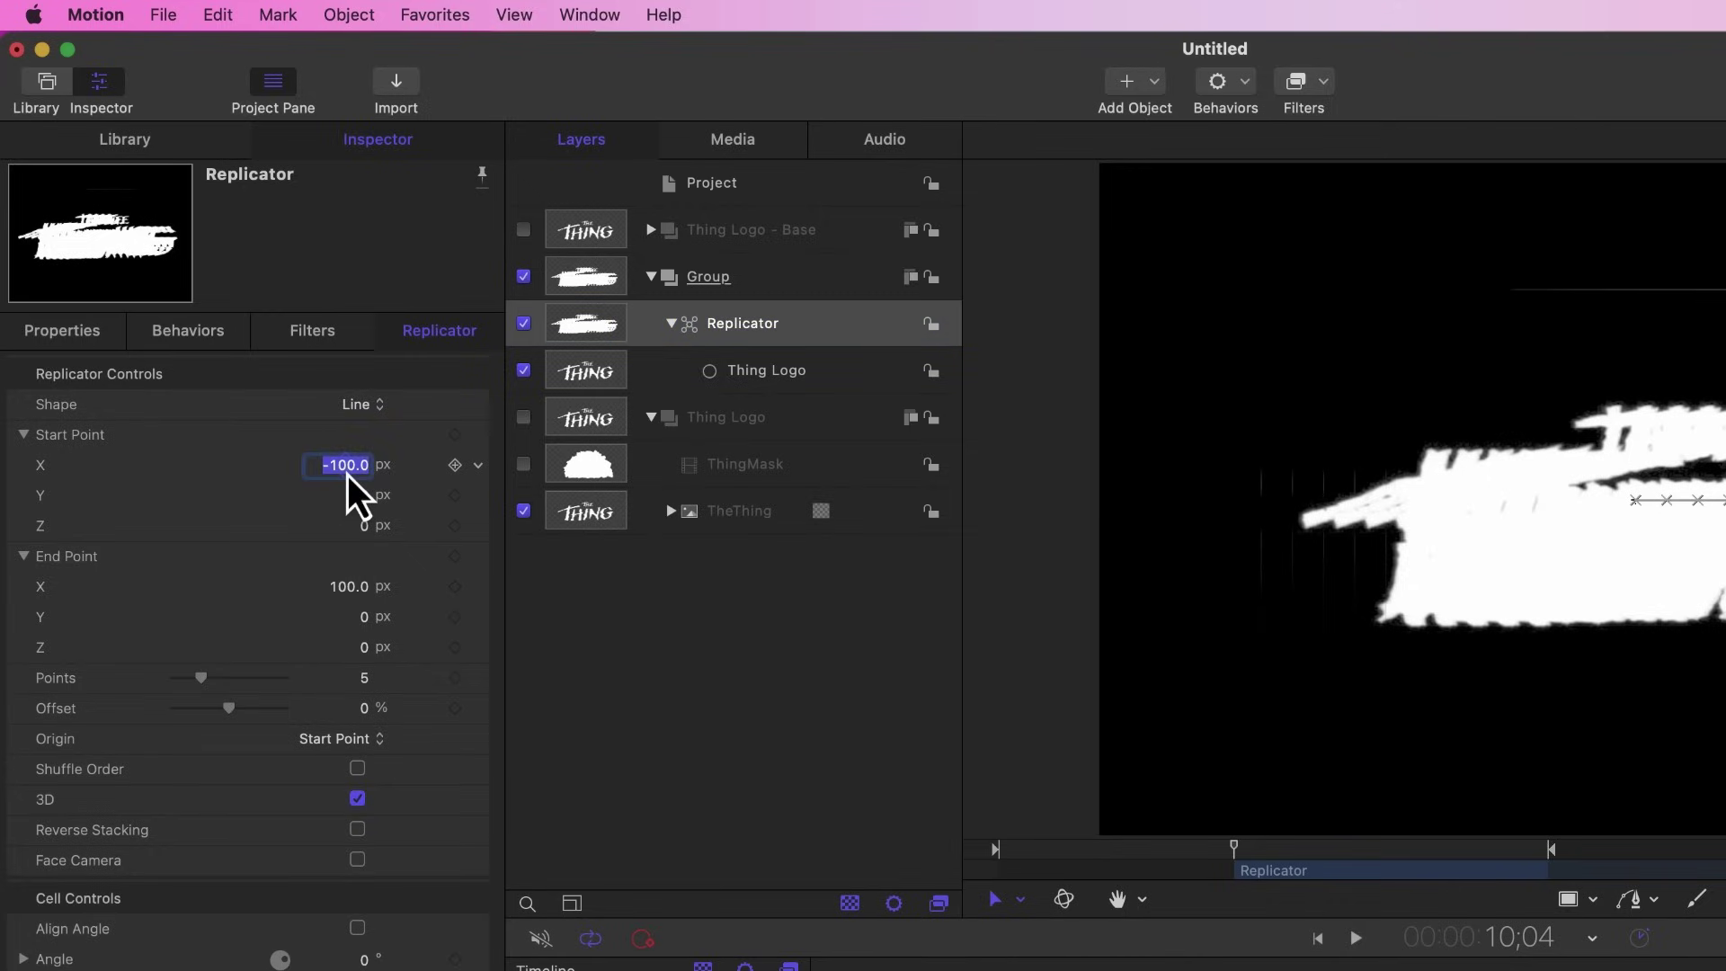
pyautogui.write('0')
pyautogui.press('Return')
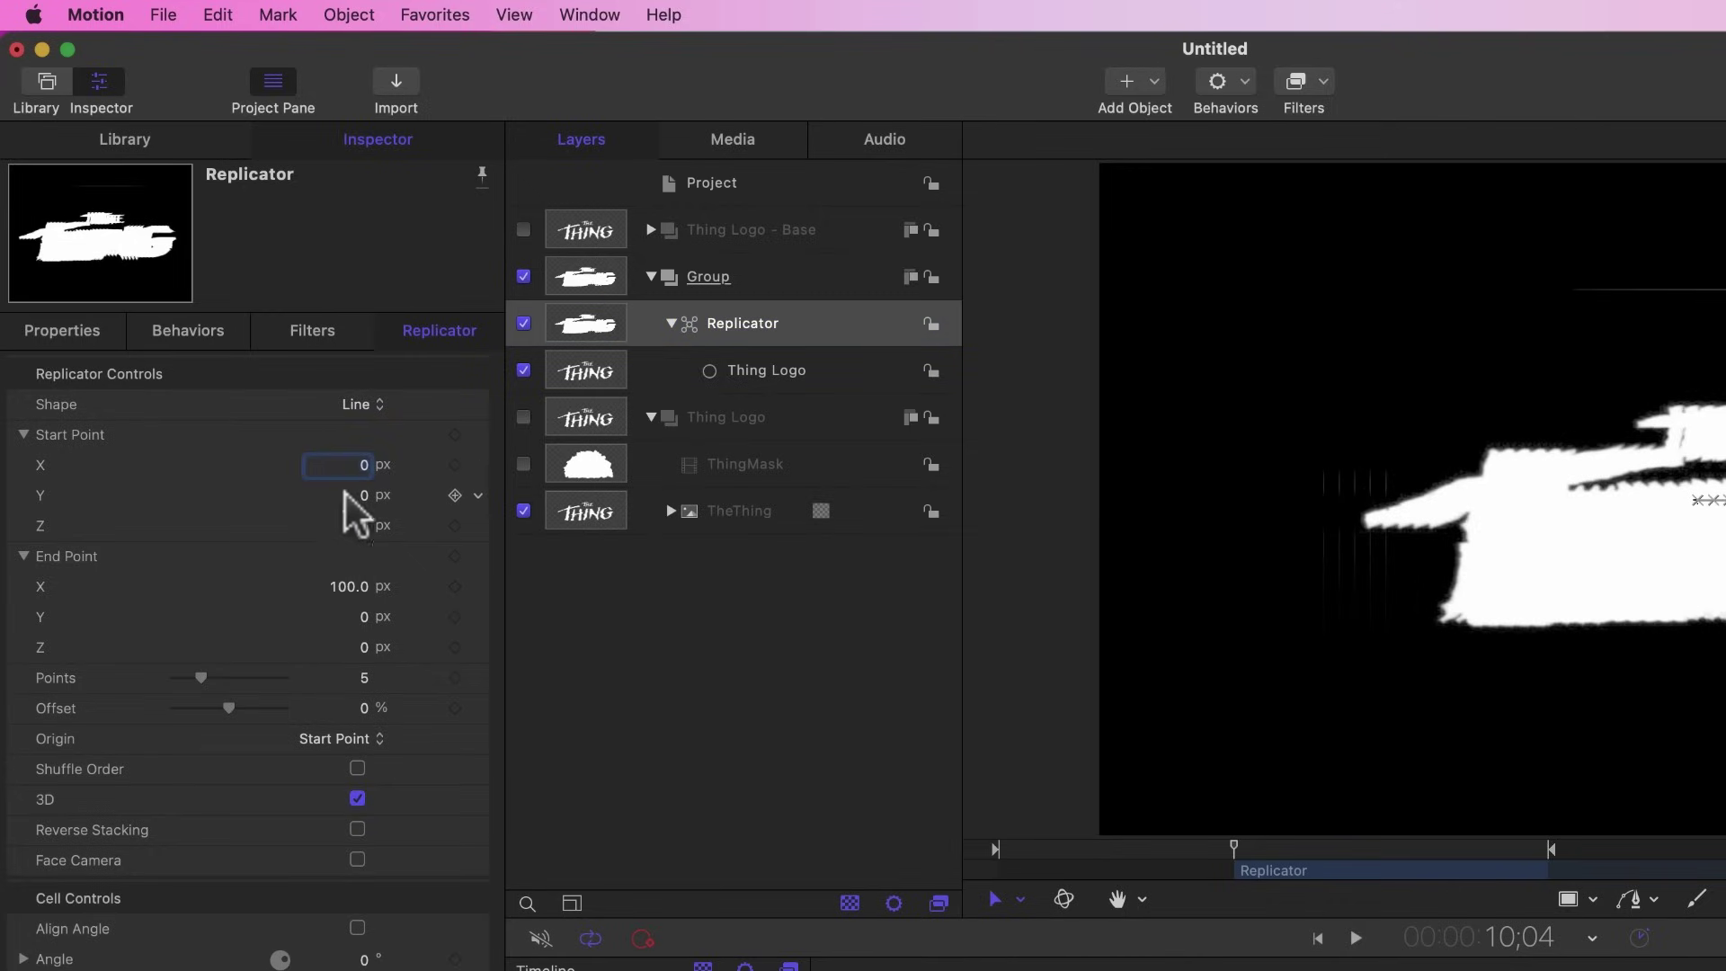
pyautogui.click(351, 587)
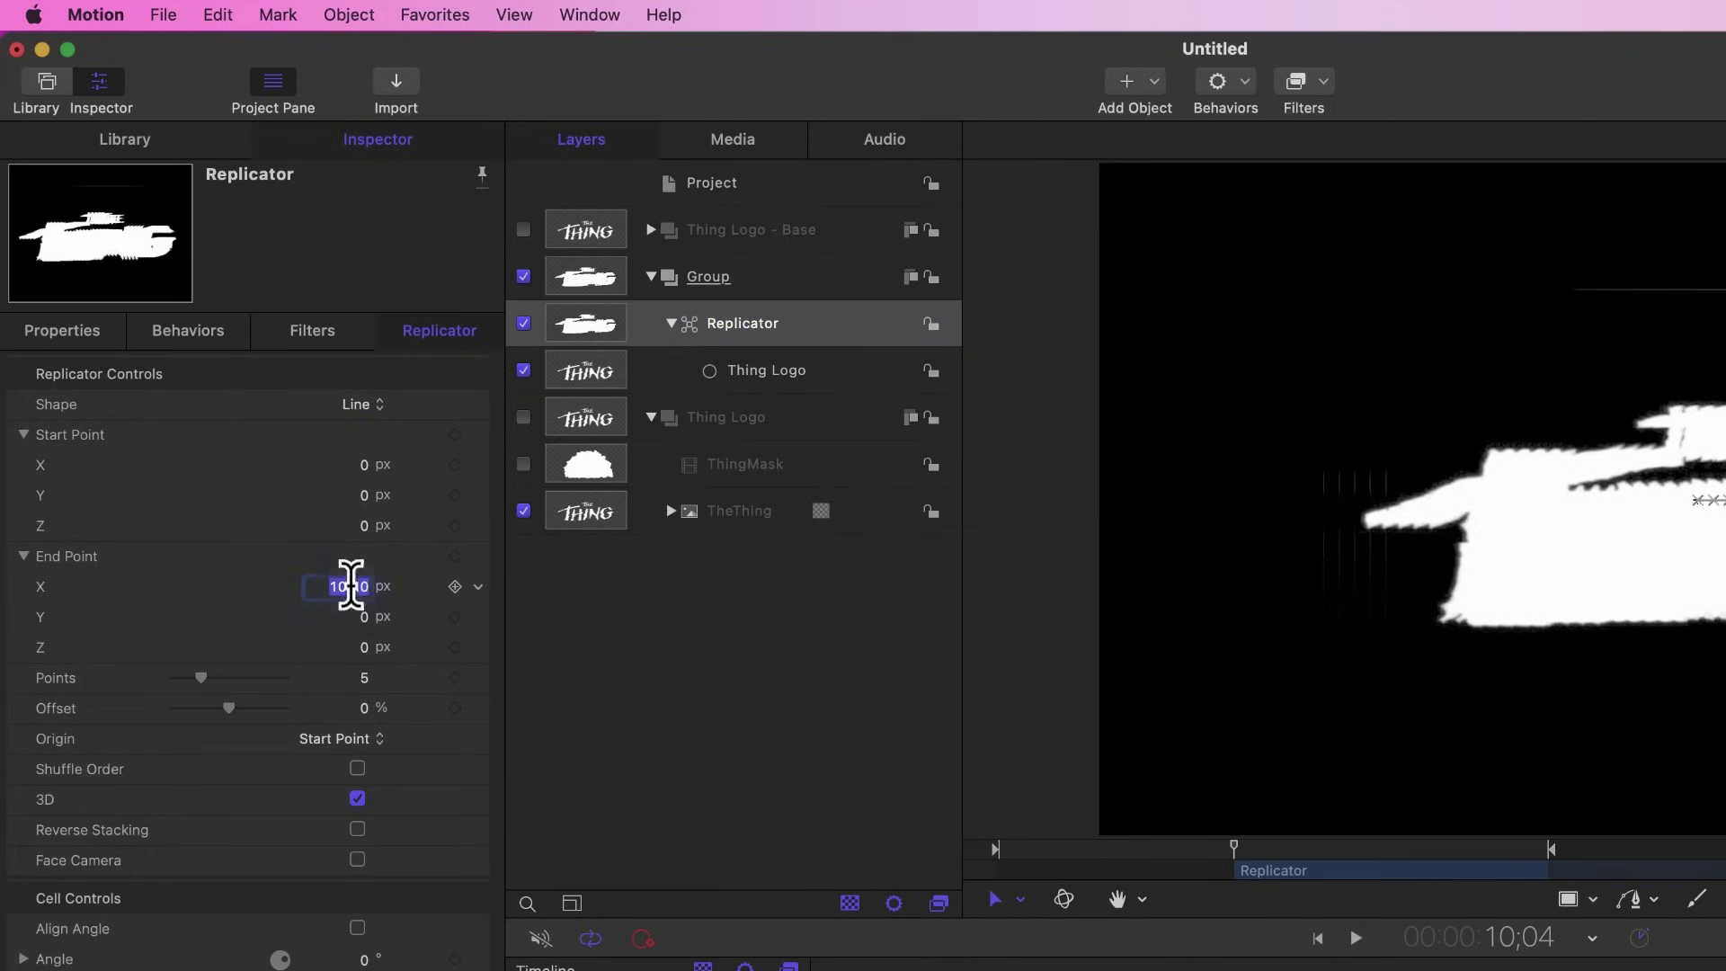
pyautogui.write('0')
pyautogui.press('Return')
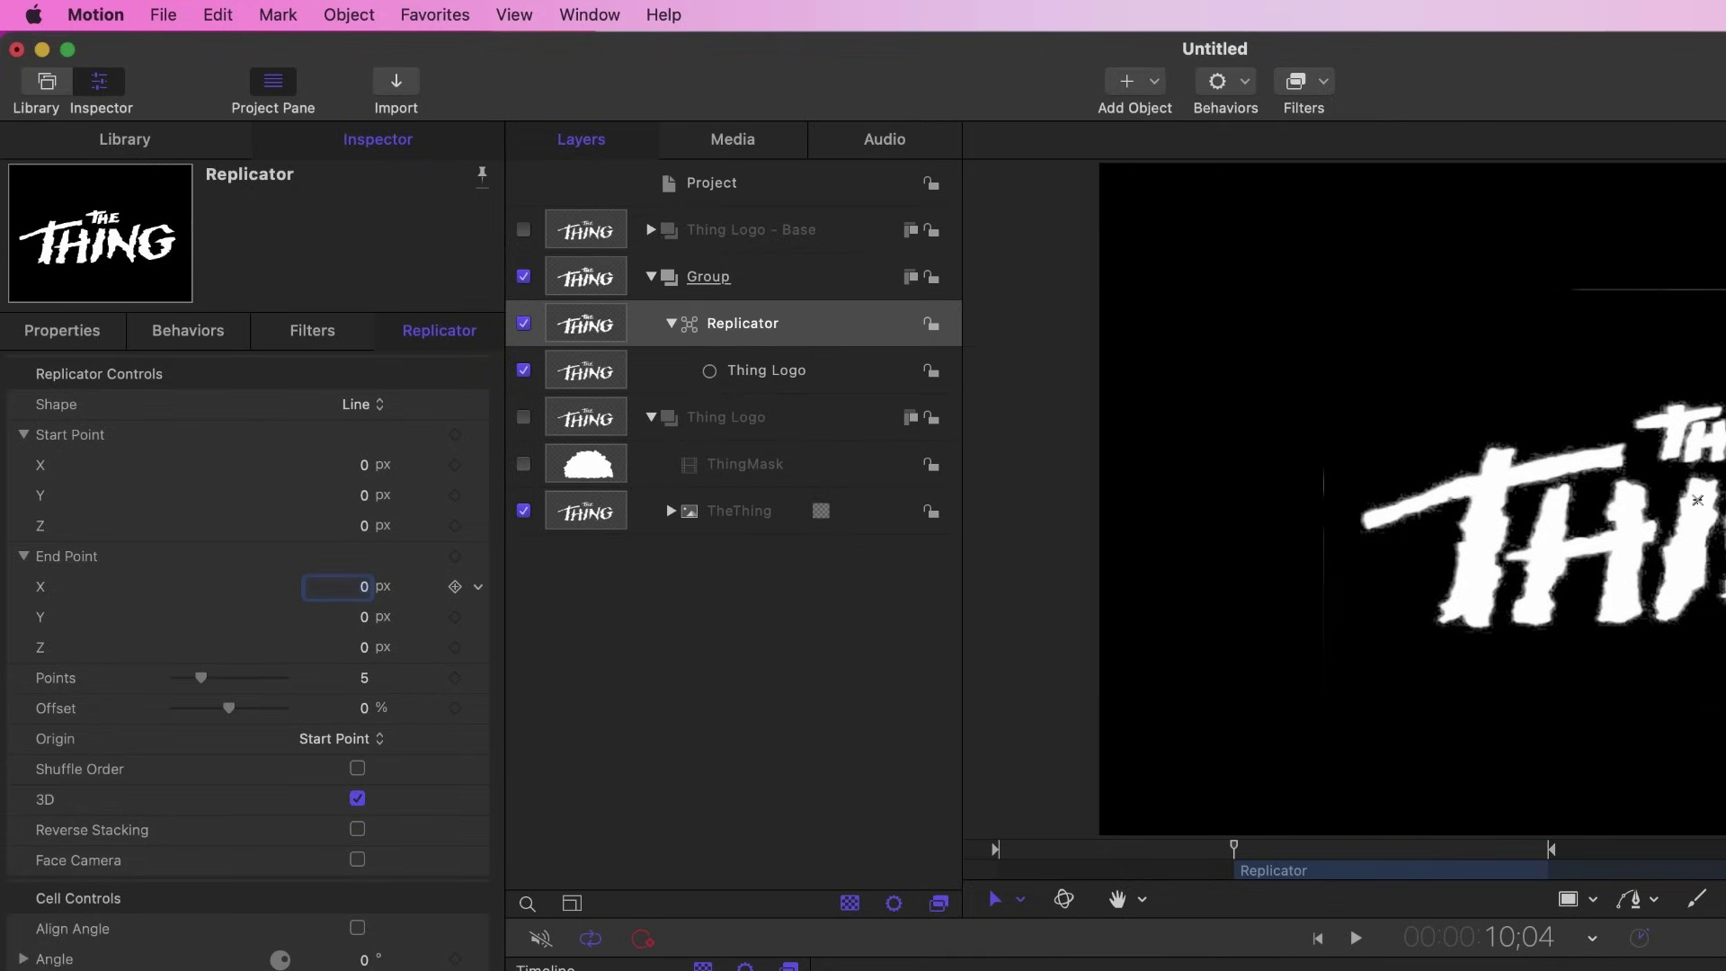
pyautogui.click(358, 614)
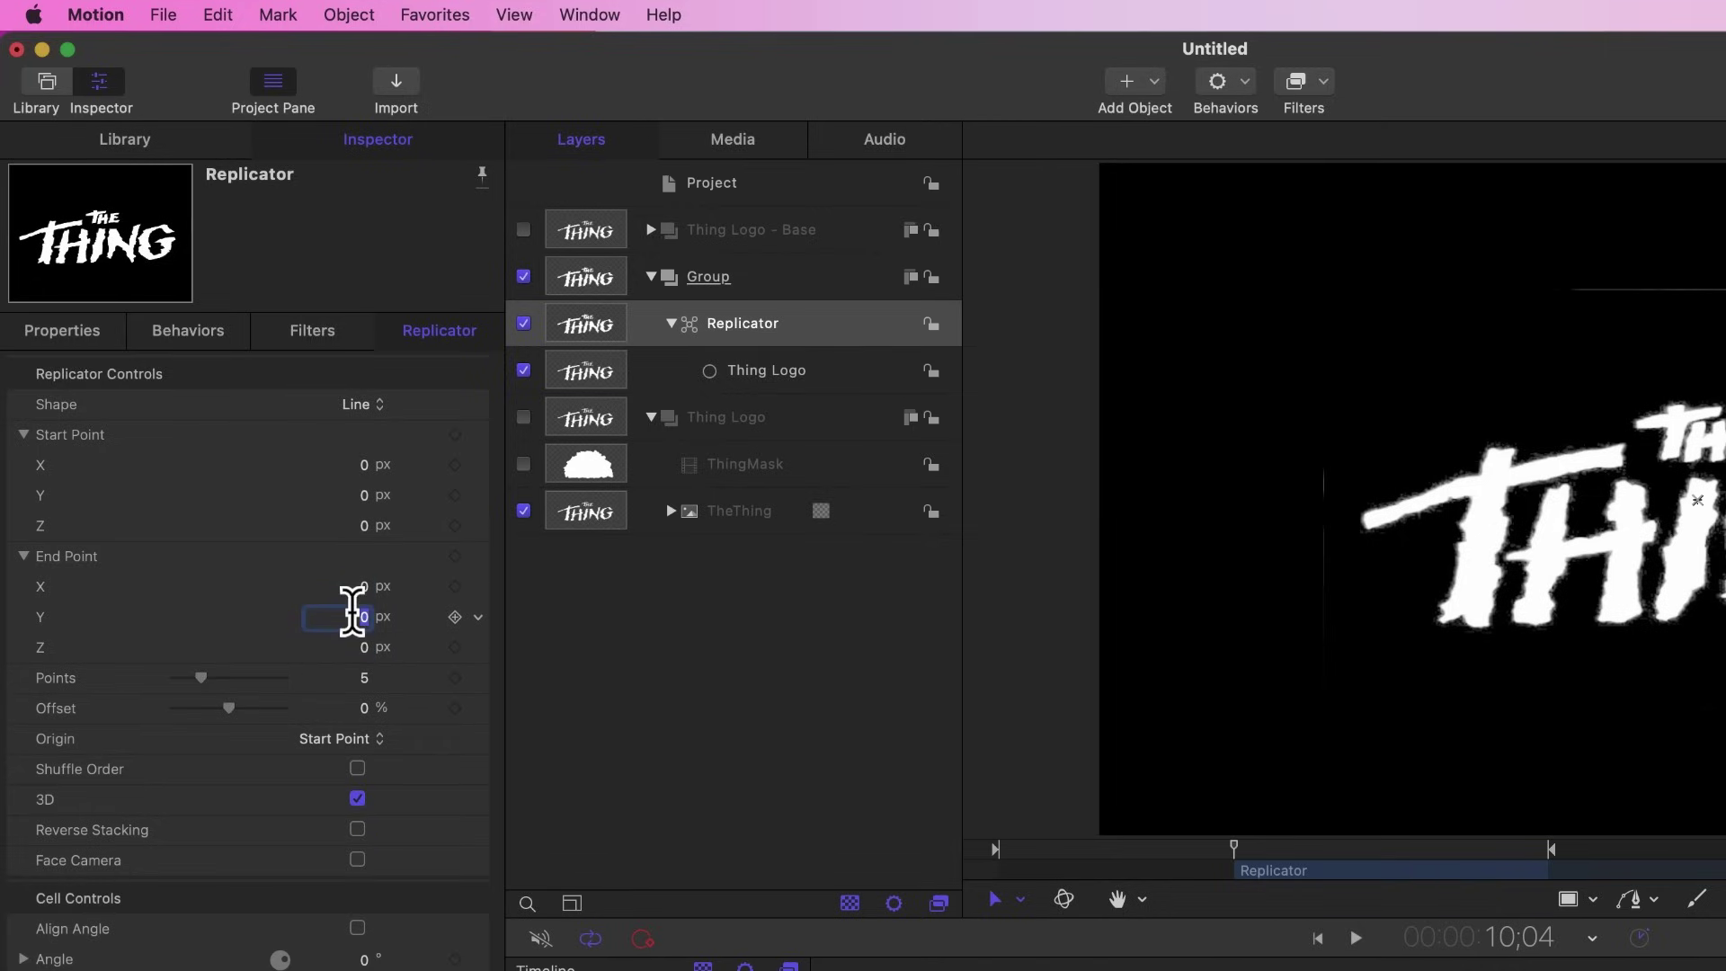
# - Set the replicator End Point to Y 300 and Z 800 with 250 points
pyautogui.doubleClick(356, 617)
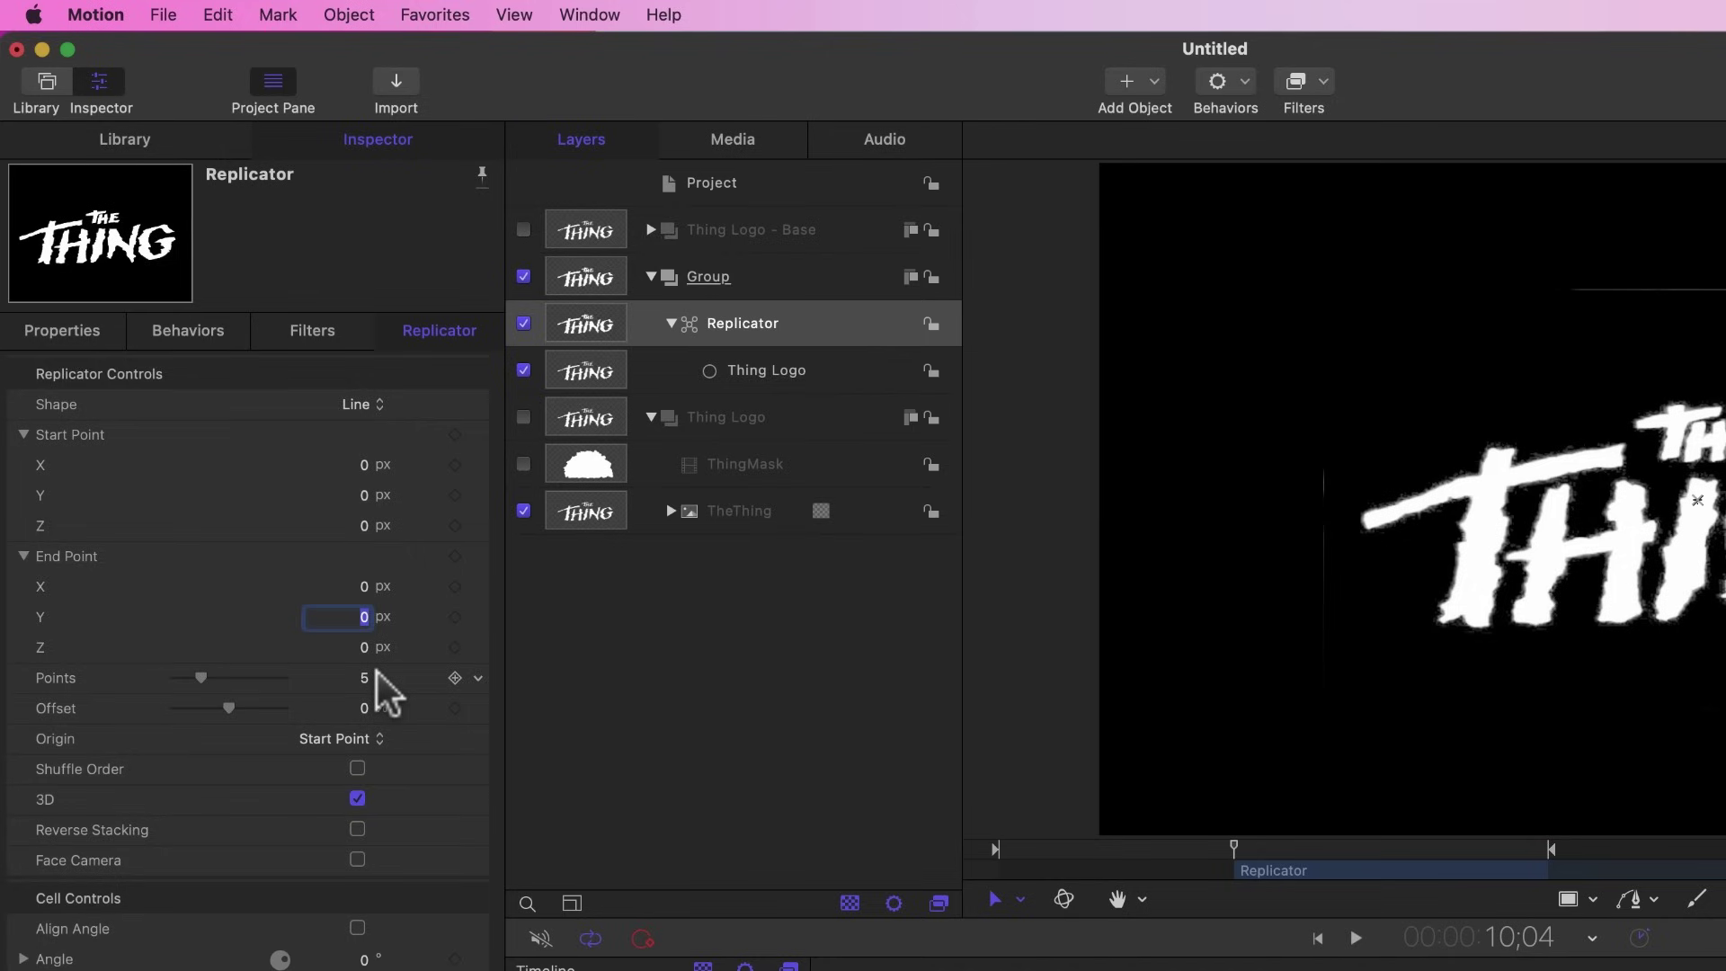
pyautogui.write('300')
pyautogui.press('Return')
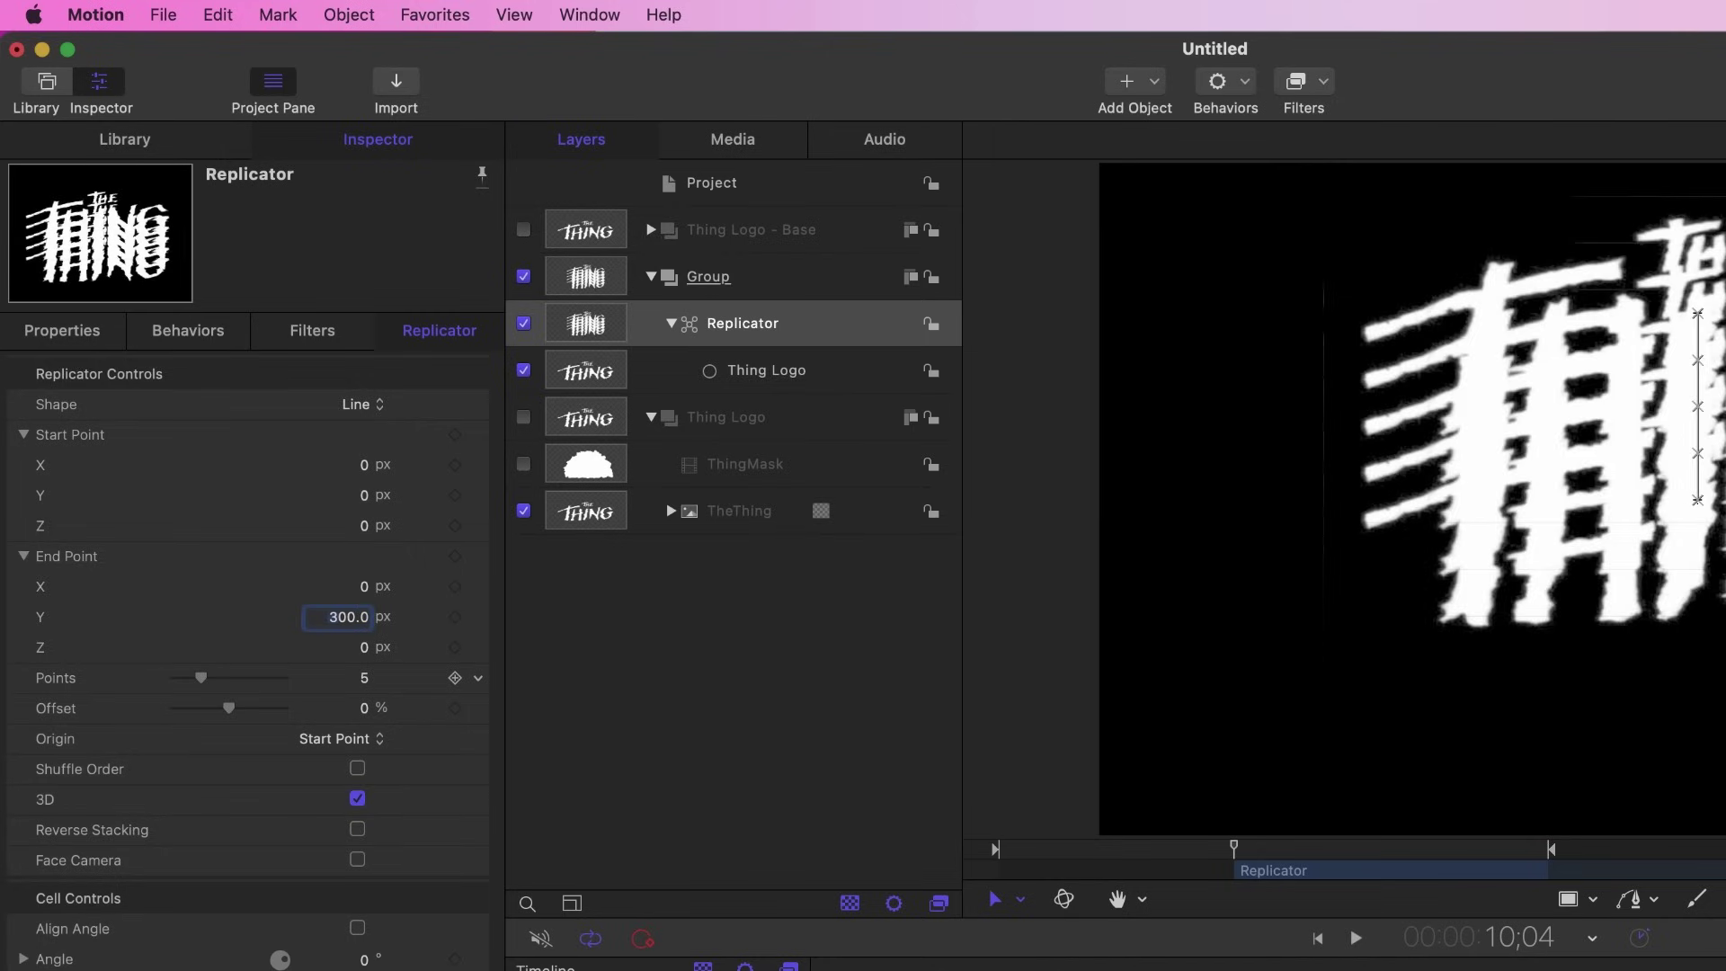
pyautogui.doubleClick(342, 647)
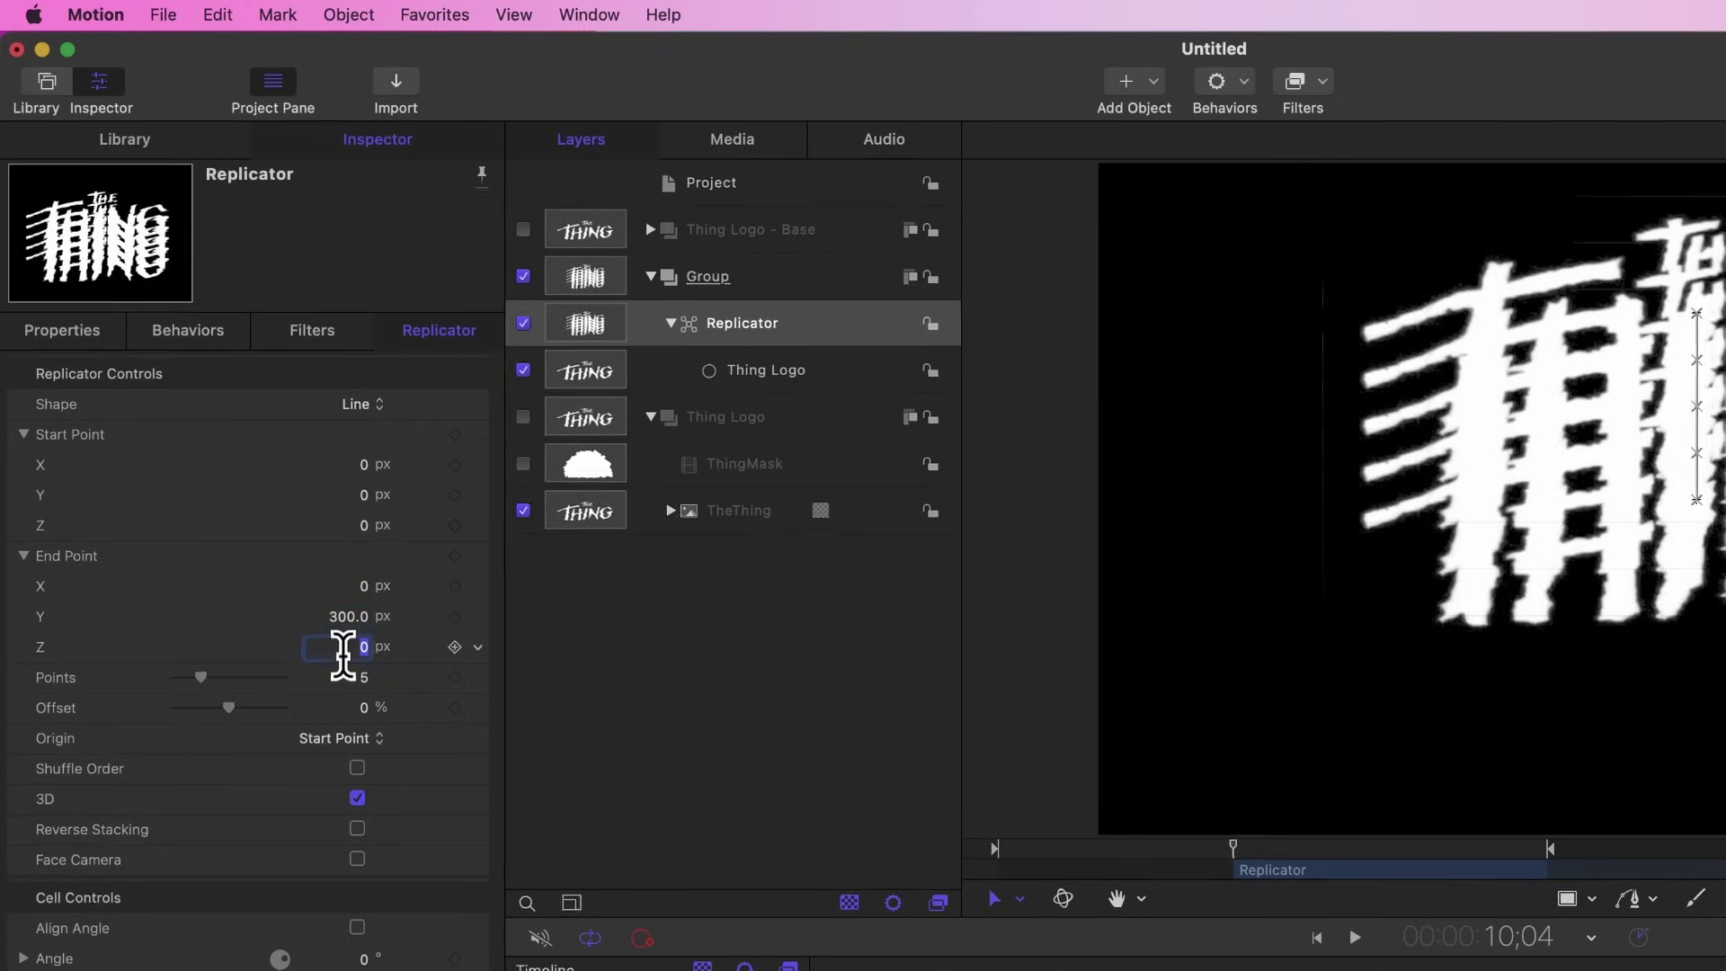
pyautogui.write('800')
pyautogui.press('Return')
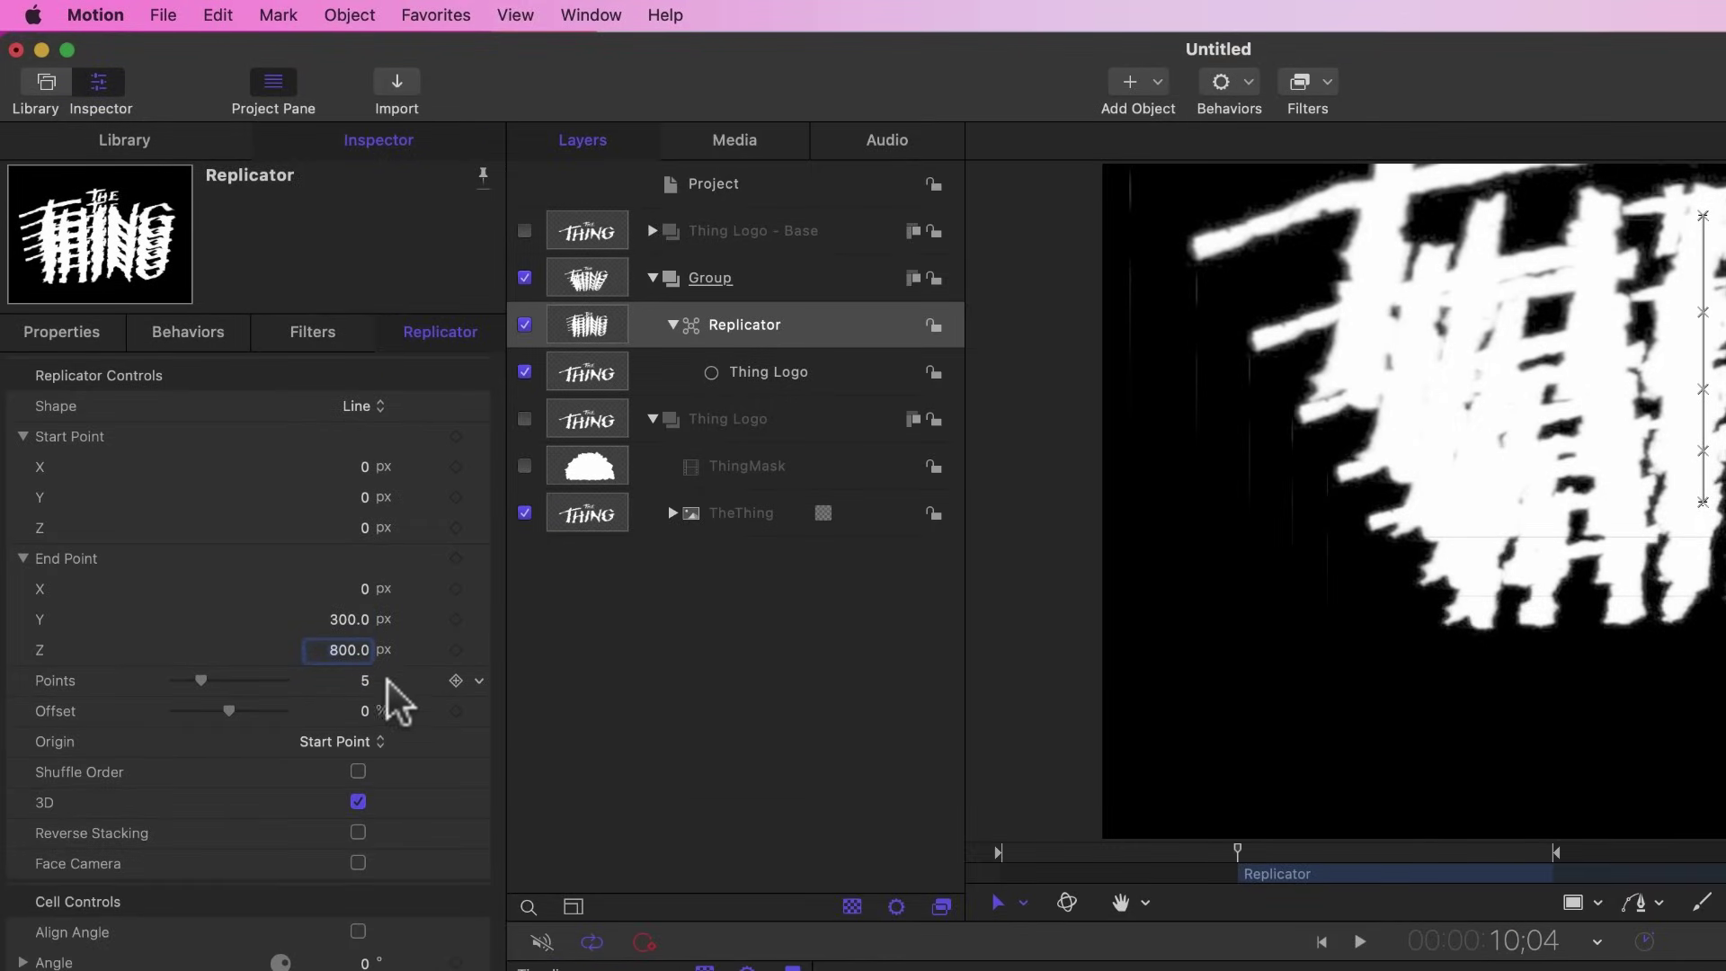
pyautogui.click(363, 685)
pyautogui.write('250')
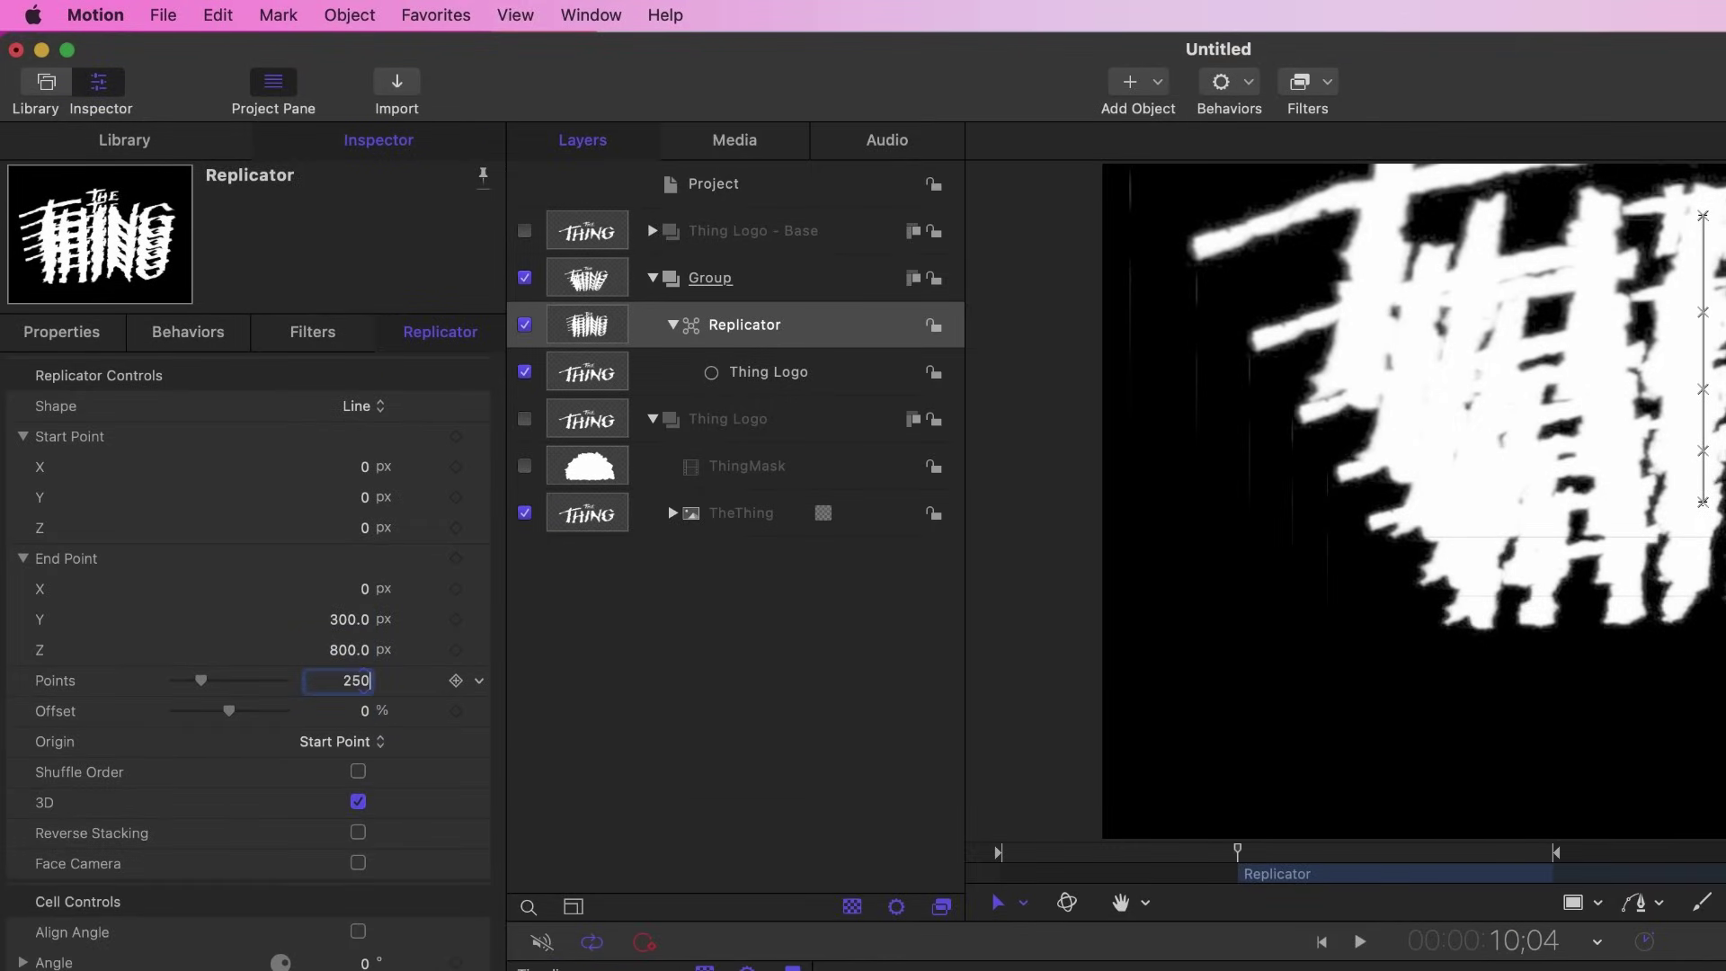
pyautogui.press('Return')
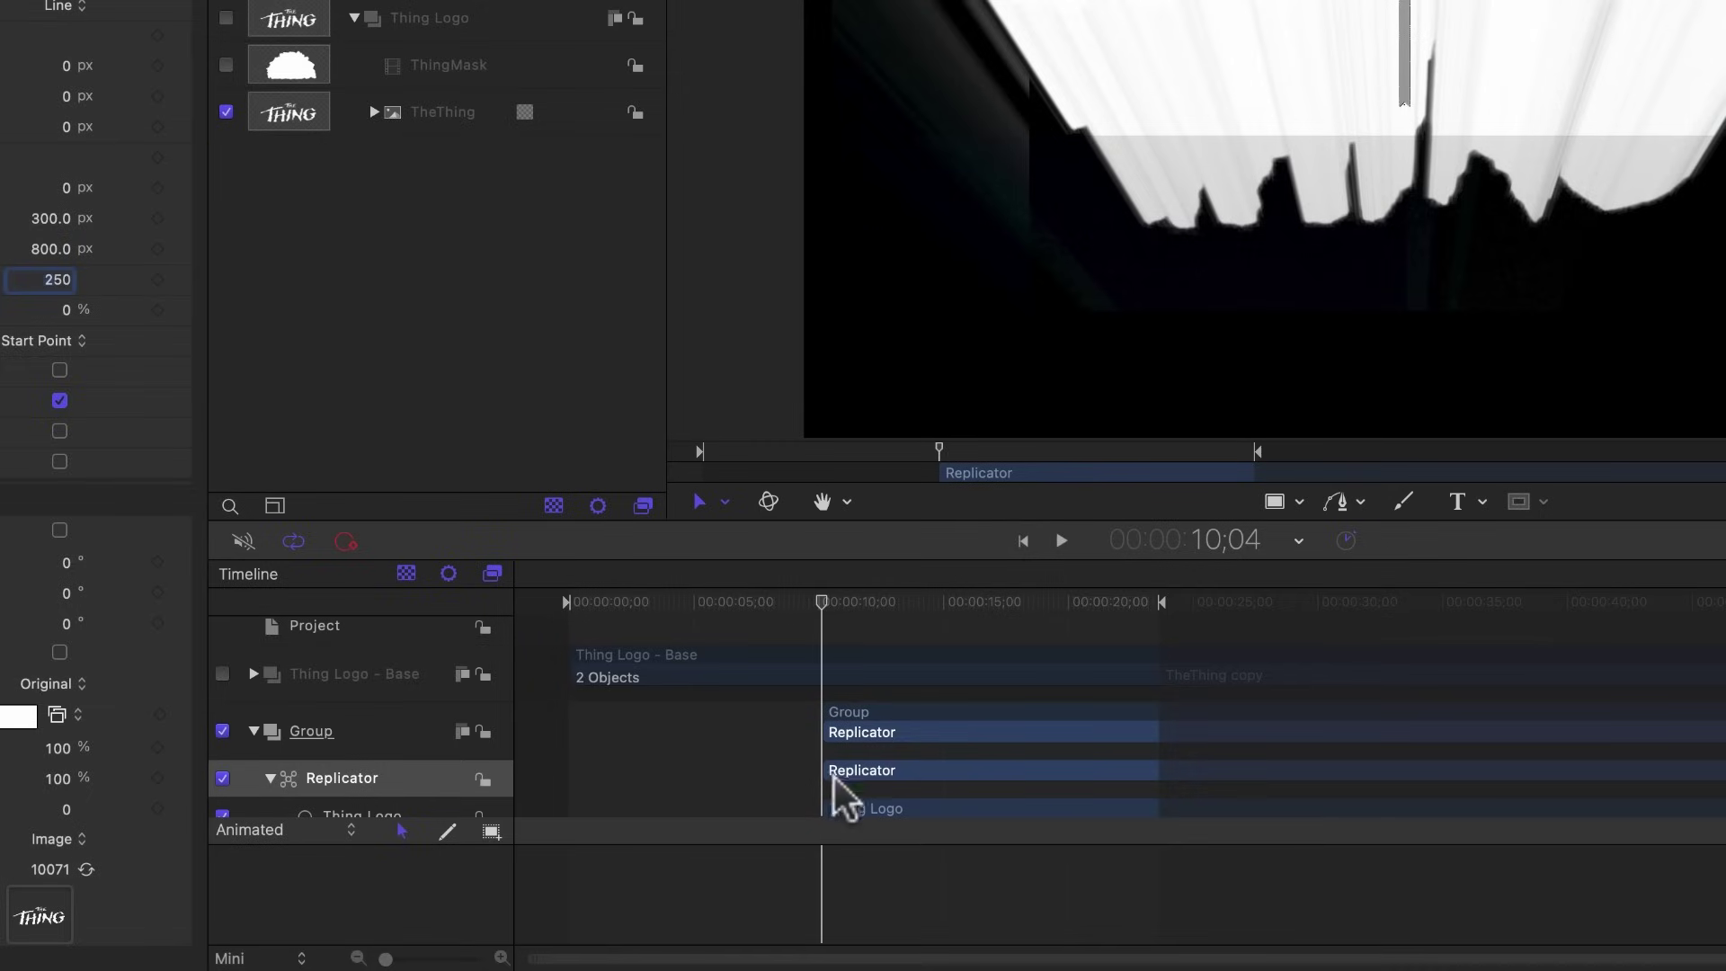
# - Move the Group clip to the start of the timeline and play back the replicated logo
pyautogui.moveTo(913, 729); pyautogui.dragTo(631, 712)
pyautogui.click(642, 604)
pyautogui.press('space')
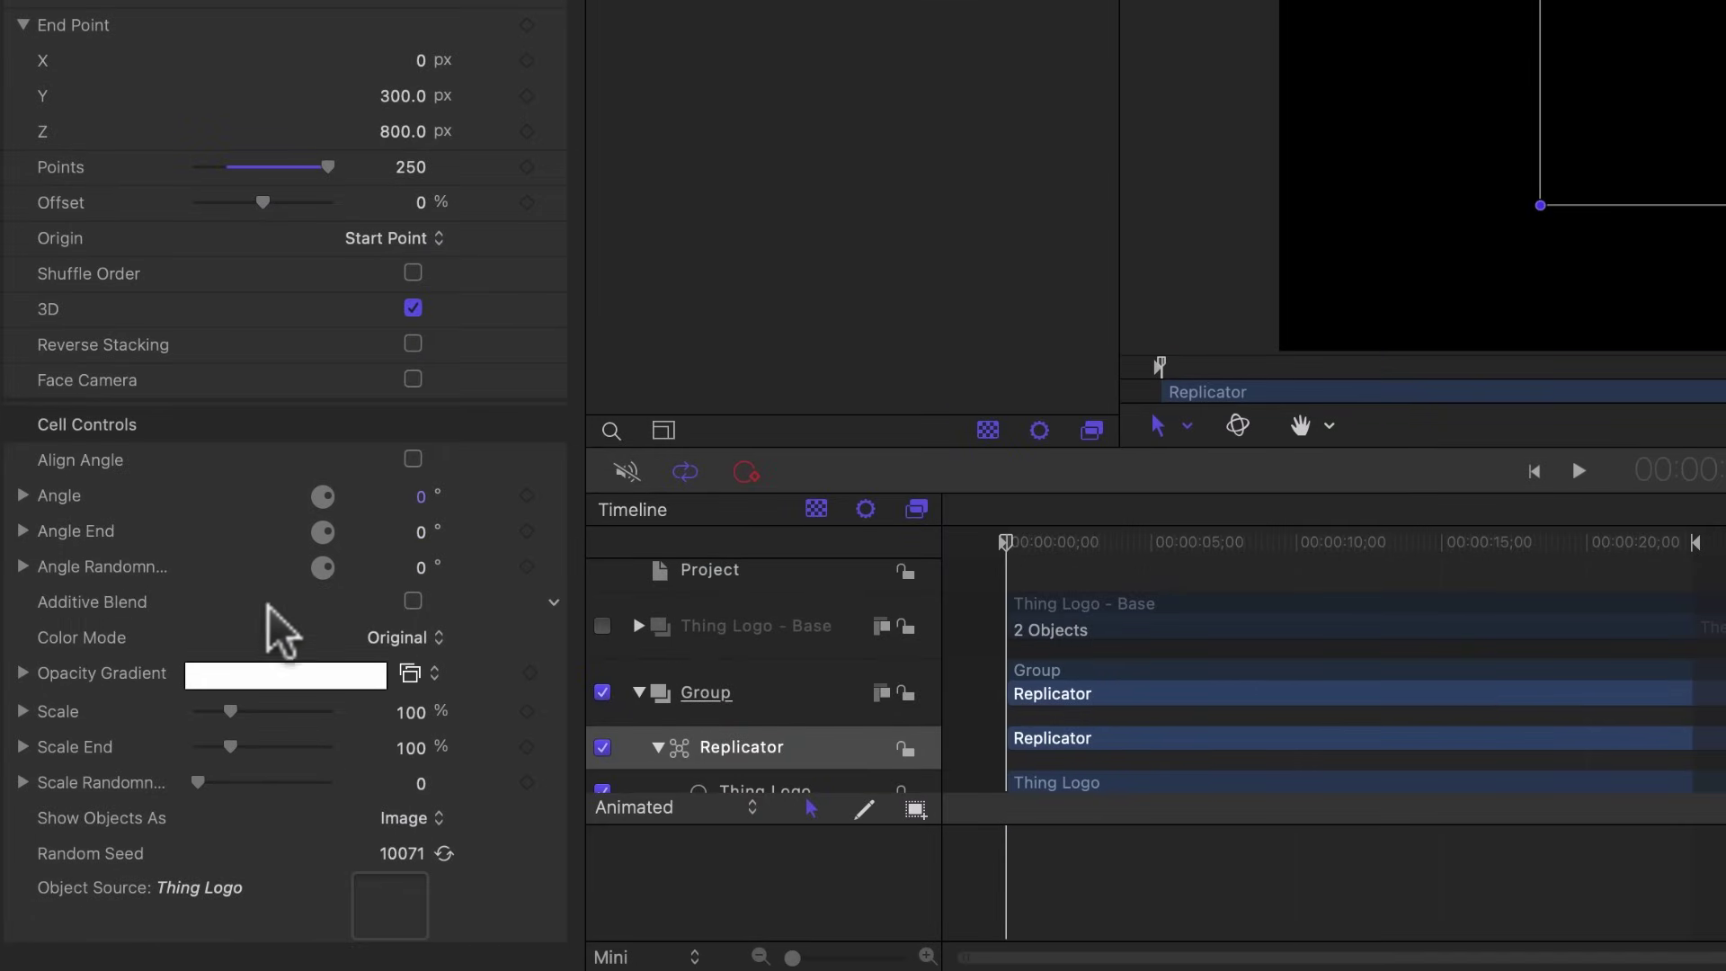
# - Set the replicator's Color Mode to Over Pattern and expand its Color Gradient
pyautogui.click(412, 638)
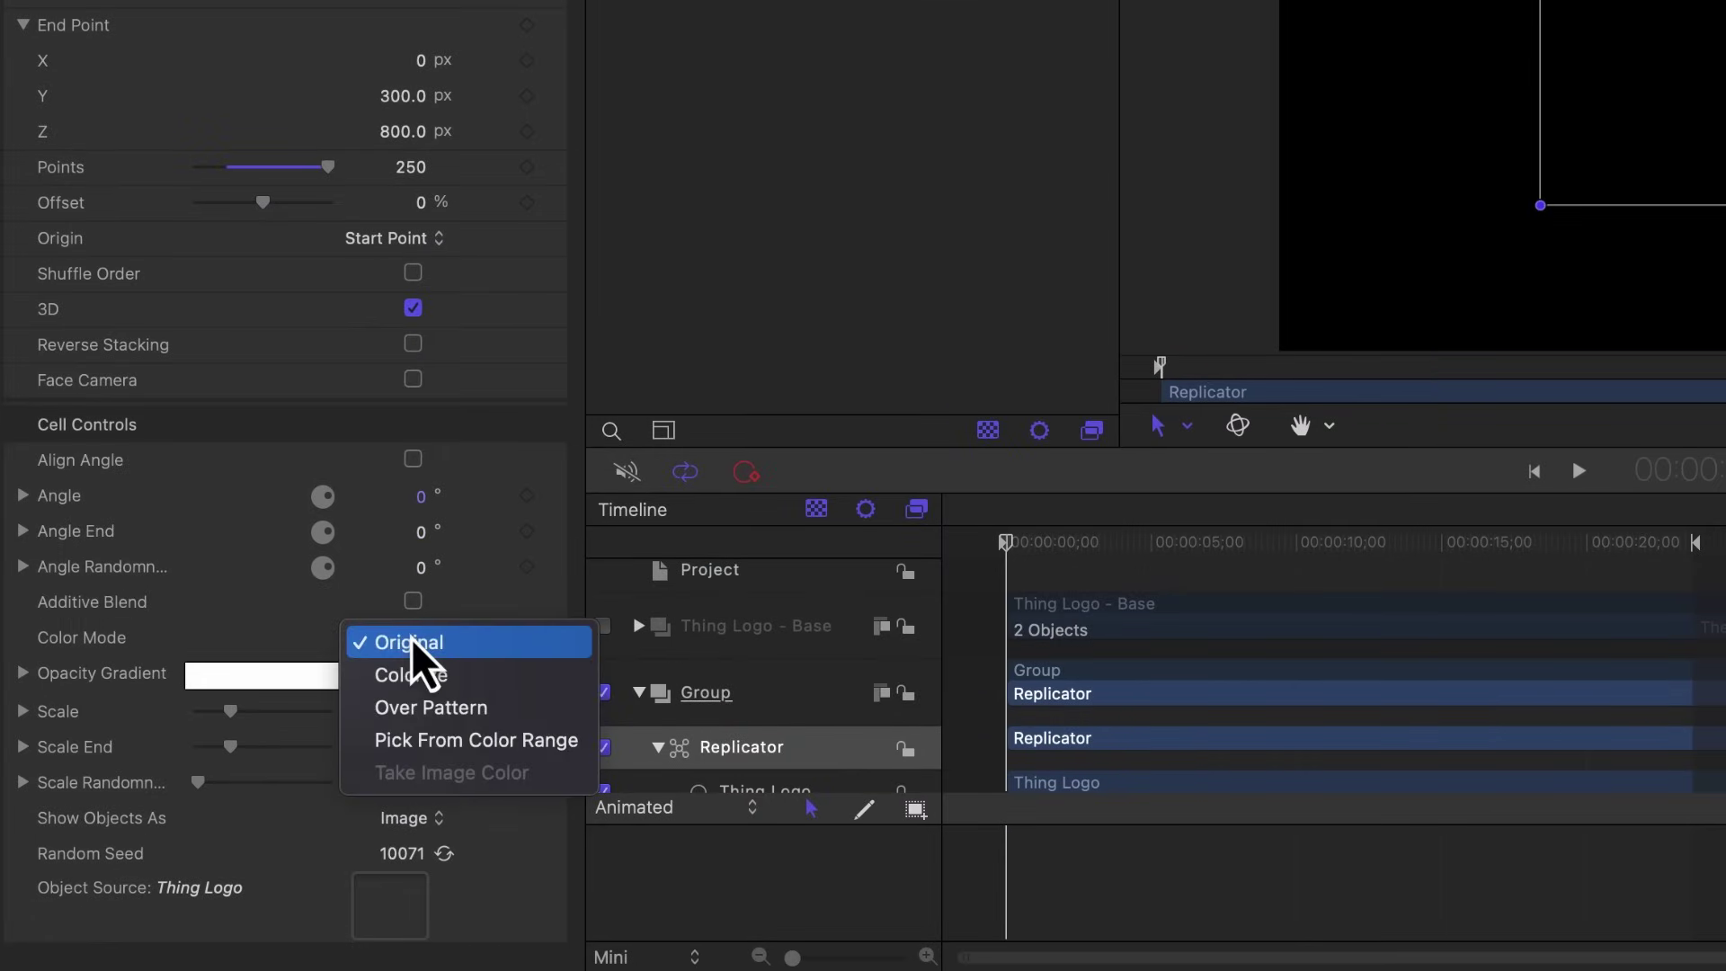
pyautogui.click(405, 707)
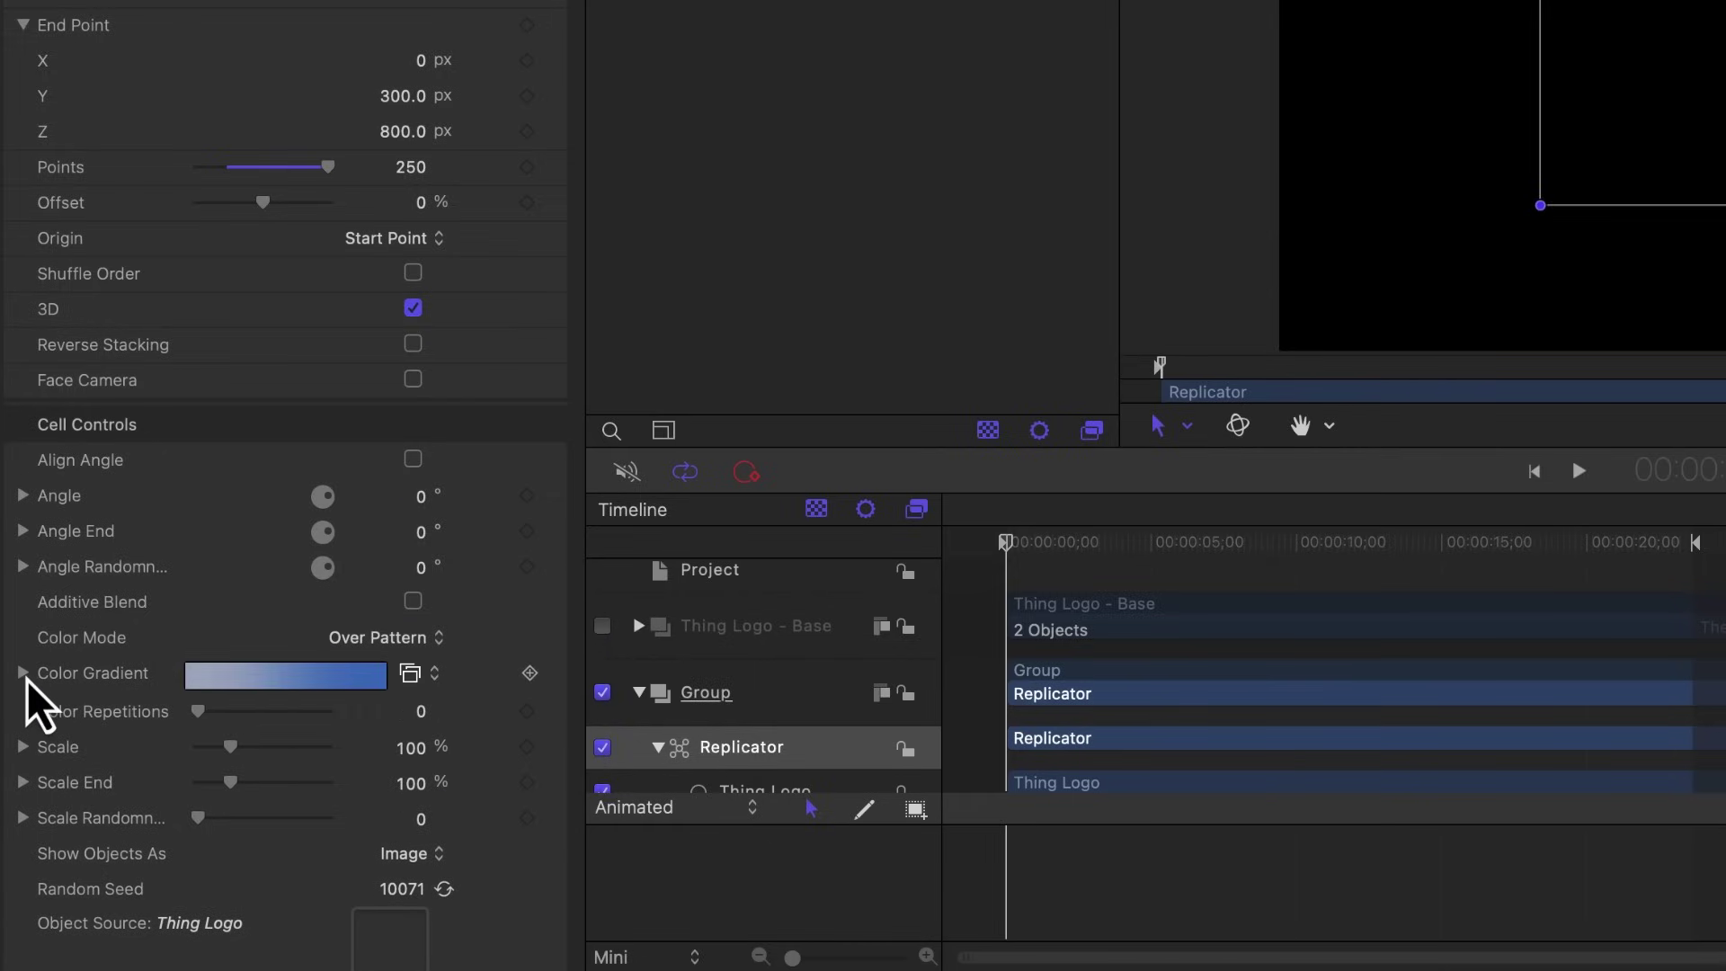
pyautogui.click(24, 675)
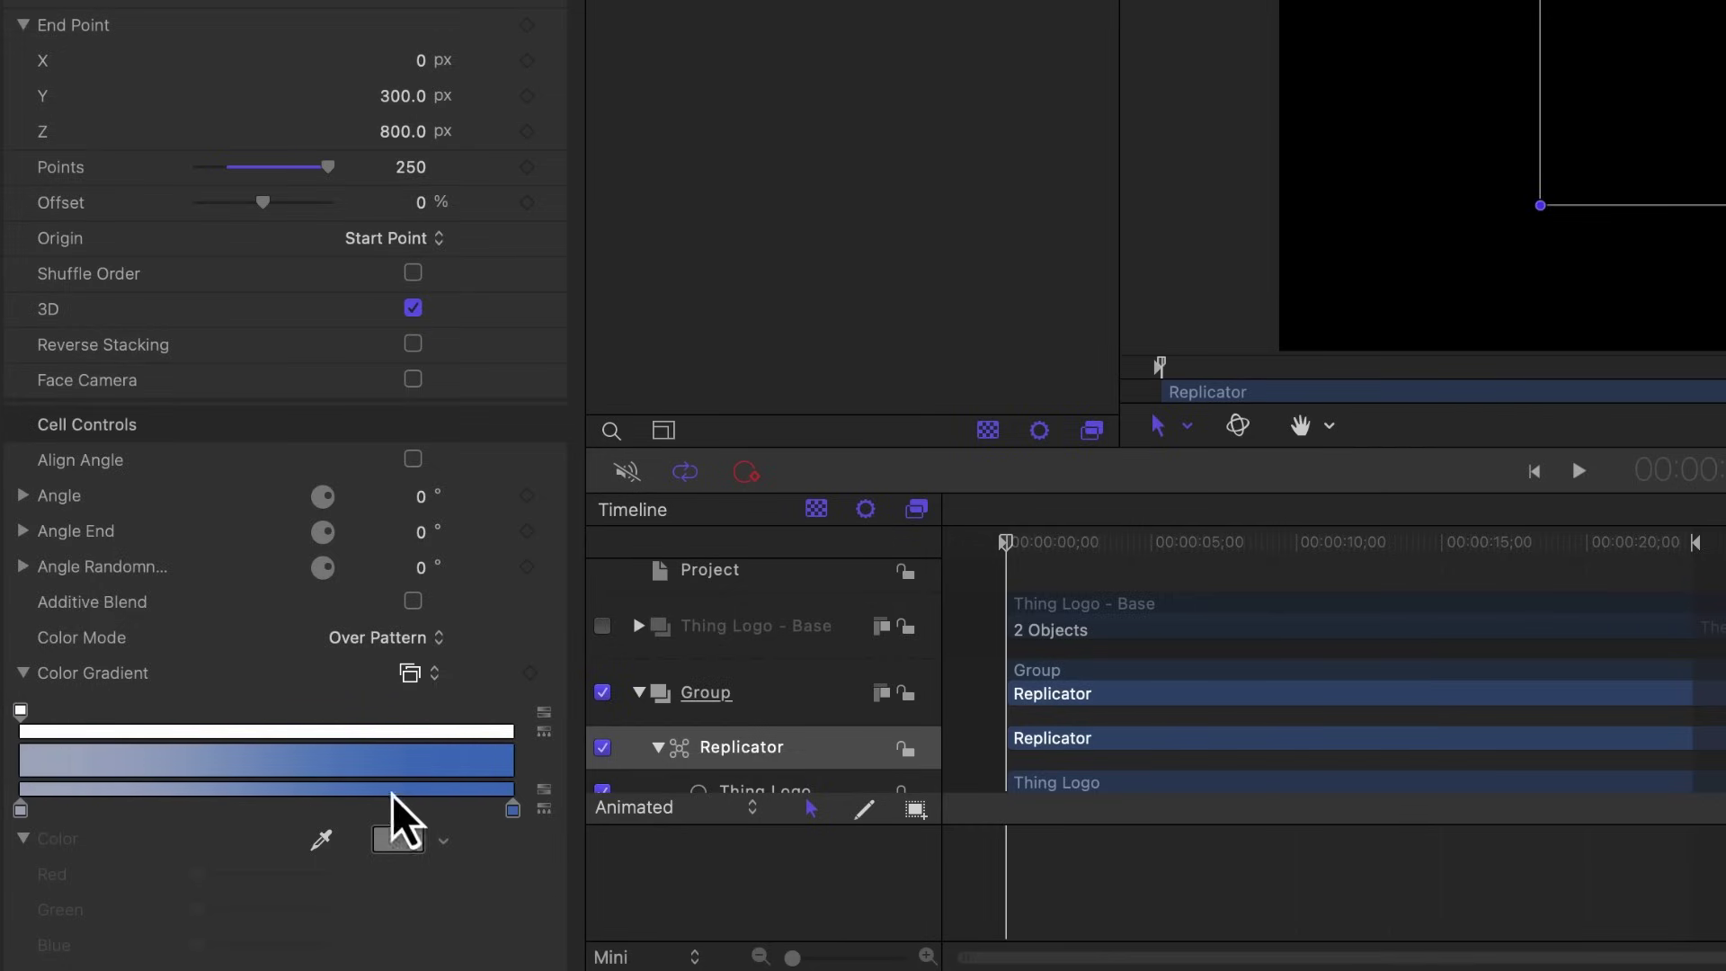
# - Set the first opacity stop to 5% and add a fully transparent stop at 100%
pyautogui.click(19, 712)
pyautogui.scroll(-6, 226, 692)
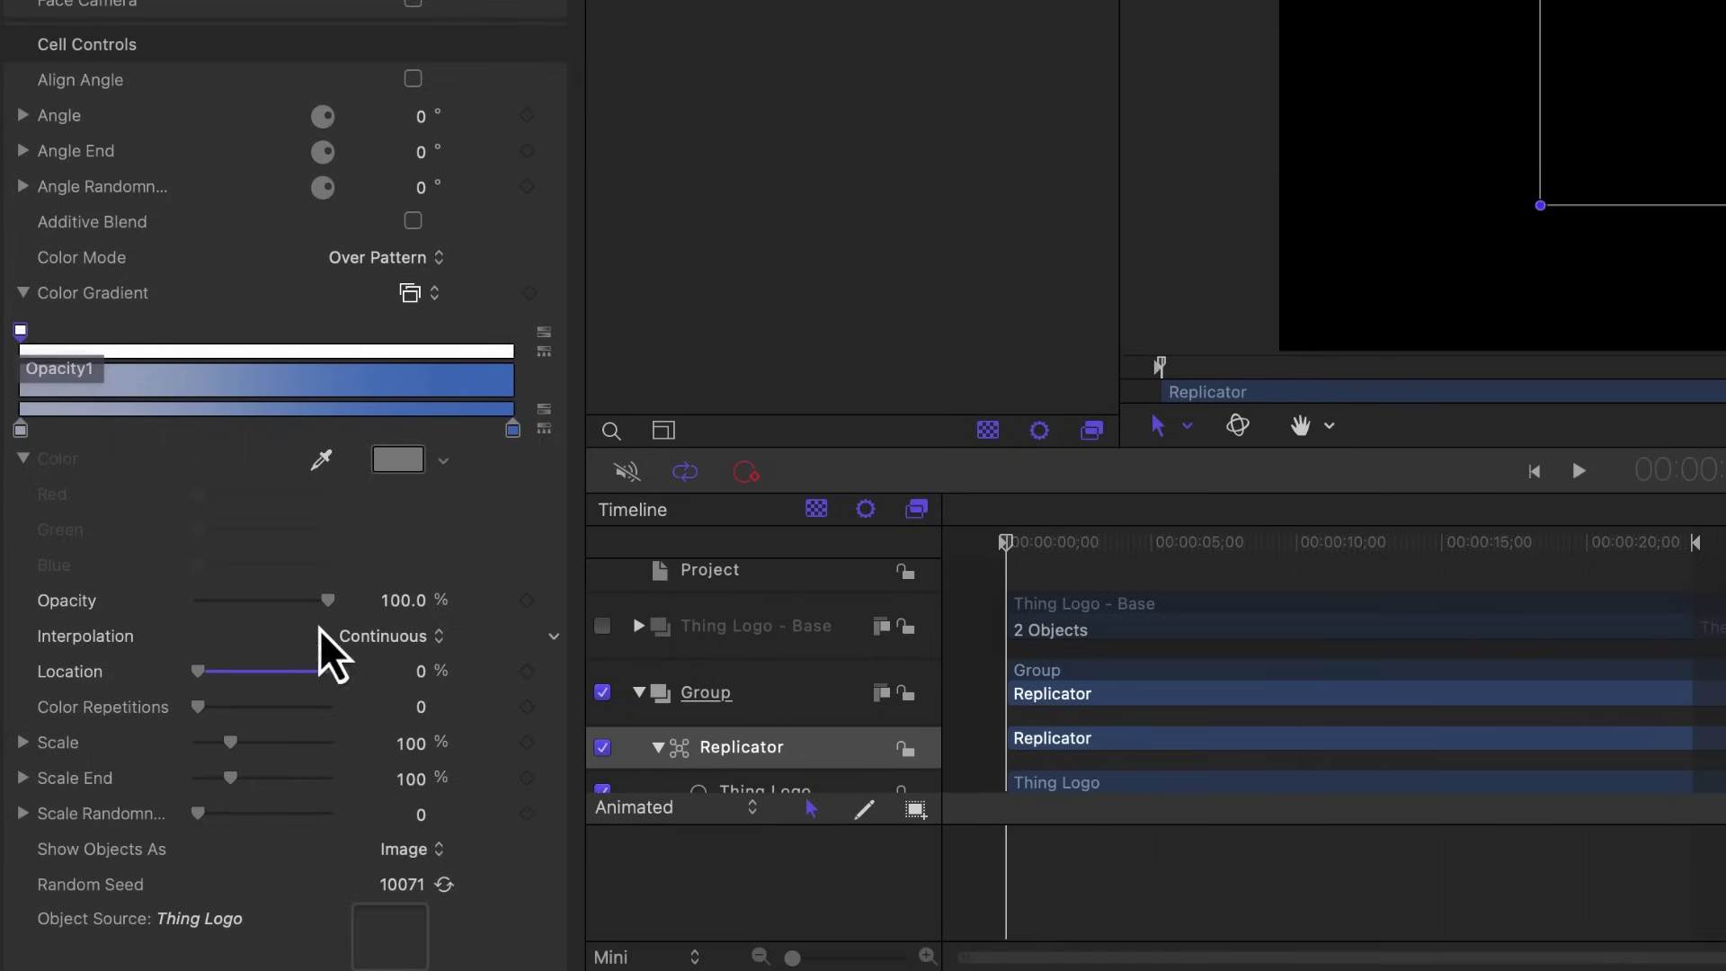
pyautogui.moveTo(328, 601); pyautogui.dragTo(110, 595)
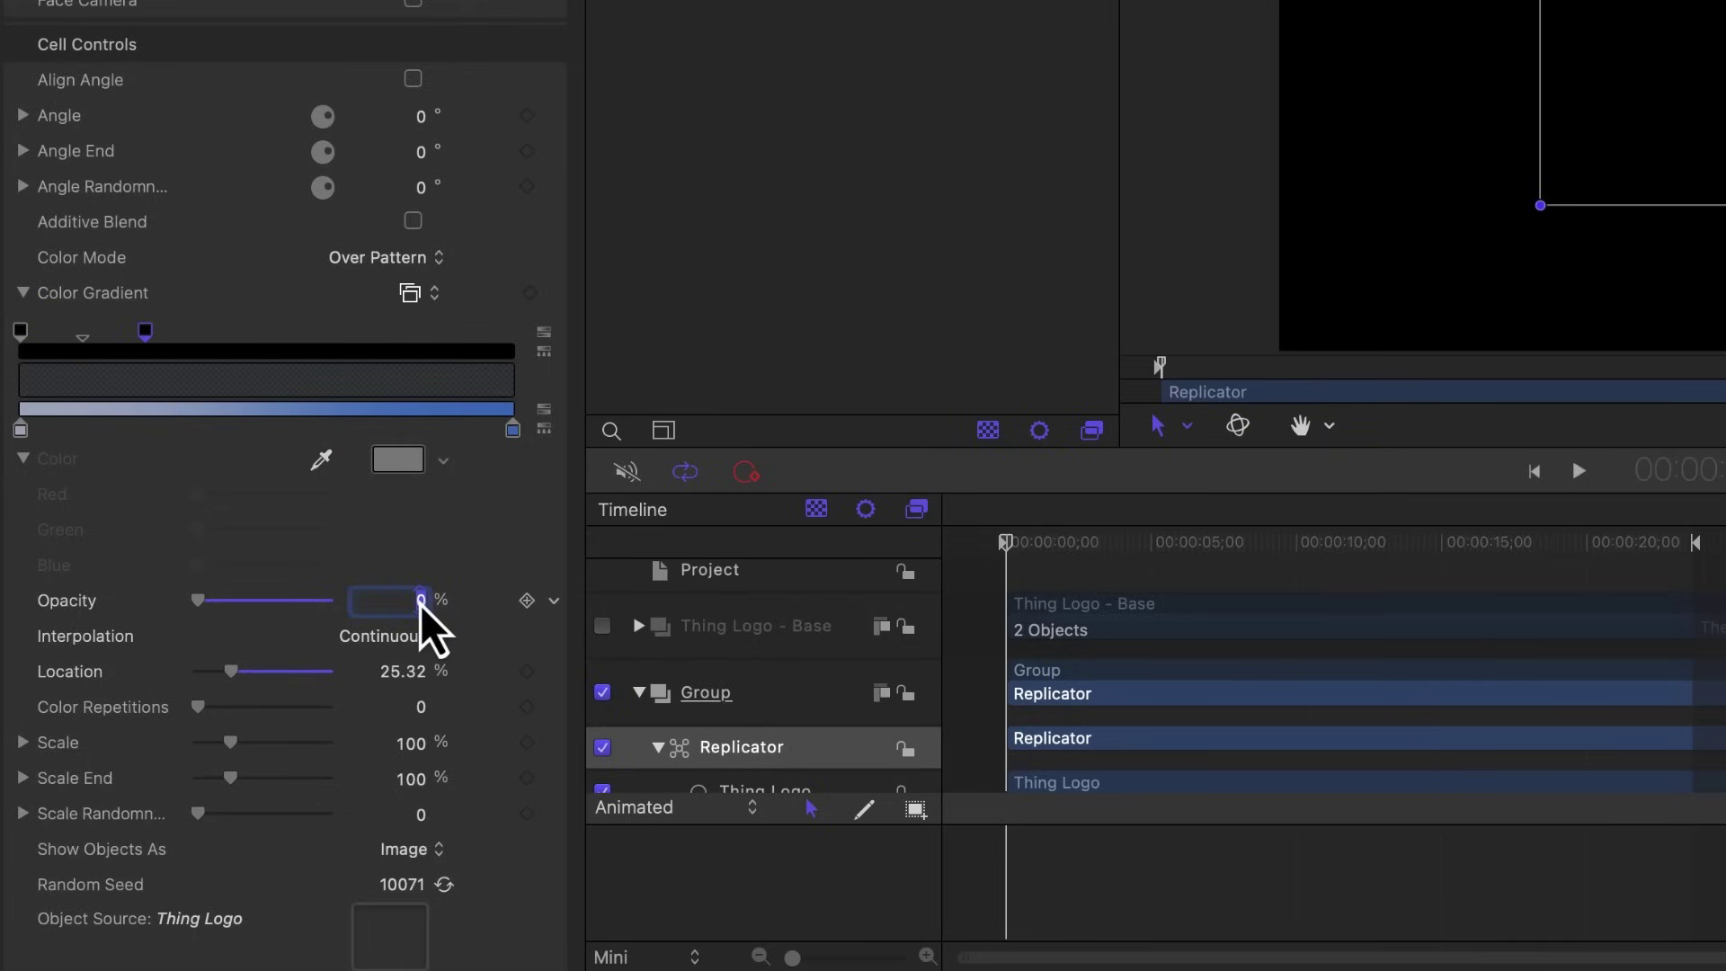
pyautogui.press('Tab')
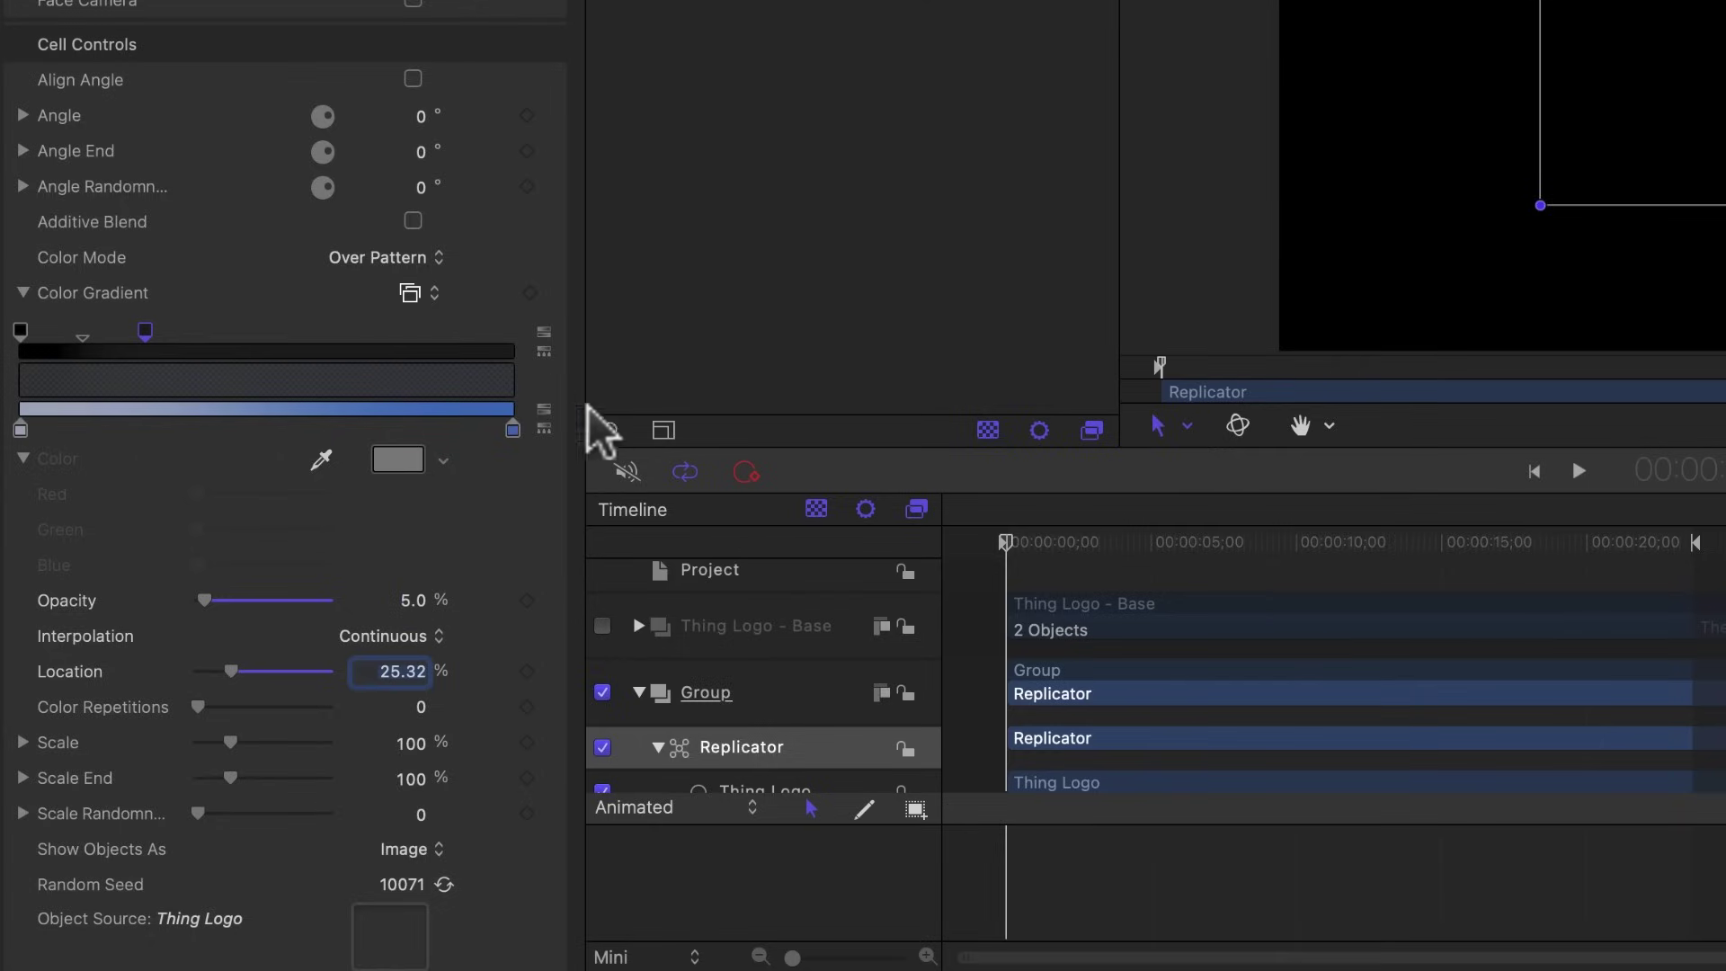
pyautogui.moveTo(476, 350); pyautogui.dragTo(515, 354)
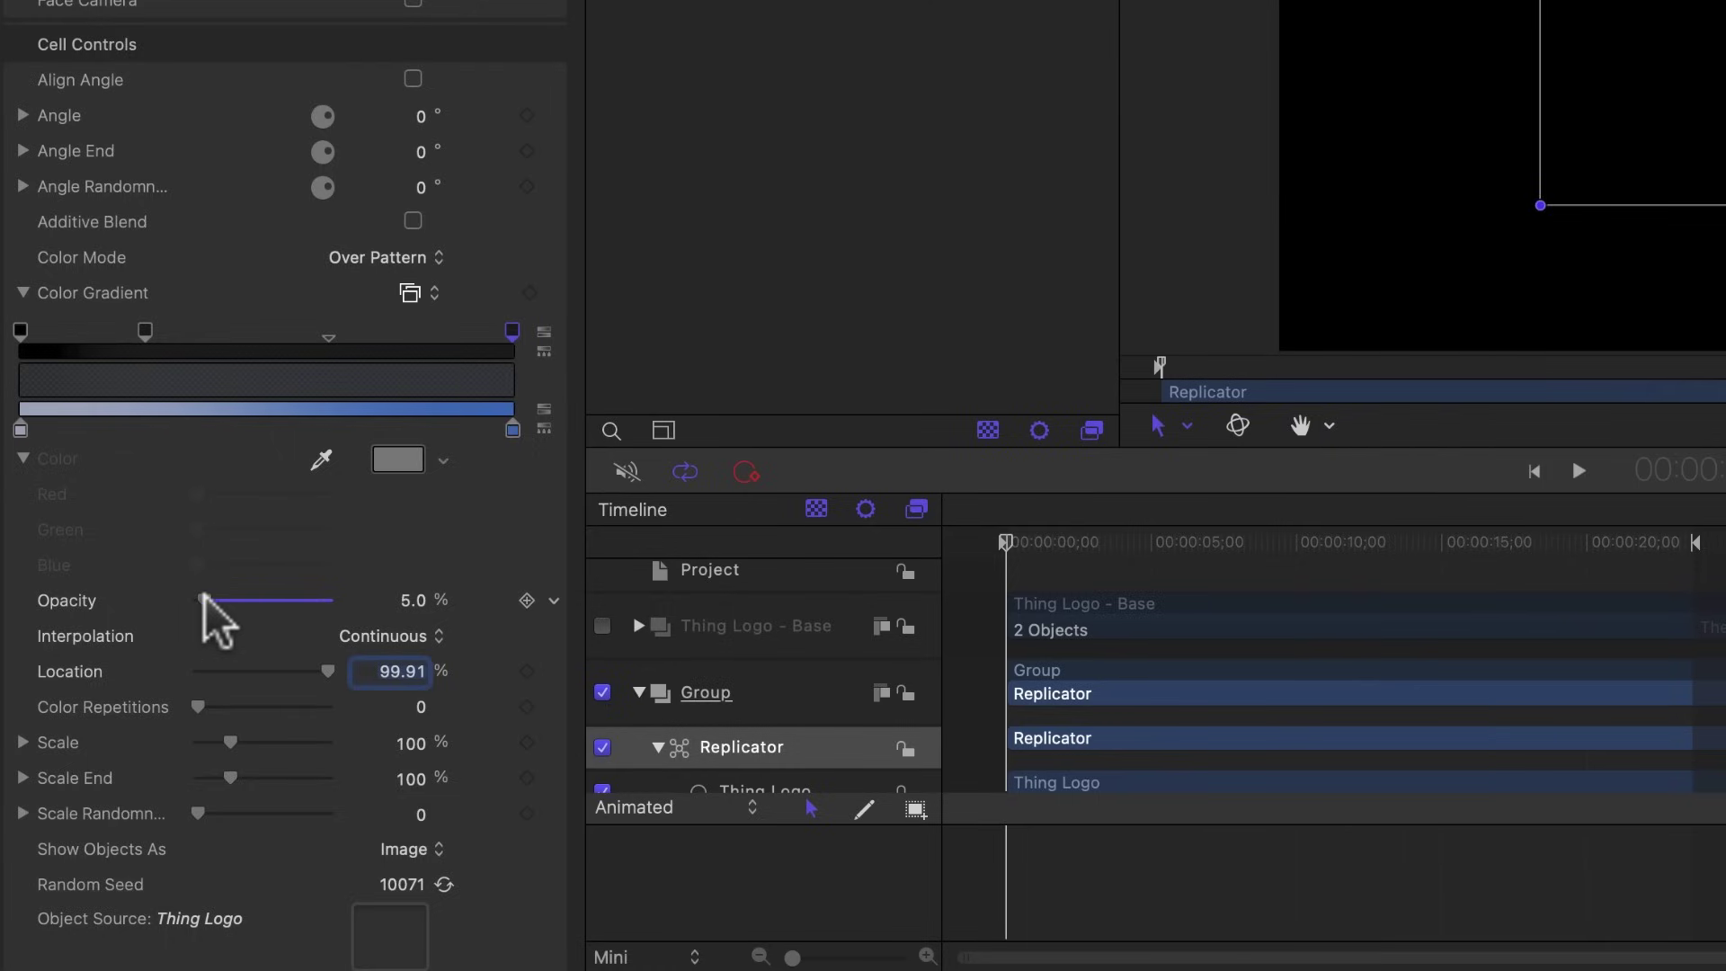
pyautogui.moveTo(202, 597); pyautogui.dragTo(133, 602)
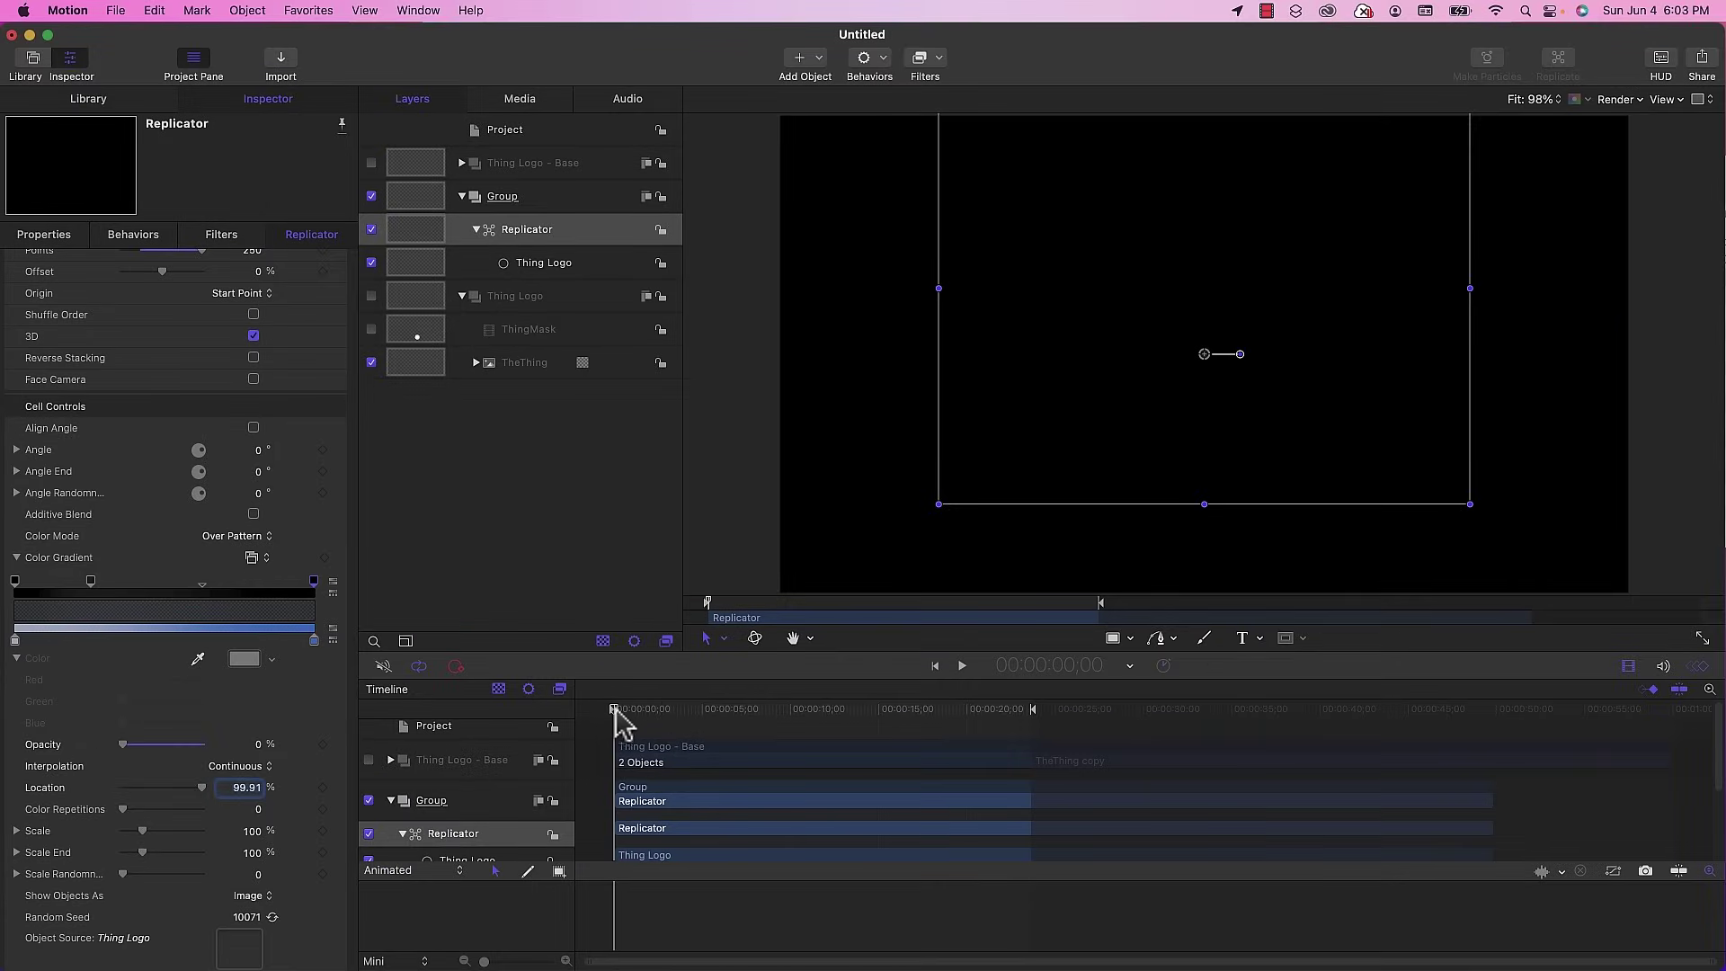
pyautogui.moveTo(615, 708); pyautogui.dragTo(779, 700)
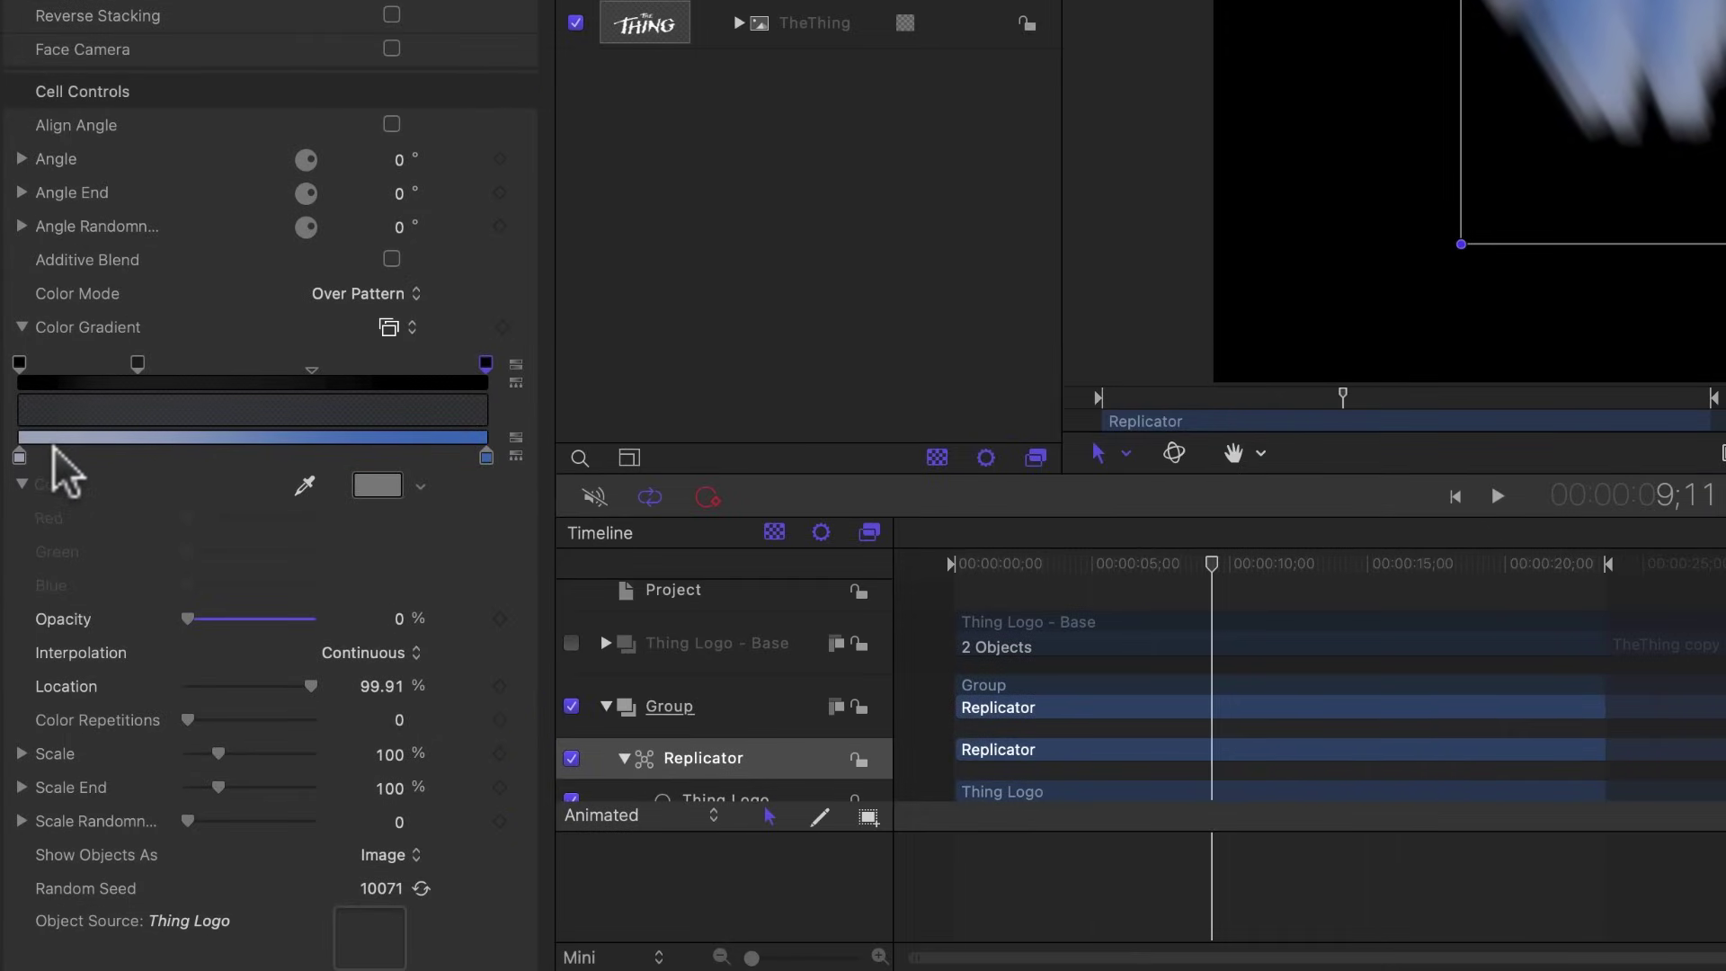
# - Recolour the gradient's left colour stop a violet blue in the Colors window
pyautogui.click(19, 457)
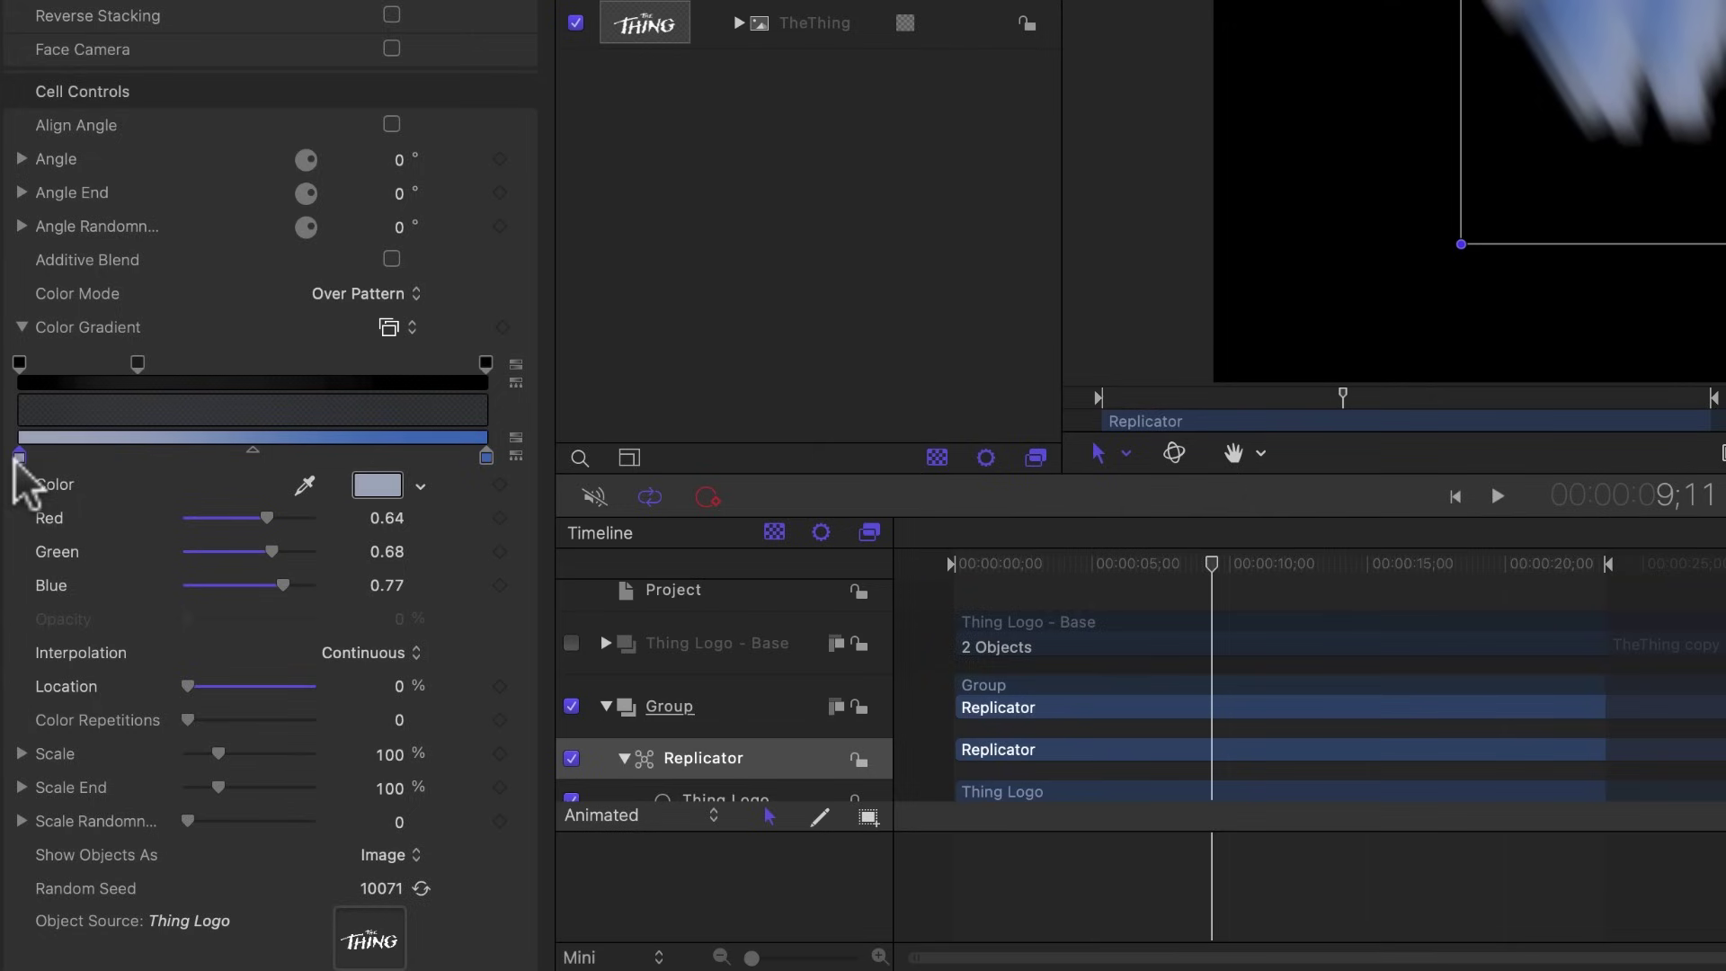
pyautogui.click(378, 485)
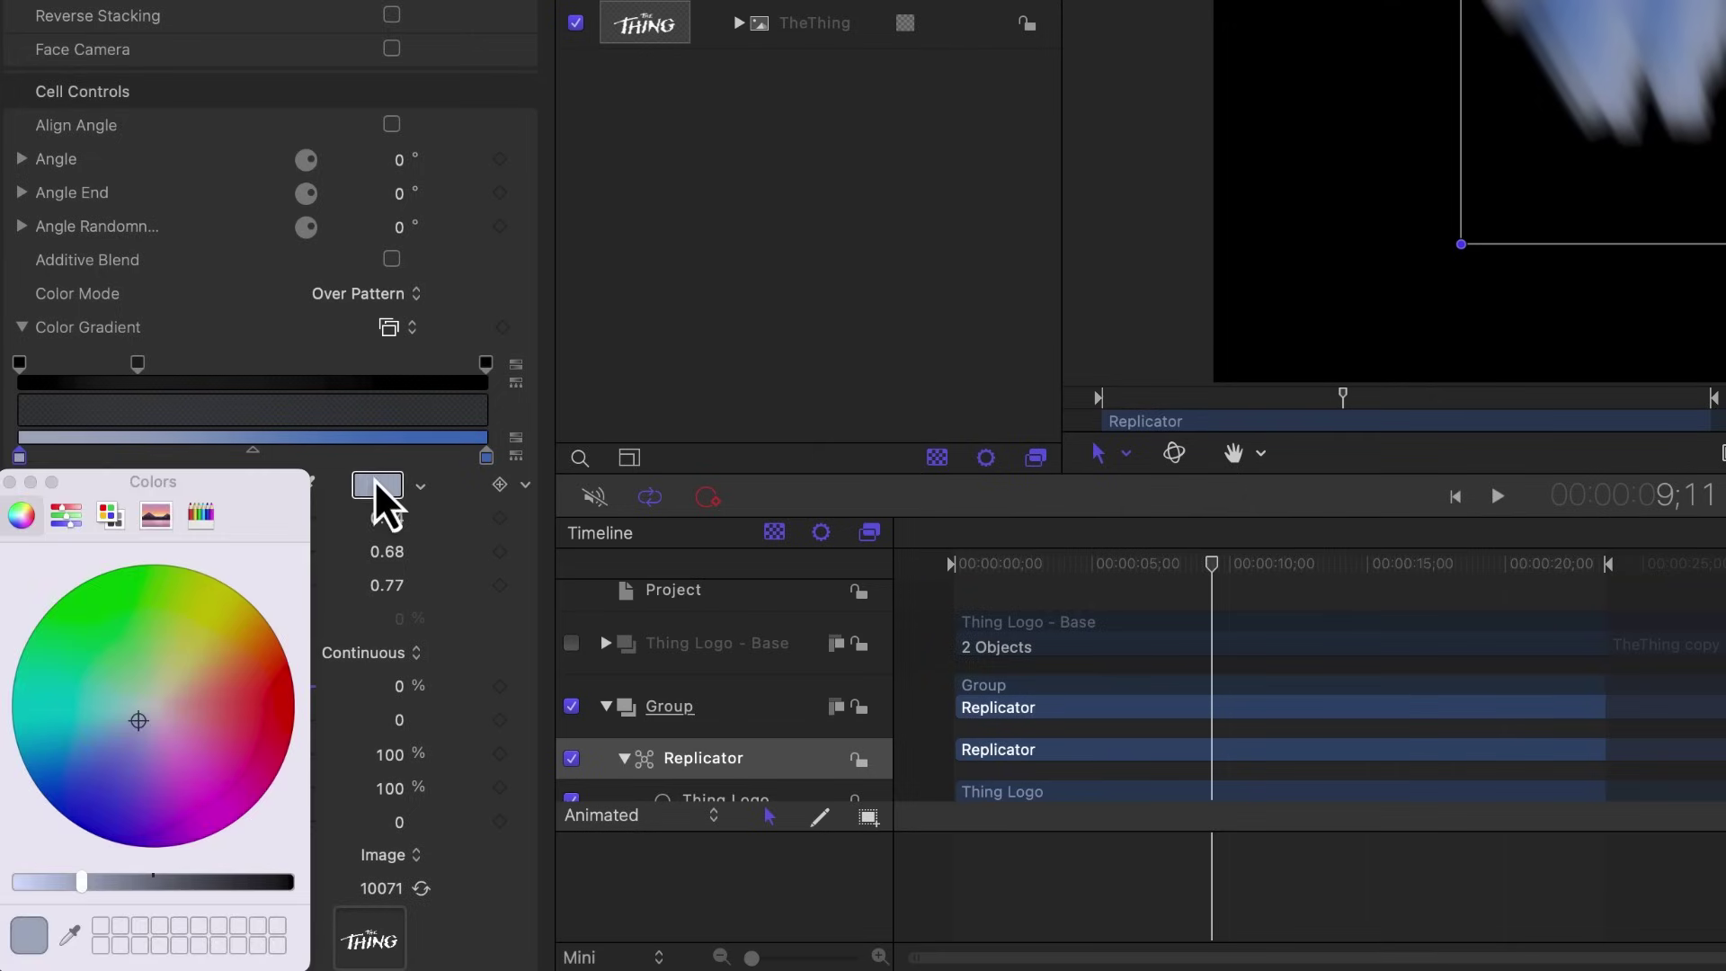
pyautogui.moveTo(146, 720); pyautogui.dragTo(91, 748)
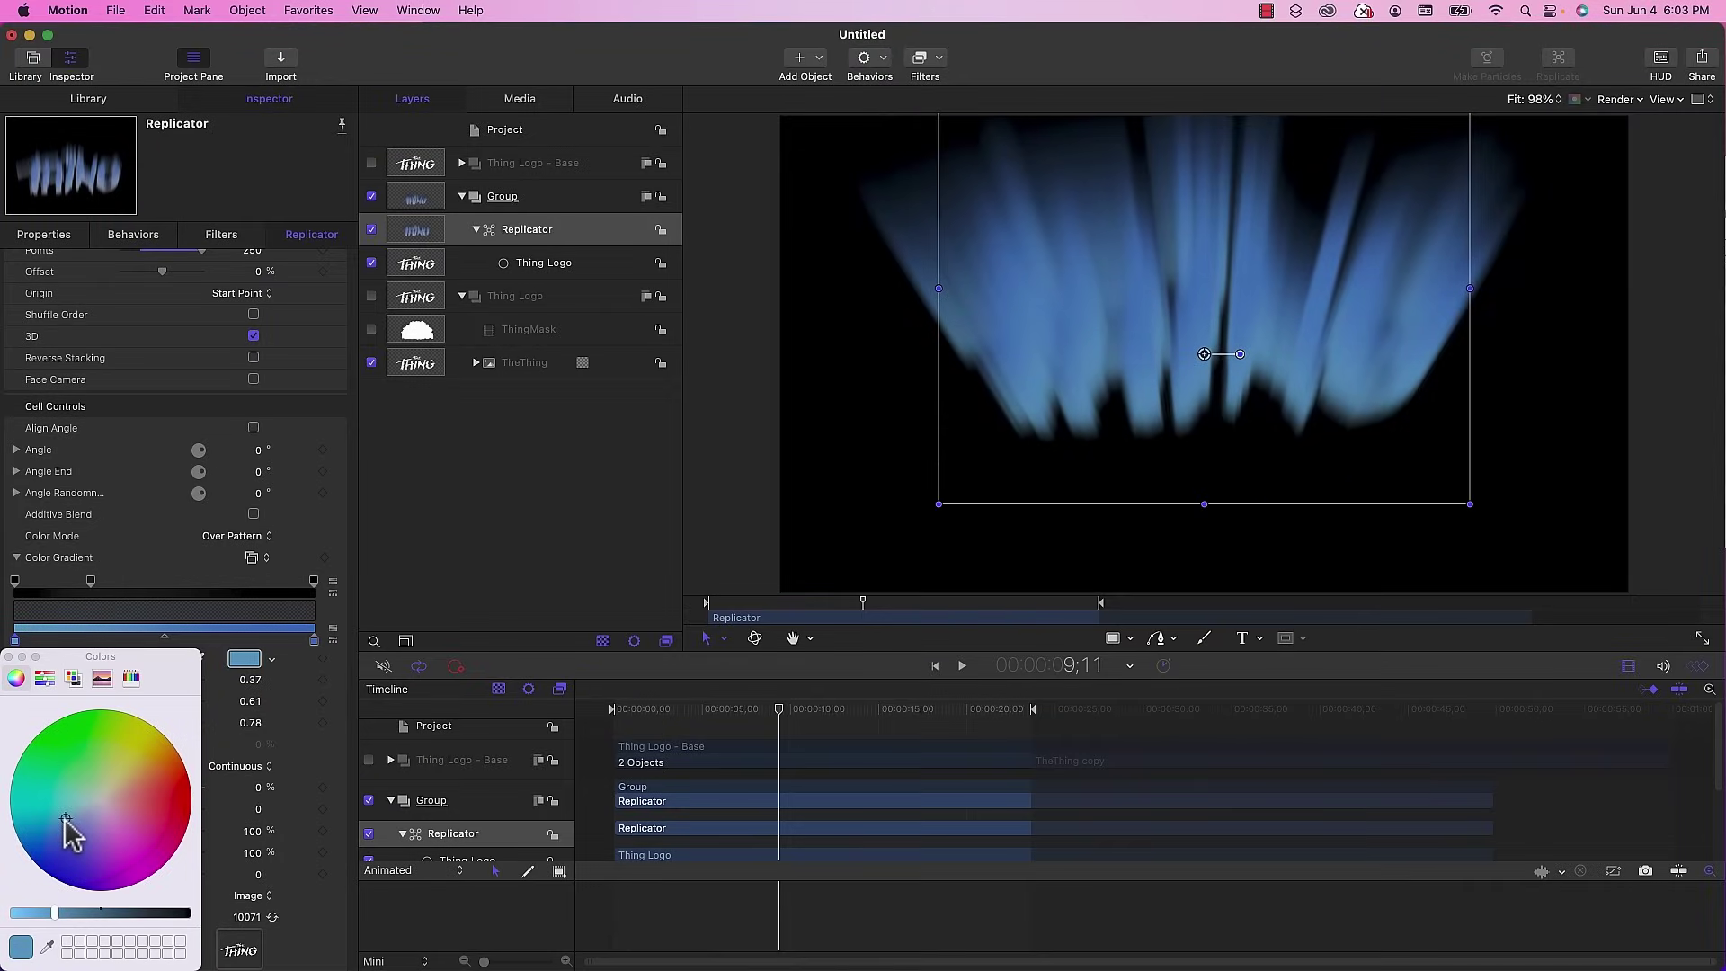
pyautogui.moveTo(64, 820); pyautogui.dragTo(77, 813)
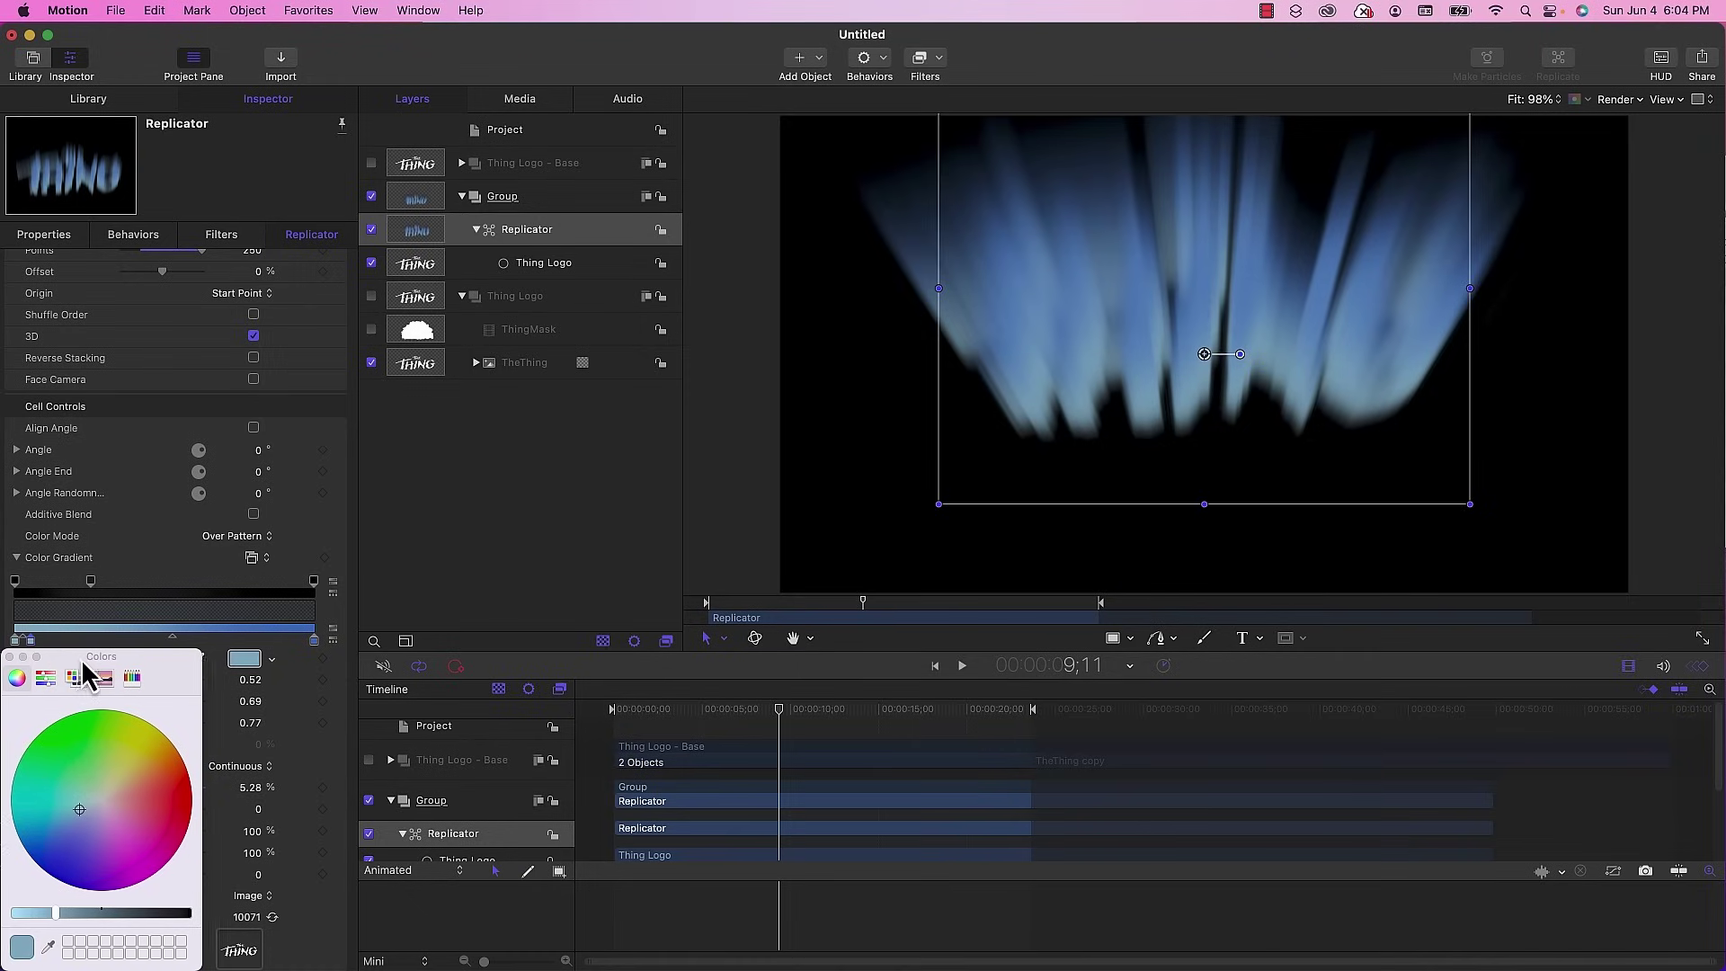
pyautogui.moveTo(85, 674); pyautogui.dragTo(90, 727)
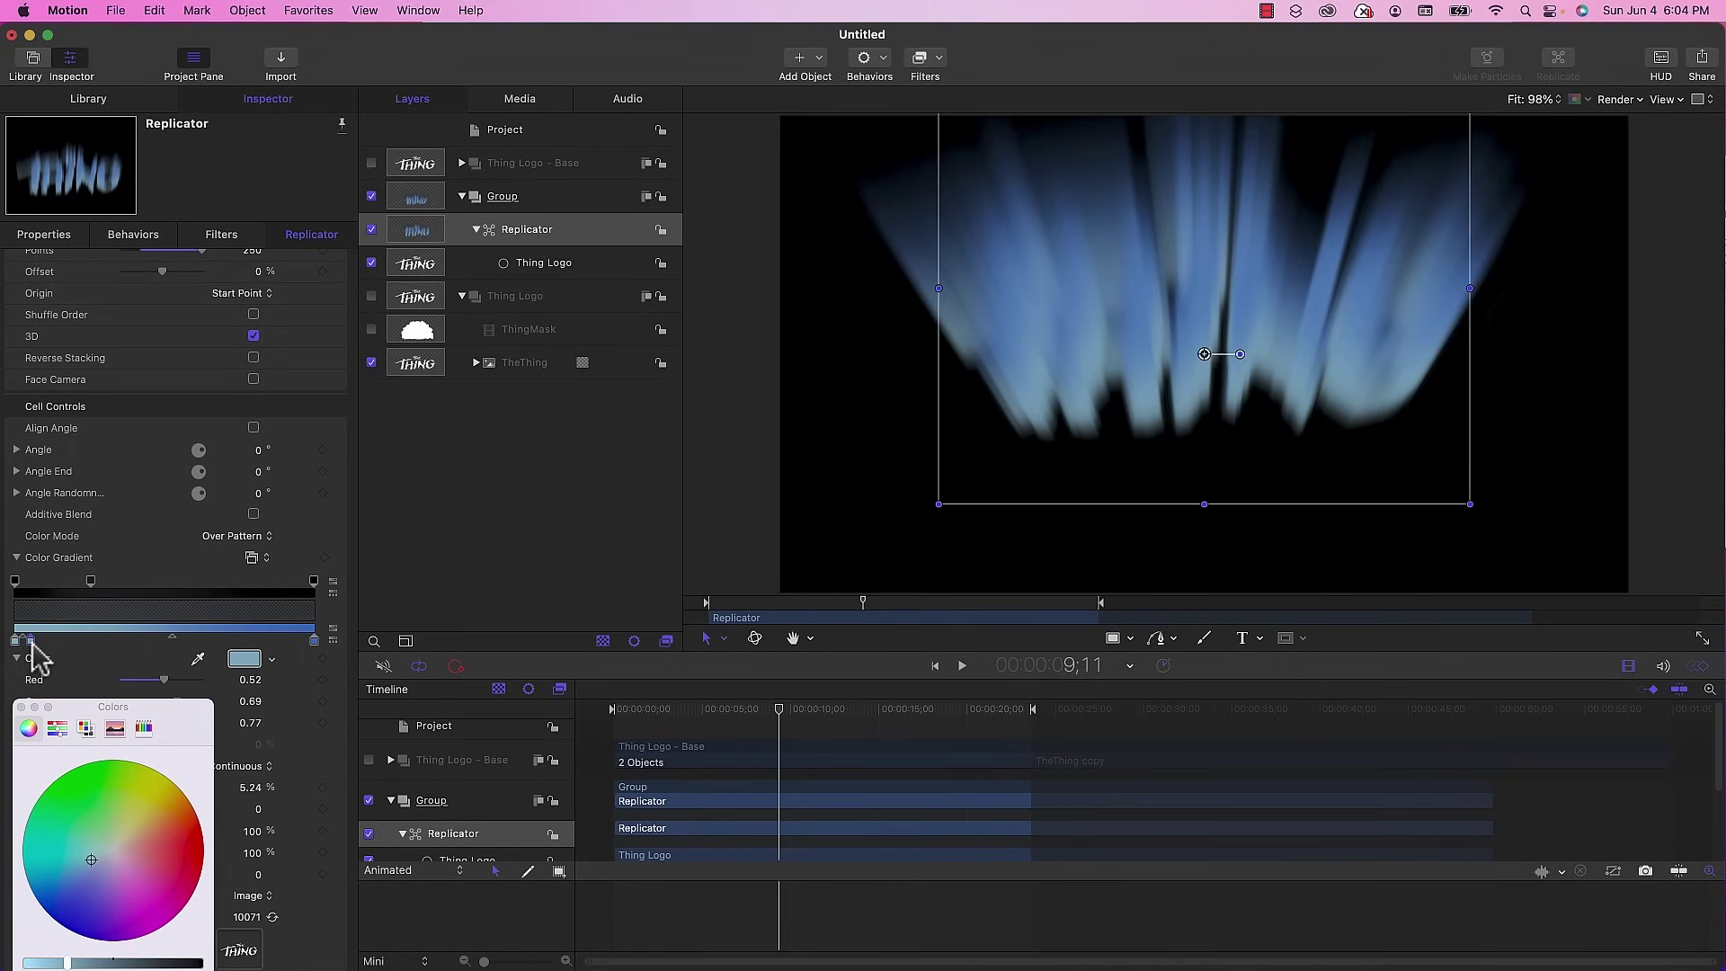
pyautogui.moveTo(192, 731); pyautogui.dragTo(457, 576)
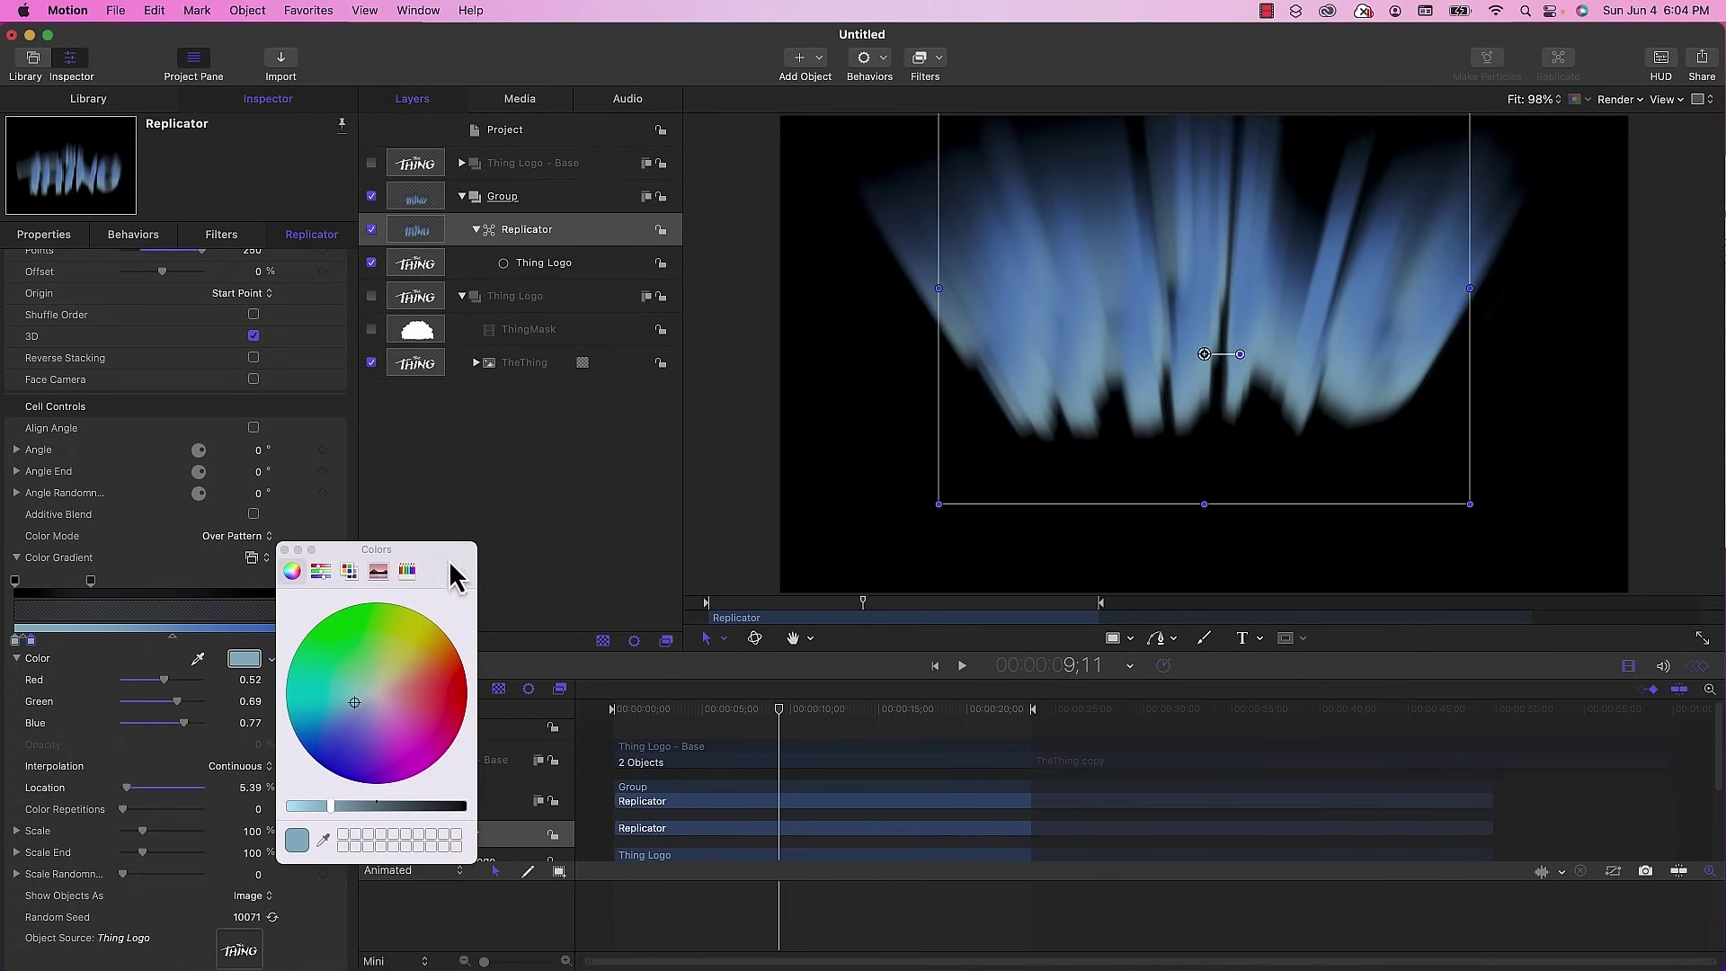
pyautogui.moveTo(354, 706); pyautogui.dragTo(362, 723)
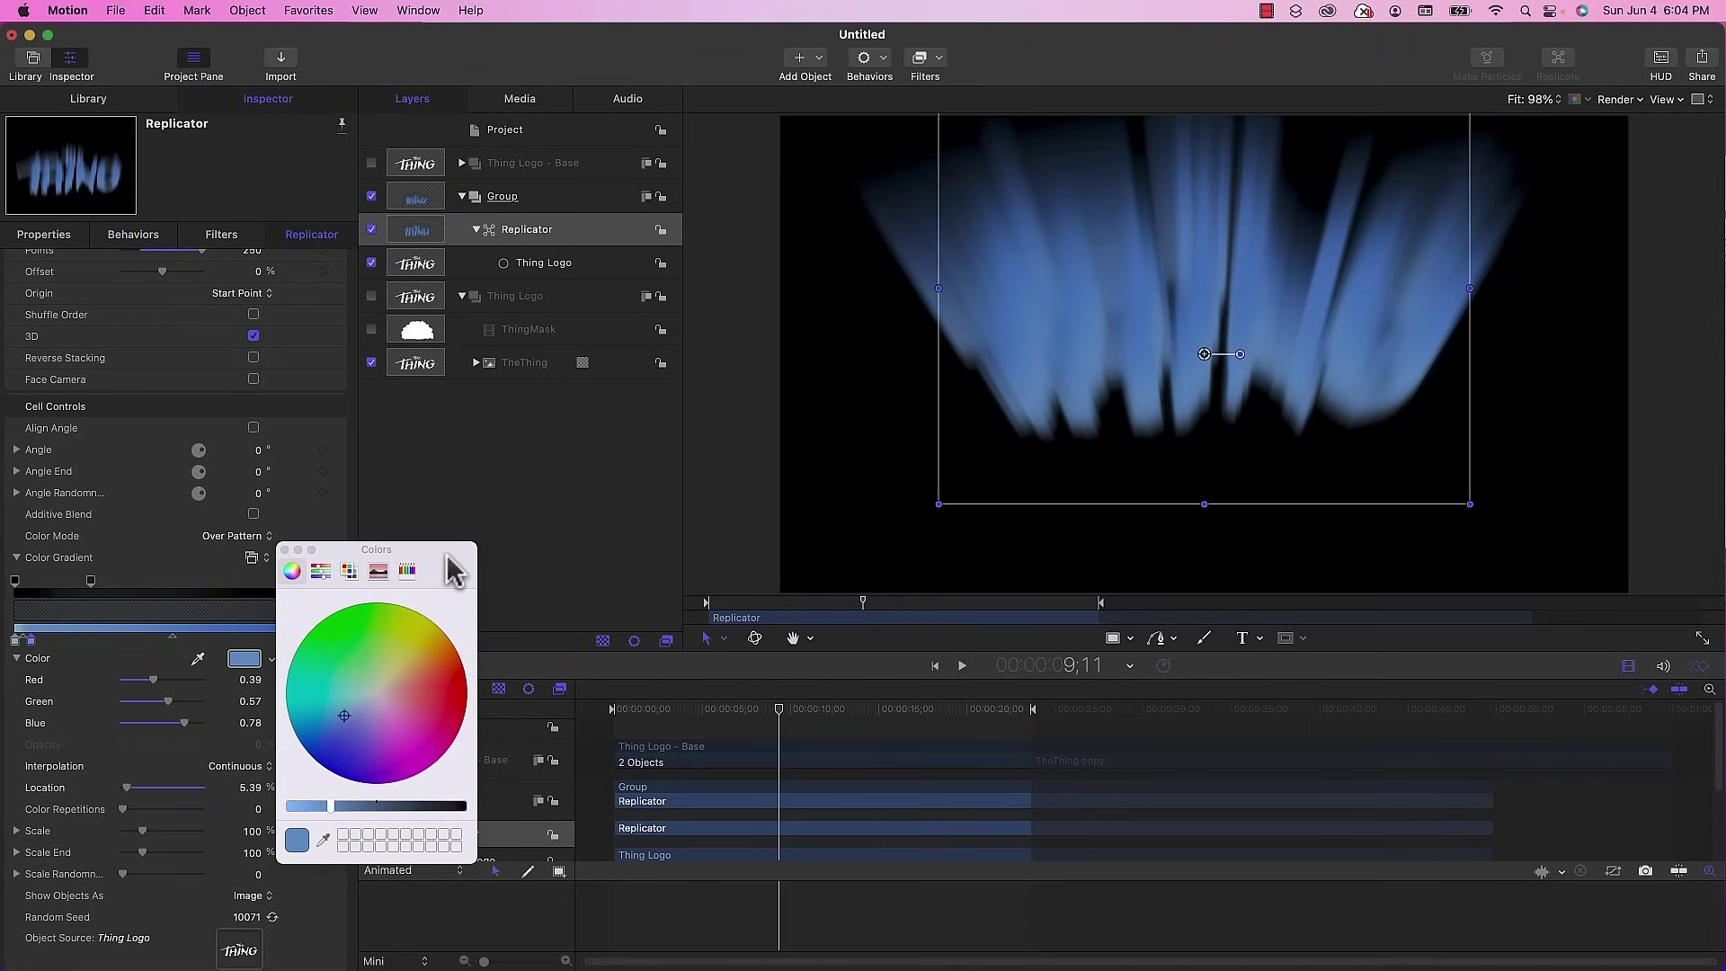
pyautogui.moveTo(451, 554); pyautogui.dragTo(342, 733)
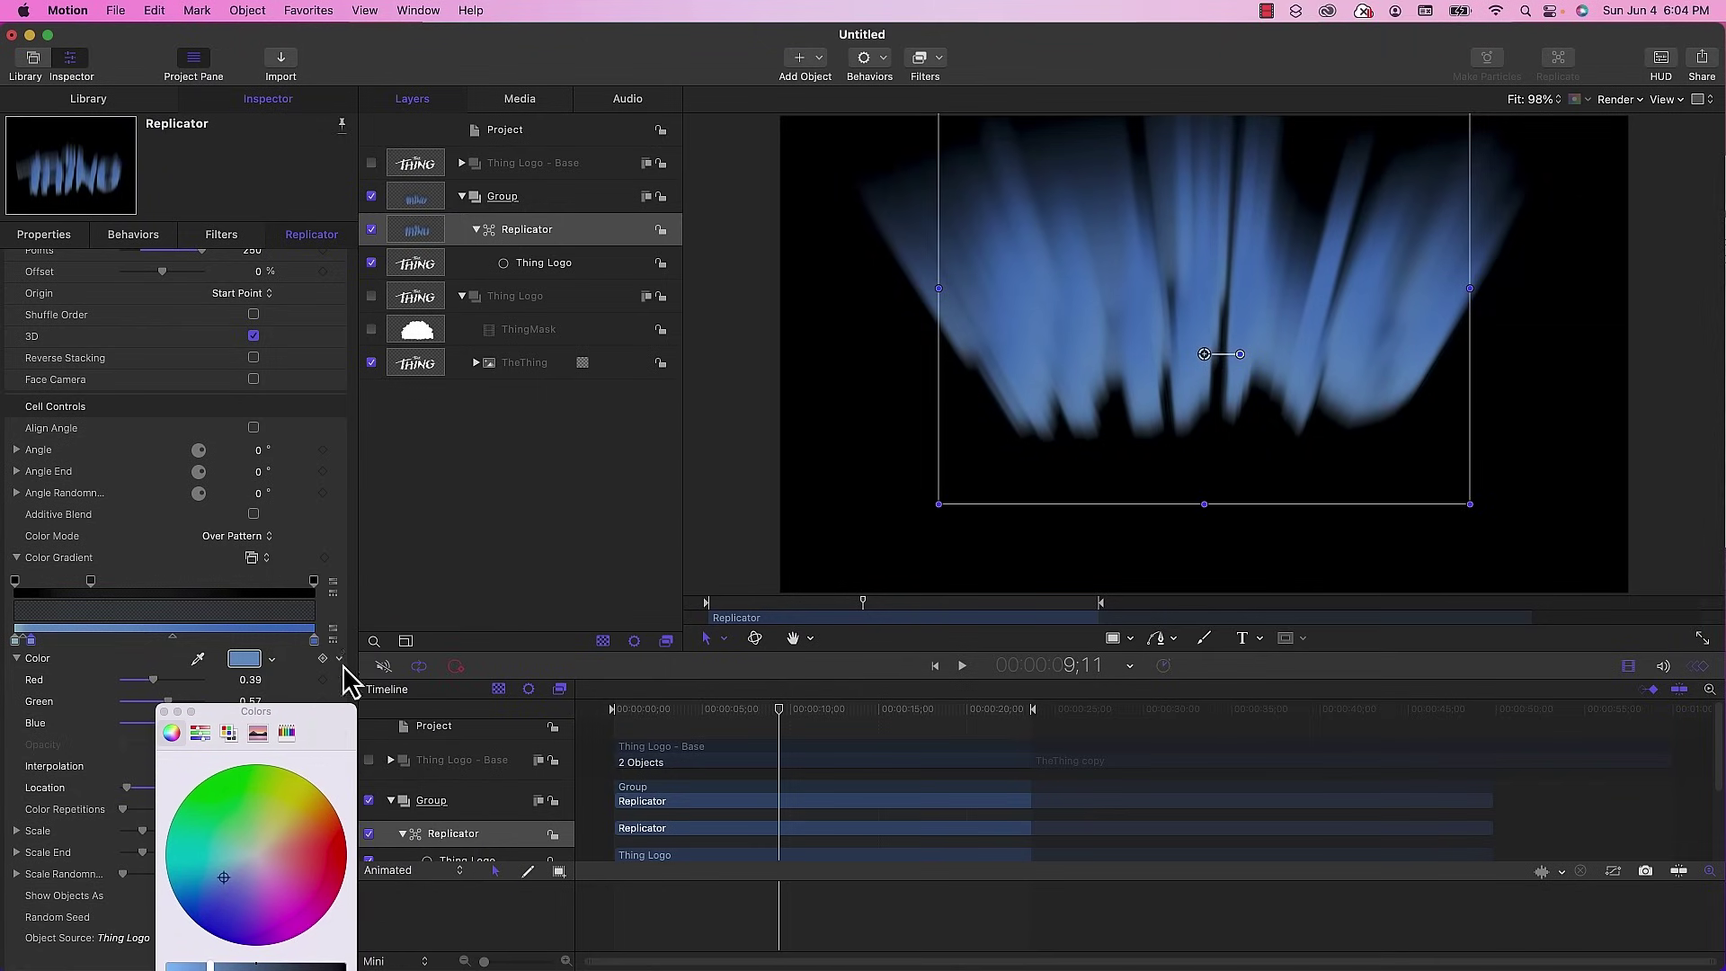
# - Remove the right colour stop and deepen the remaining stop to Red 0.34, Green 0.48, Blue 0.78
pyautogui.moveTo(314, 641); pyautogui.dragTo(416, 784)
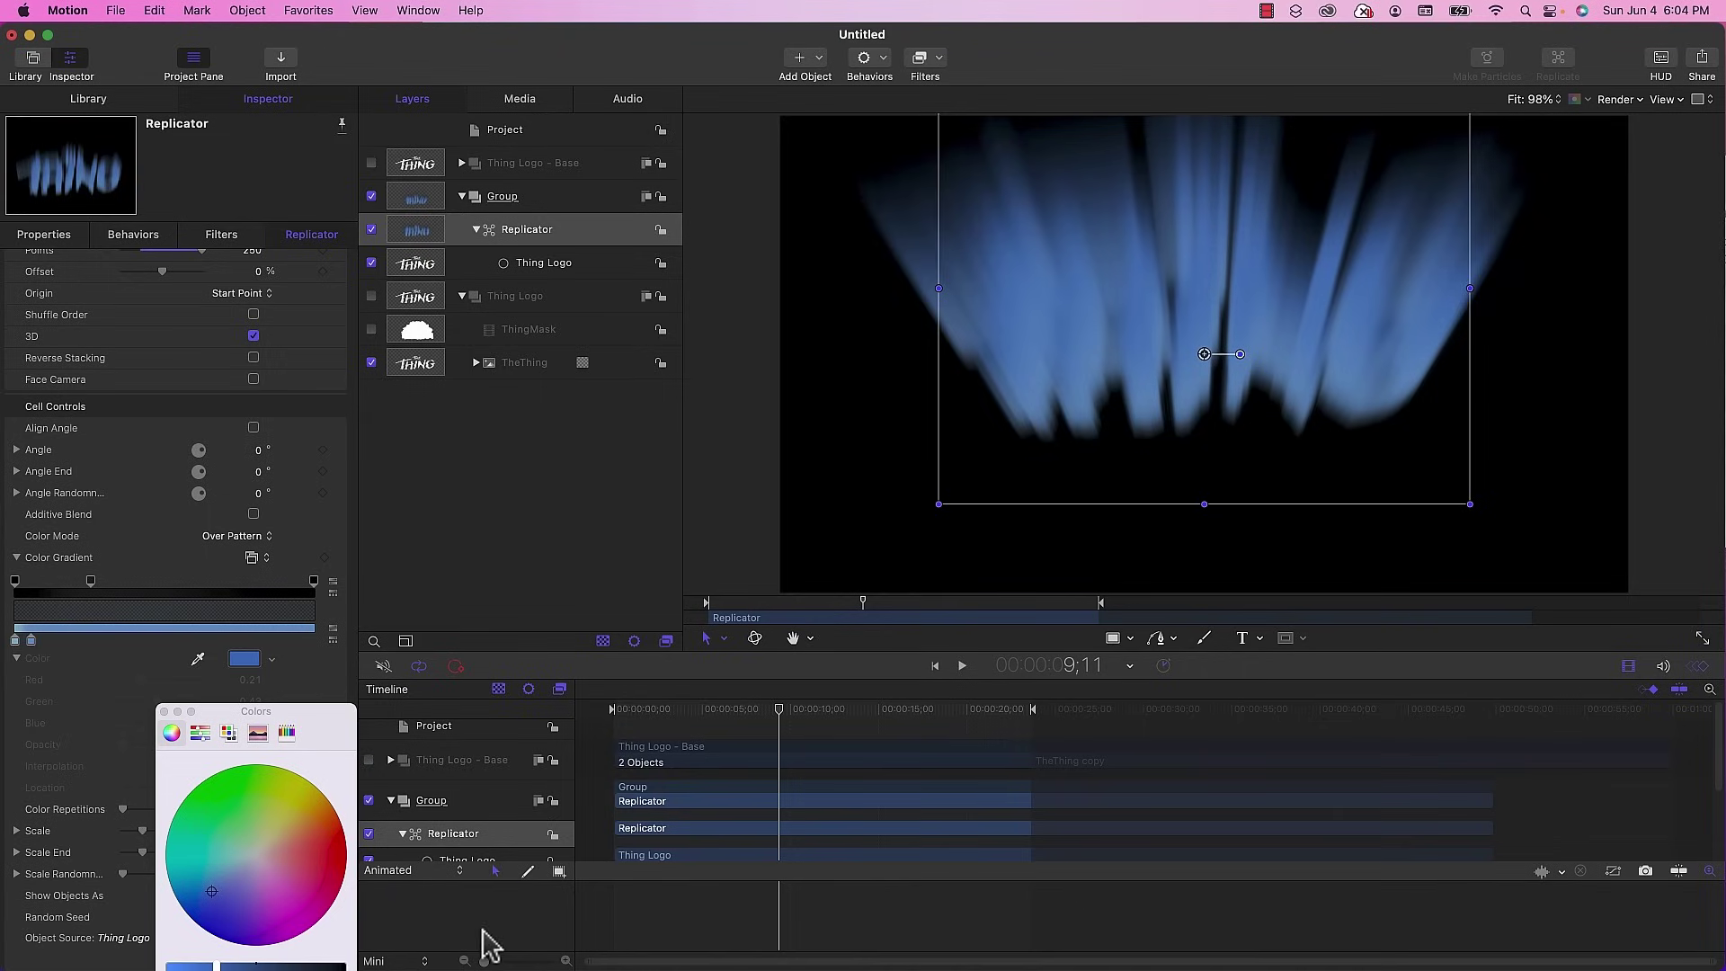
pyautogui.click(31, 640)
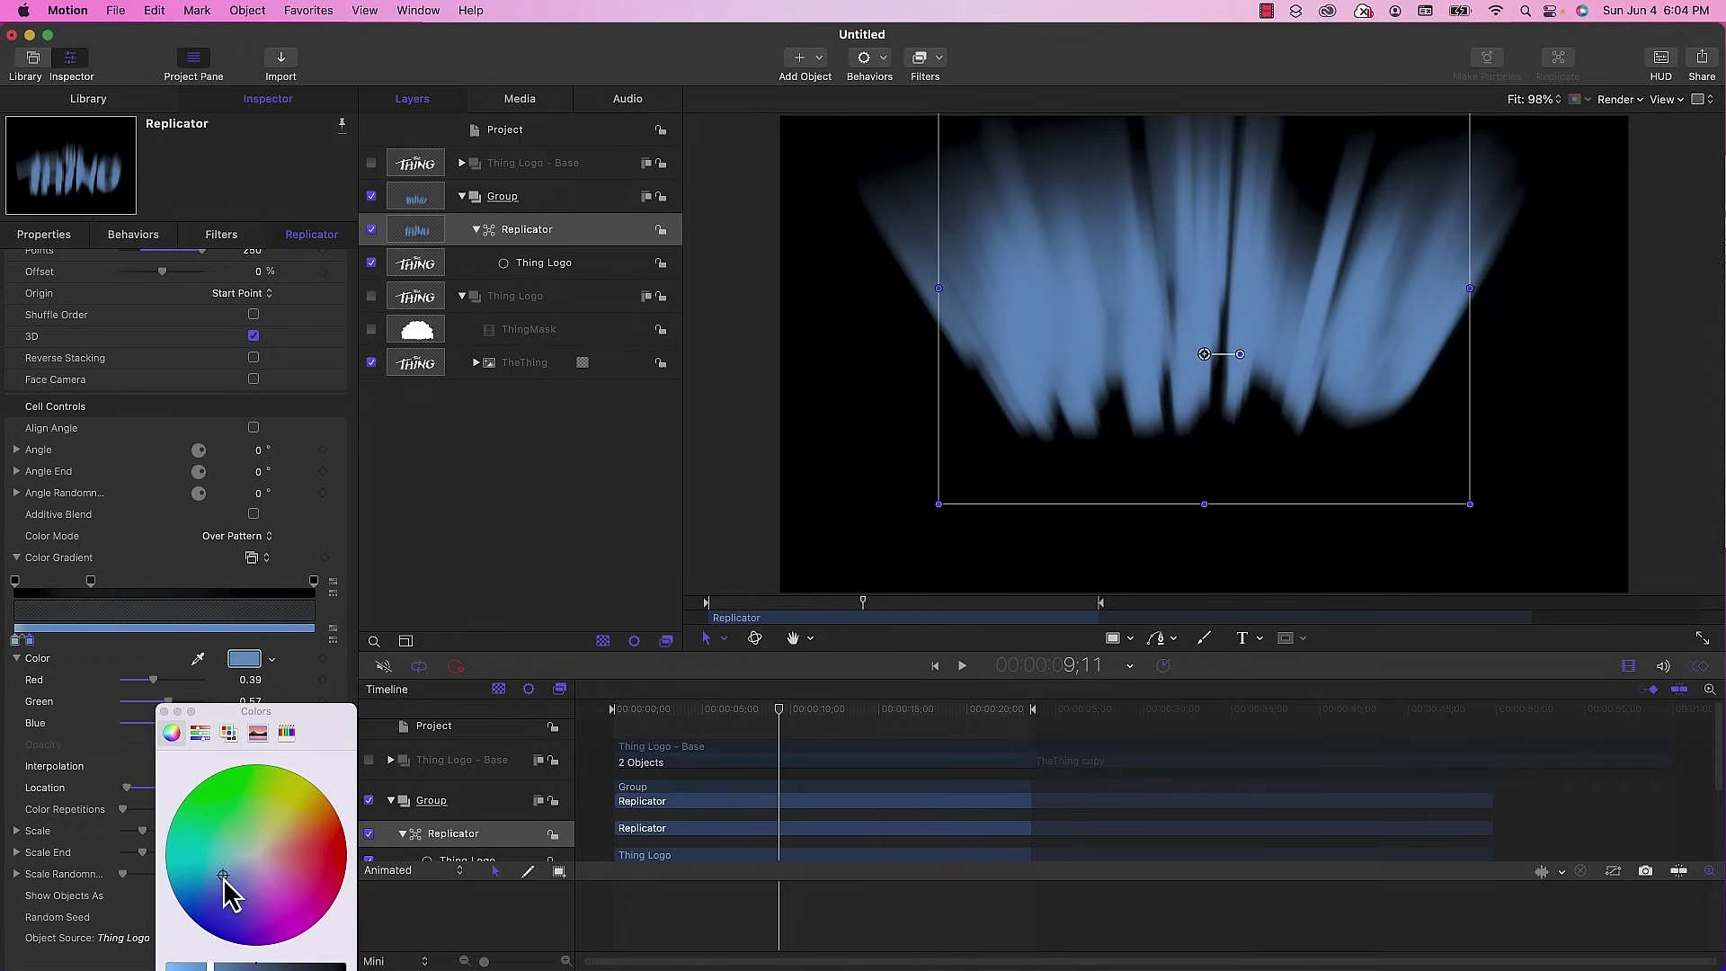
pyautogui.moveTo(223, 876); pyautogui.dragTo(220, 888)
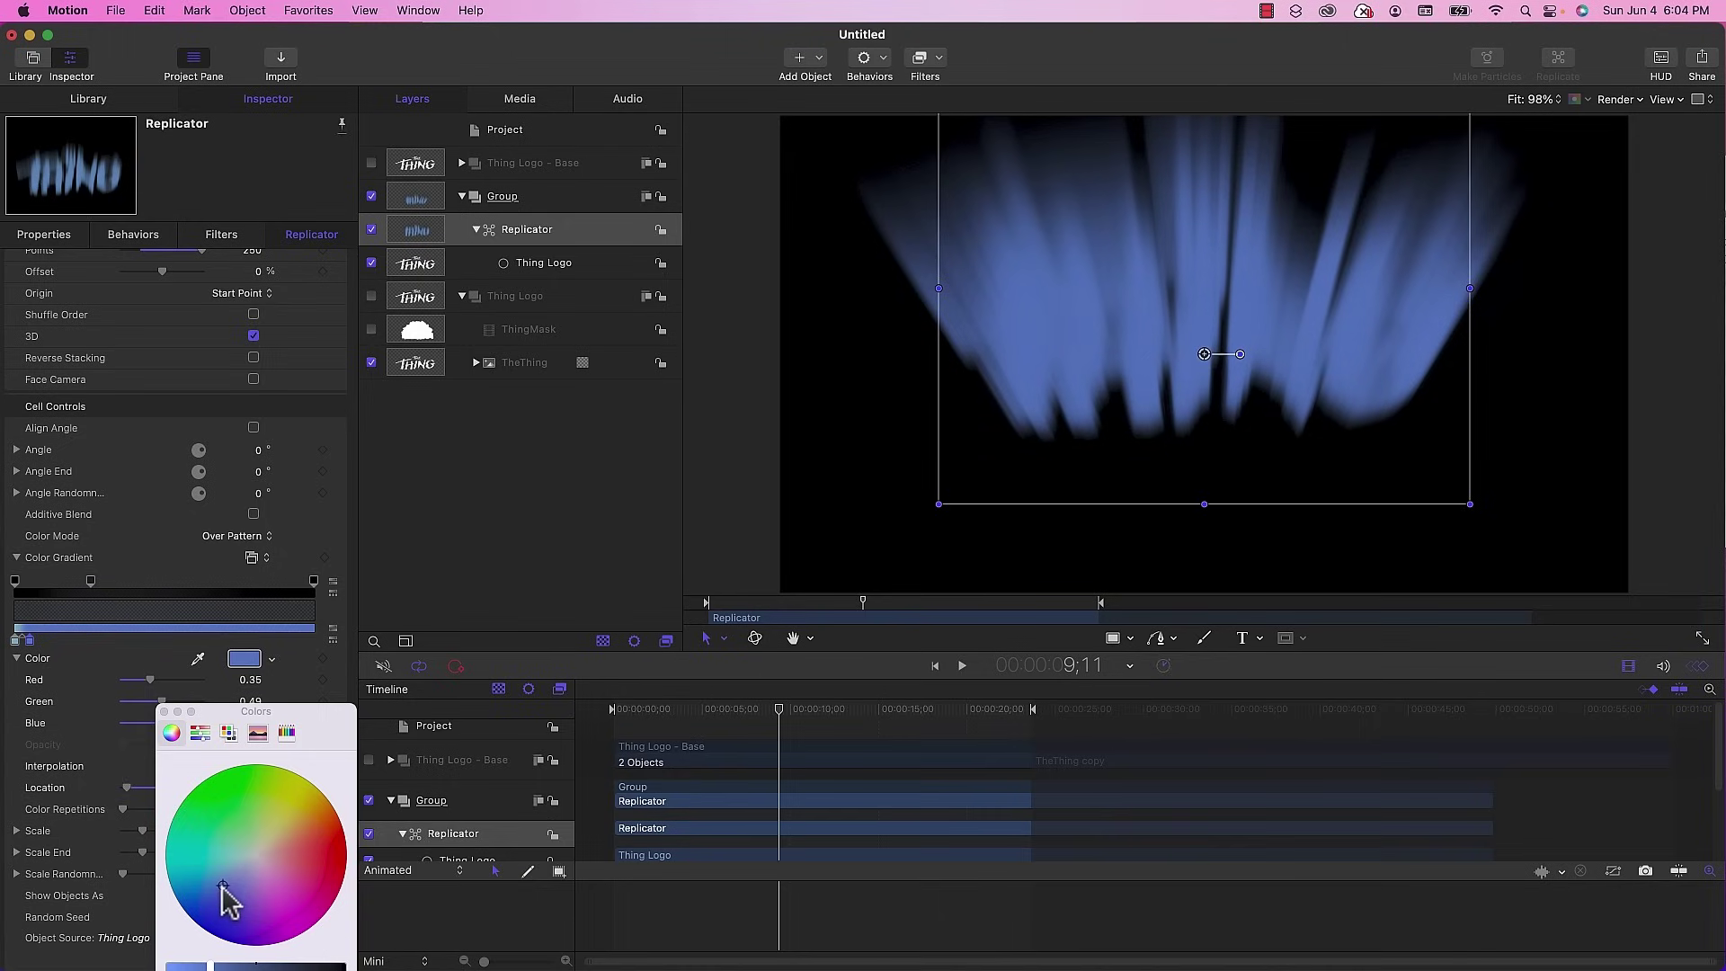
pyautogui.click(165, 712)
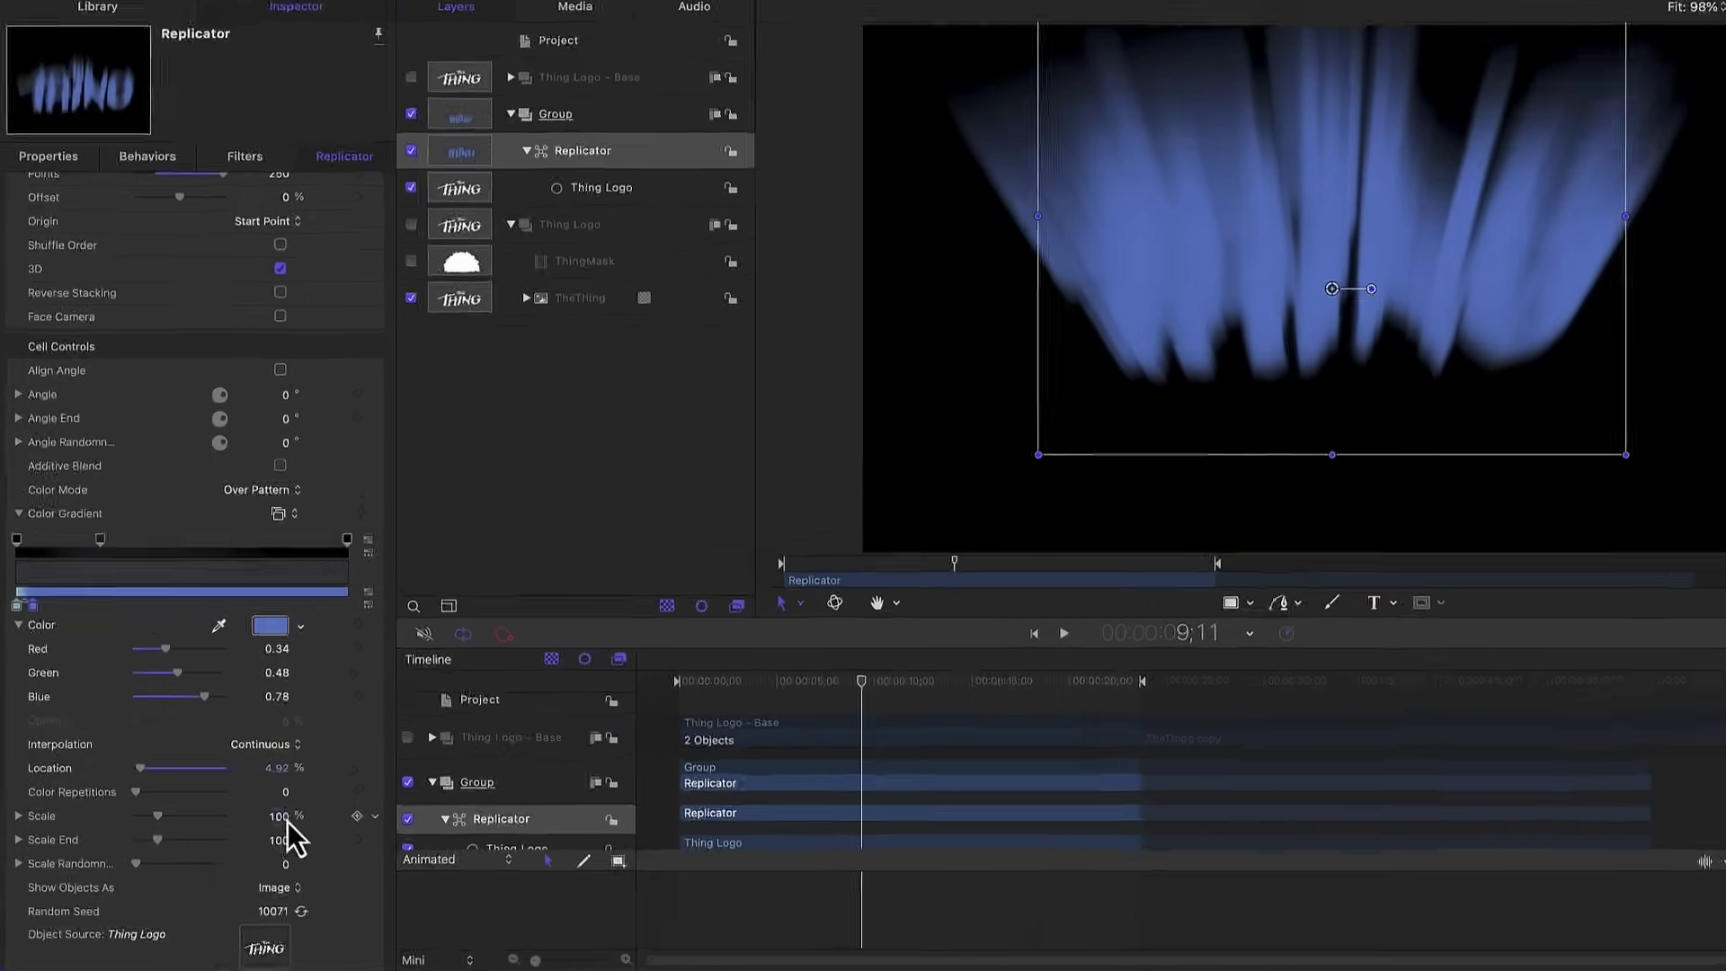
pyautogui.click(252, 831)
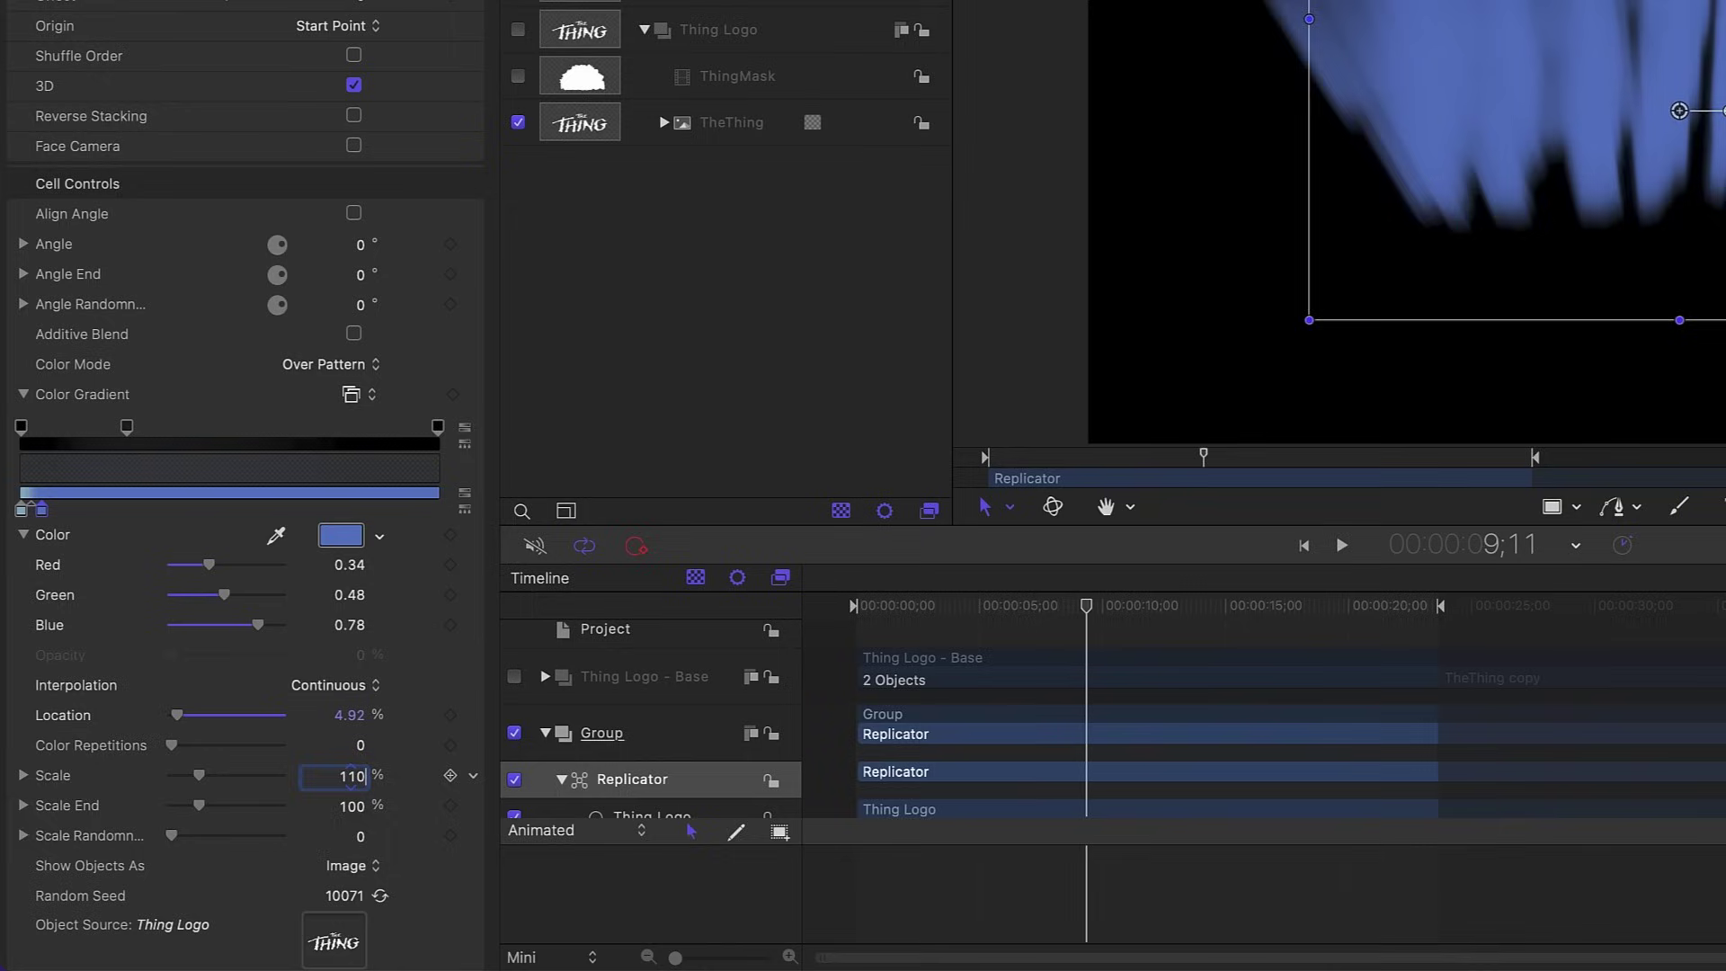
# - Confirm Scale 110, set Scale End to 130 and End Point Z to 1000 px, then deselect
pyautogui.press('Return')
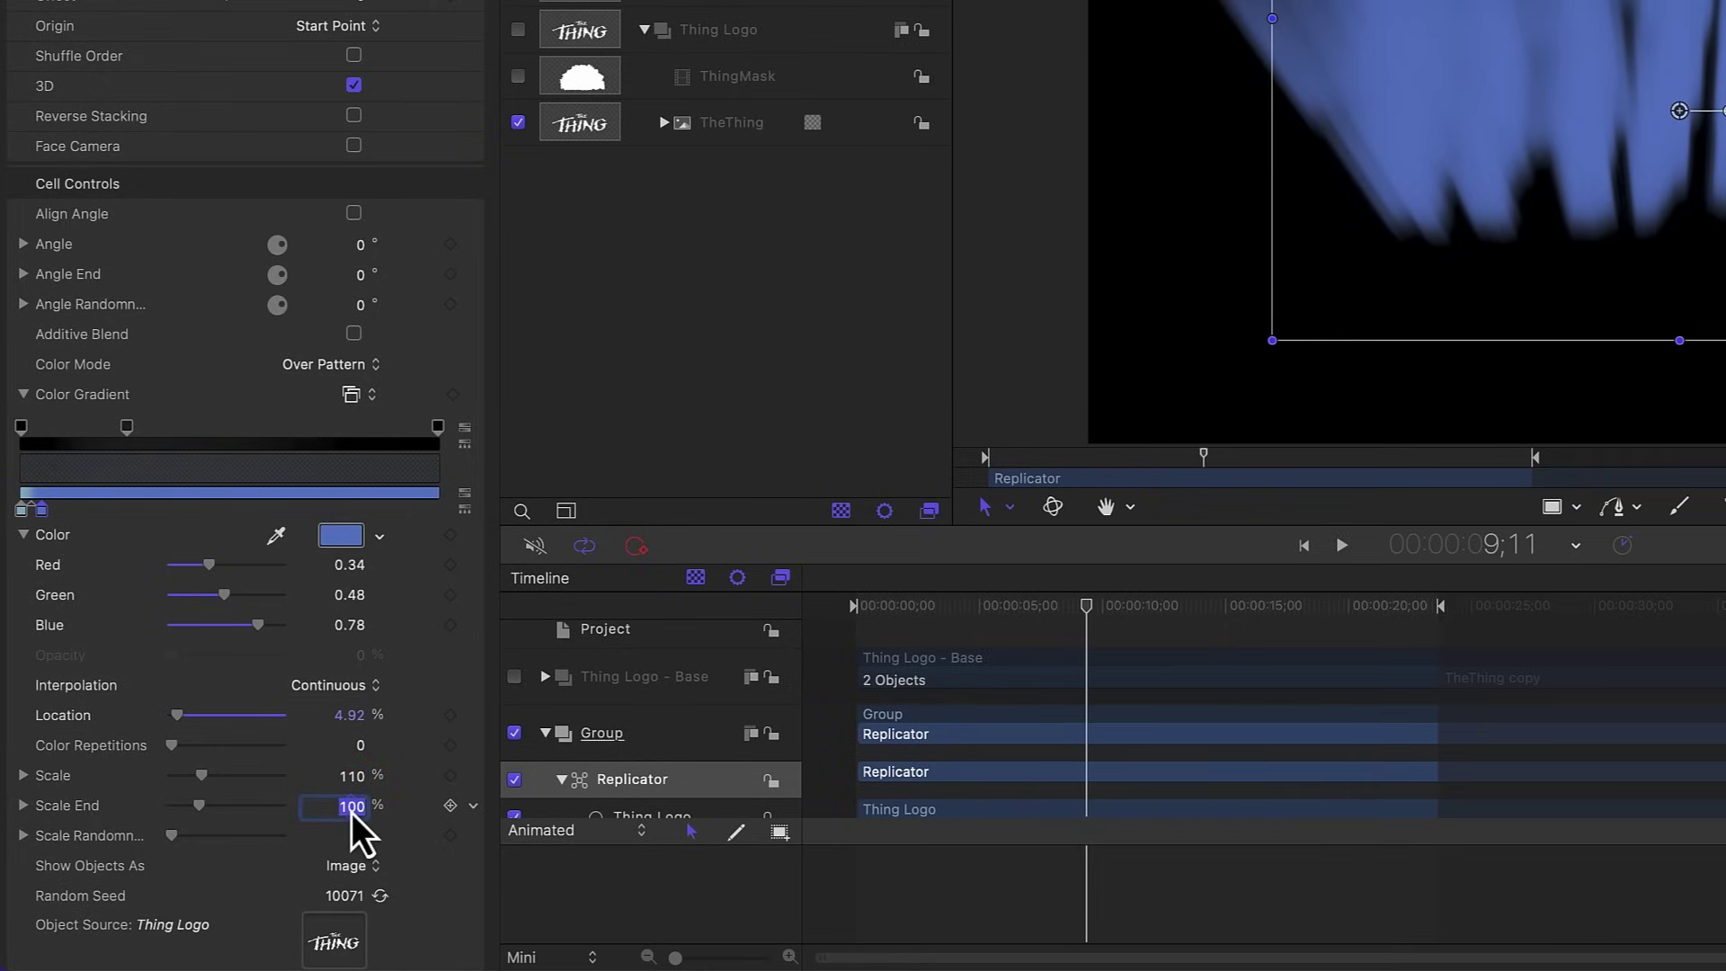
pyautogui.write('1')
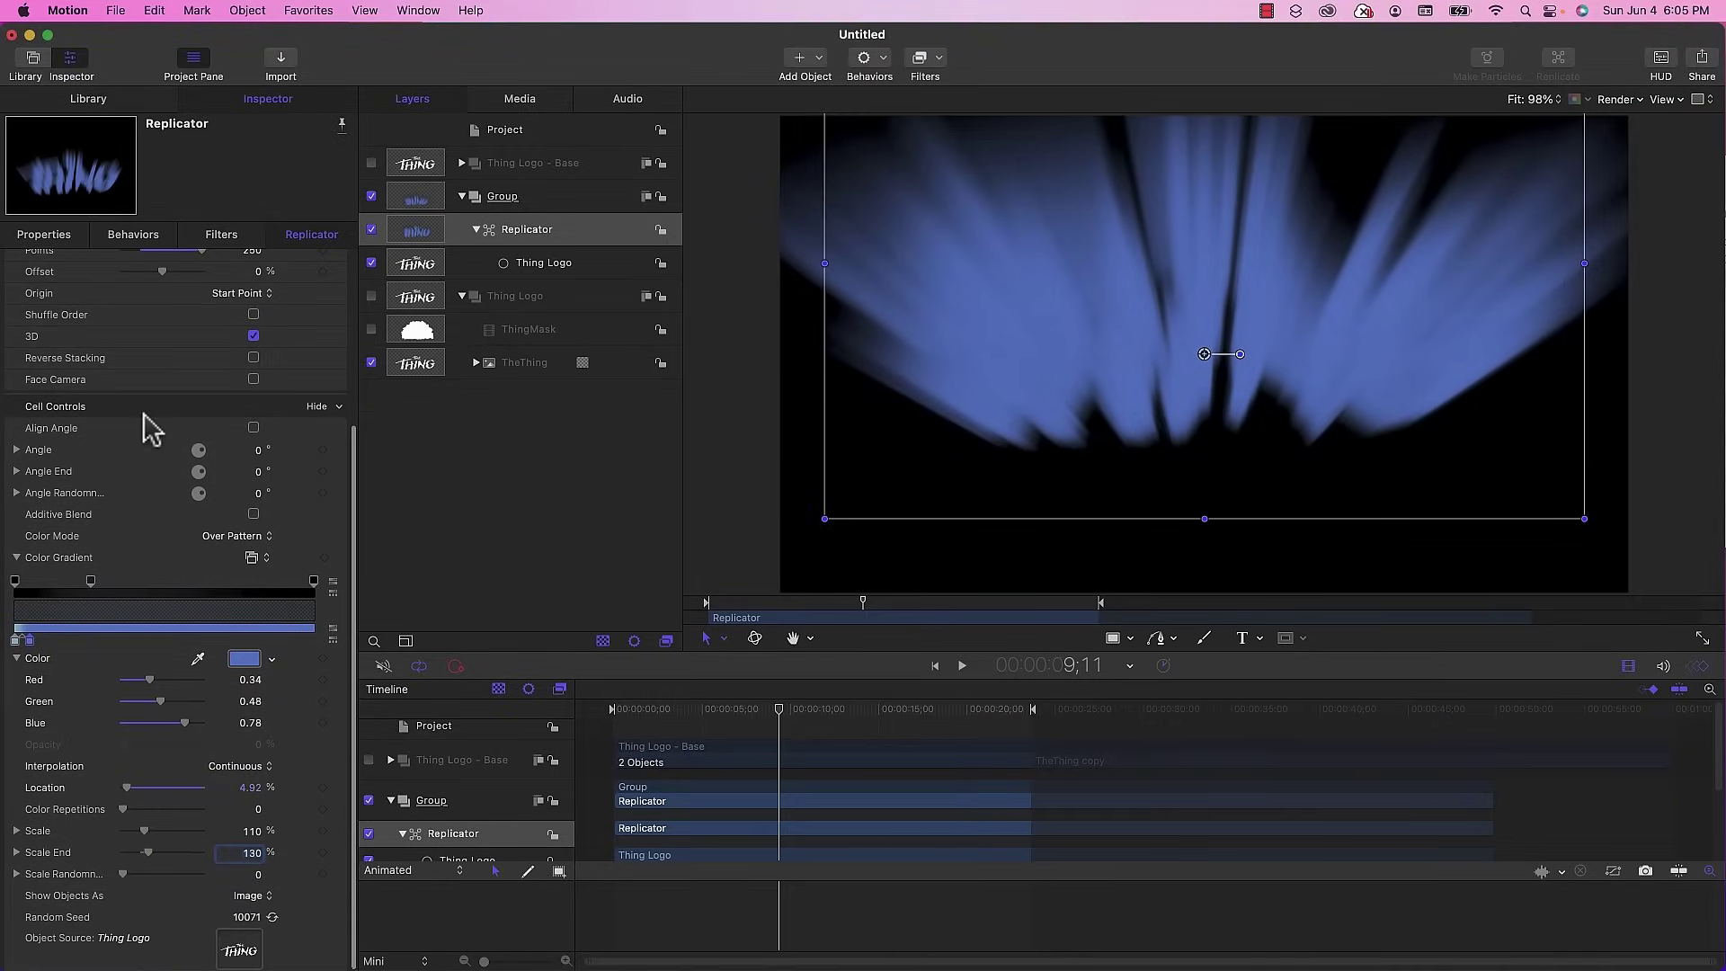
pyautogui.scroll(5, 148, 423)
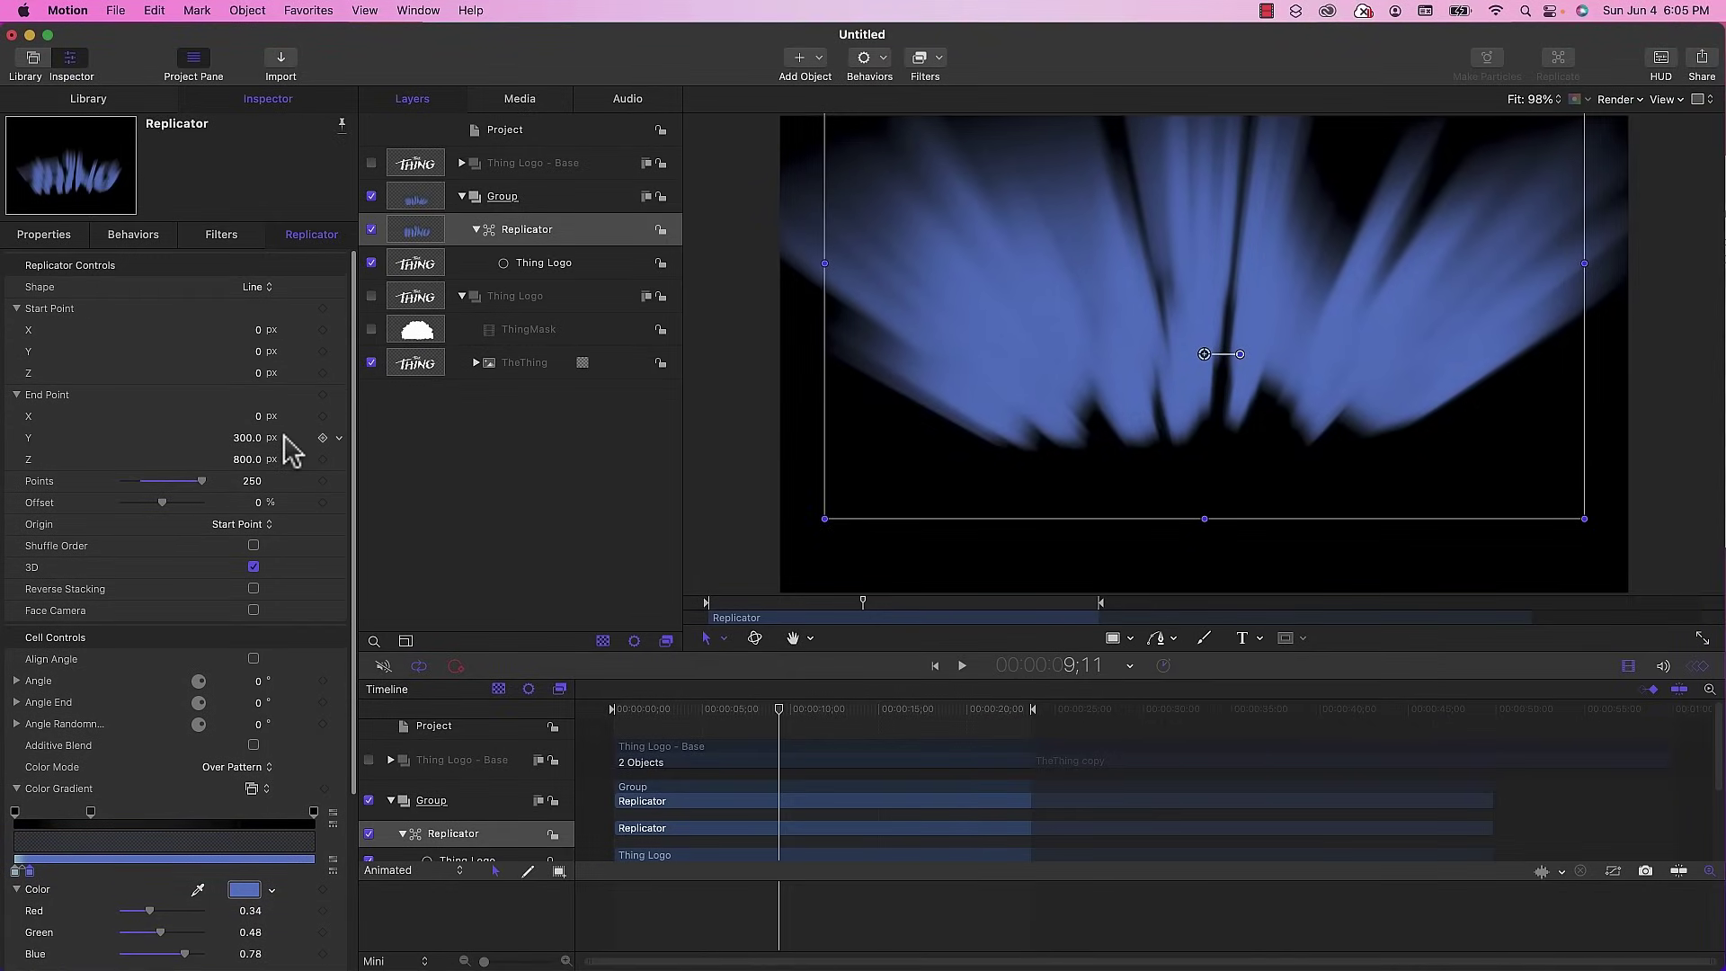
pyautogui.write('100')
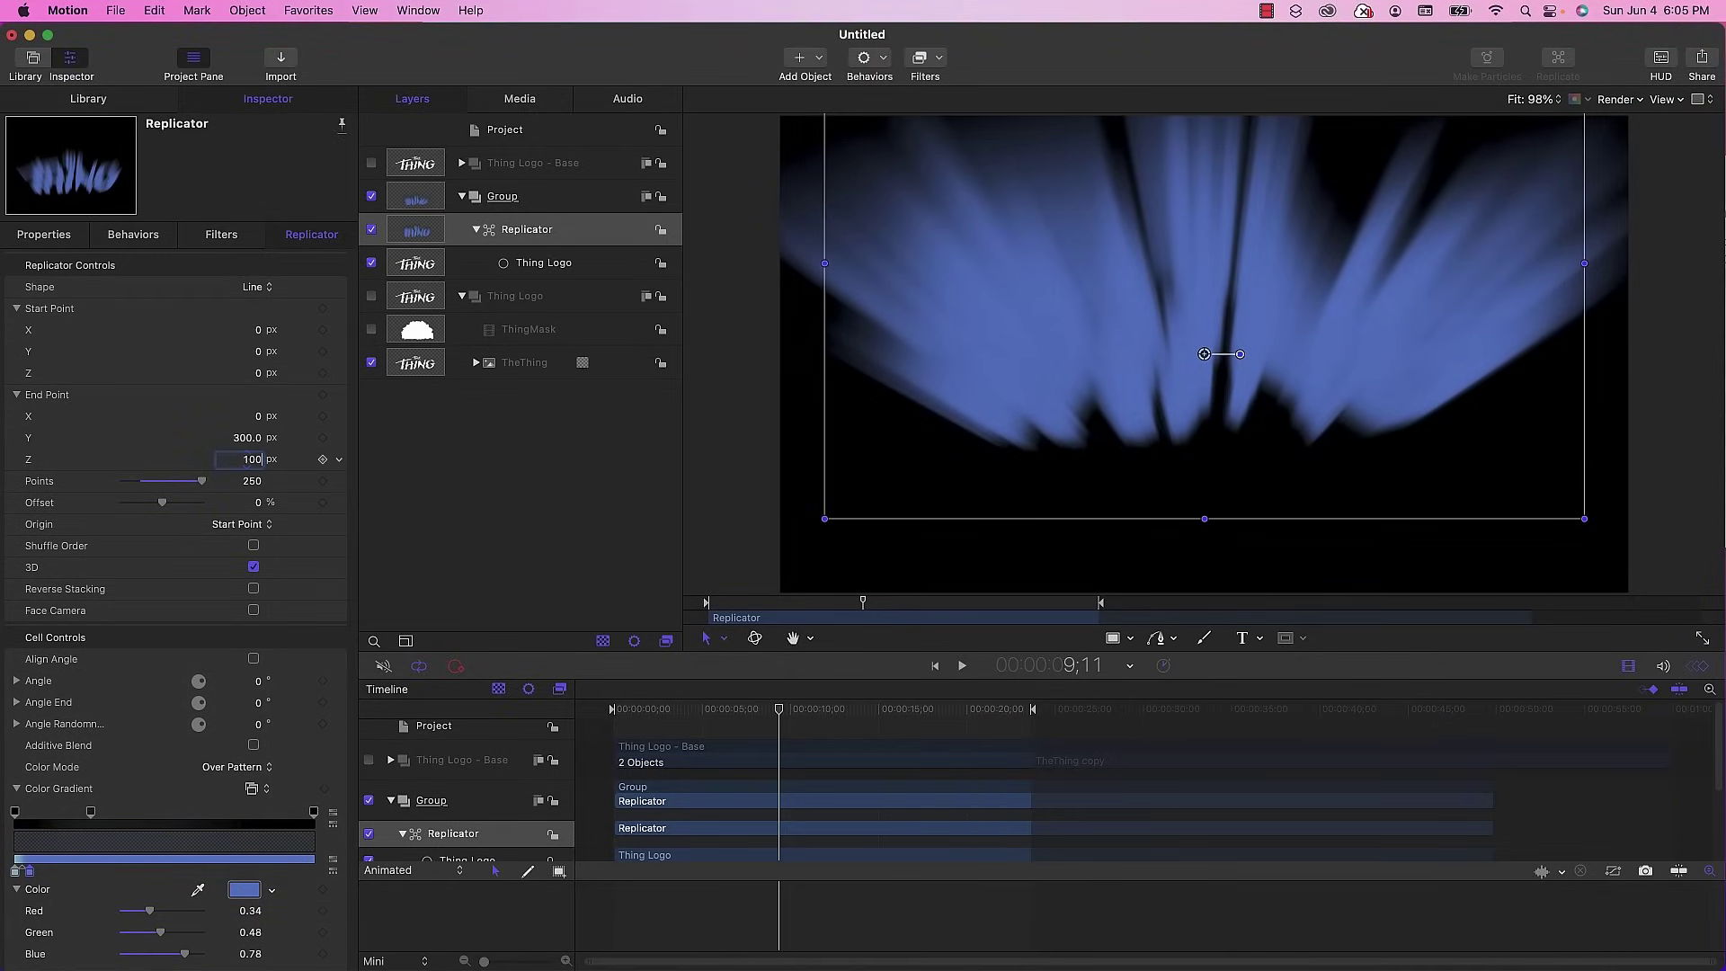
pyautogui.press('Return')
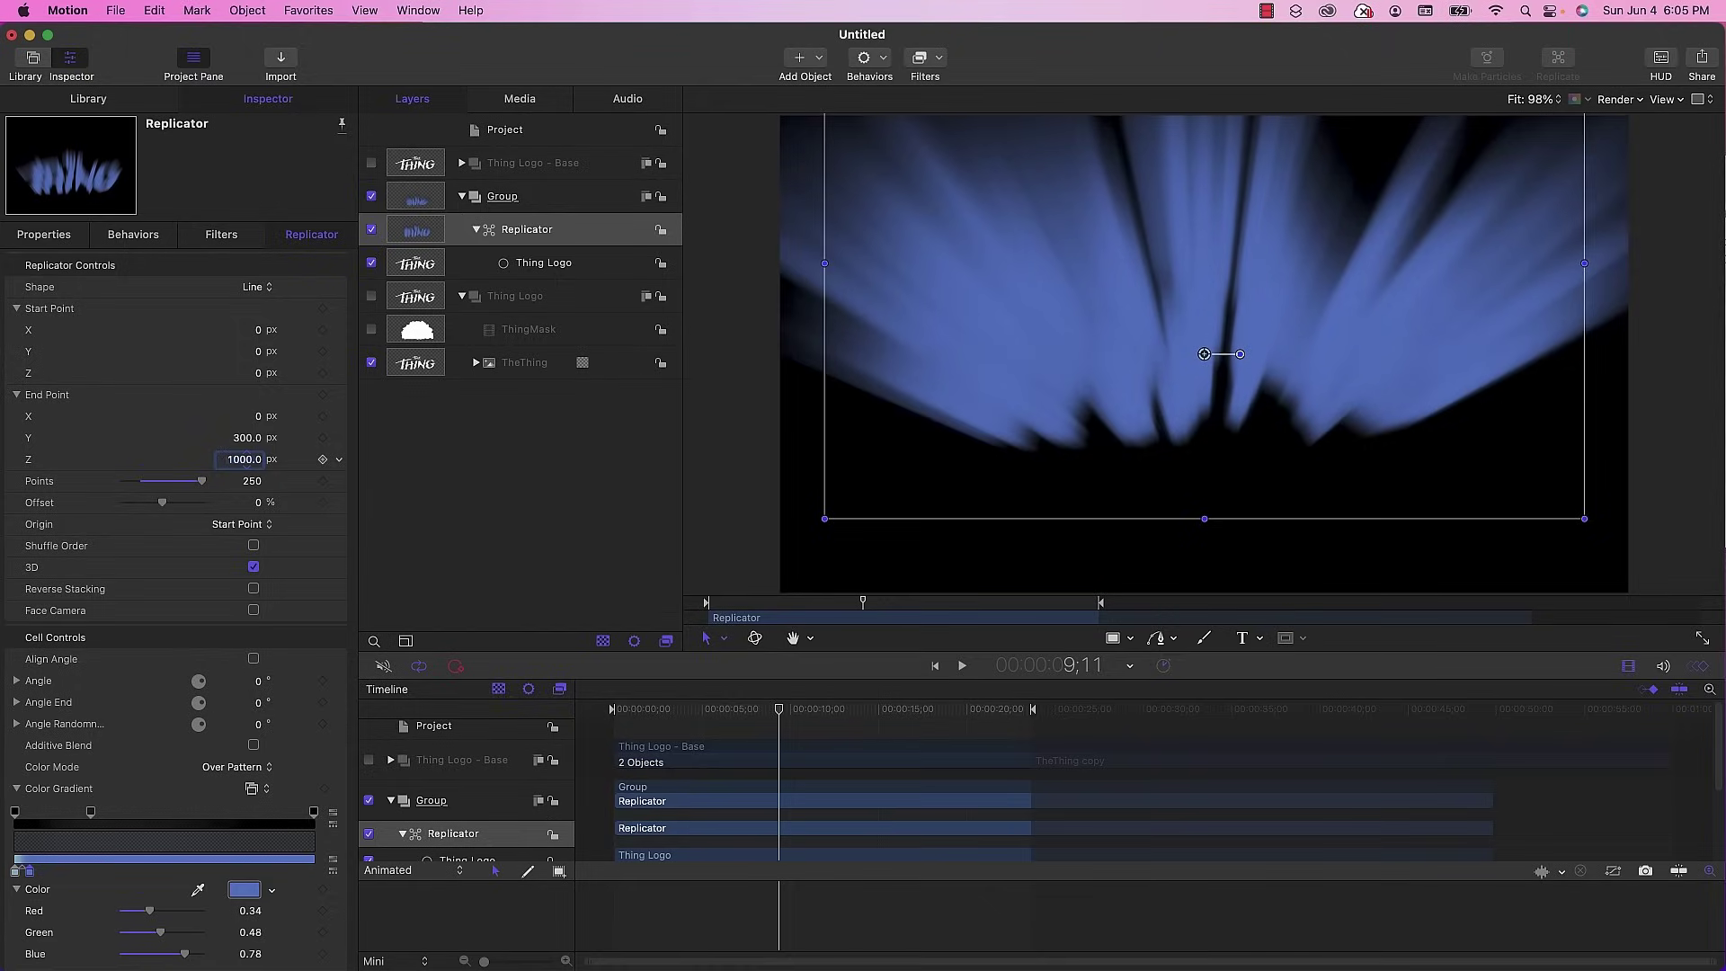
pyautogui.click(720, 500)
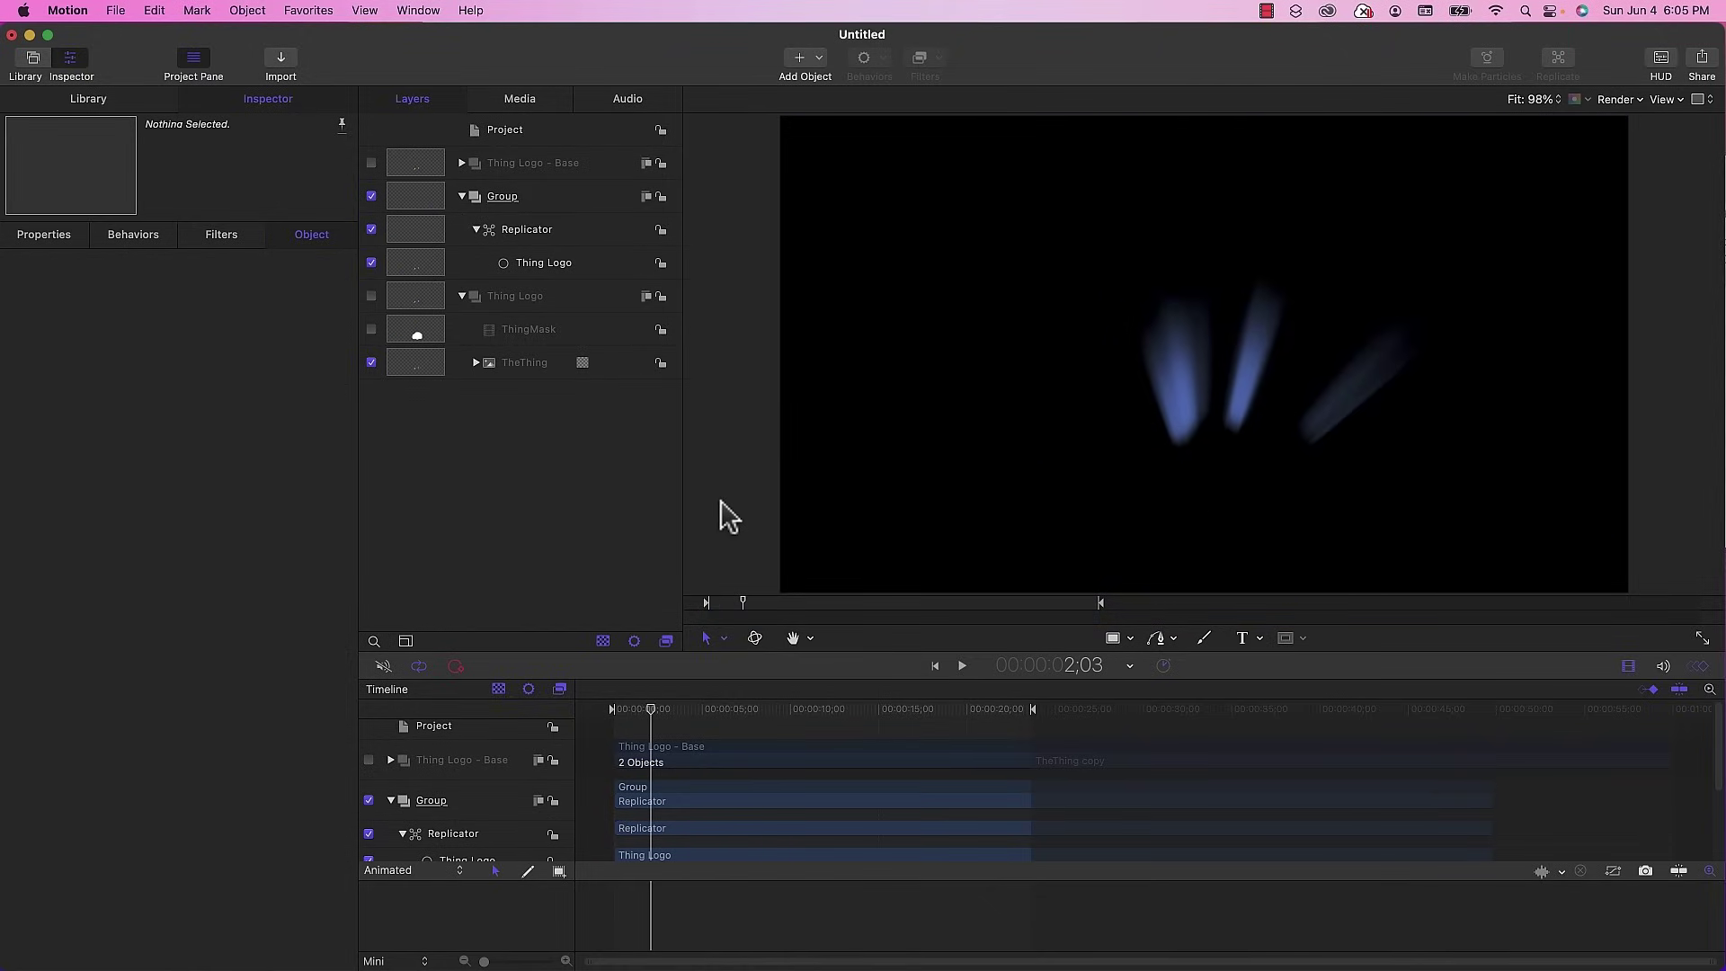
# - Start a RAM preview, then cancel it and briefly play the project
pyautogui.press('super+r')
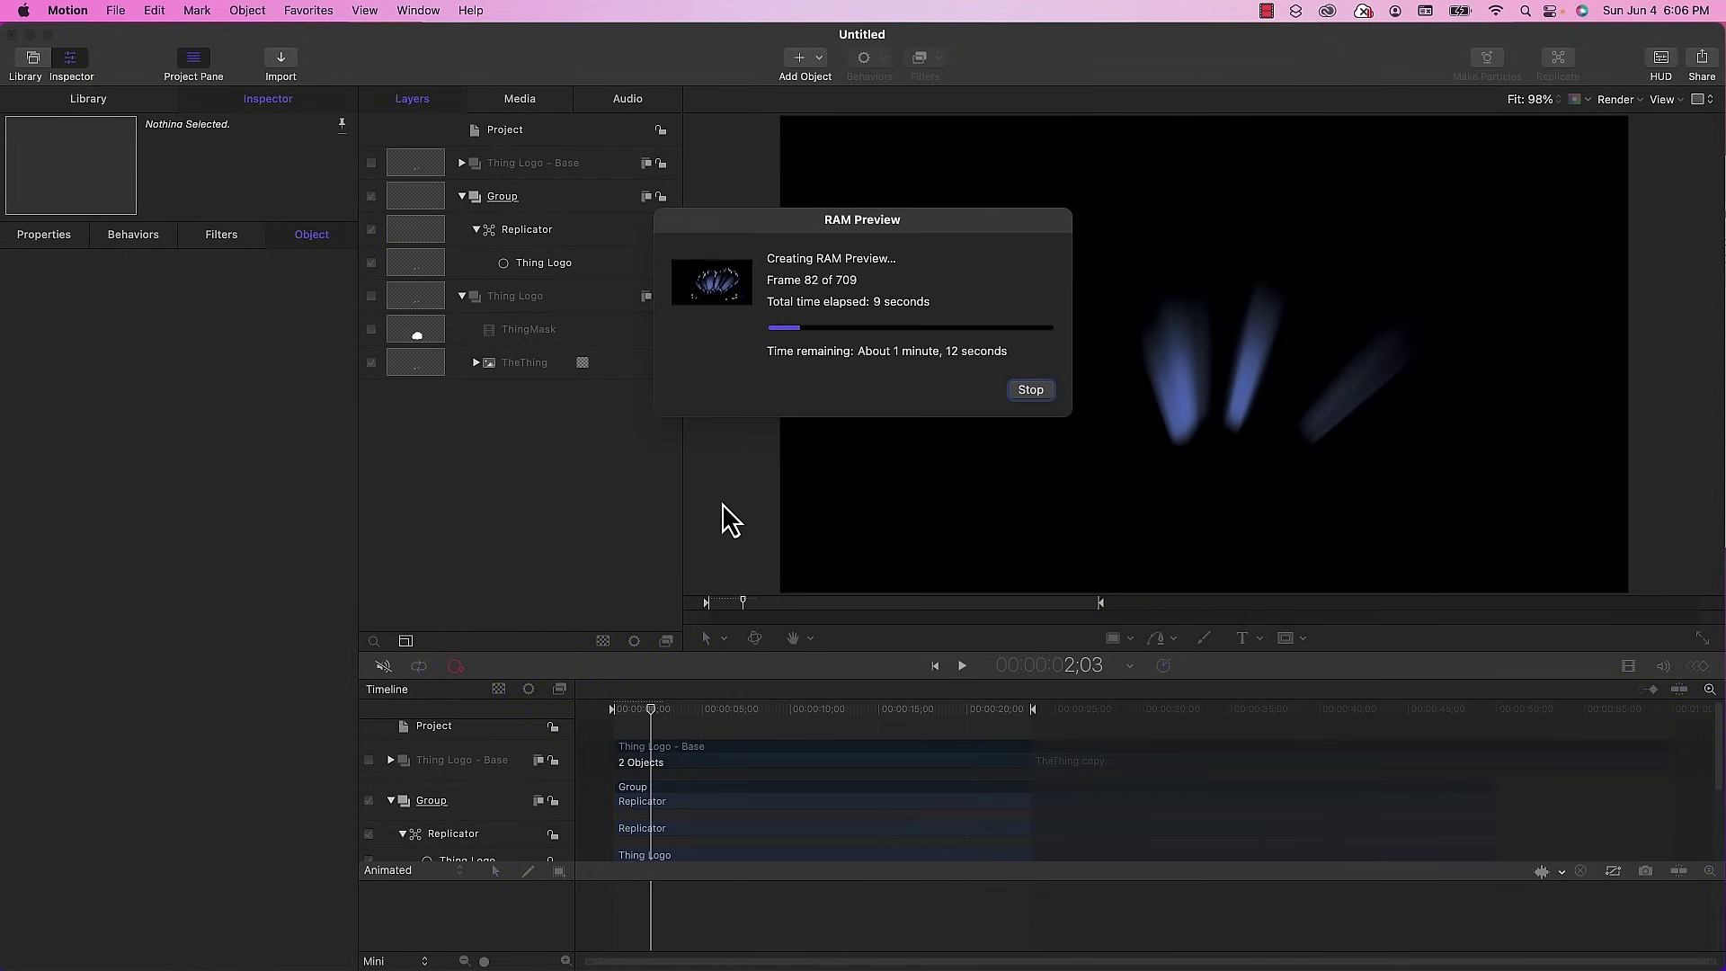
pyautogui.click(1034, 395)
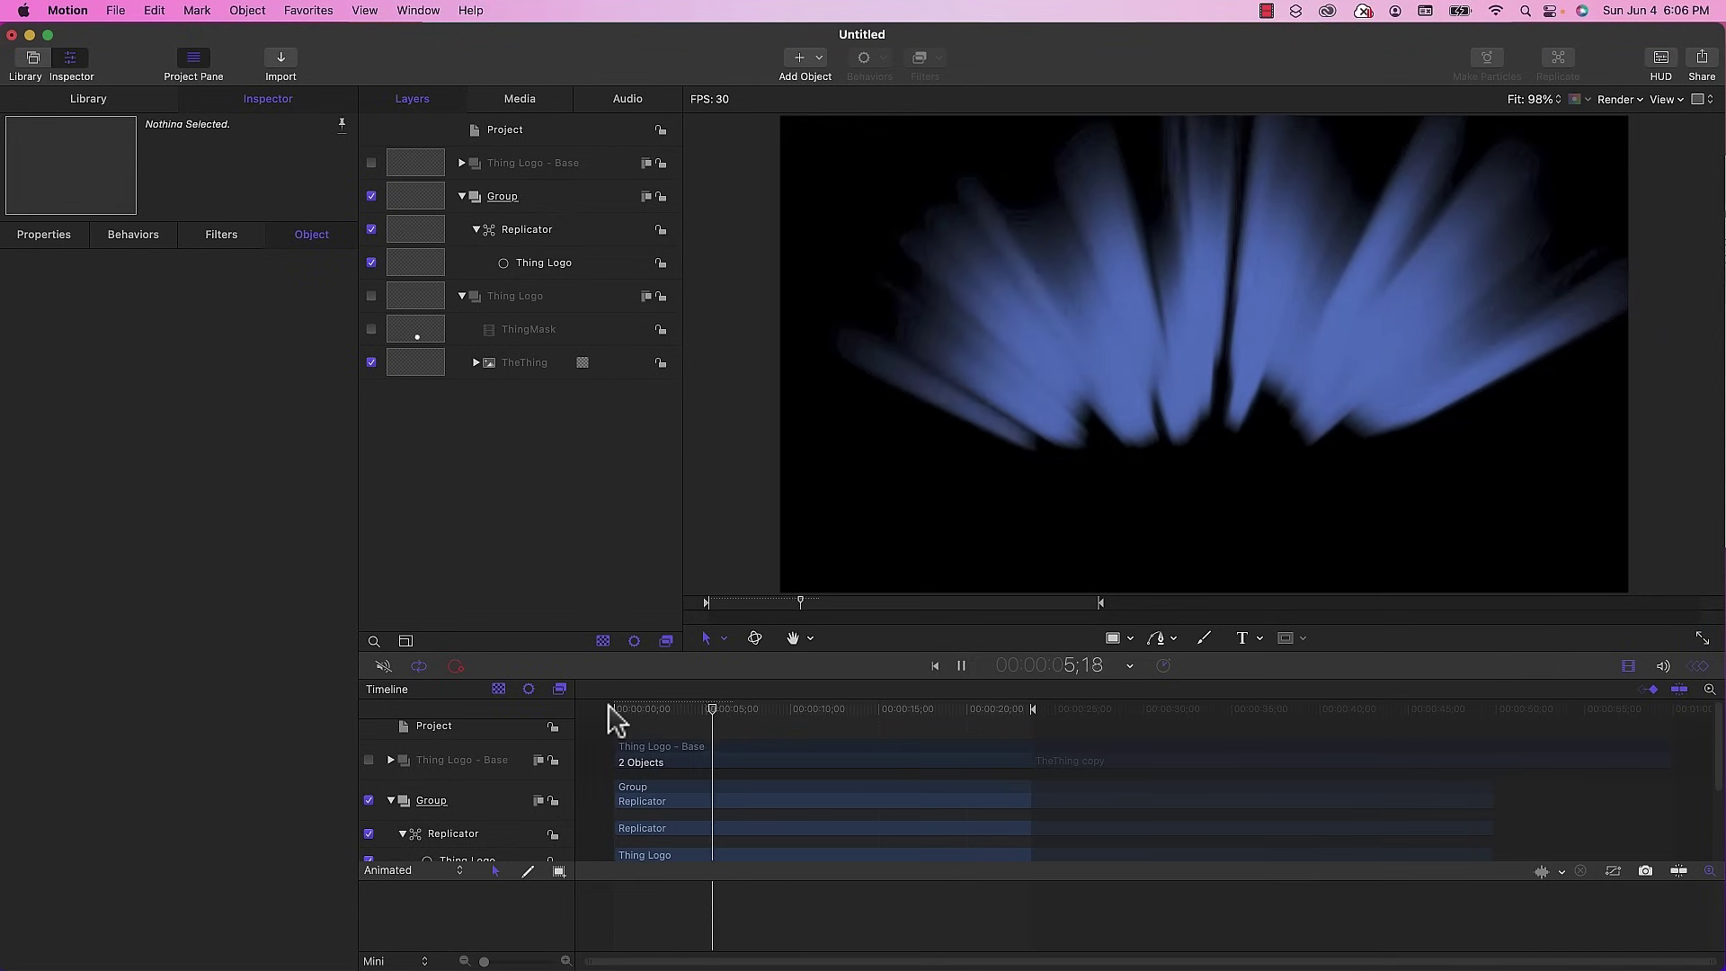
pyautogui.press('space')
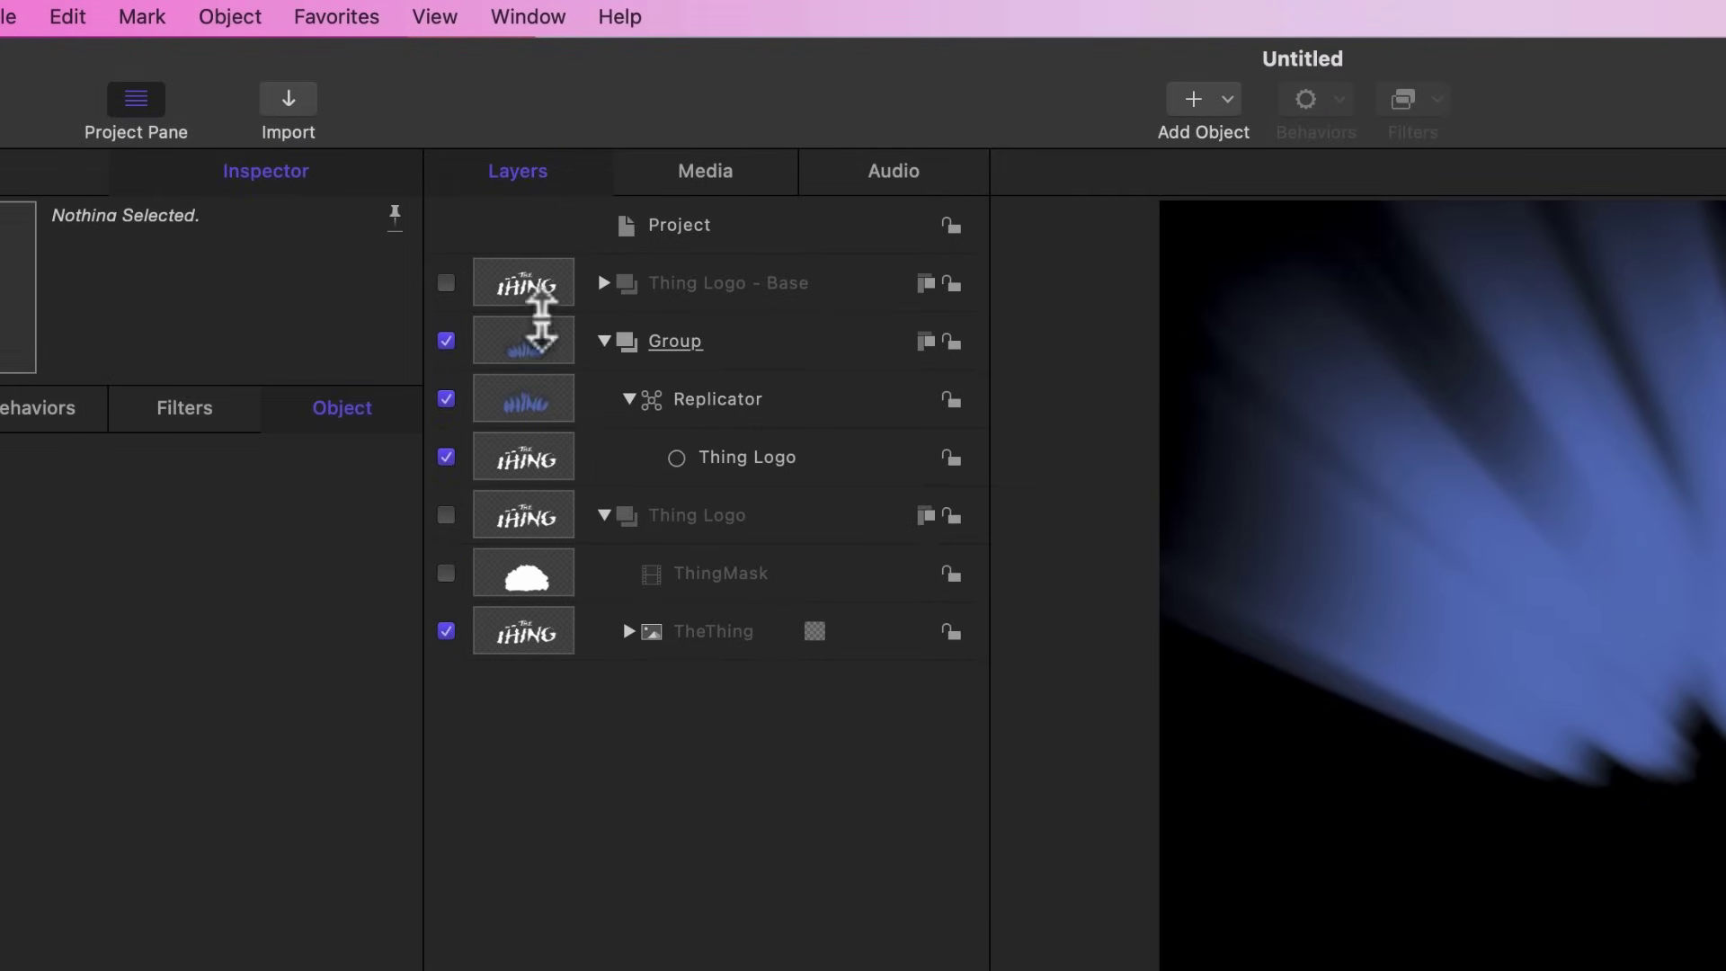
# - Enable the Thing Logo - Base layer and replay from near the start, stopping at 8;03
pyautogui.click(446, 284)
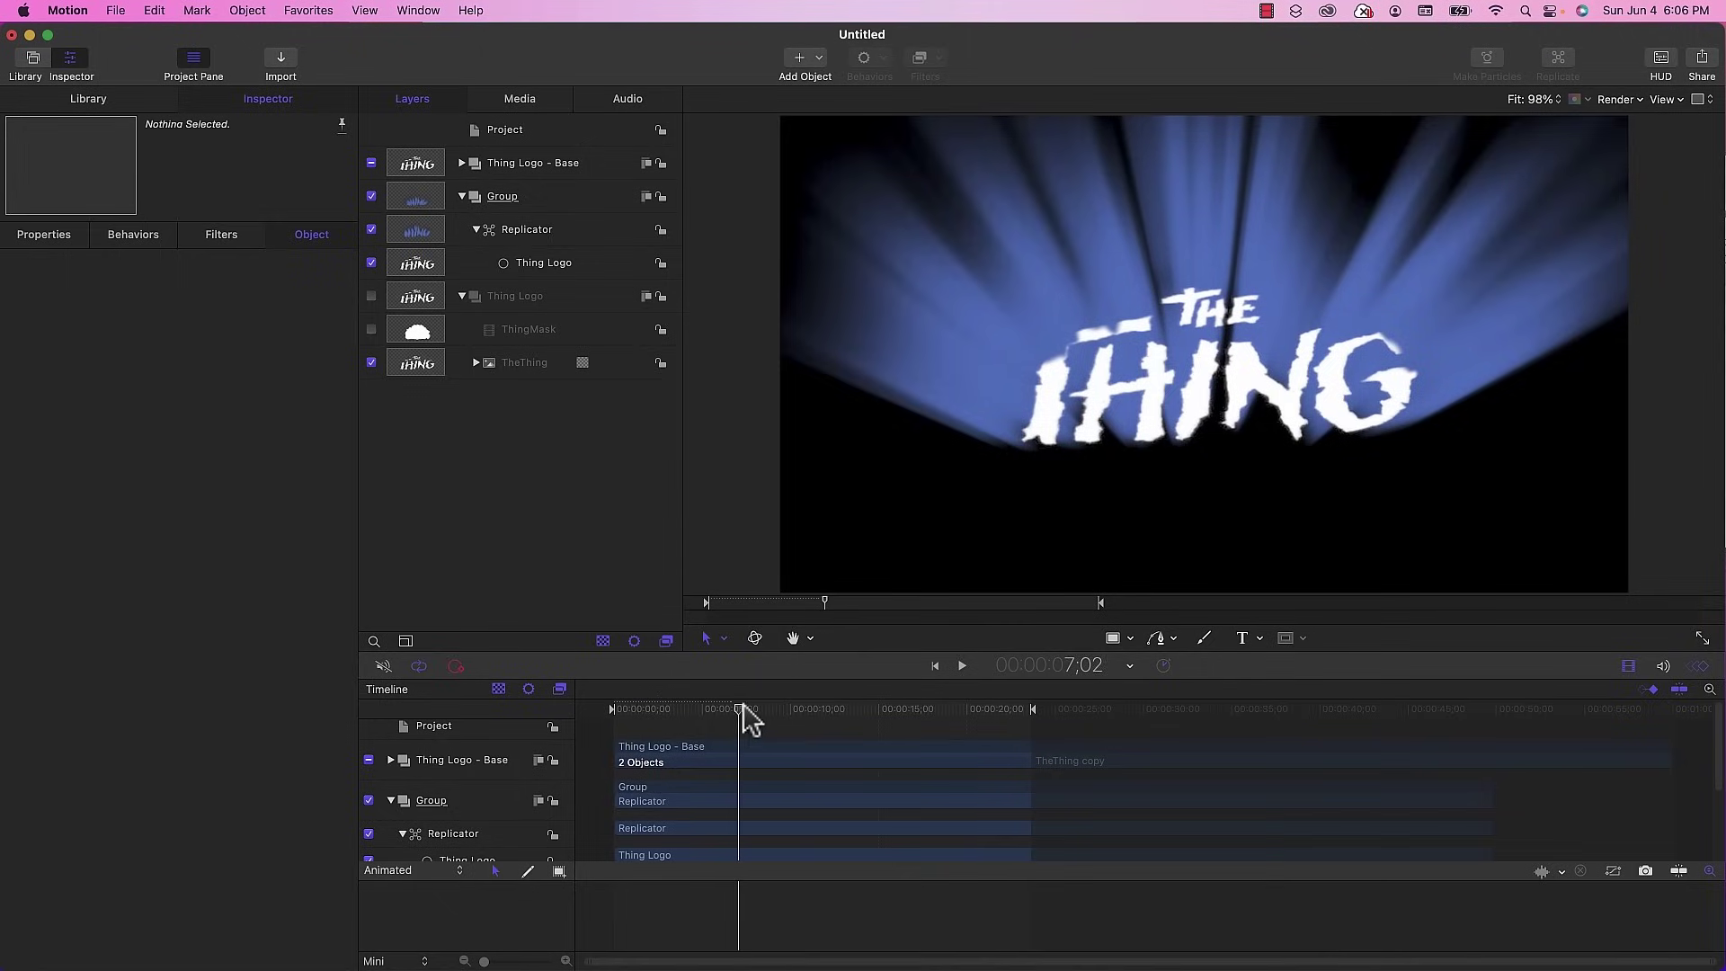
pyautogui.moveTo(740, 717); pyautogui.dragTo(636, 719)
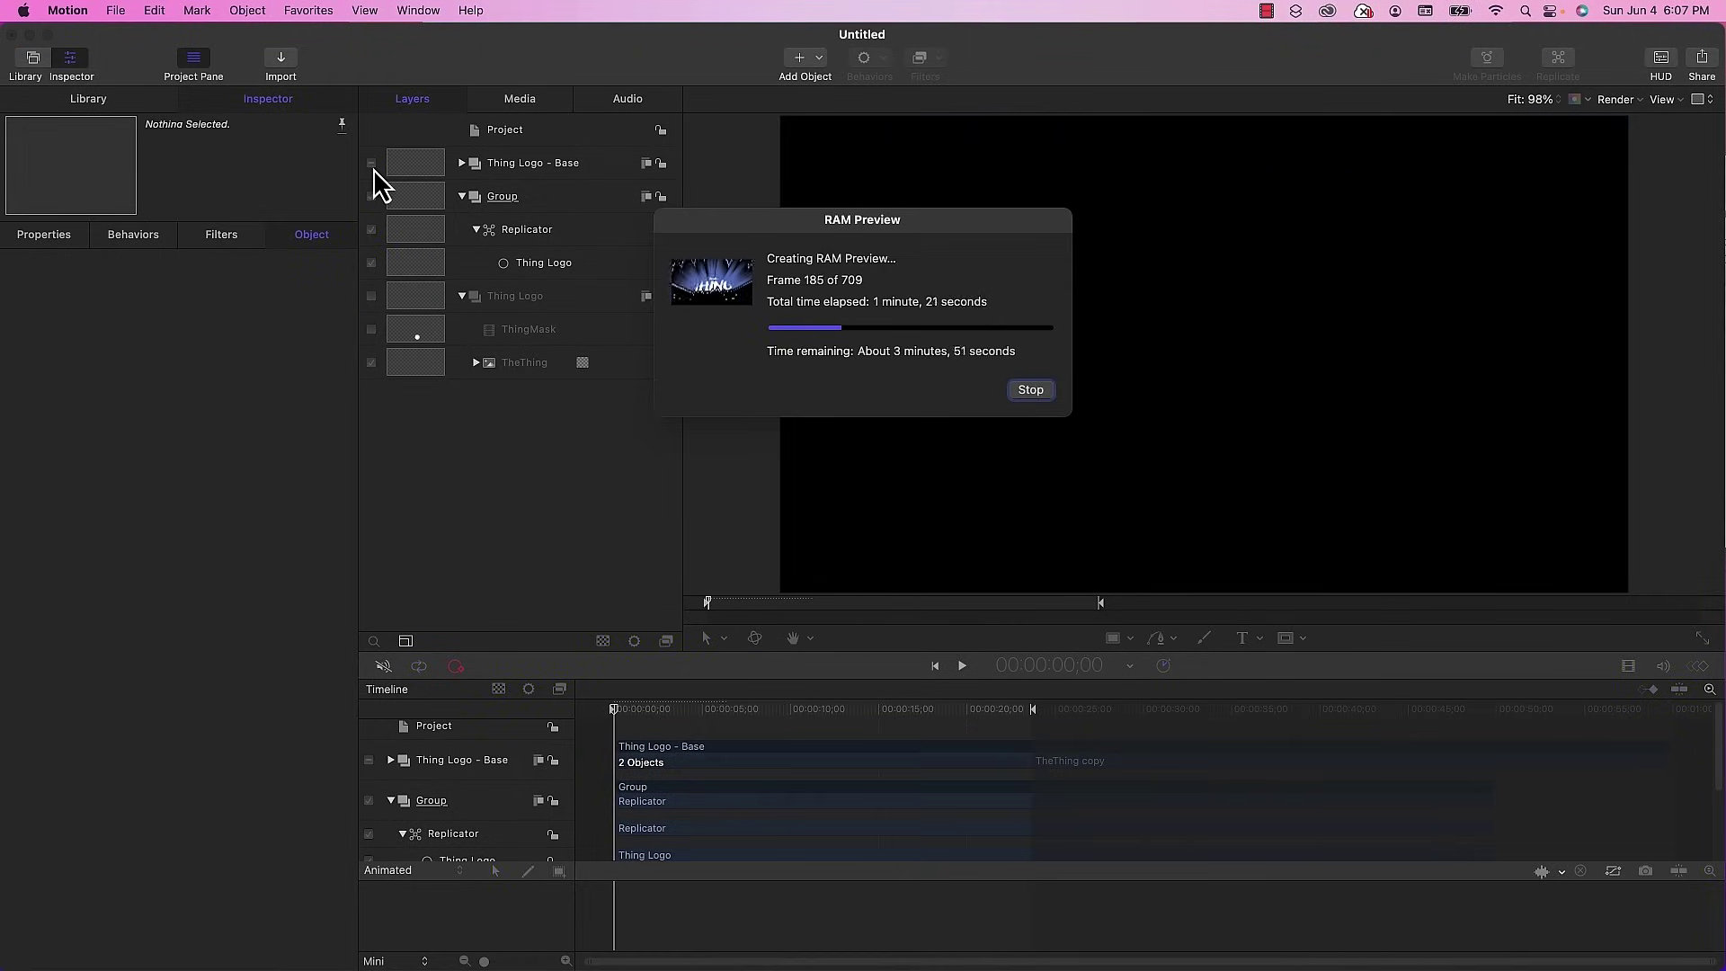
pyautogui.press('space')
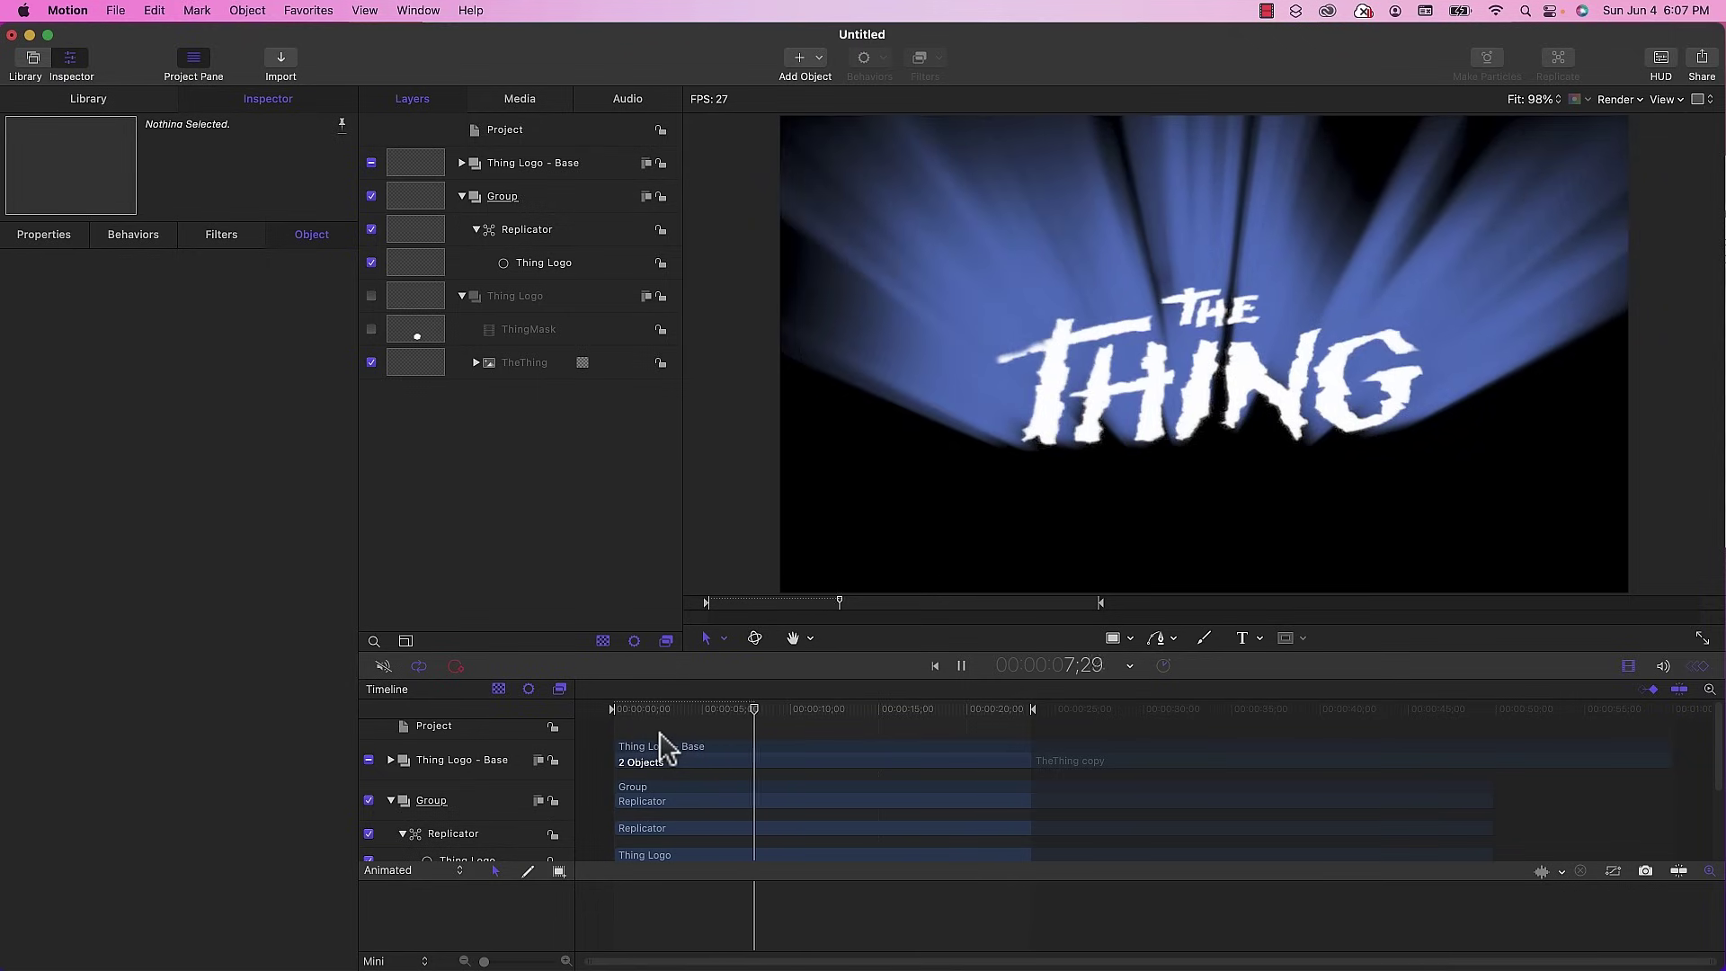
pyautogui.press('space')
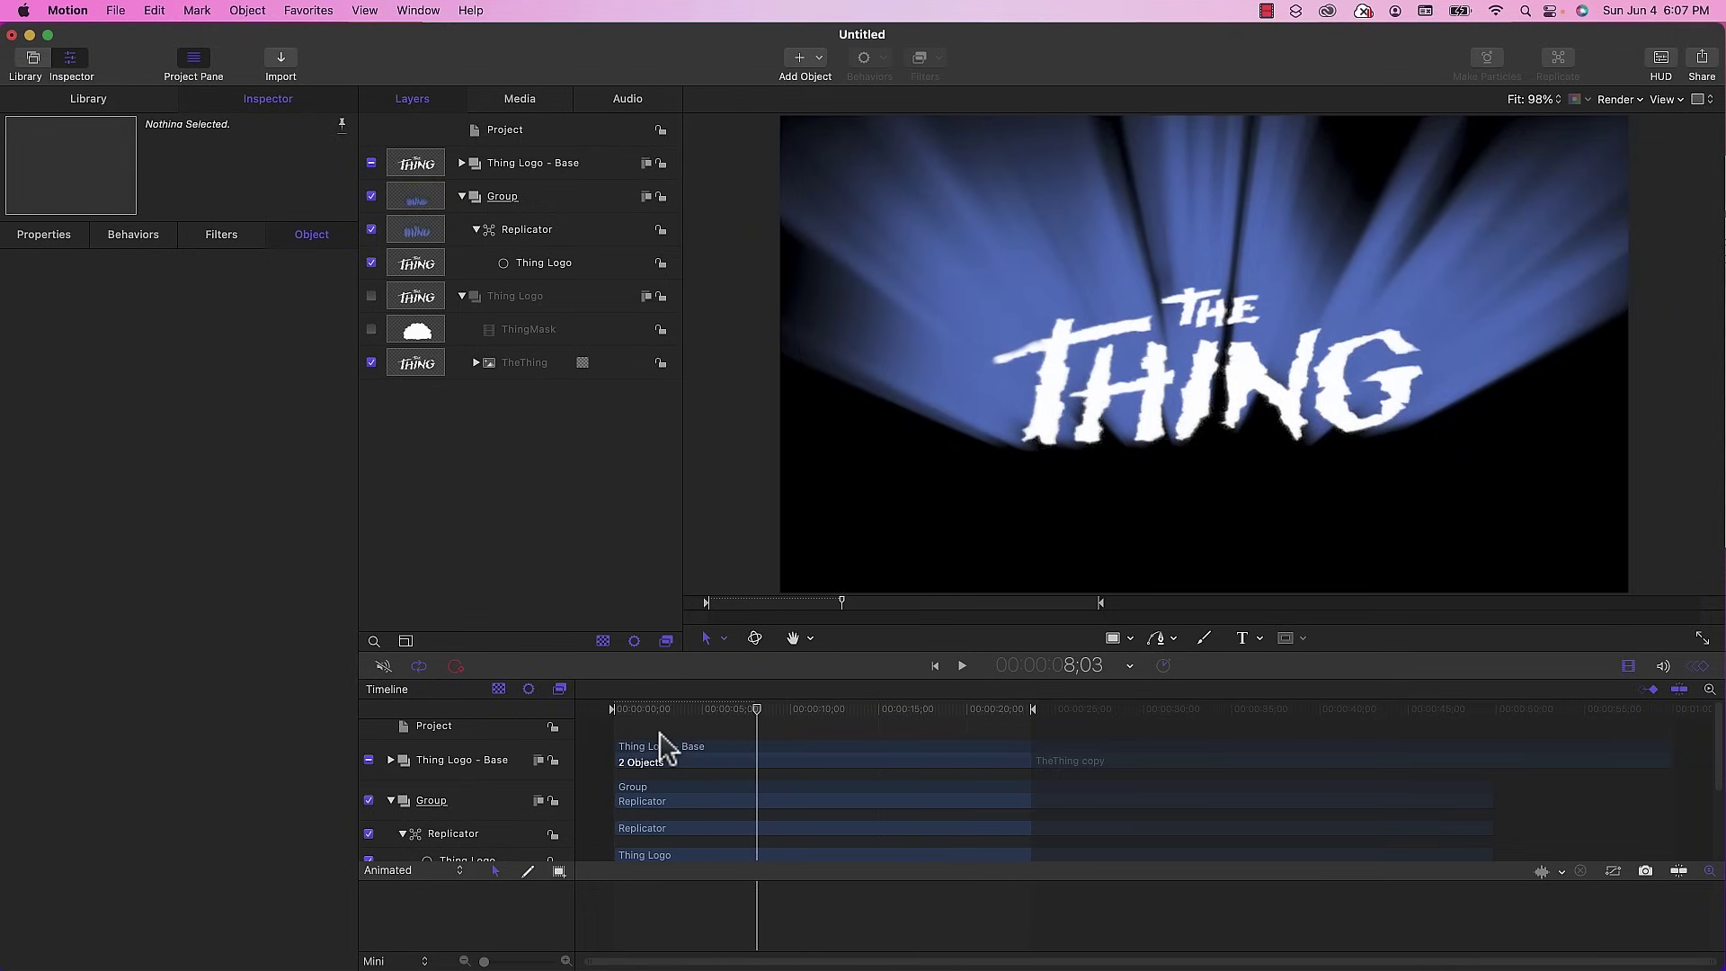
pyautogui.click(521, 297)
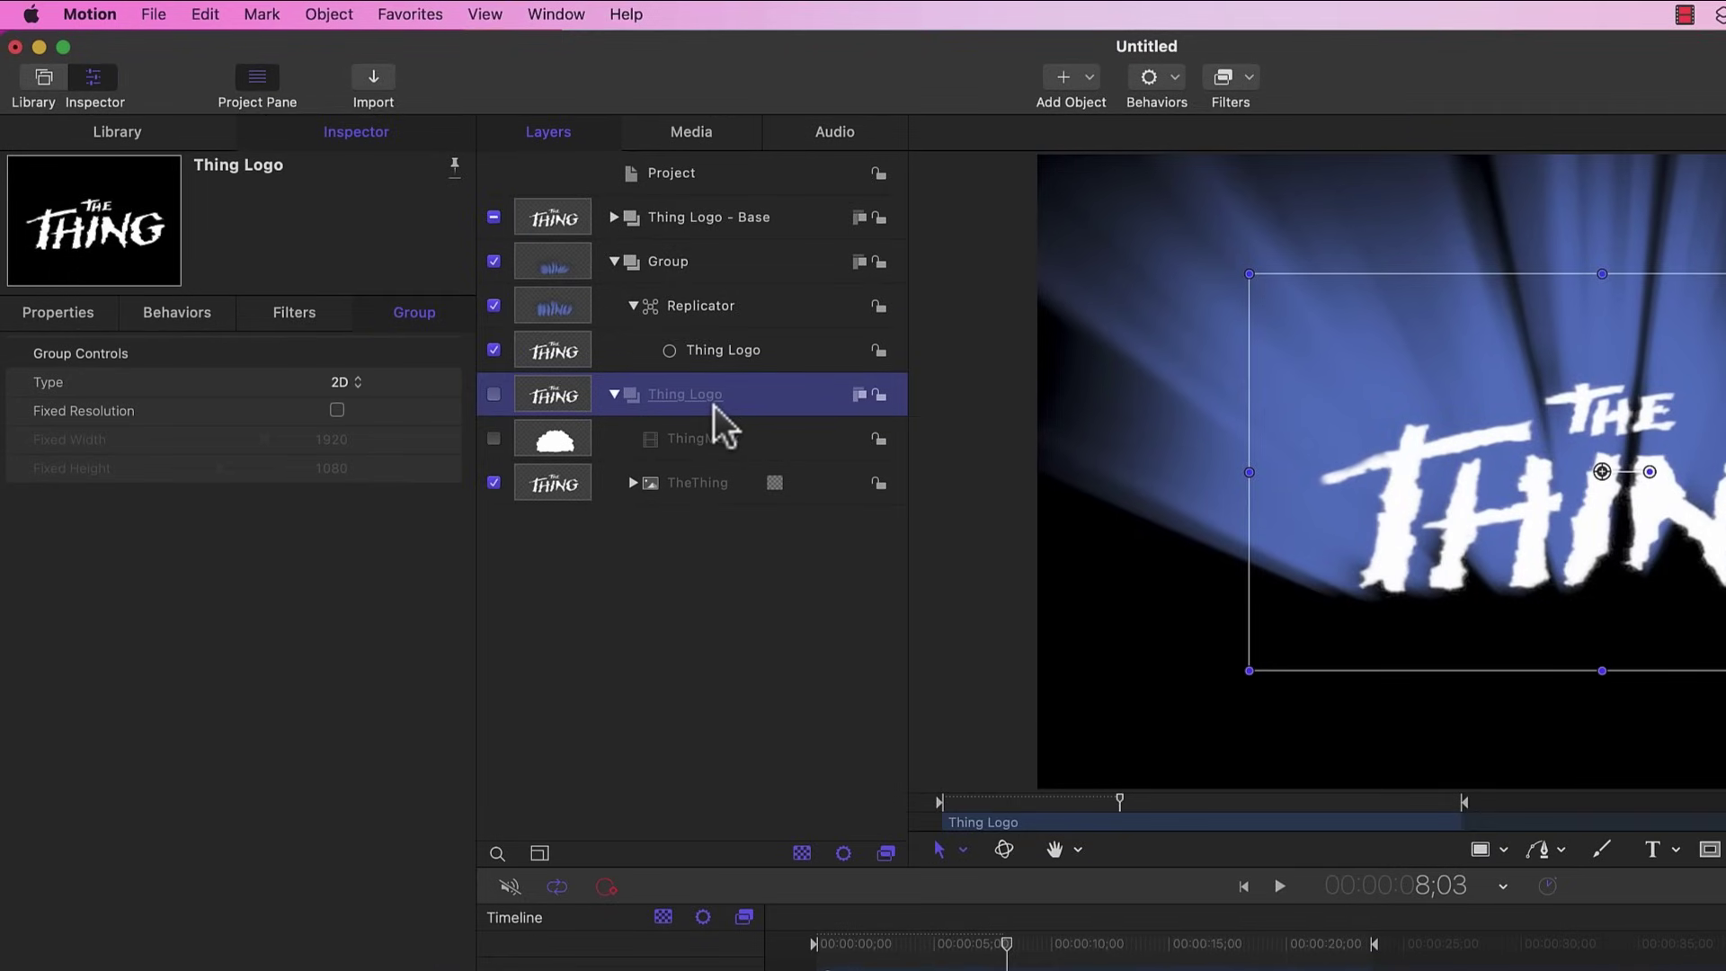
# - Apply a Gaussian Blur of Amount 125 to the Thing Logo group and scrub to 8;07
pyautogui.click(1246, 87)
pyautogui.moveTo(1241, 137)
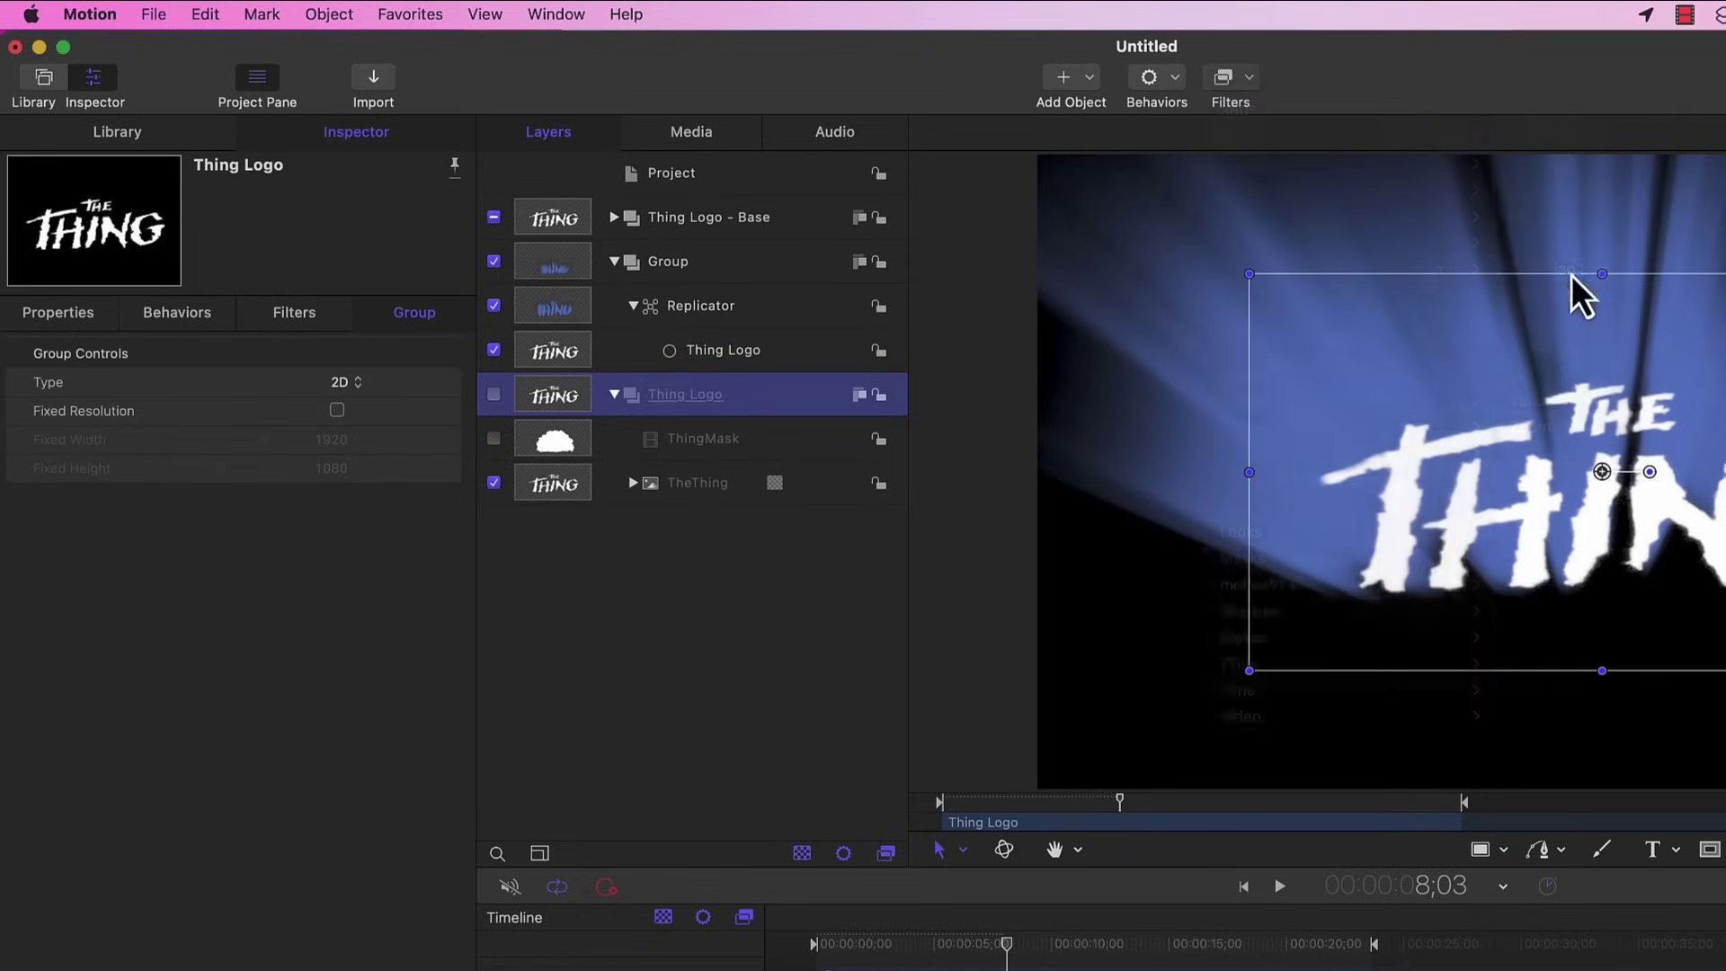
pyautogui.click(326, 384)
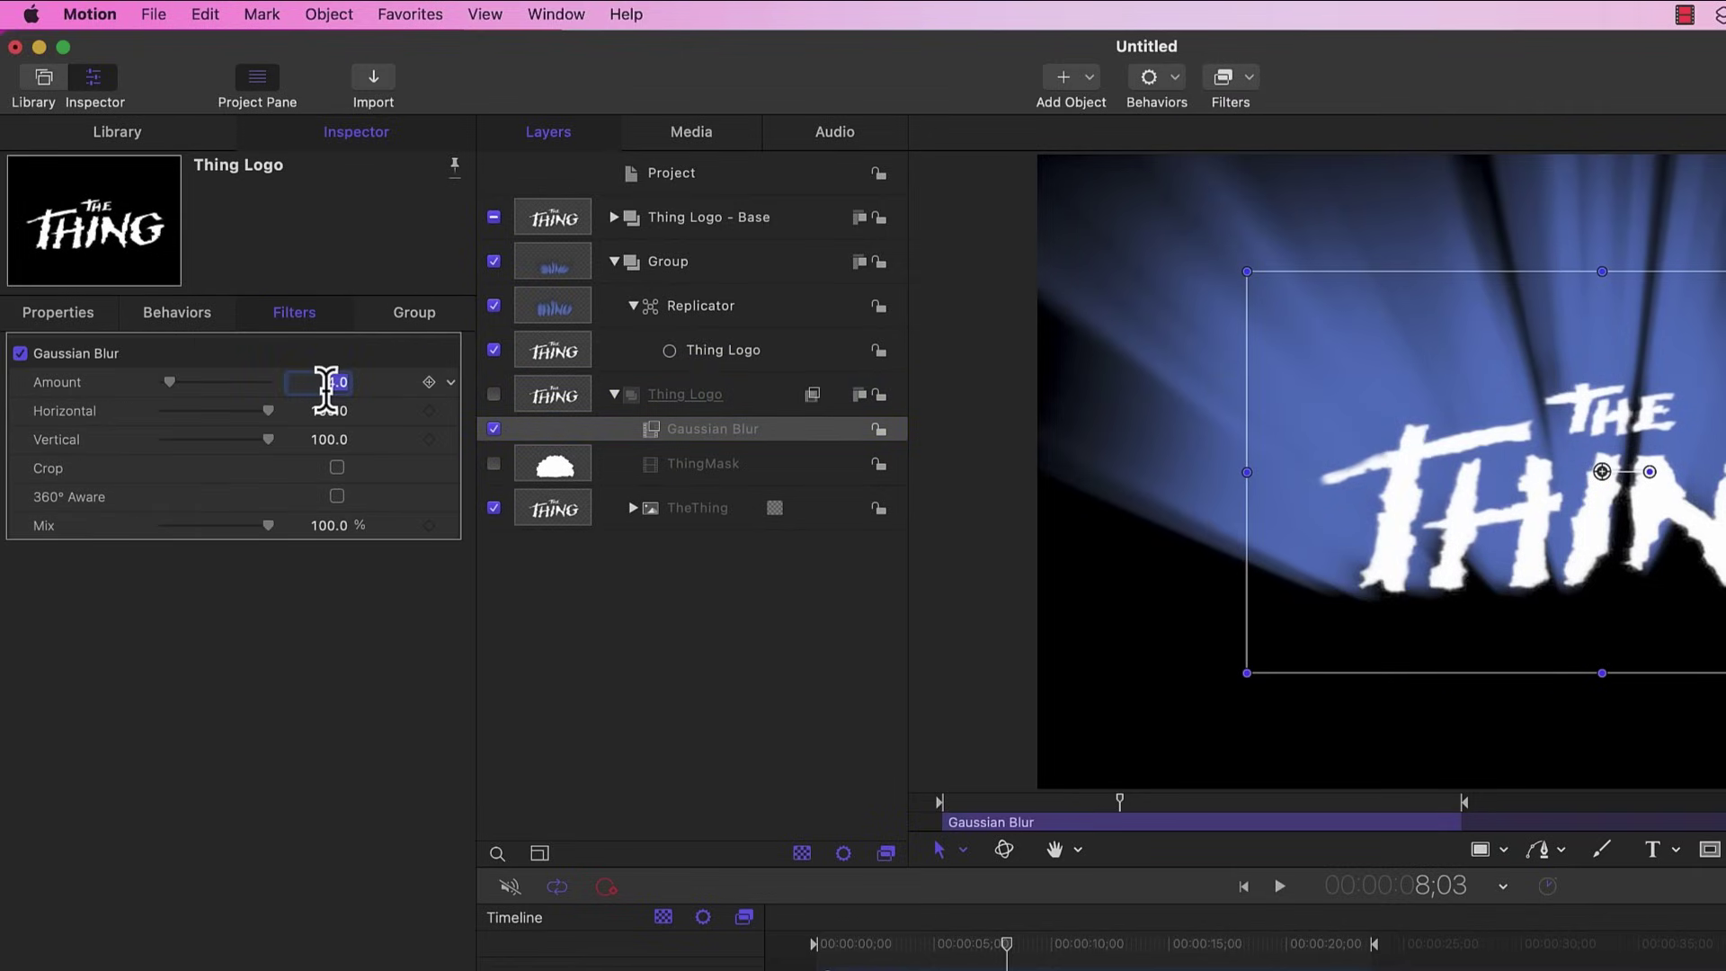
pyautogui.write('125')
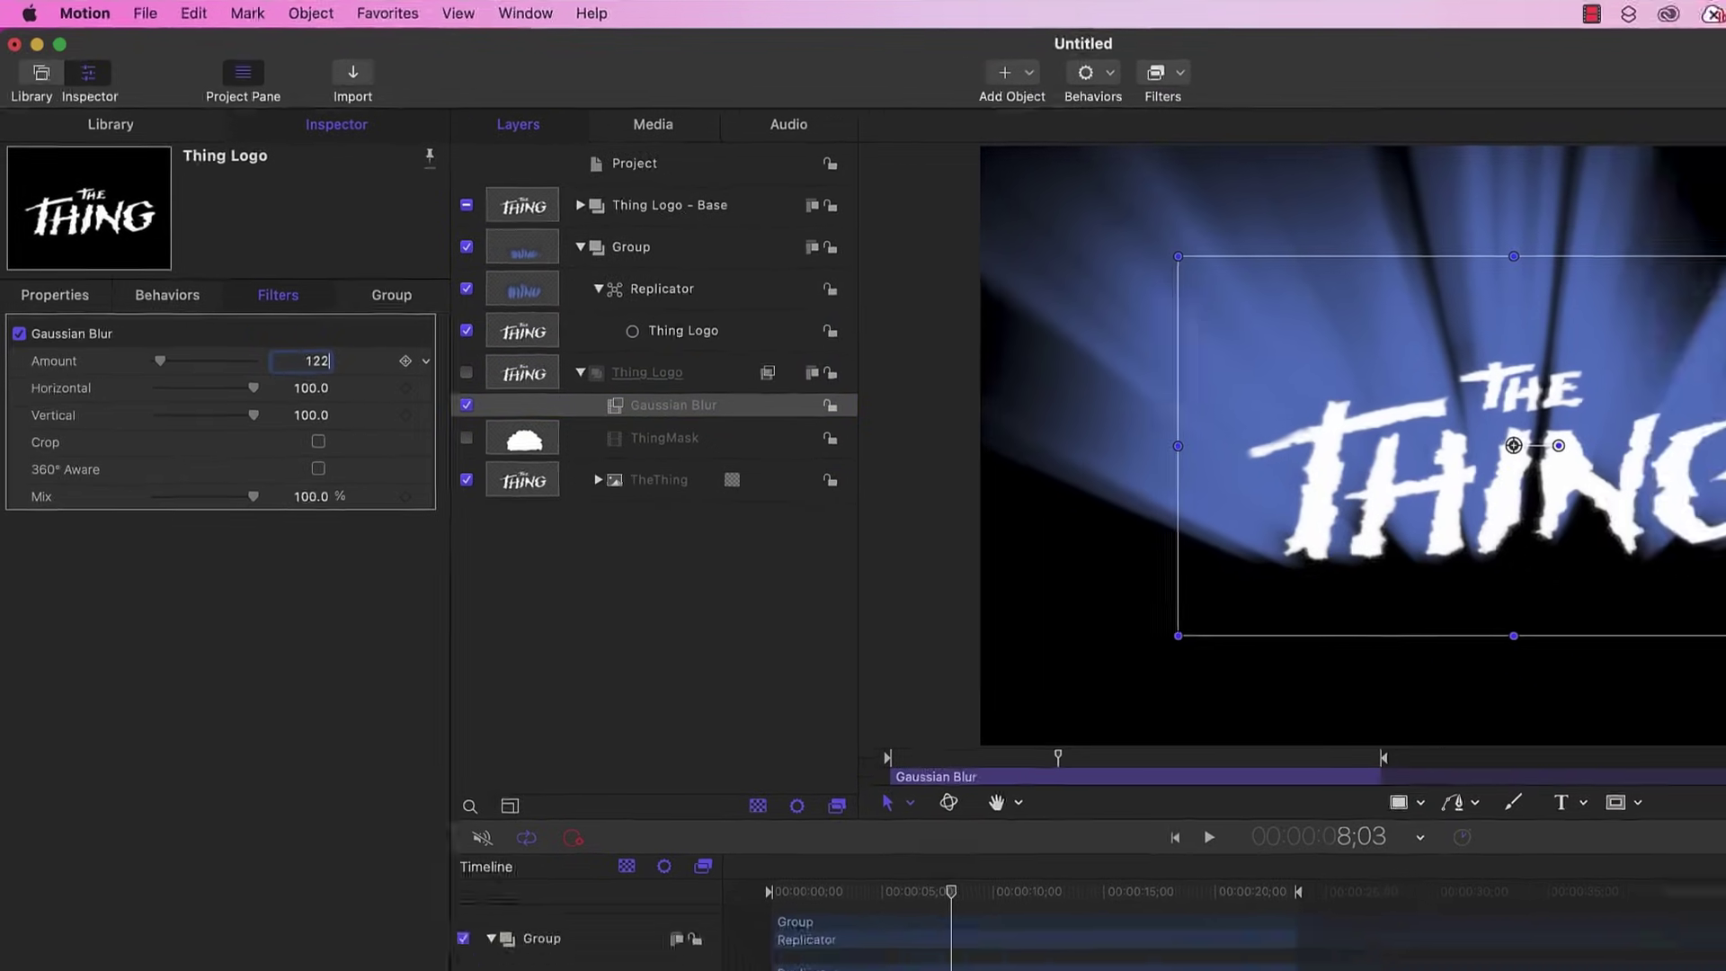
pyautogui.press('Return')
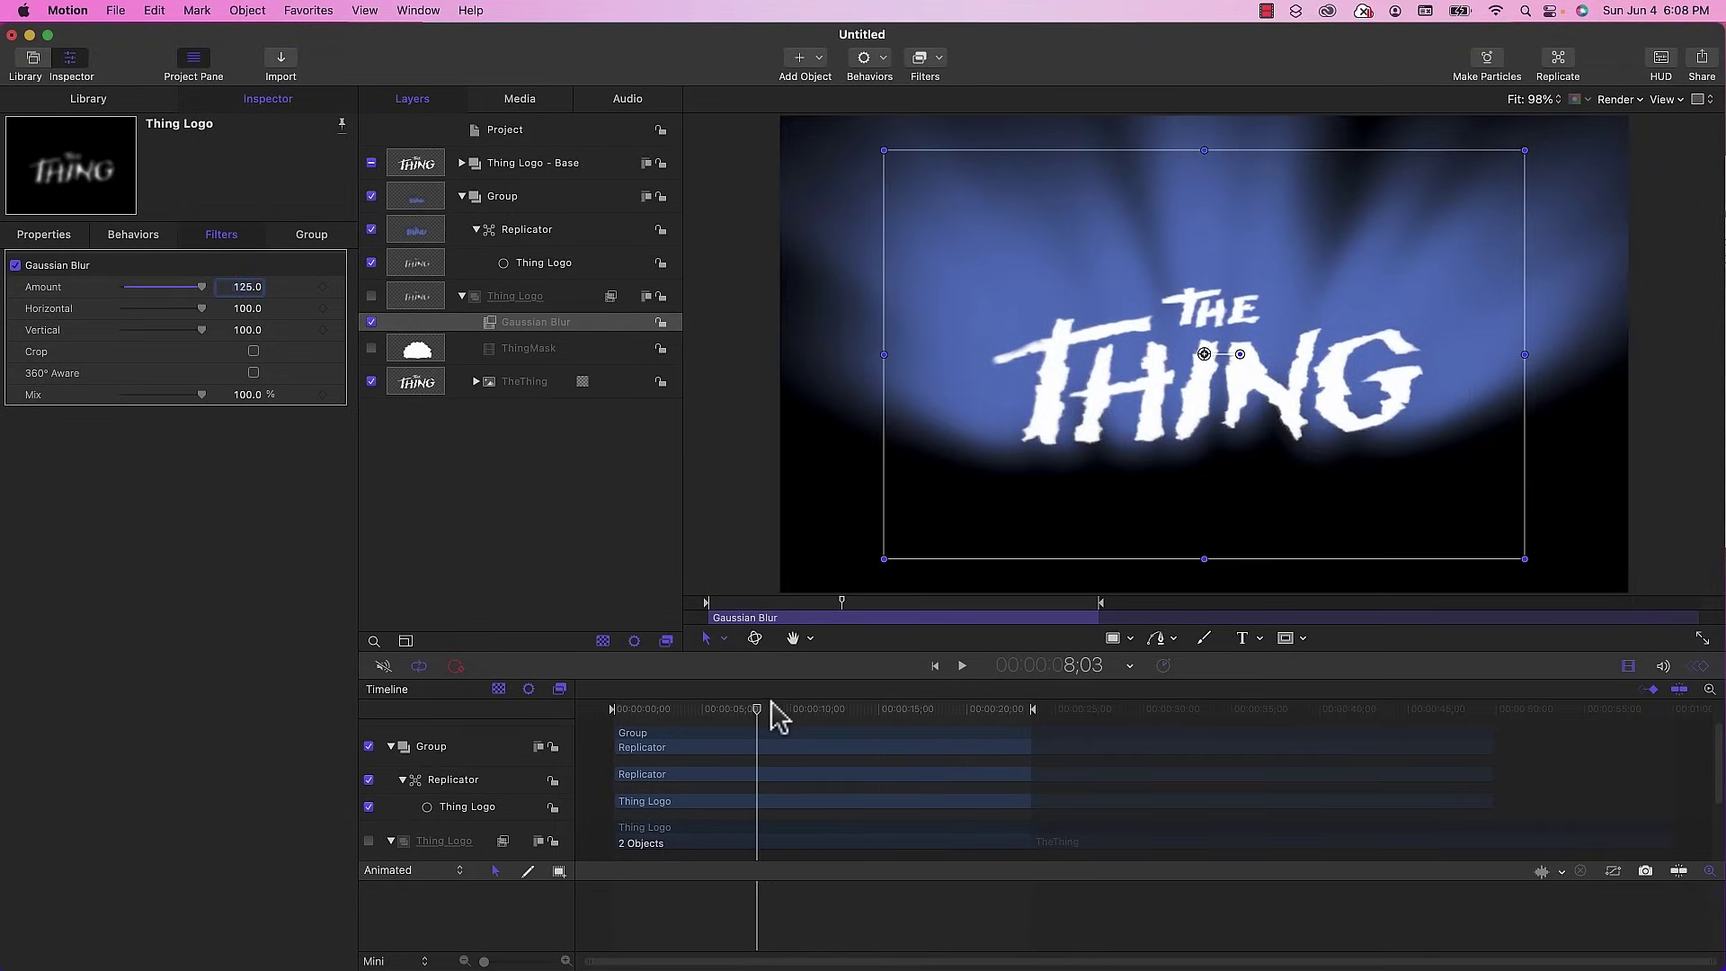
pyautogui.moveTo(758, 719)
pyautogui.mouseDown()
pyautogui.moveTo(746, 728)
pyautogui.moveTo(814, 732)
pyautogui.moveTo(739, 730)
pyautogui.mouseUp()
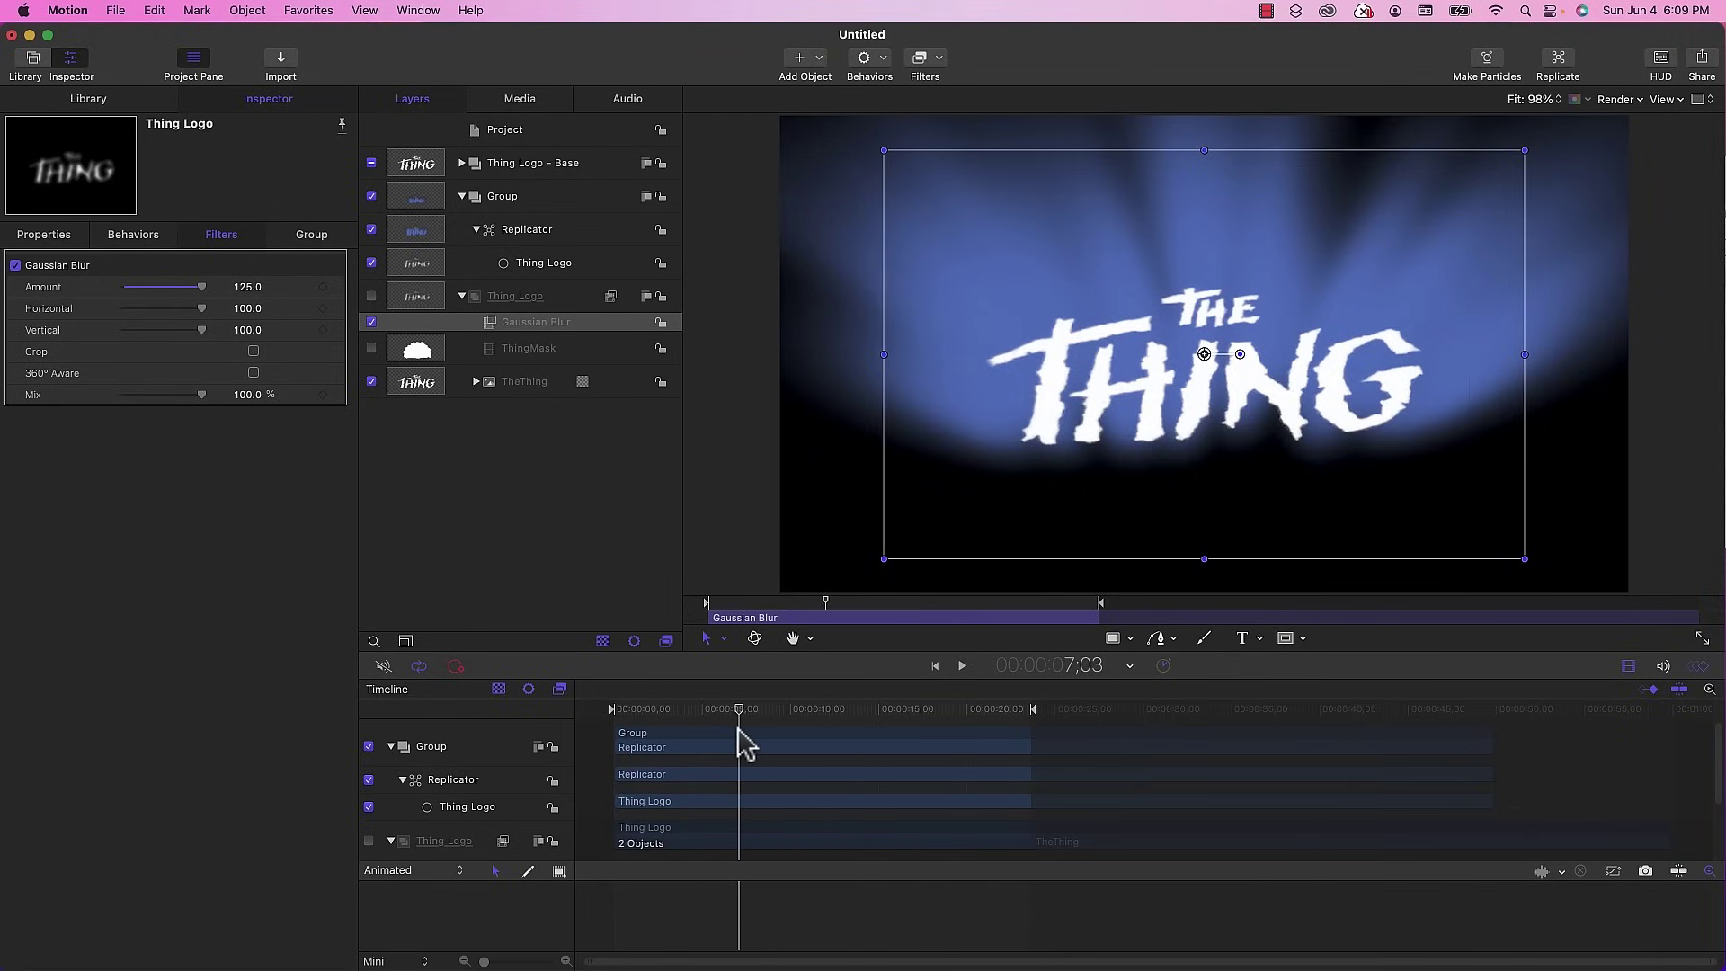
pyautogui.moveTo(746, 743); pyautogui.dragTo(765, 744)
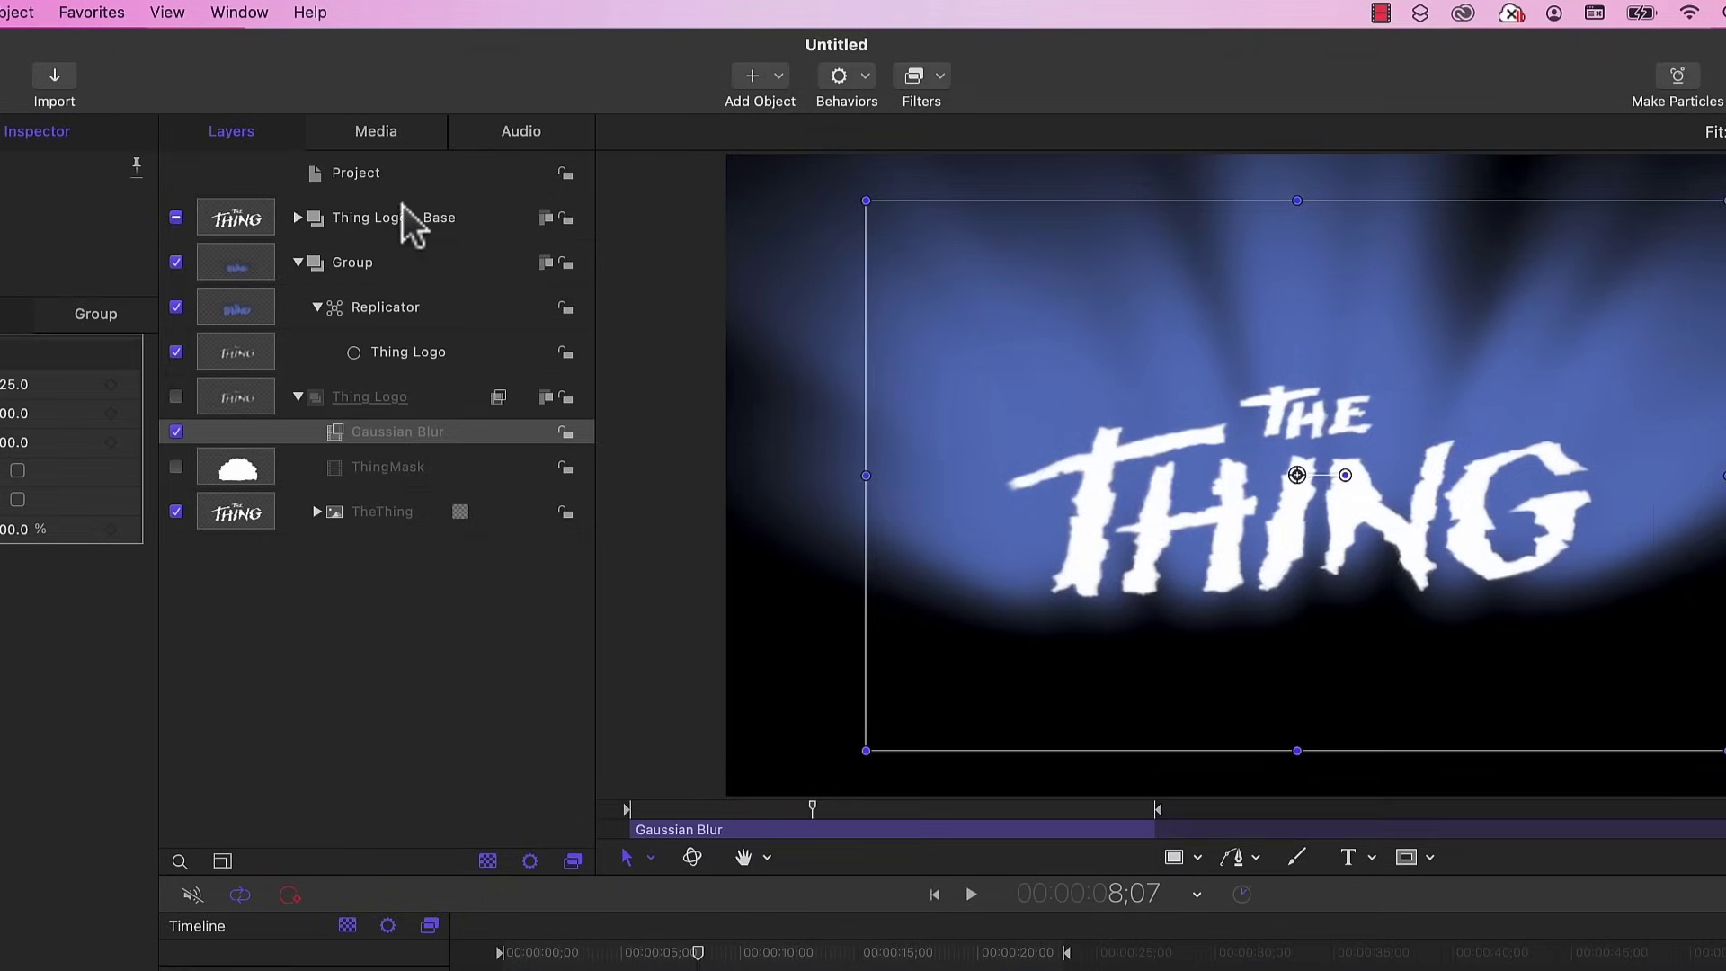
pyautogui.click(387, 217)
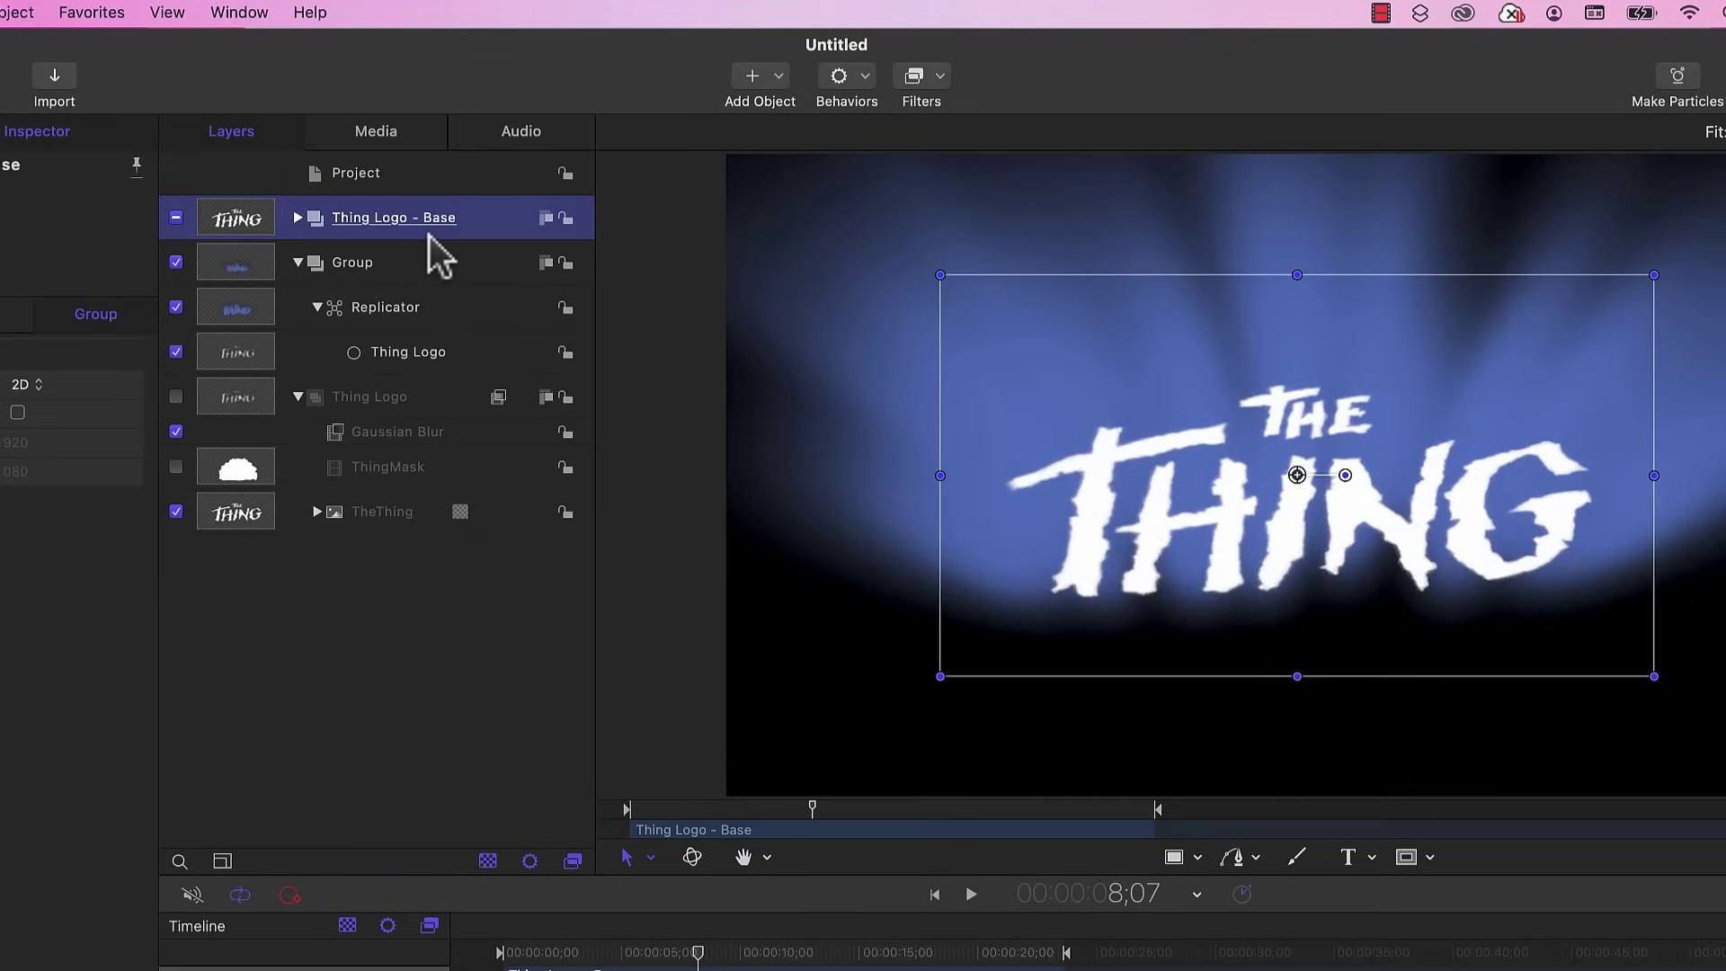
# - Add a Colorize filter to Thing Logo - Base, remapping its white to light blue
pyautogui.click(931, 79)
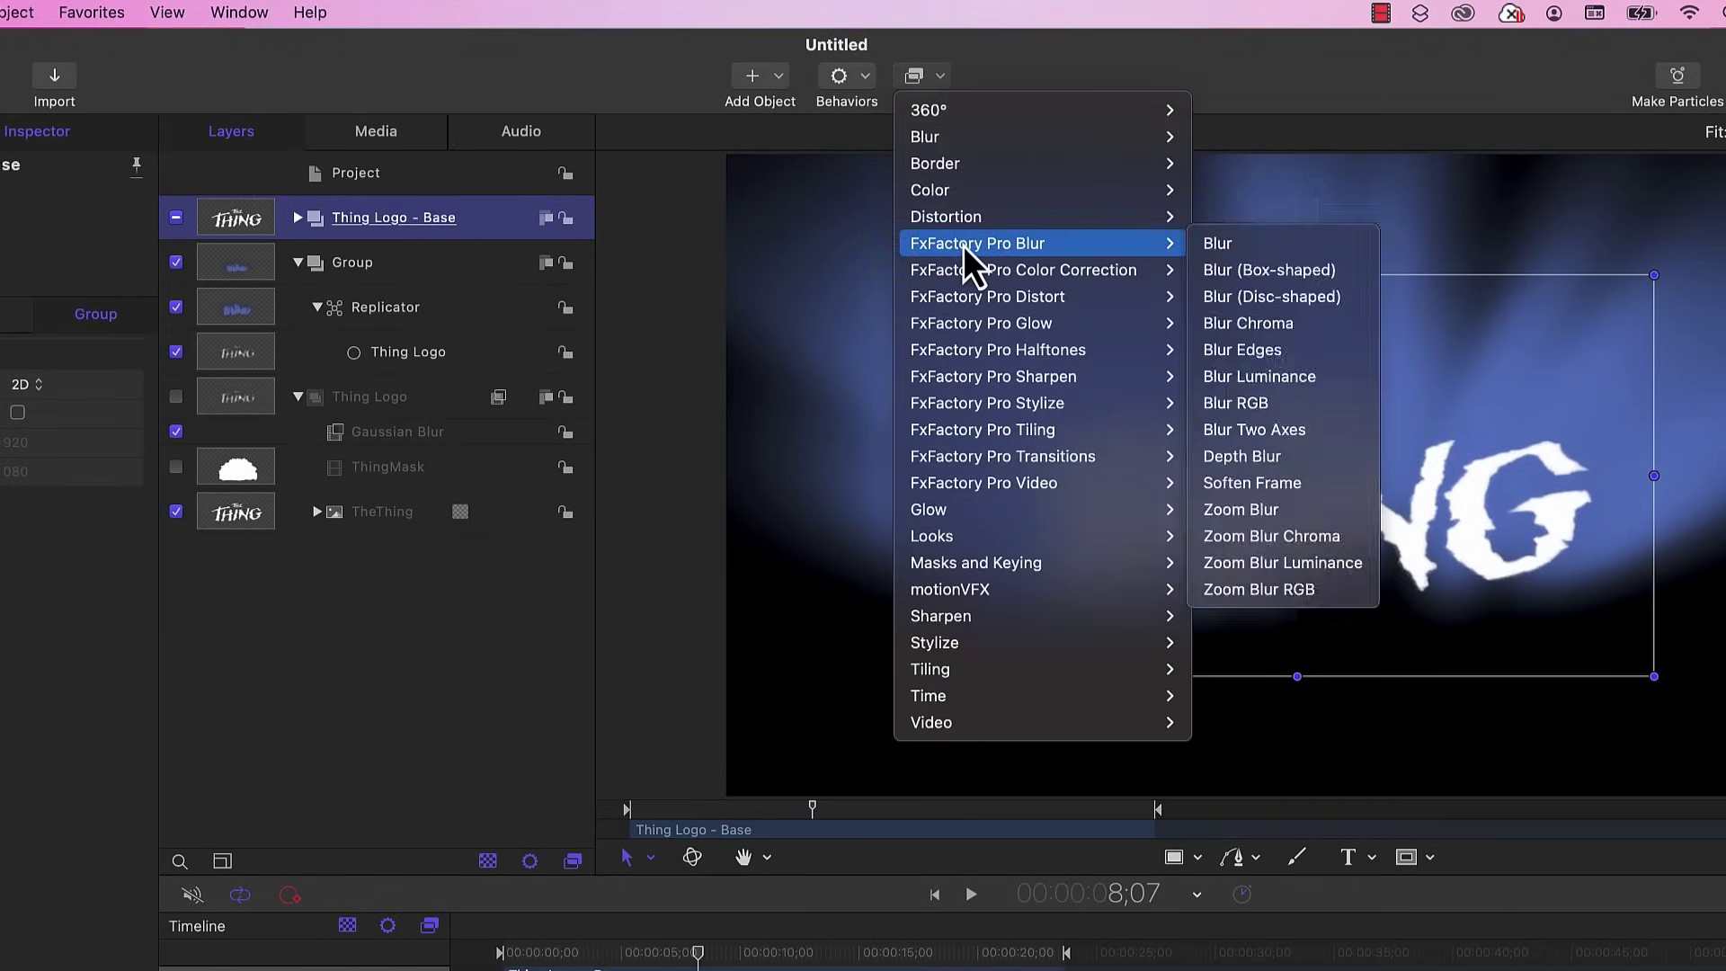
pyautogui.moveTo(947, 196)
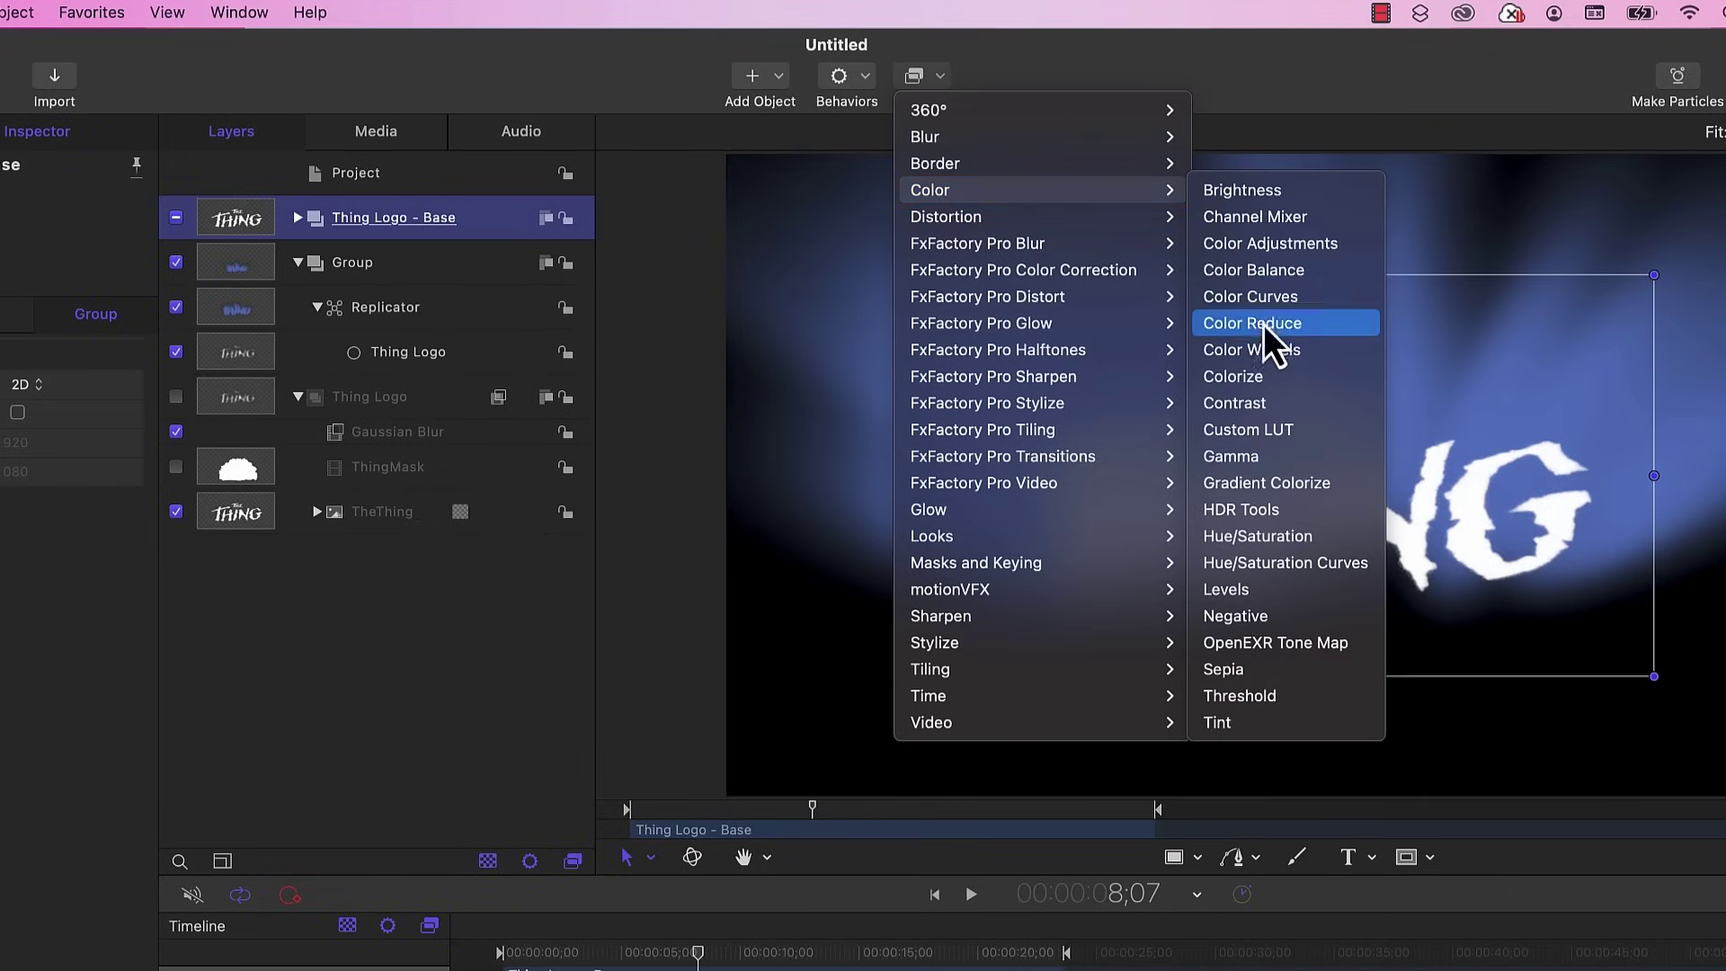
pyautogui.click(1260, 377)
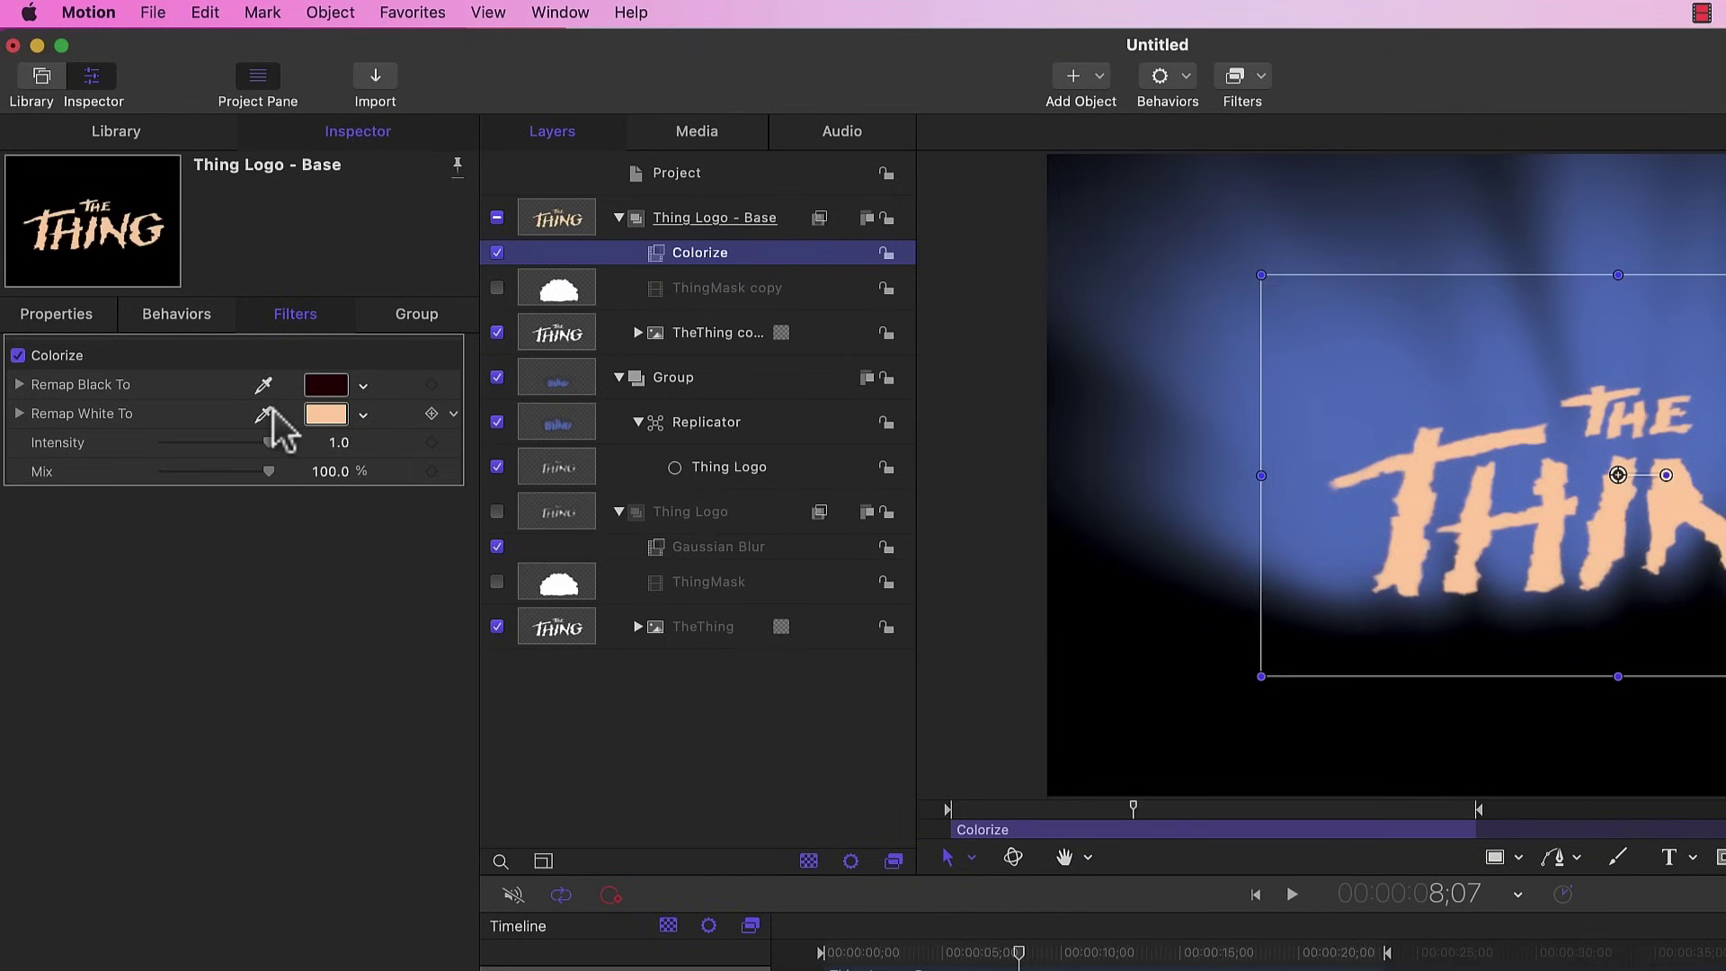
pyautogui.click(327, 413)
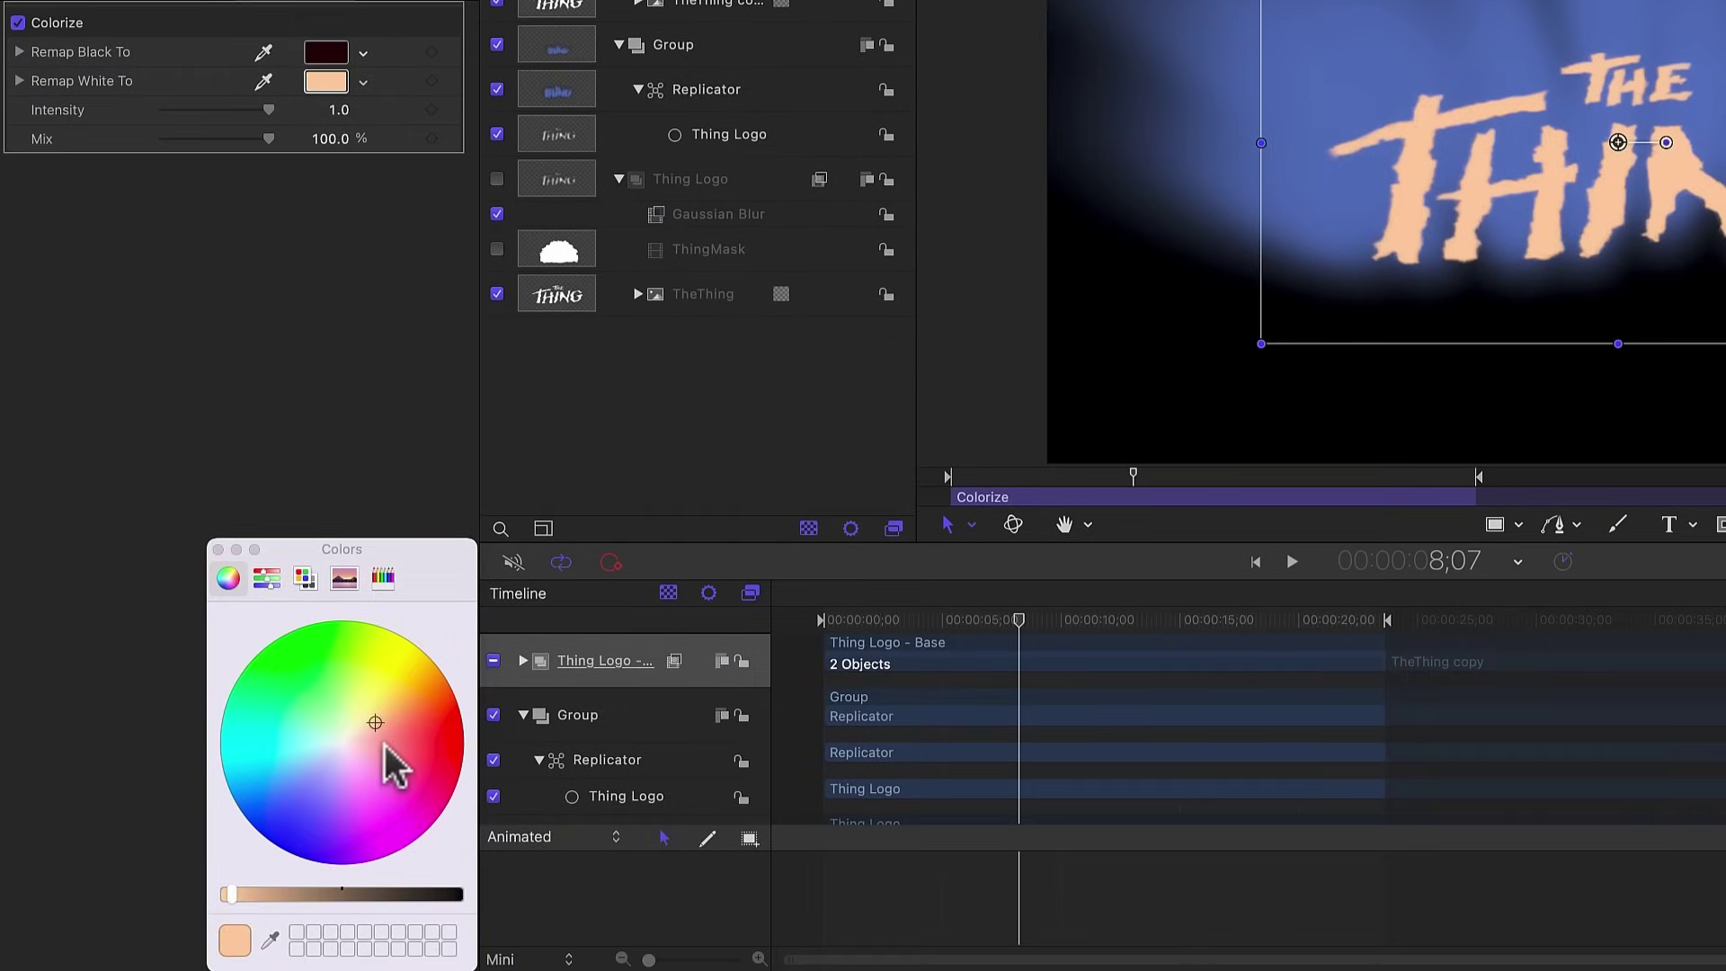
pyautogui.moveTo(374, 731); pyautogui.dragTo(303, 763)
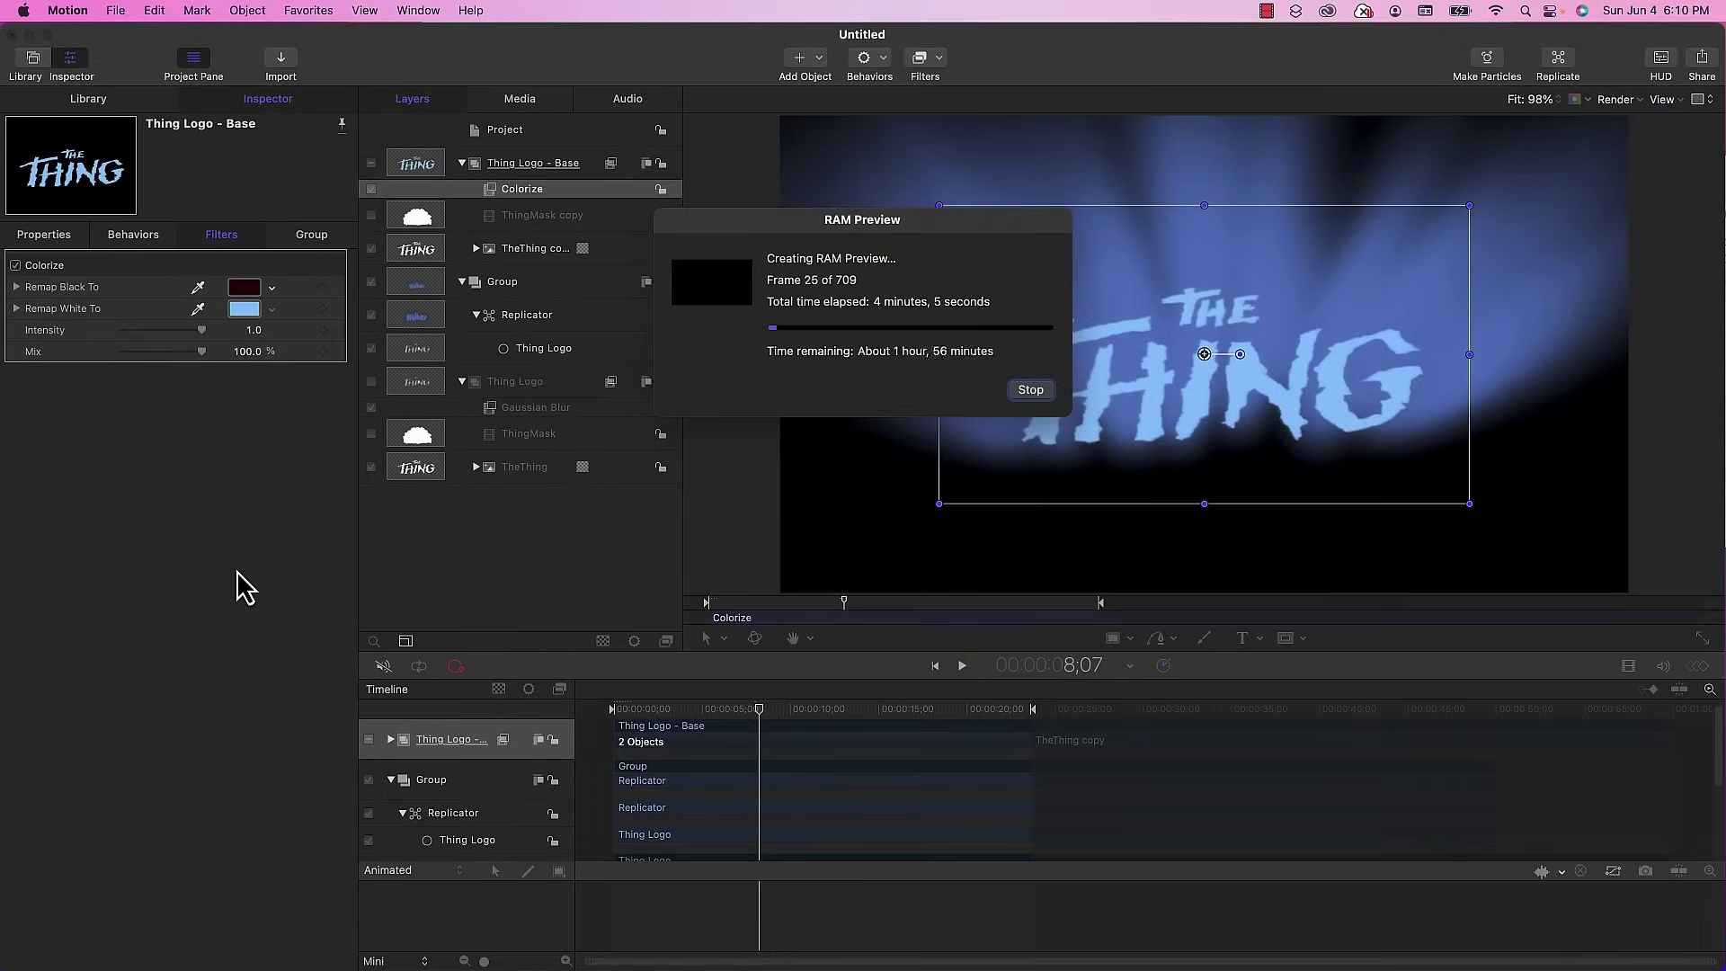
# - Stop the RAM preview, deselect everything, and play from the start until 9;04
pyautogui.press('Escape')
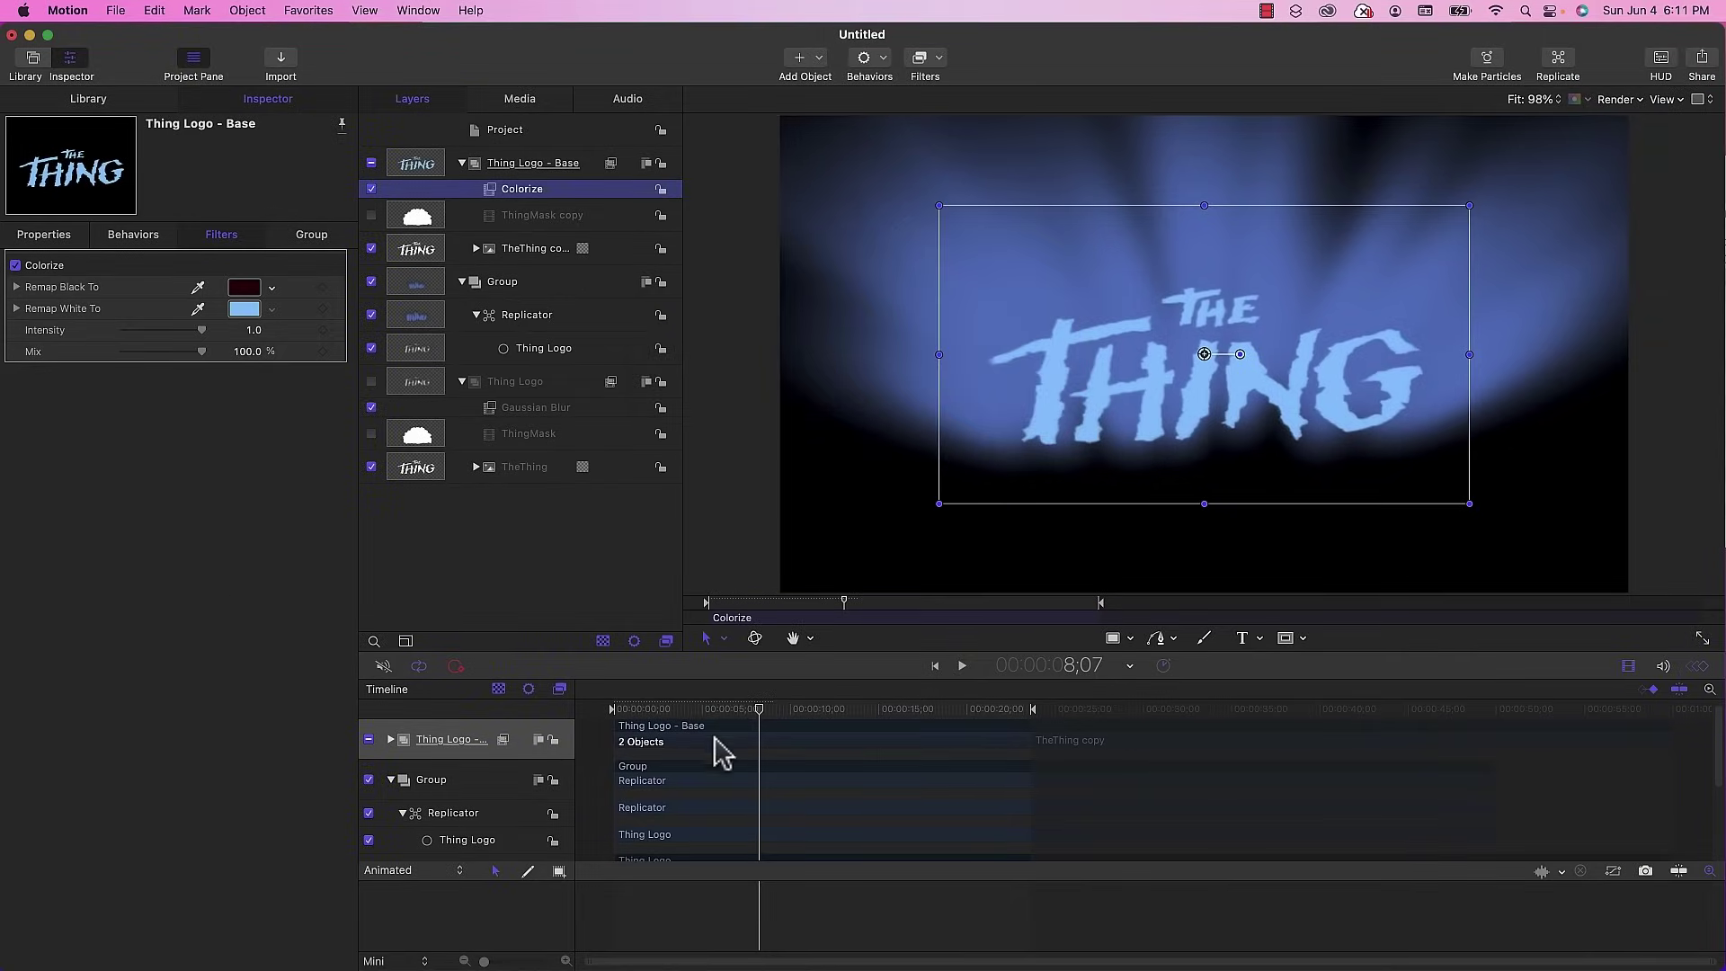
pyautogui.click(716, 504)
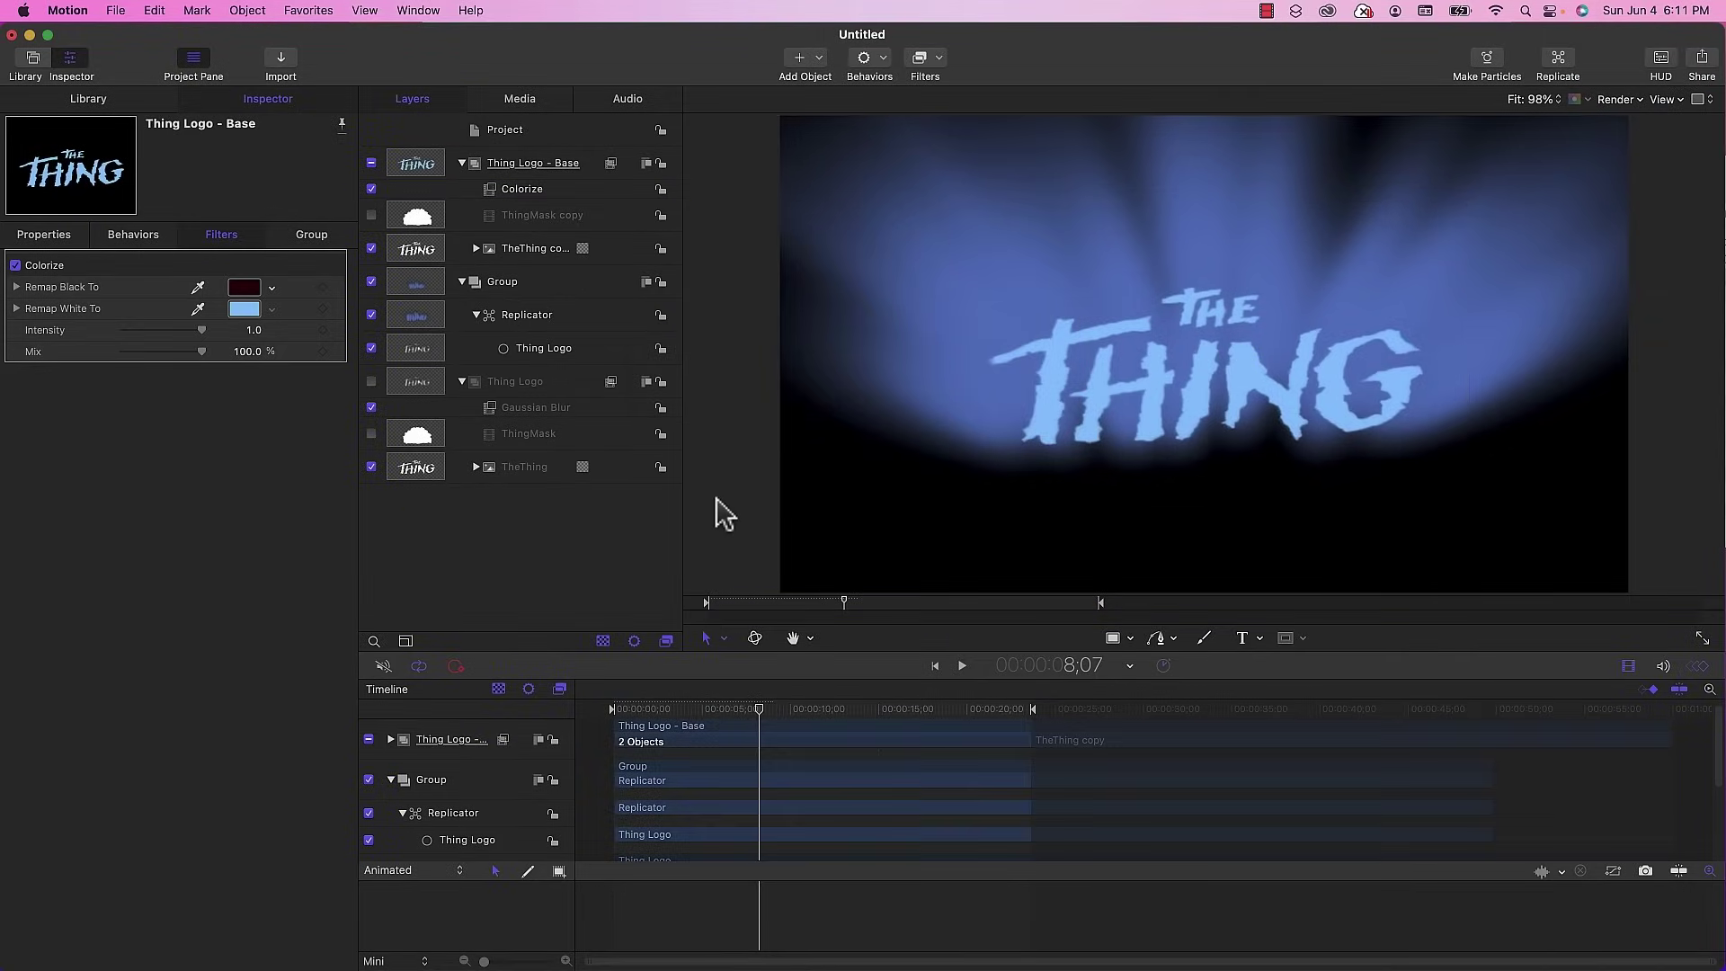
pyautogui.press('space')
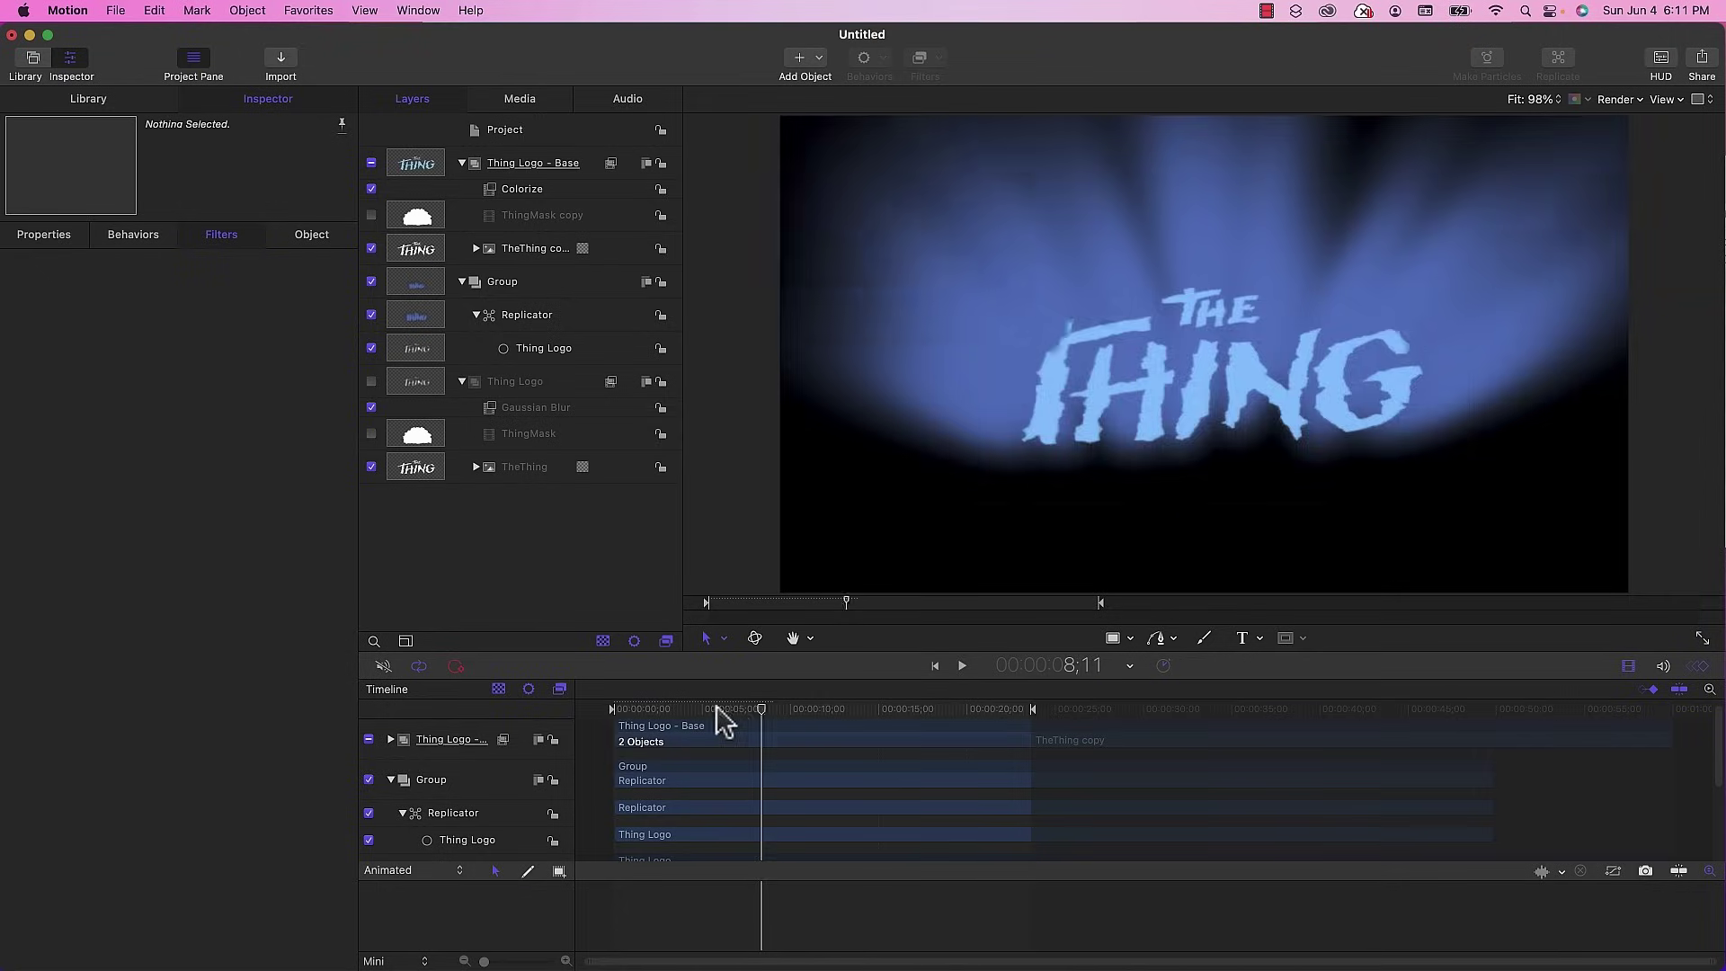
pyautogui.press('Home')
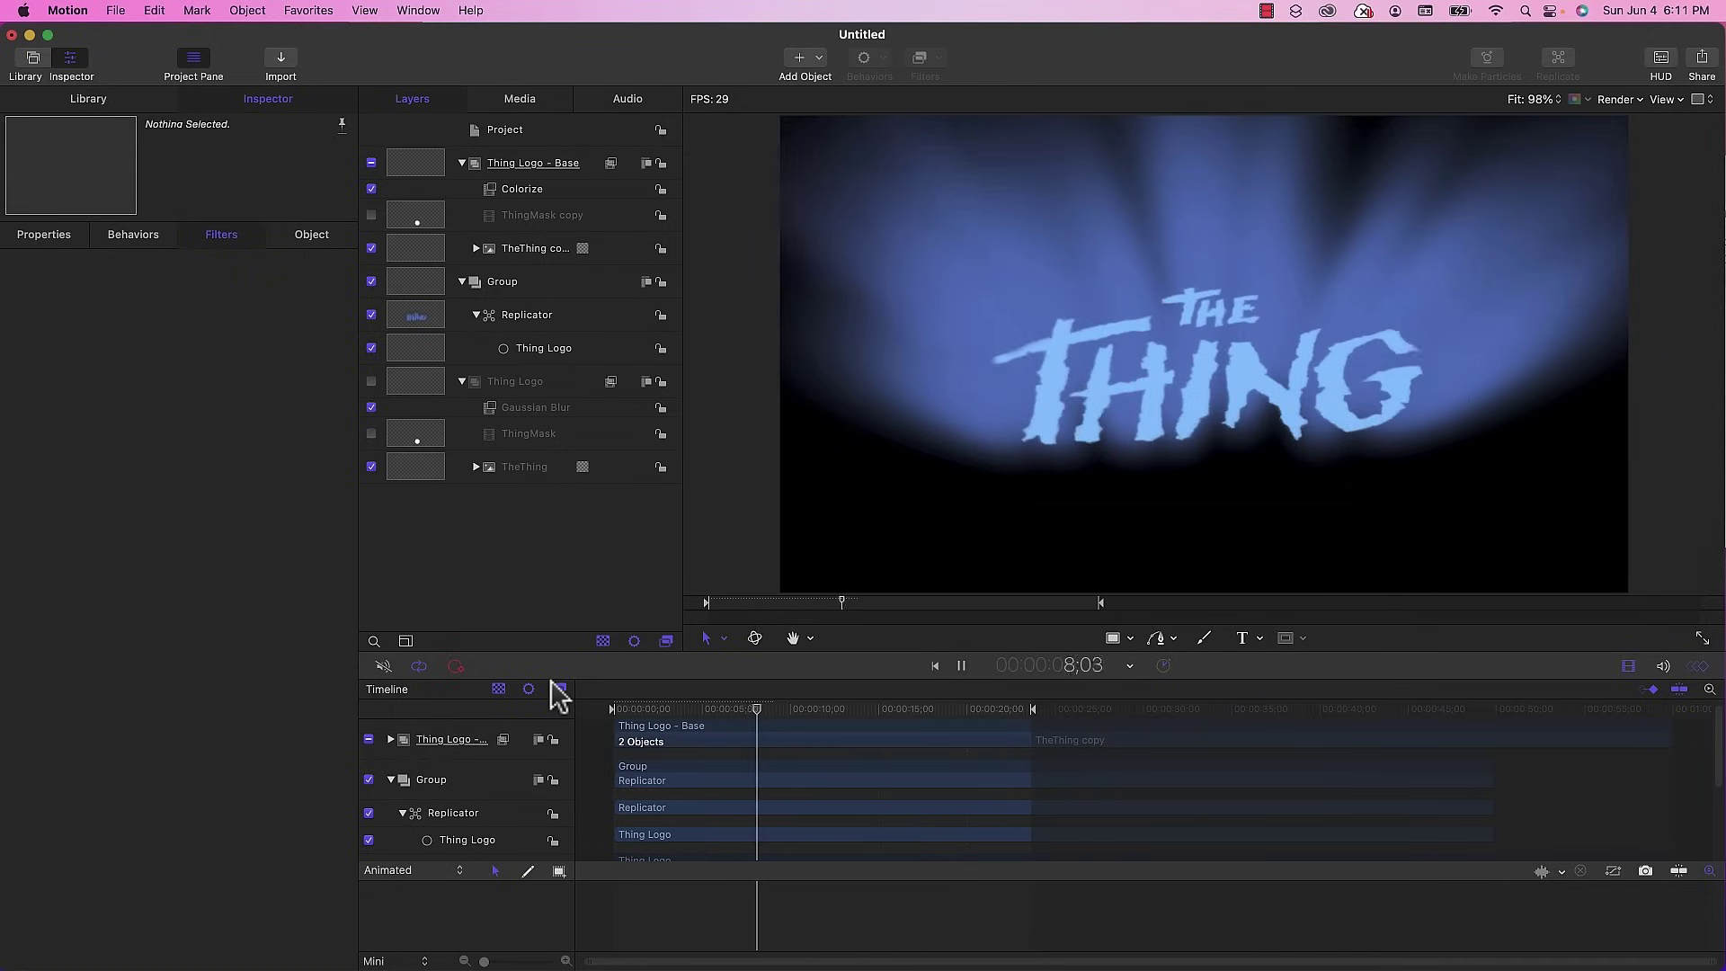
pyautogui.press('space')
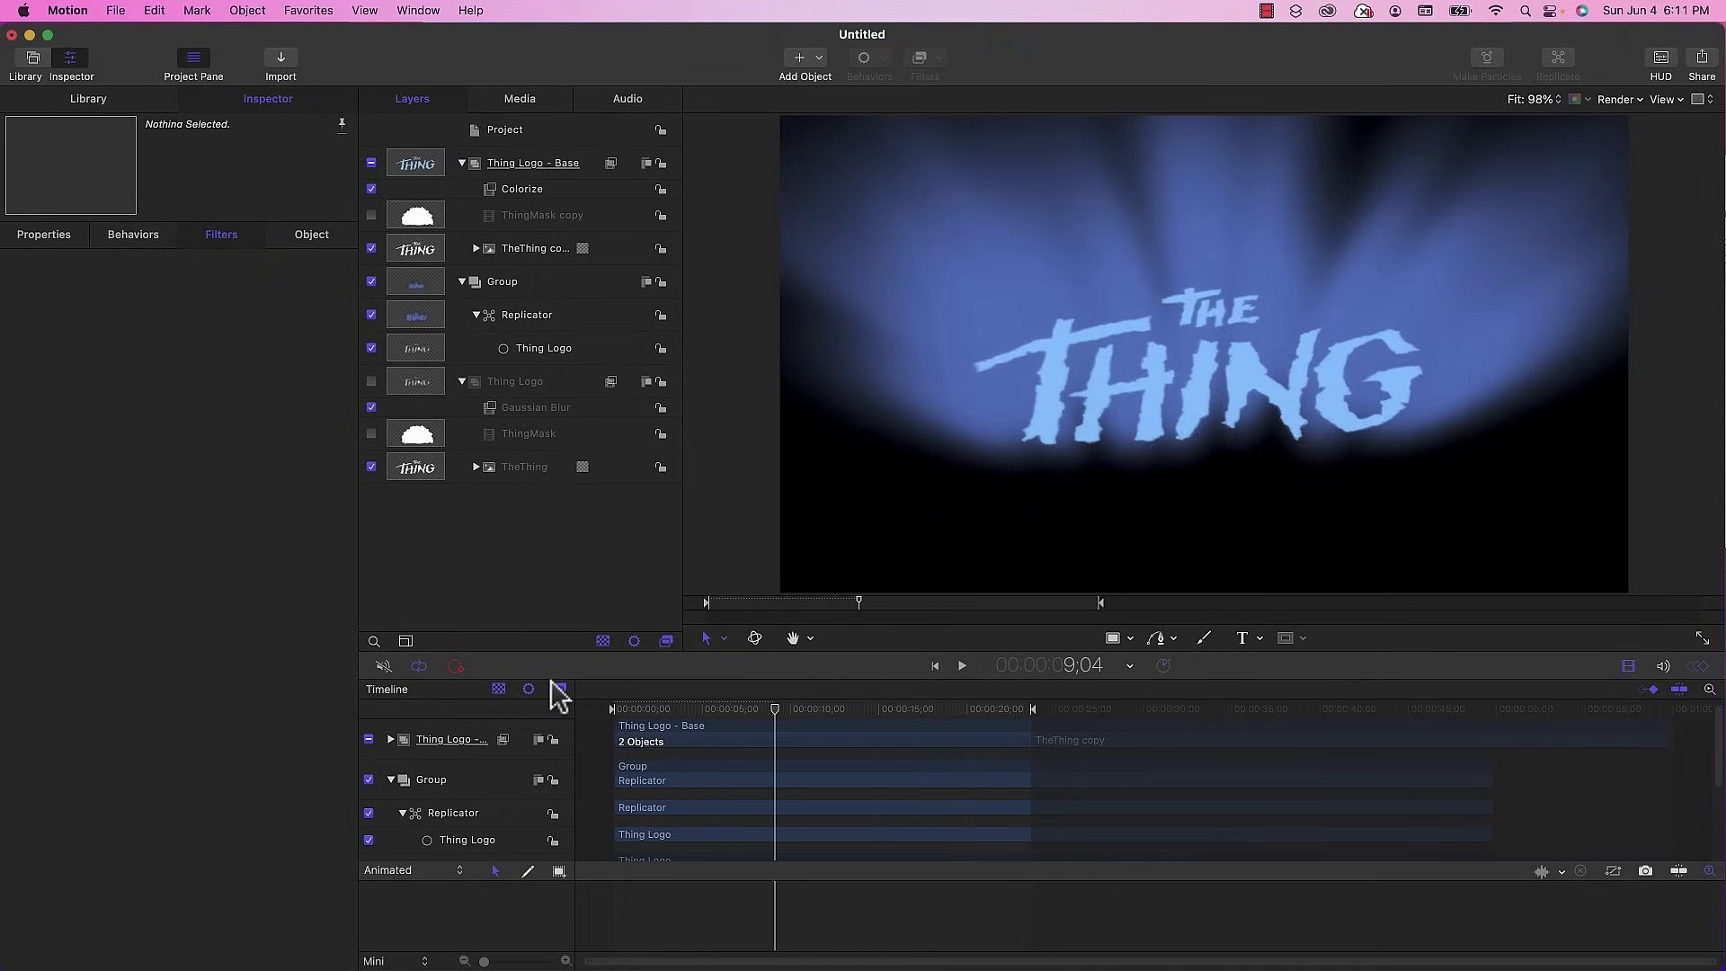